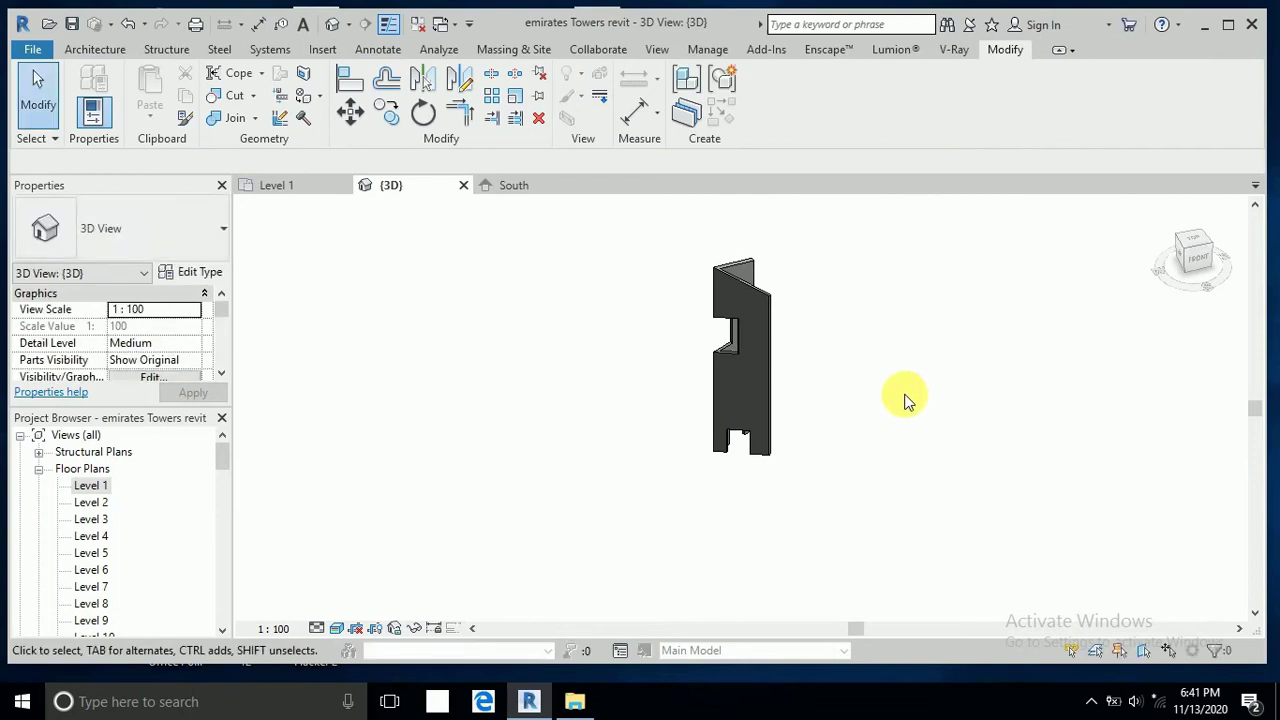
Switch the tower's 3D view to the Wireframe visual style to expose all edges.
scroll(845, 390, "down", 2)
mouse_move(845, 420)
middle_mouse_down("shift")
mouse_move(685, 383)
mouse_move(749, 420)
middle_mouse_up("shift")
mouse_move(808, 360)
middle_mouse_down("shift")
mouse_move(800, 334)
mouse_move(843, 337)
mouse_move(829, 346)
middle_mouse_up("shift")
scroll(803, 340, "up", 2)
scroll(806, 348, "up", 2)
scroll(870, 375, "down", 2)
scroll(850, 390, "down", 1)
mouse_move(846, 420)
middle_mouse_down("shift")
mouse_move(543, 386)
mouse_move(677, 380)
middle_mouse_up("shift")
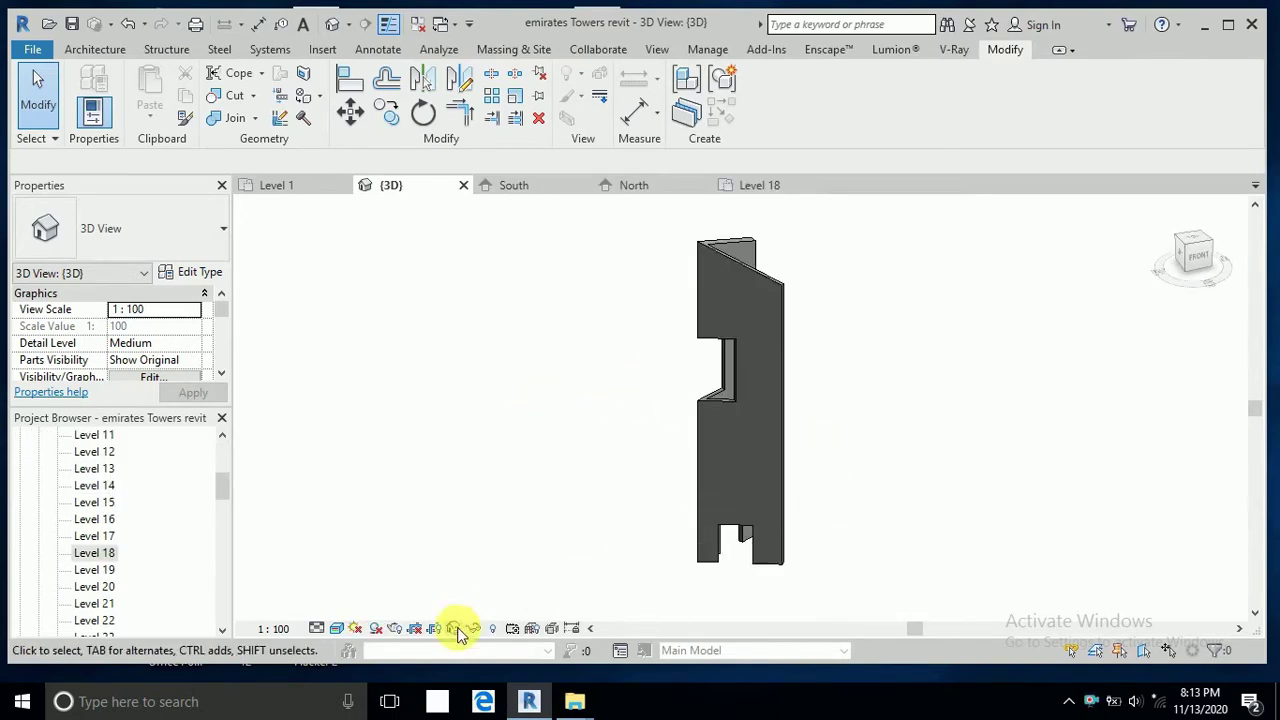
left_click(337, 630)
left_click(415, 512)
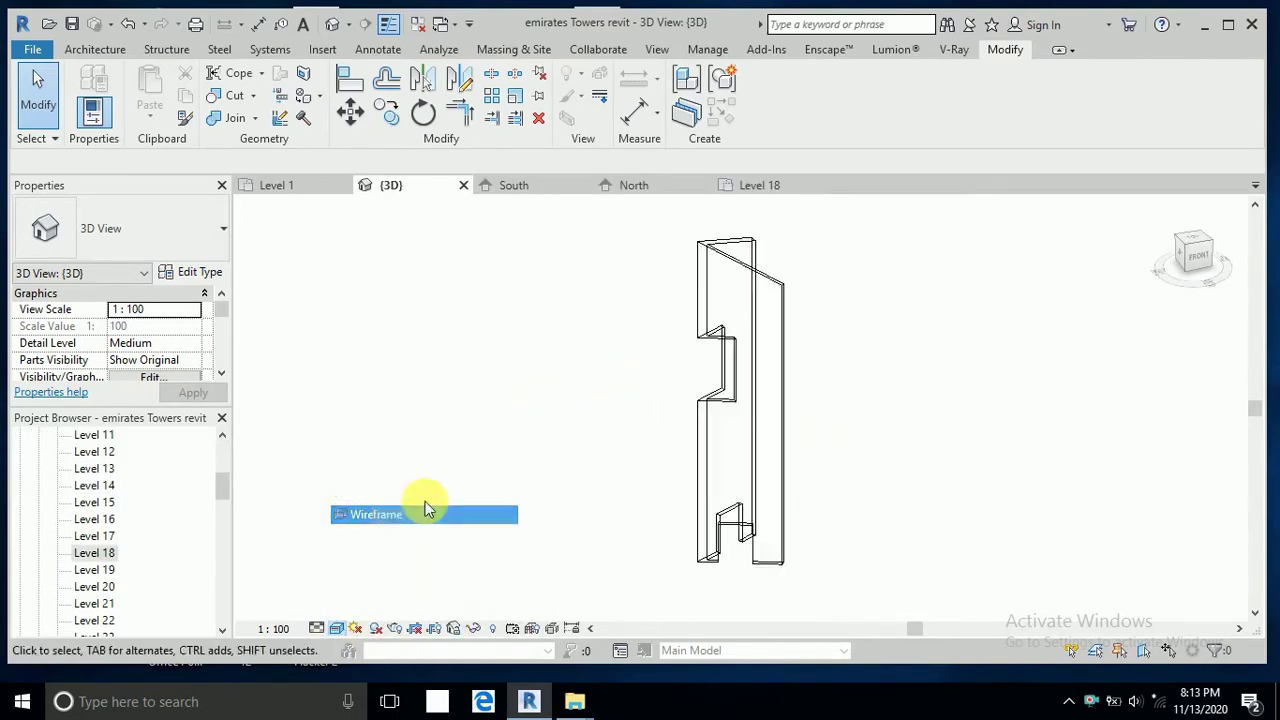
scroll(727, 513, "up", 1)
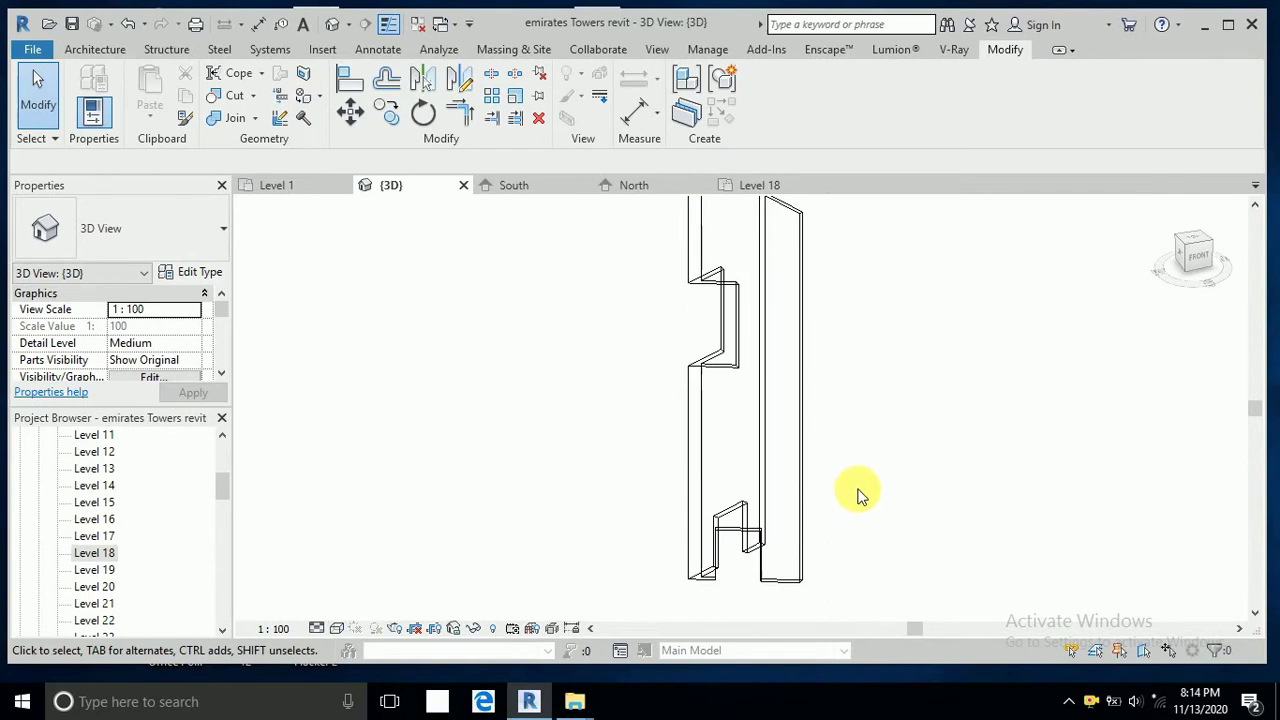
mouse_move(858, 495)
middle_mouse_down("shift")
mouse_move(853, 470)
mouse_move(866, 526)
mouse_move(854, 477)
middle_mouse_up("shift")
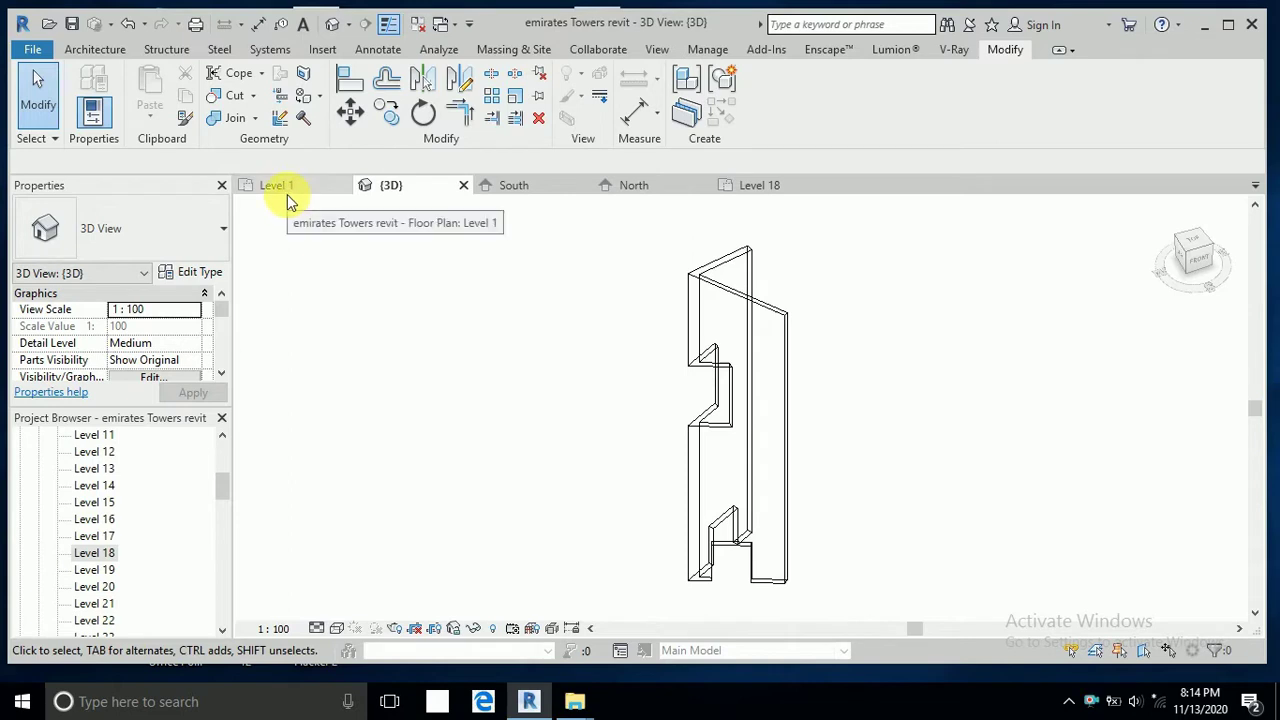
Create a new in-place mass from Massing & Site, keeping the name Mass 2.
left_click(510, 50)
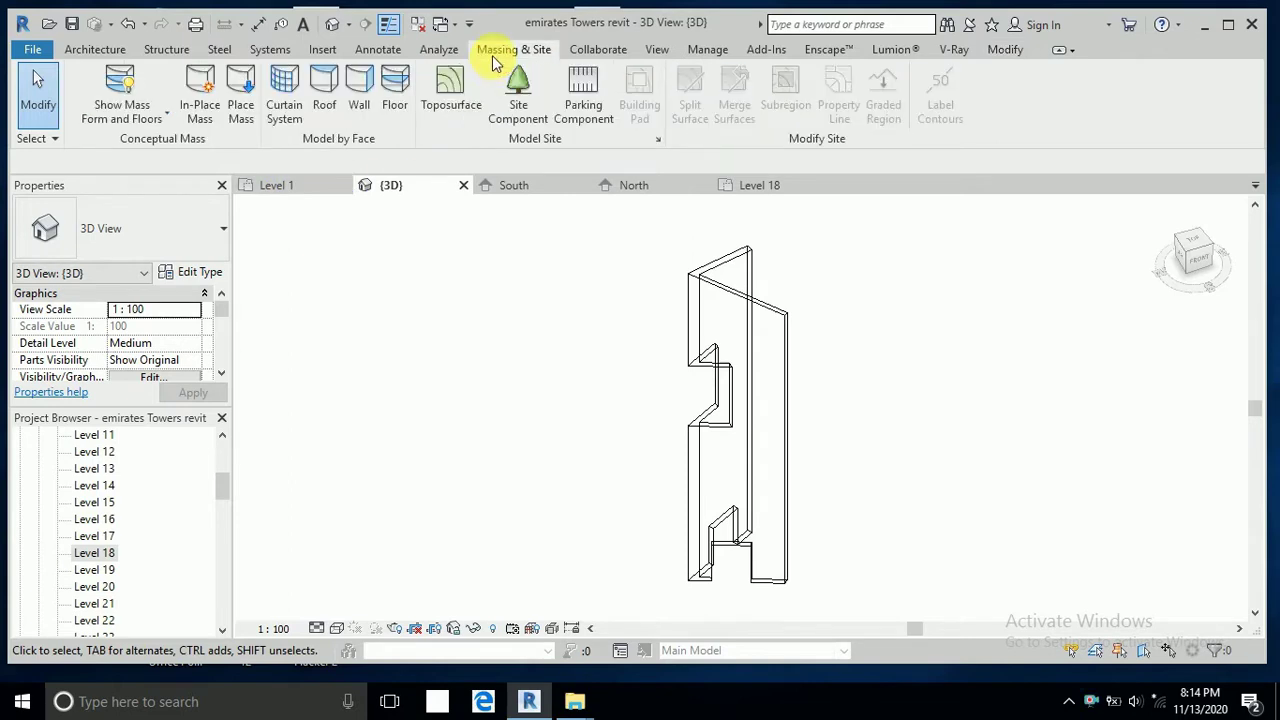
left_click(203, 125)
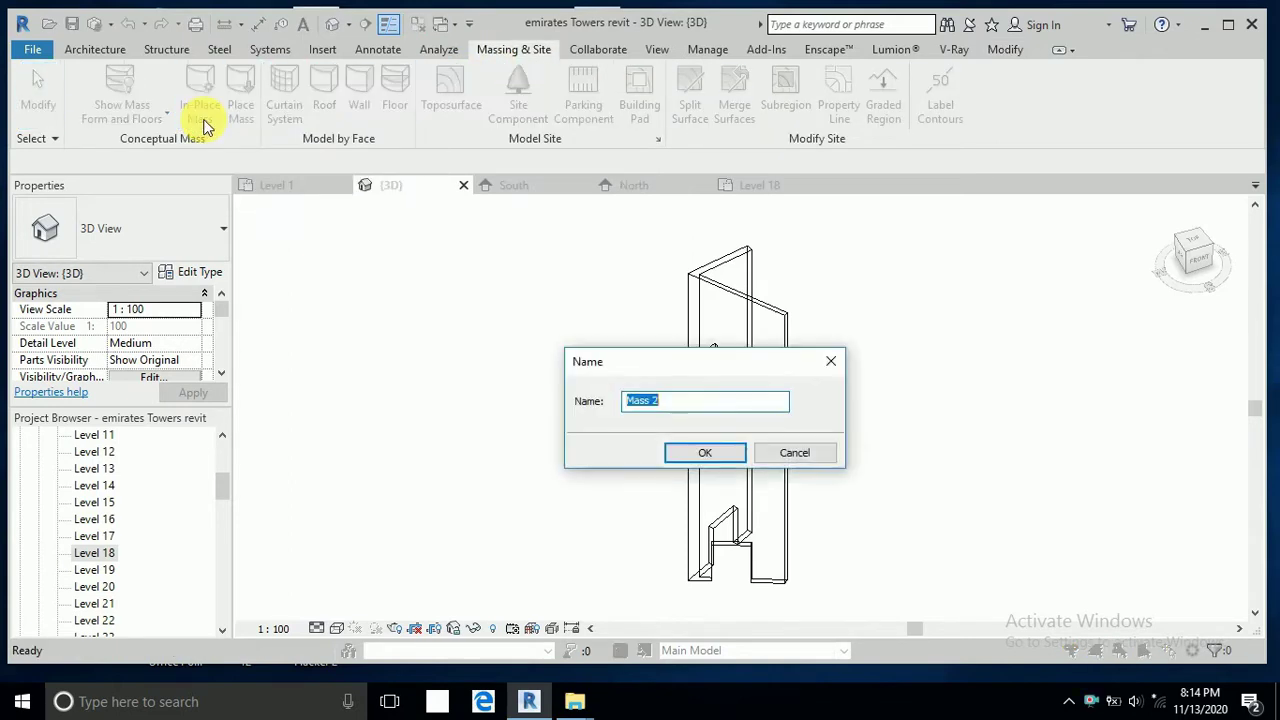
left_click(700, 455)
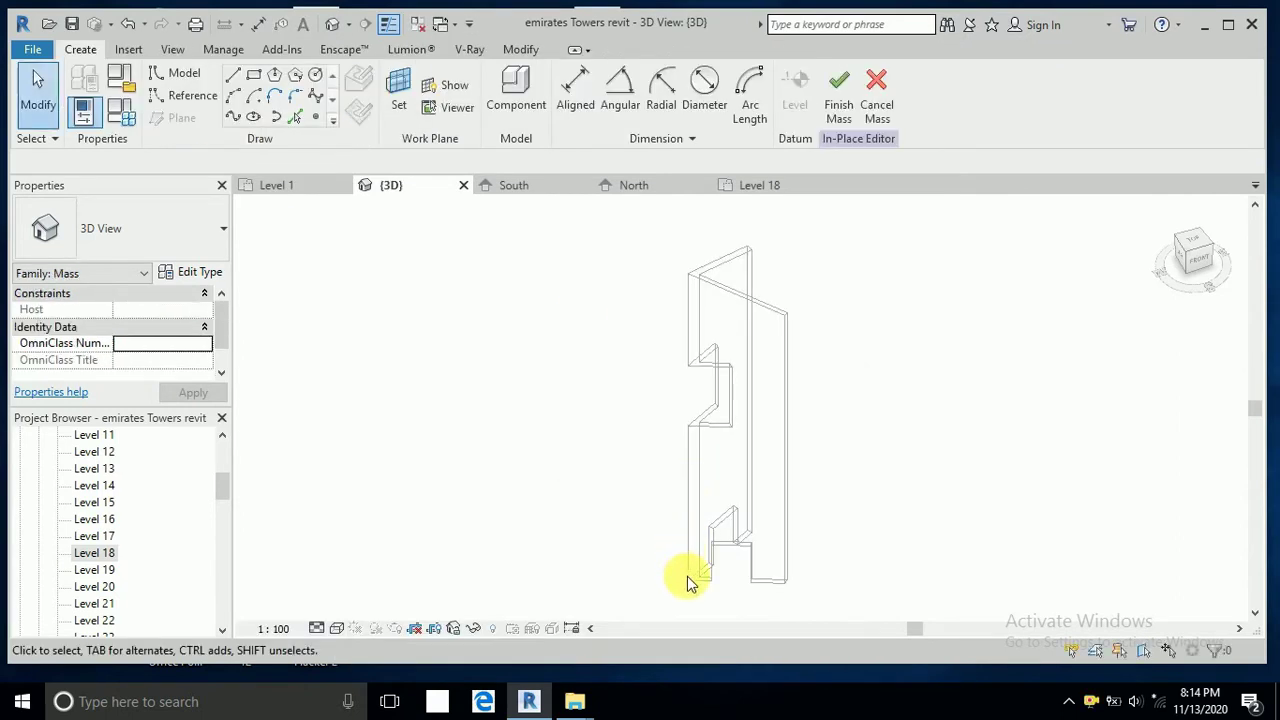
left_click(318, 118)
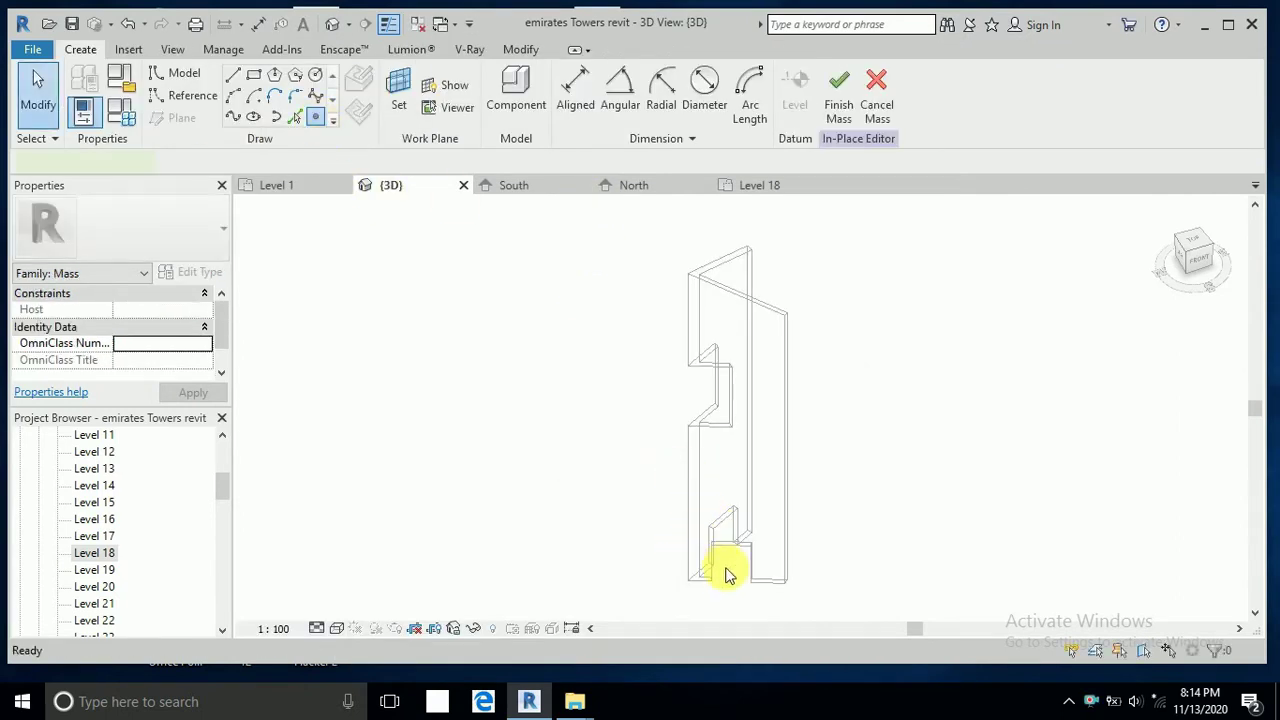
scroll(705, 578, "up", 4)
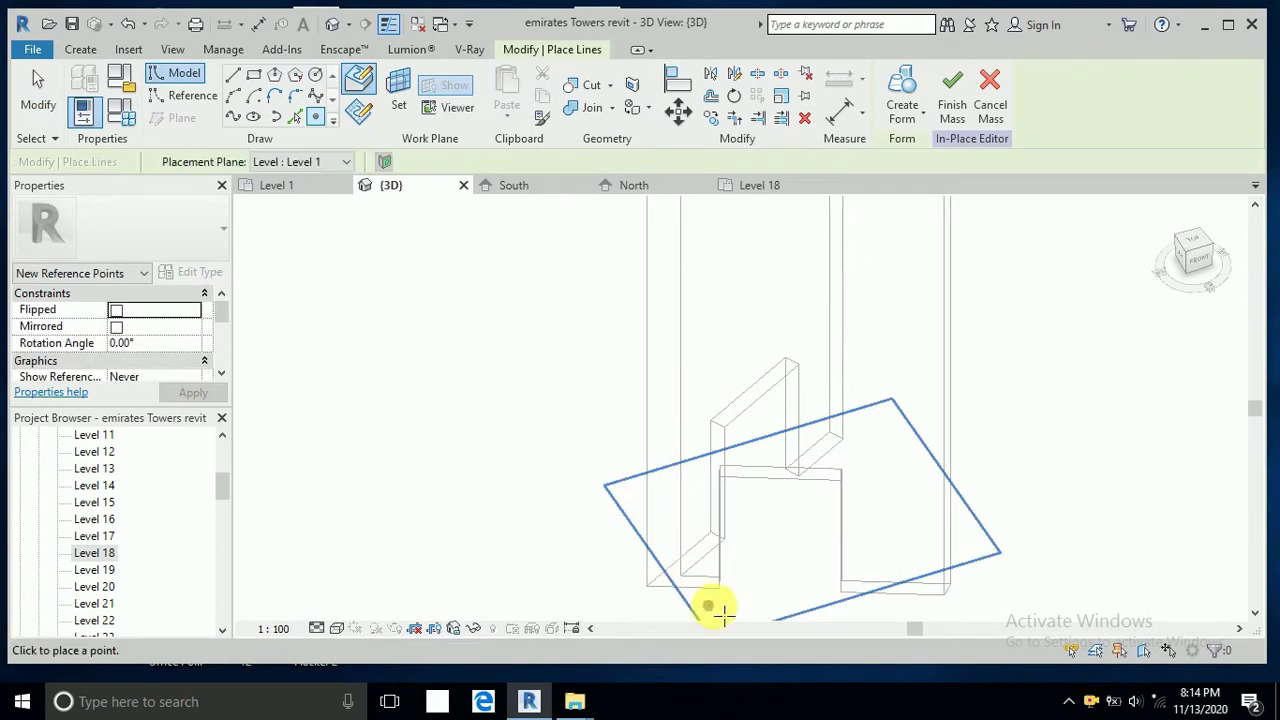
Place reference points on the five base corners of the tower, including the notch.
left_click(719, 588)
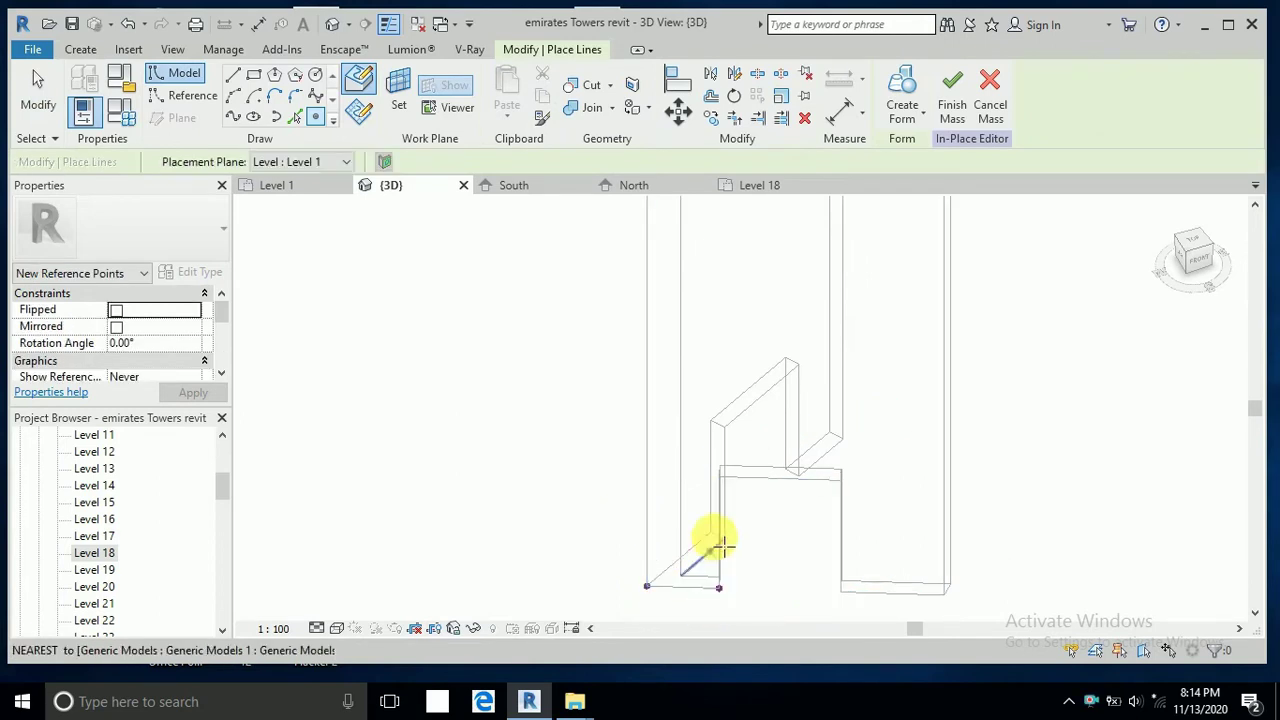
left_click(719, 477)
left_click(840, 480)
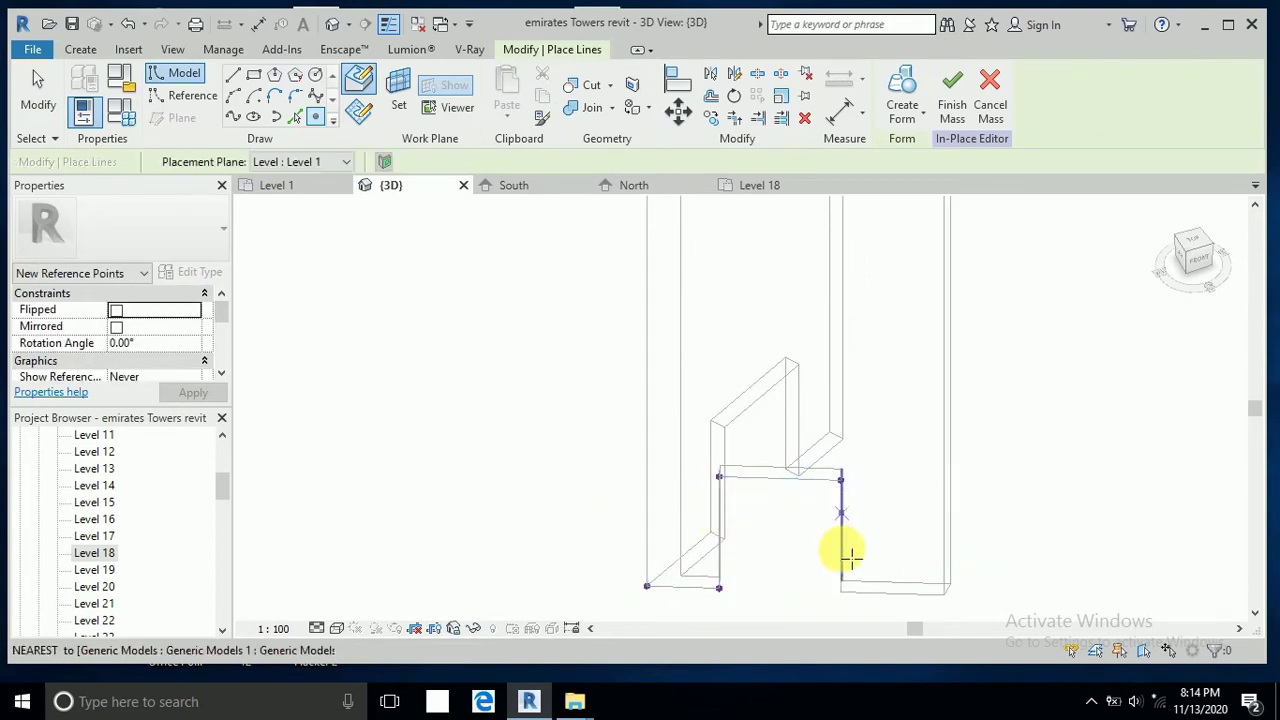
left_click(840, 592)
left_click(937, 594)
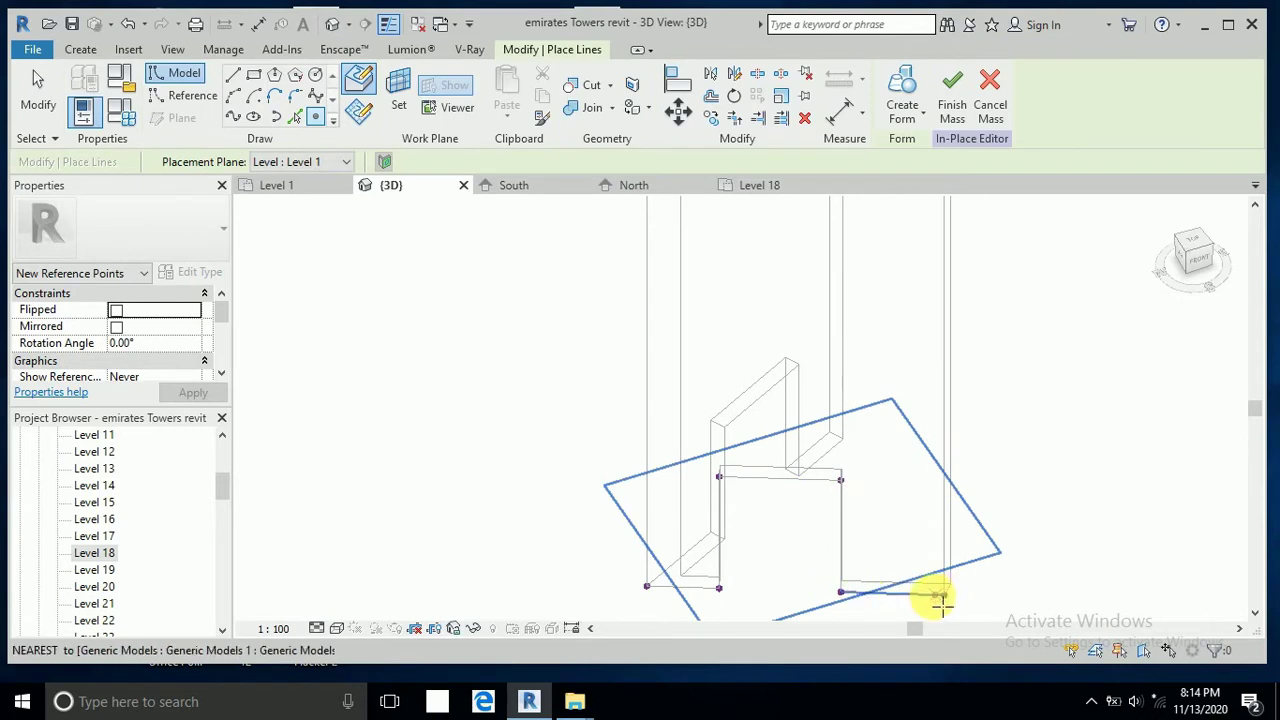
scroll(937, 594, "down", 3)
scroll(935, 347, "up", 2)
scroll(934, 397, "up", 2)
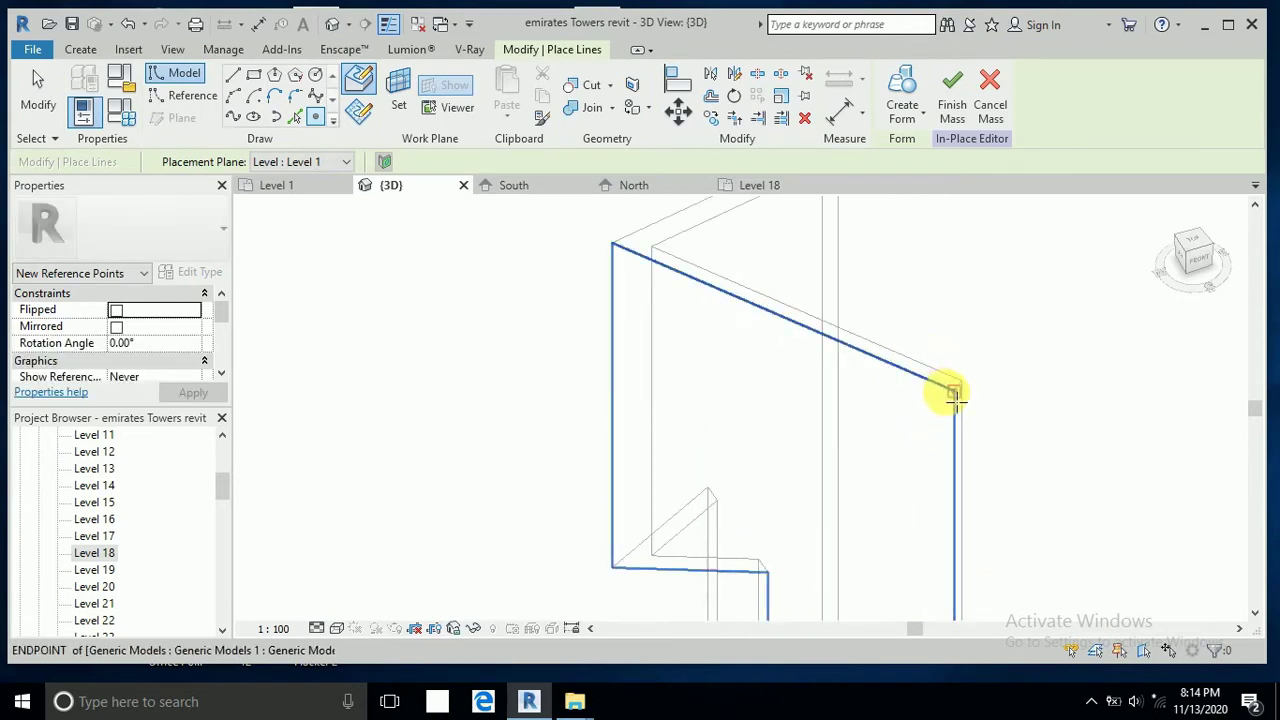
Add reference points at the sloped top corners and the step and notch corners.
left_click(954, 396)
left_click(620, 252)
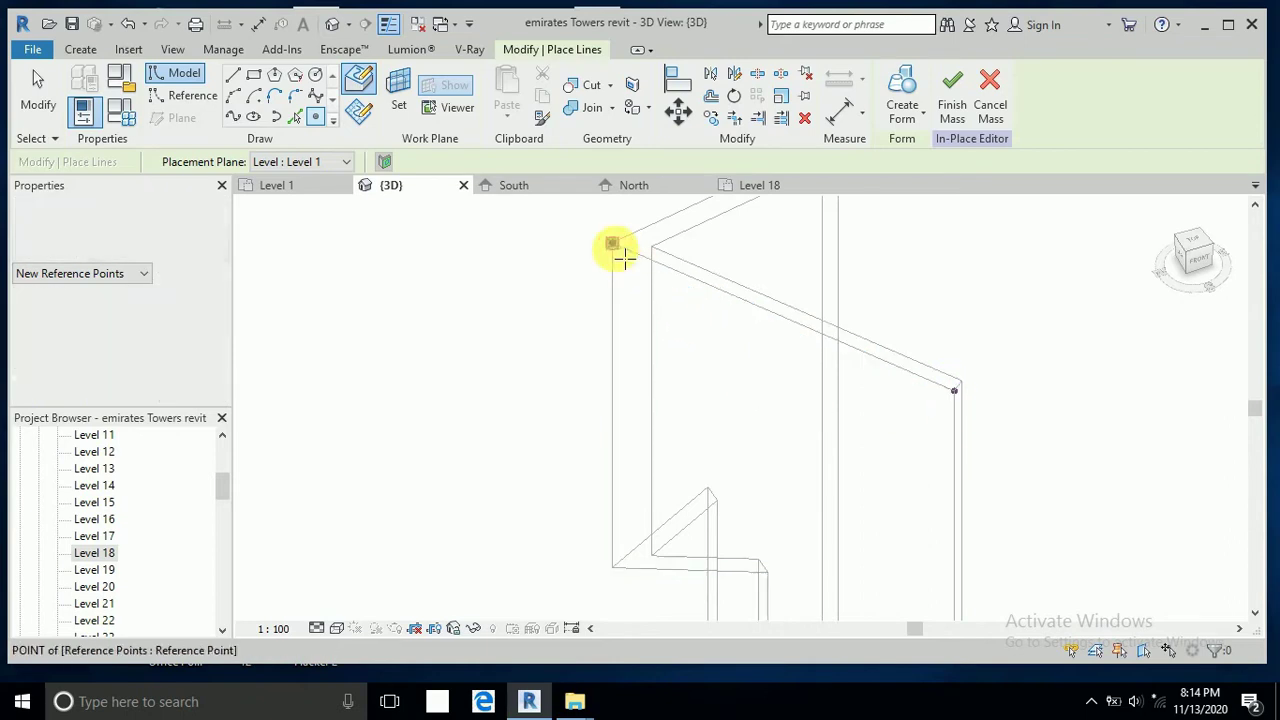
left_click(611, 568)
scroll(735, 377, "down", 1)
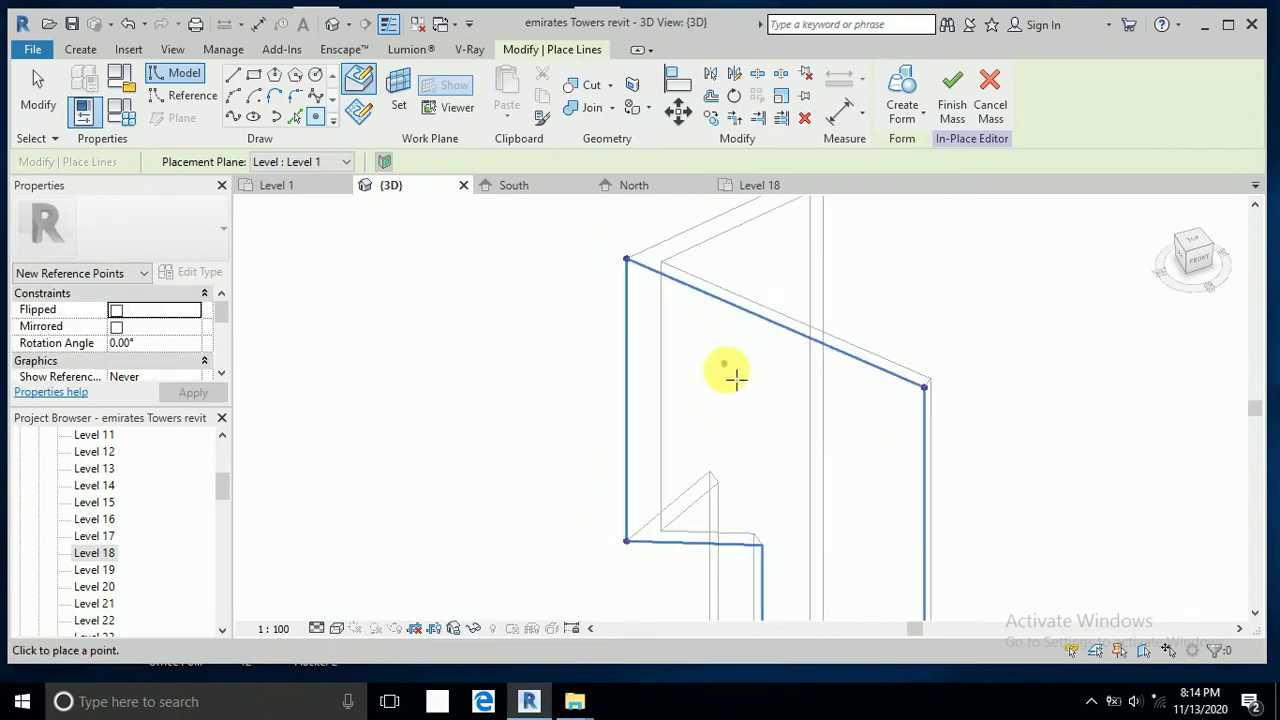
scroll(760, 560, "up", 1)
left_click(755, 462)
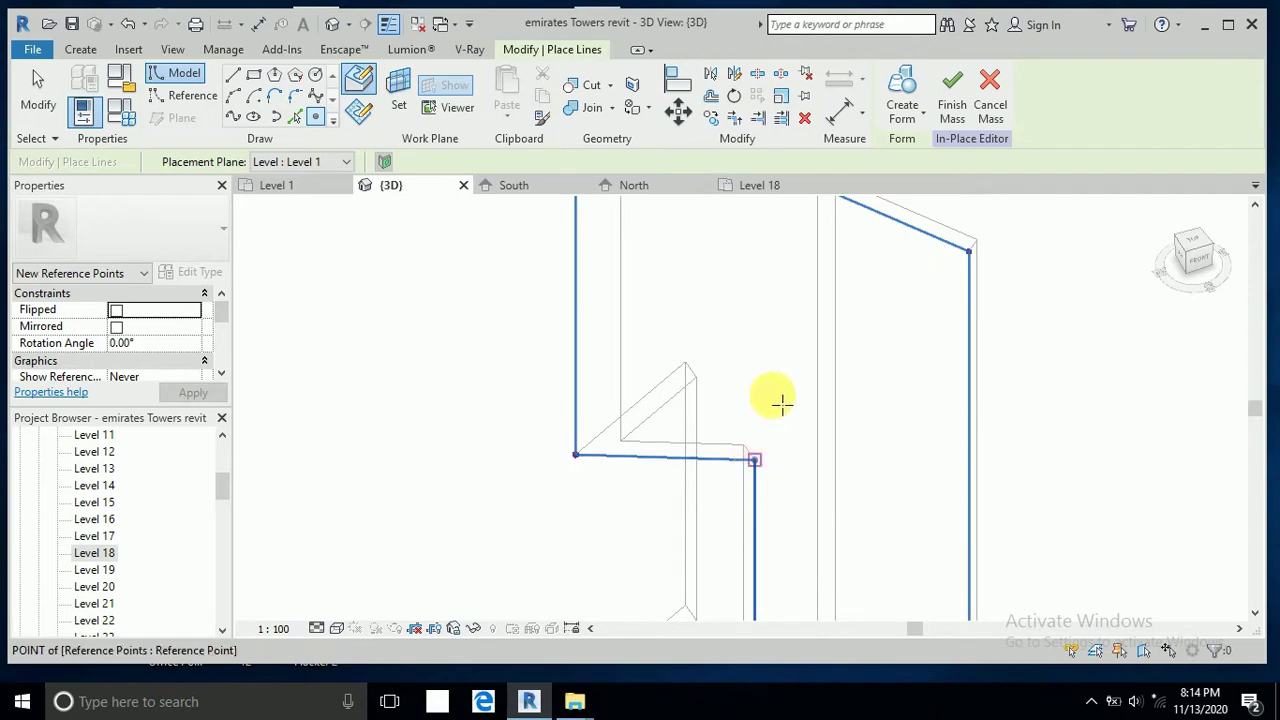
scroll(782, 403, "down", 2)
scroll(777, 371, "down", 1)
scroll(771, 503, "up", 1)
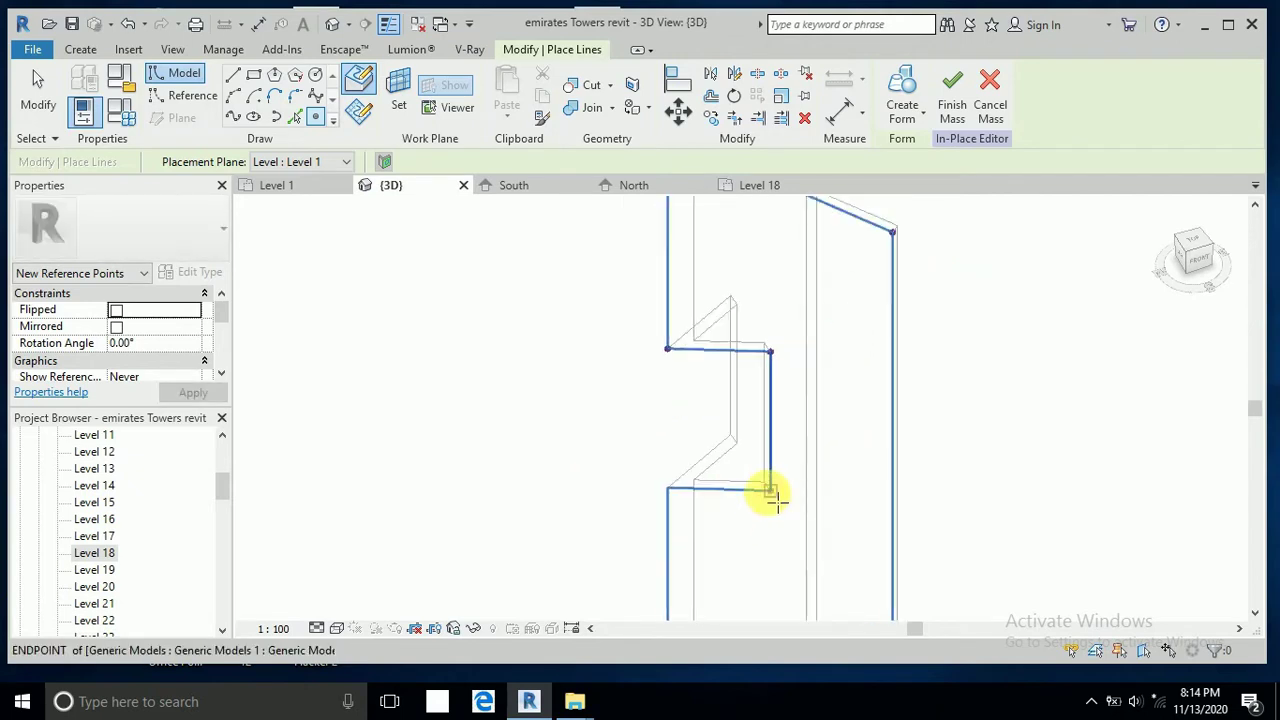
left_click(667, 489)
scroll(700, 430, "down", 2)
scroll(705, 511, "down", 1)
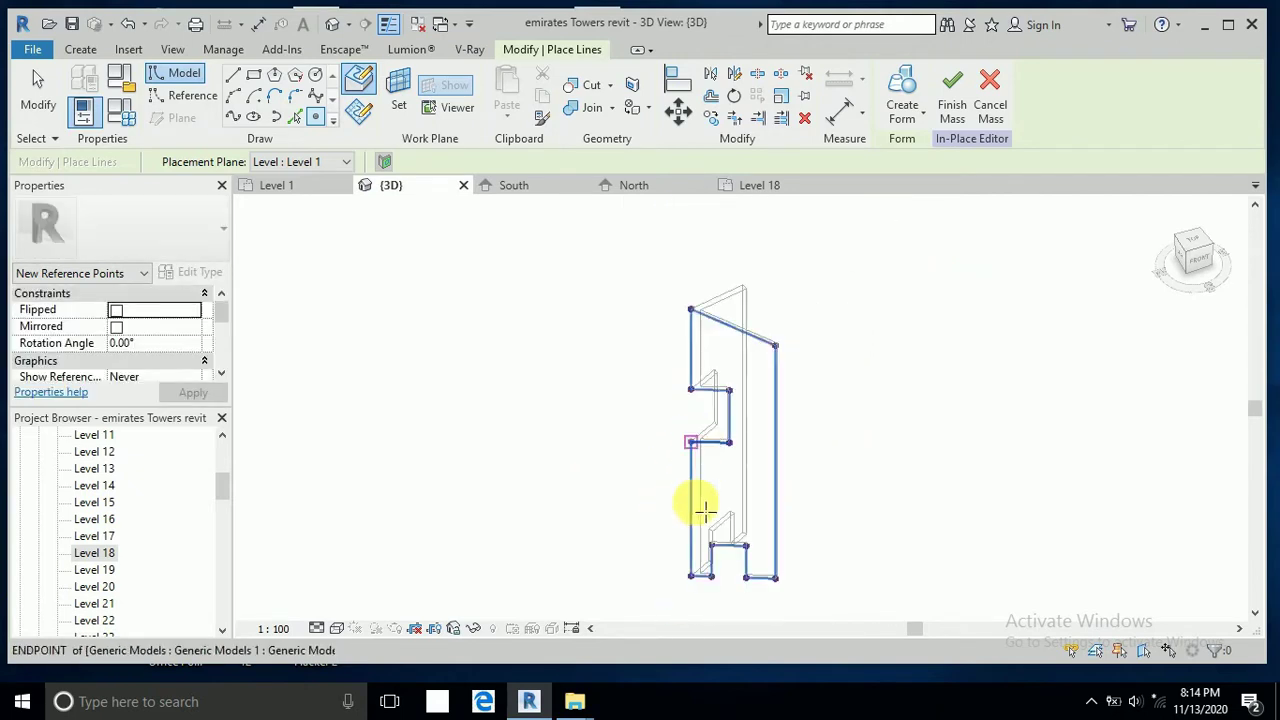
Exit point placement and window-select the two reference points at the tower top.
left_click(56, 105)
scroll(688, 300, "up", 2)
left_click_drag(663, 284, 880, 416)
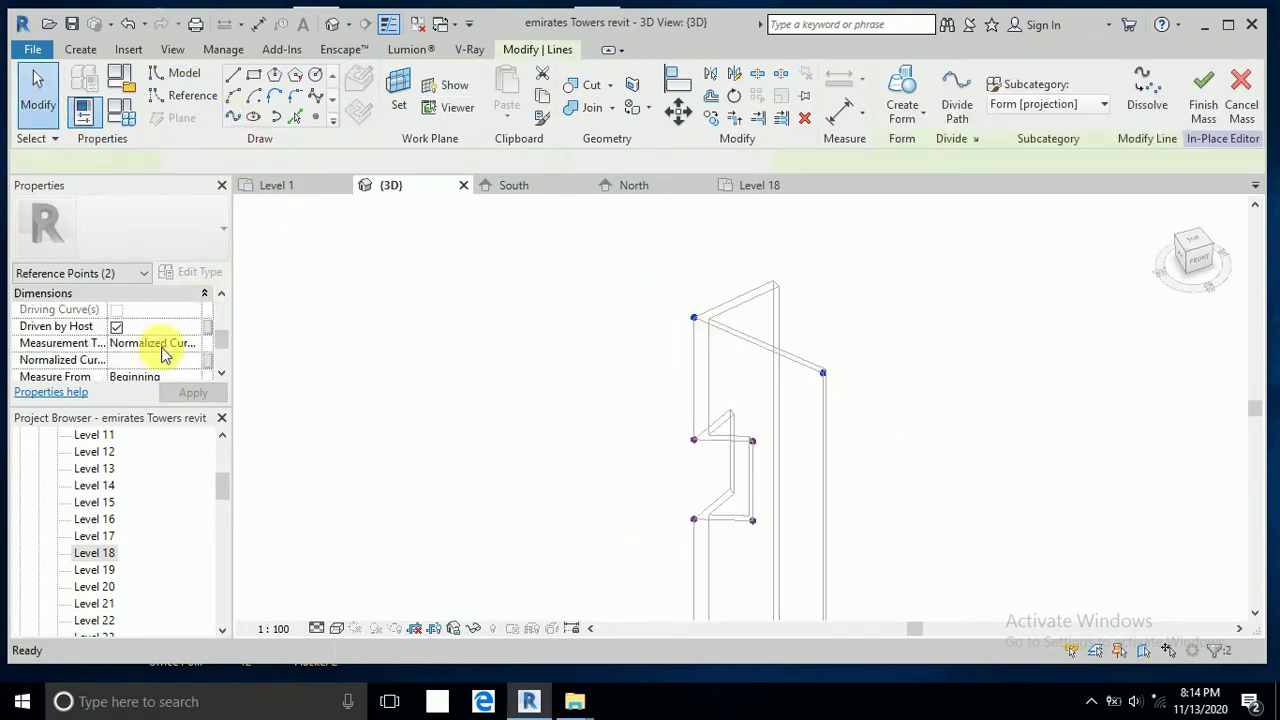
Join the top points and the right-edge points with reference lines.
left_click(118, 345)
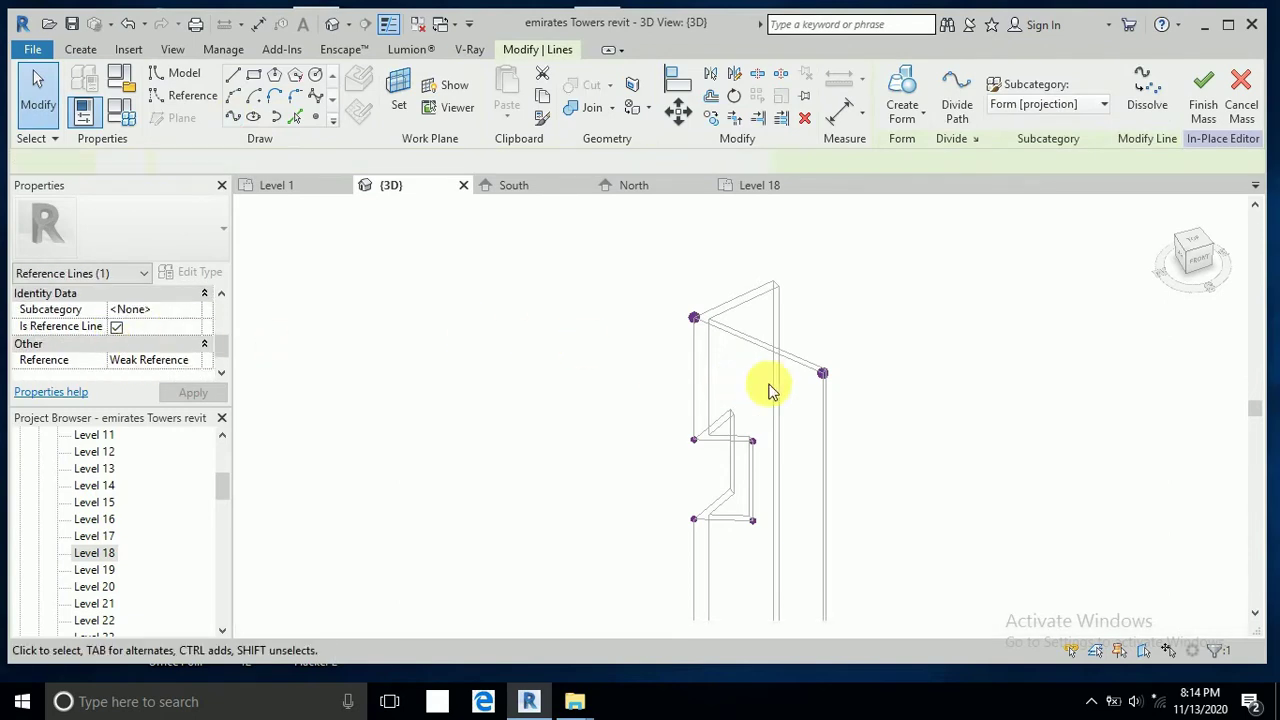
left_click(871, 309)
scroll(852, 312, "down", 2)
left_click_drag(840, 293, 890, 566)
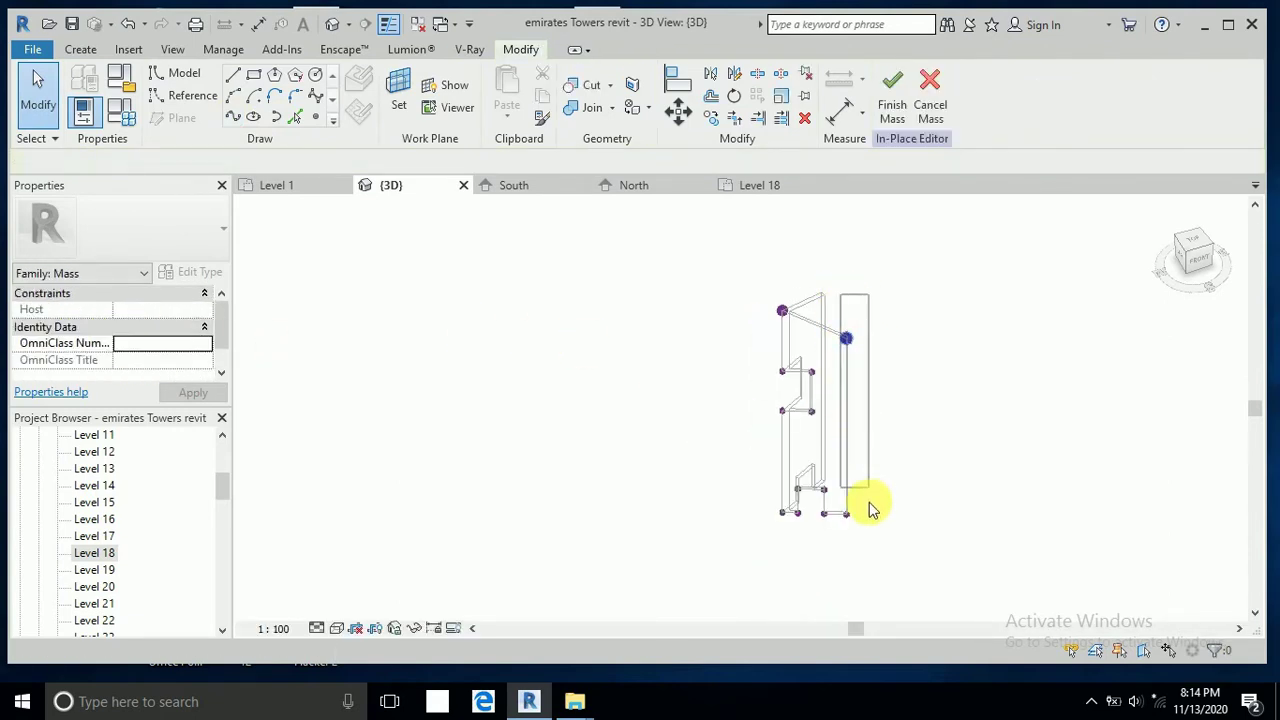
left_click(231, 119)
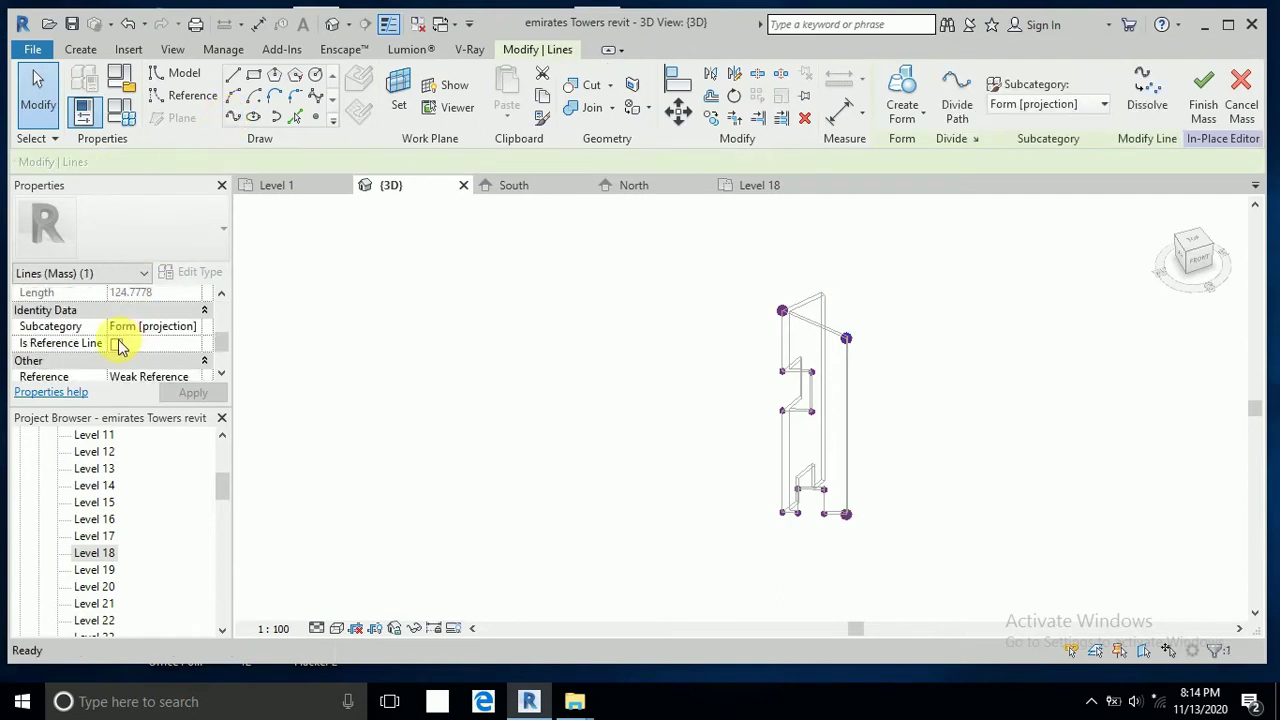
left_click(118, 345)
left_click(720, 375)
scroll(764, 378, "up", 1)
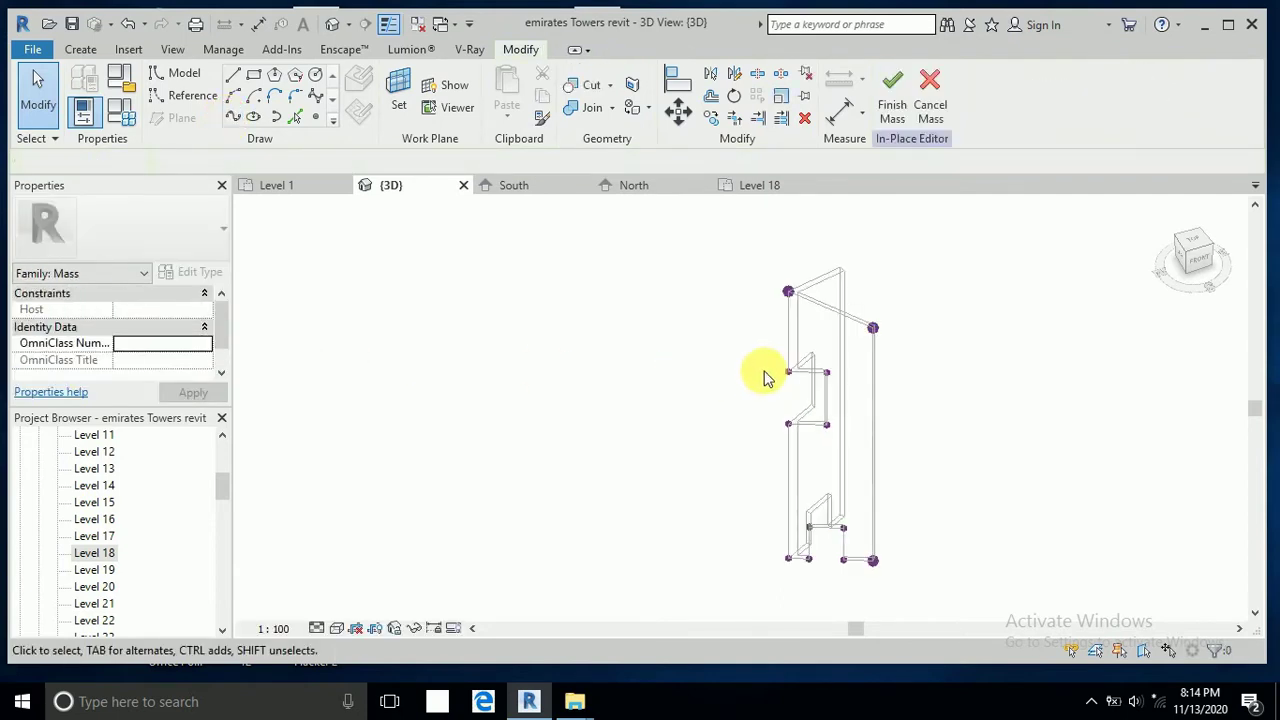
scroll(857, 571, "up", 2)
scroll(857, 571, "up", 2)
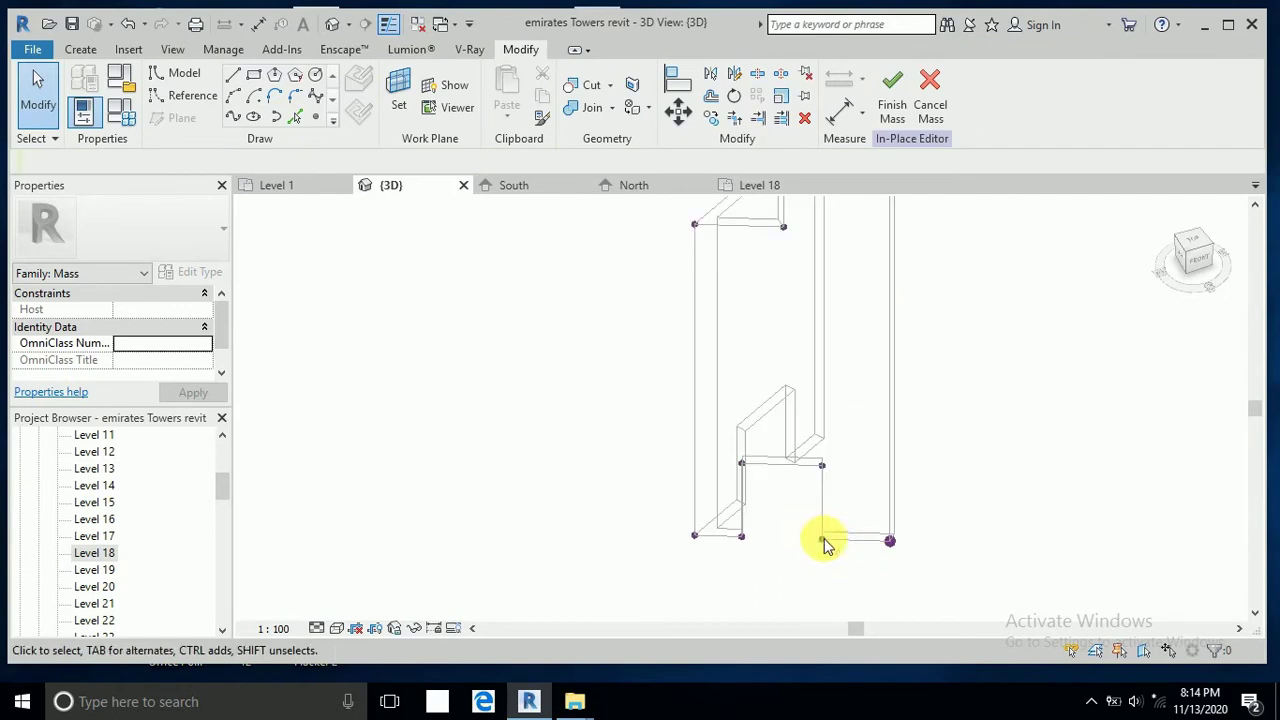
Draw the bottom-right base edge as a reference line.
left_click_drag(800, 521, 918, 568)
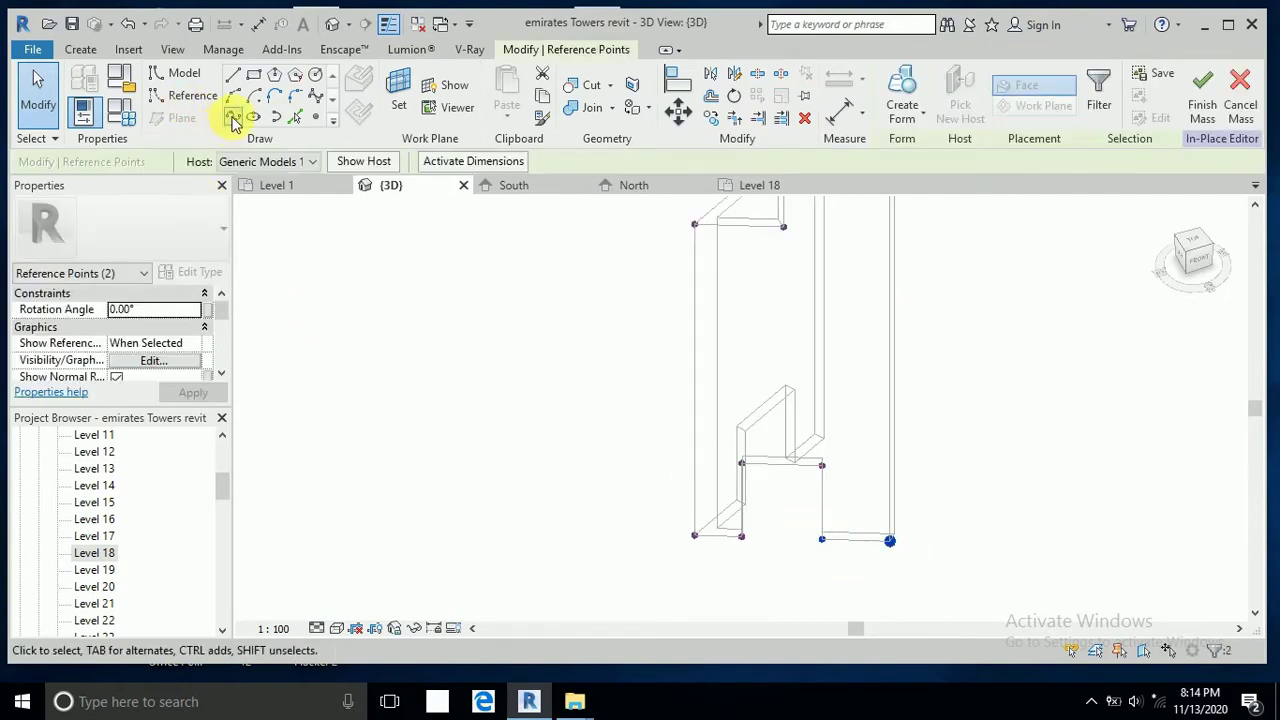
scroll(145, 360, "down", 2)
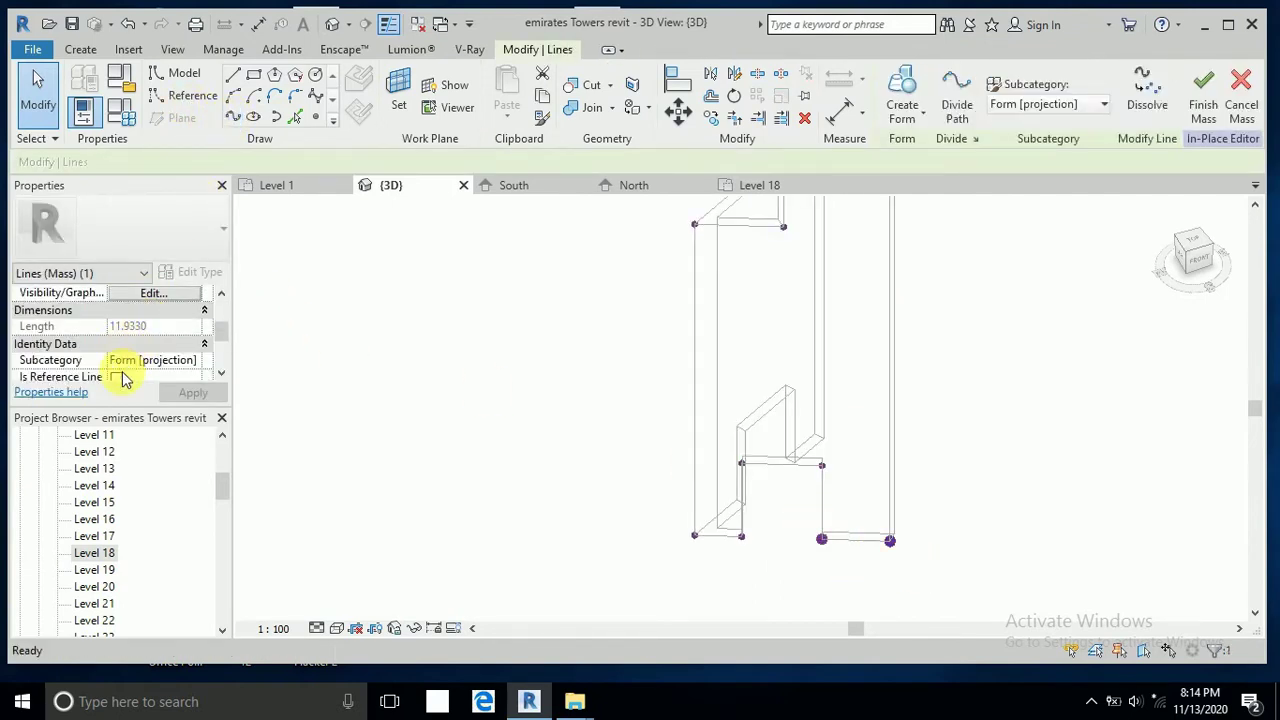
scroll(122, 378, "down", 2)
left_click(116, 344)
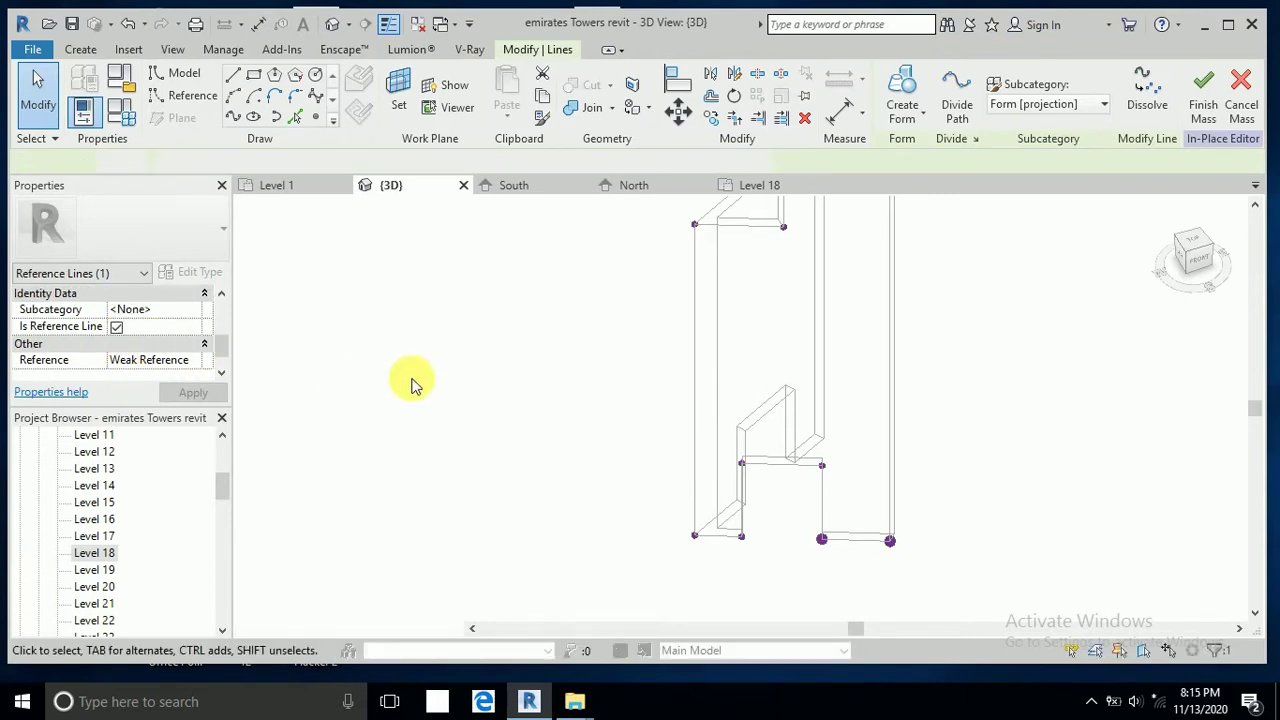
left_click(771, 537)
scroll(771, 537, "up", 2)
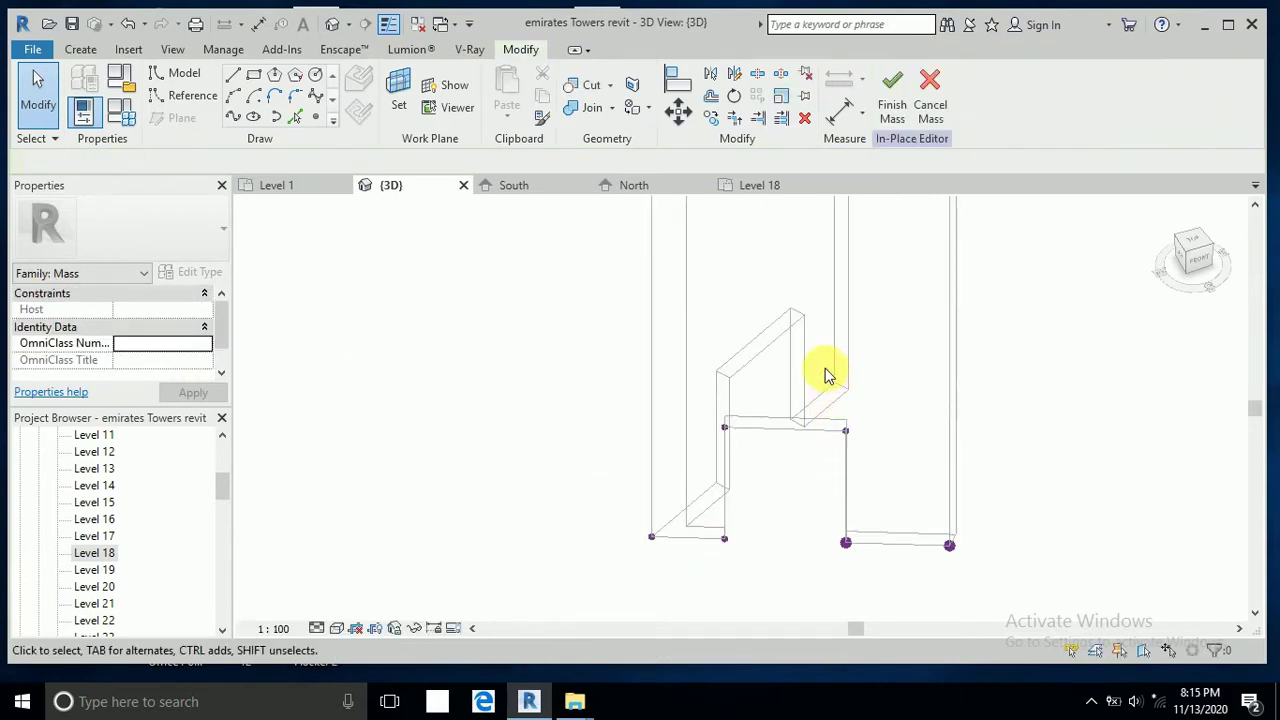
left_click(845, 542)
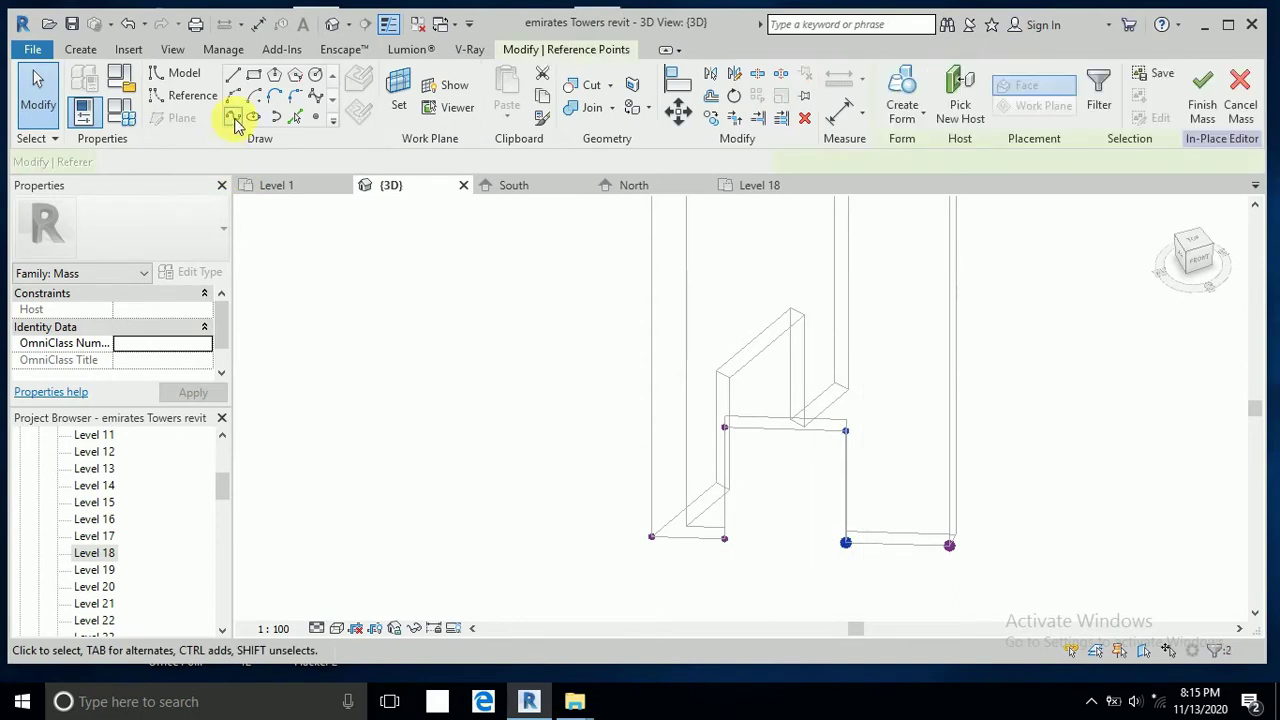
scroll(160, 330, "down", 2)
scroll(160, 335, "down", 2)
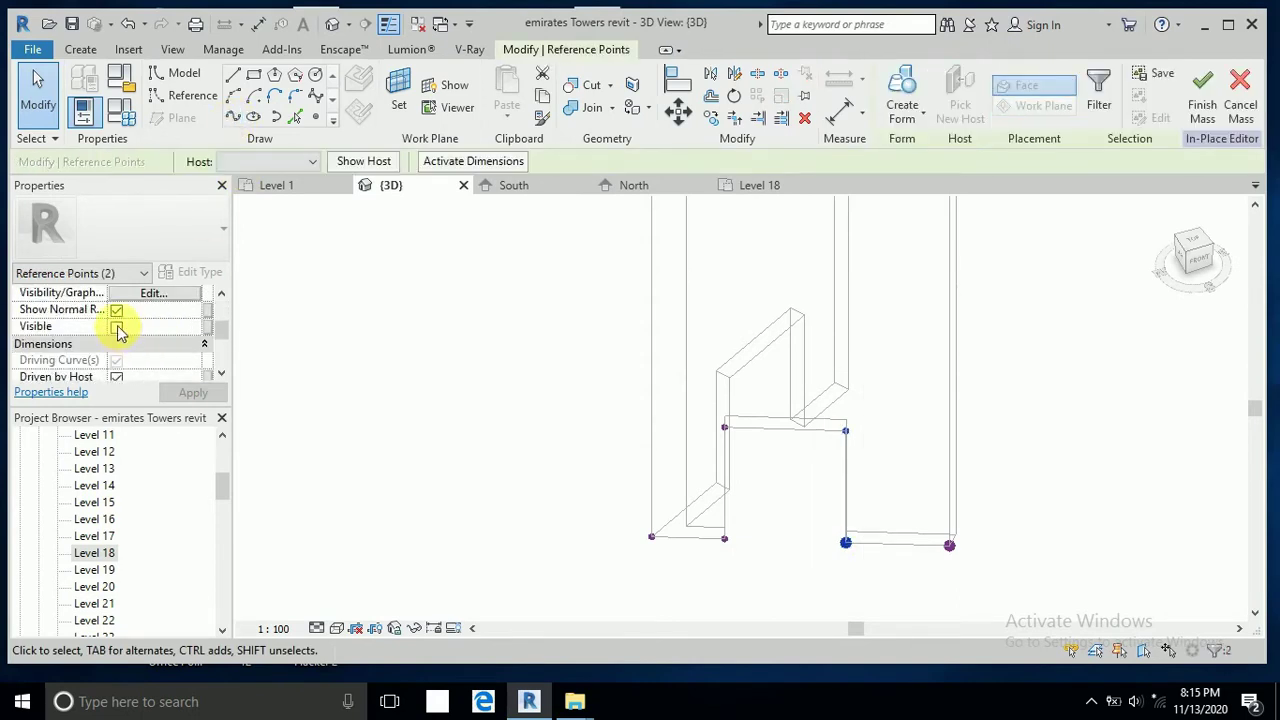
scroll(120, 330, "down", 2)
scroll(130, 334, "down", 1)
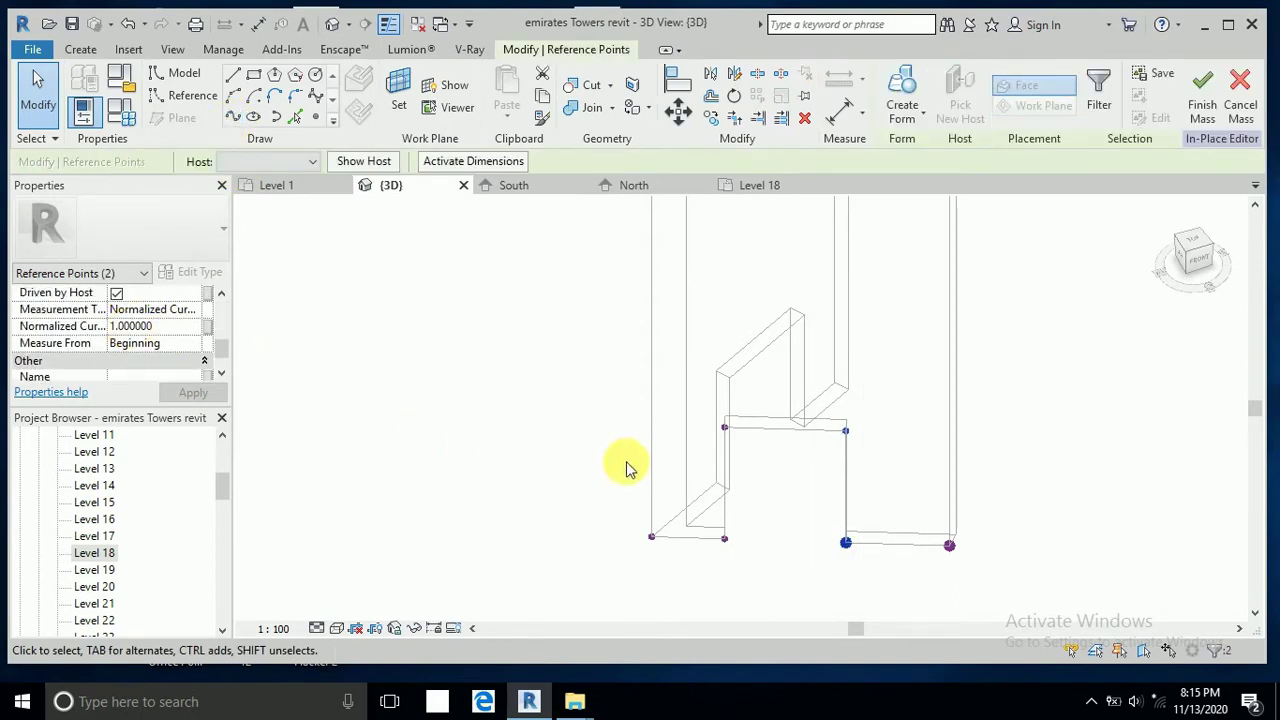
left_click(610, 420)
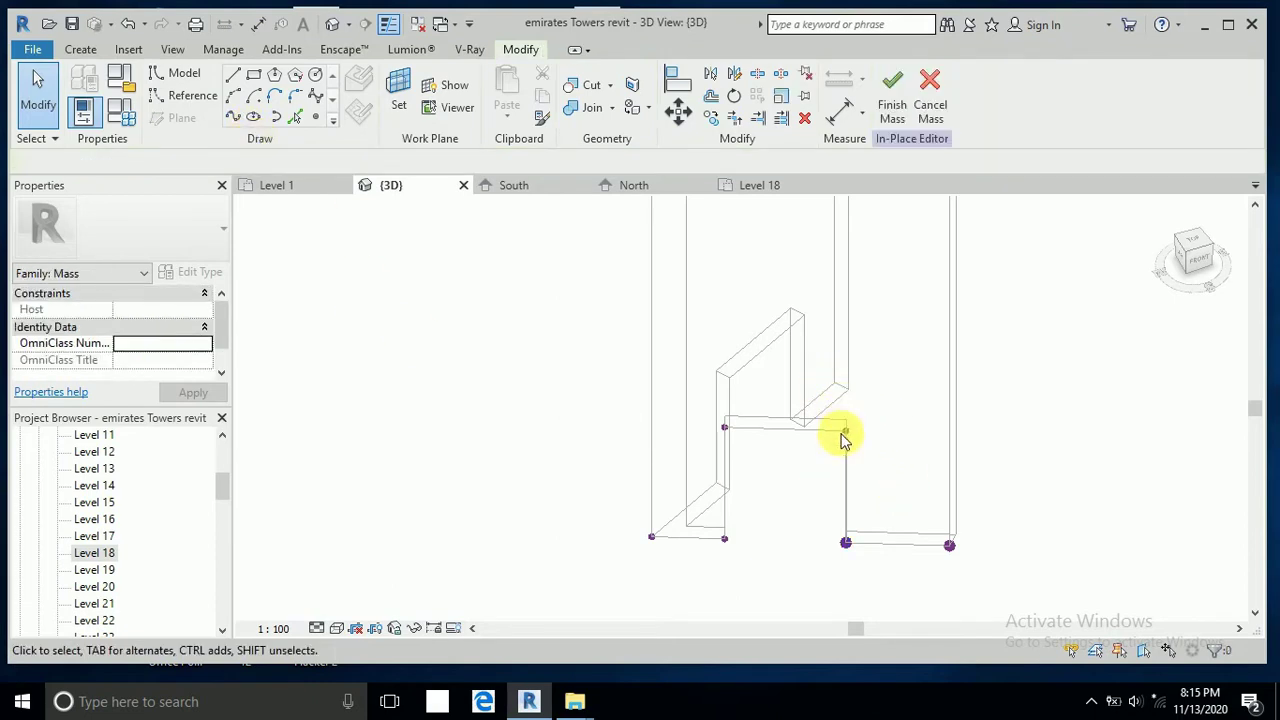
Connect the right vertical edge's two points with a reference line.
left_click_drag(841, 426, 857, 563)
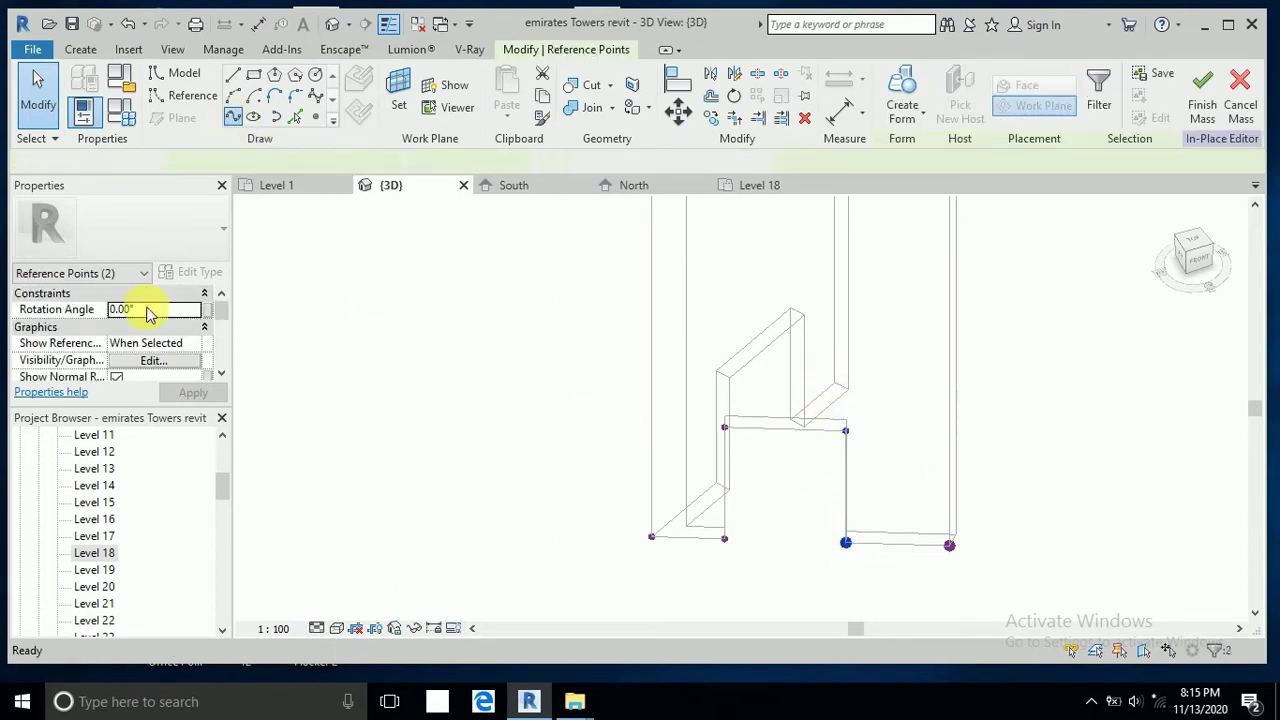
scroll(128, 360, "down", 3)
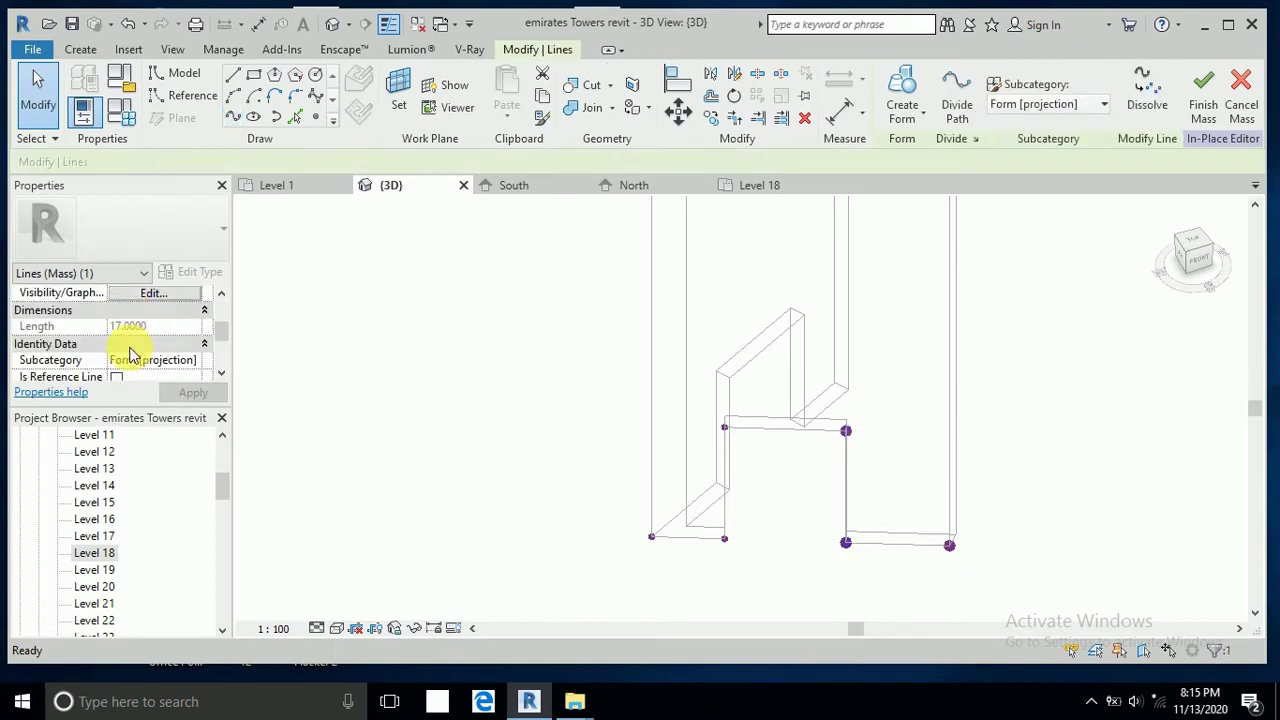
scroll(128, 355, "down", 1)
left_click(116, 343)
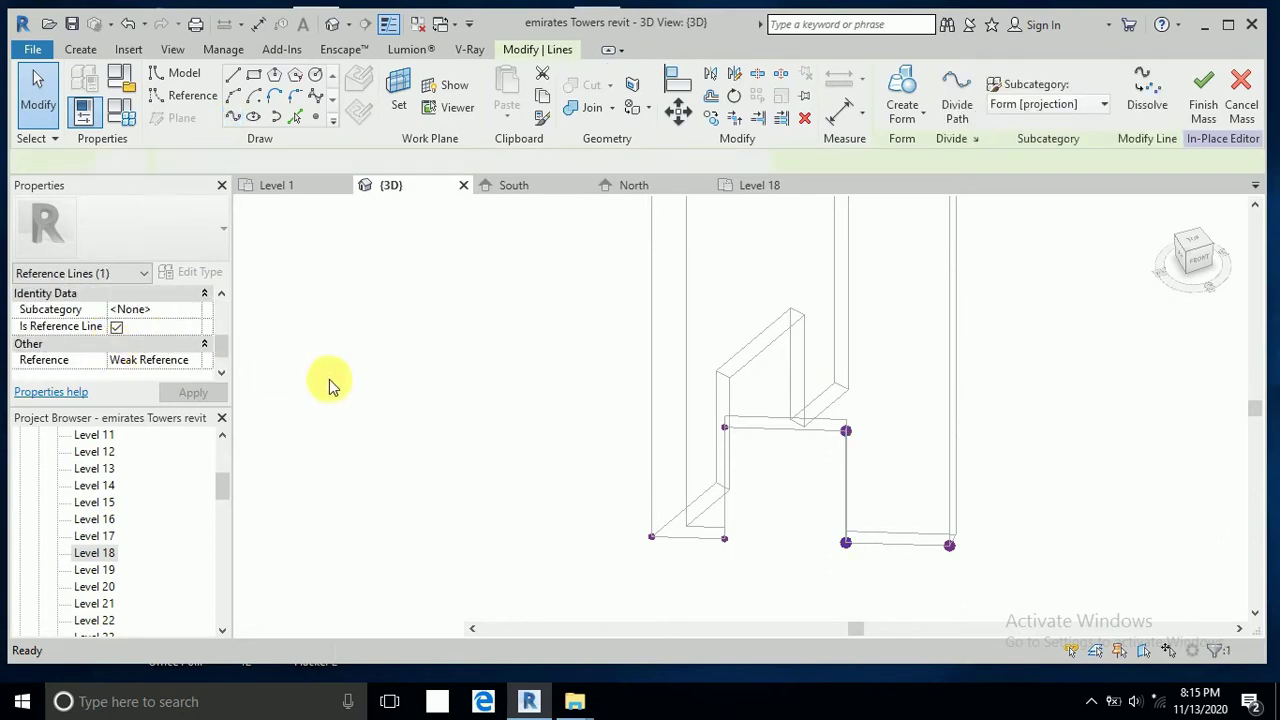
left_click(700, 420)
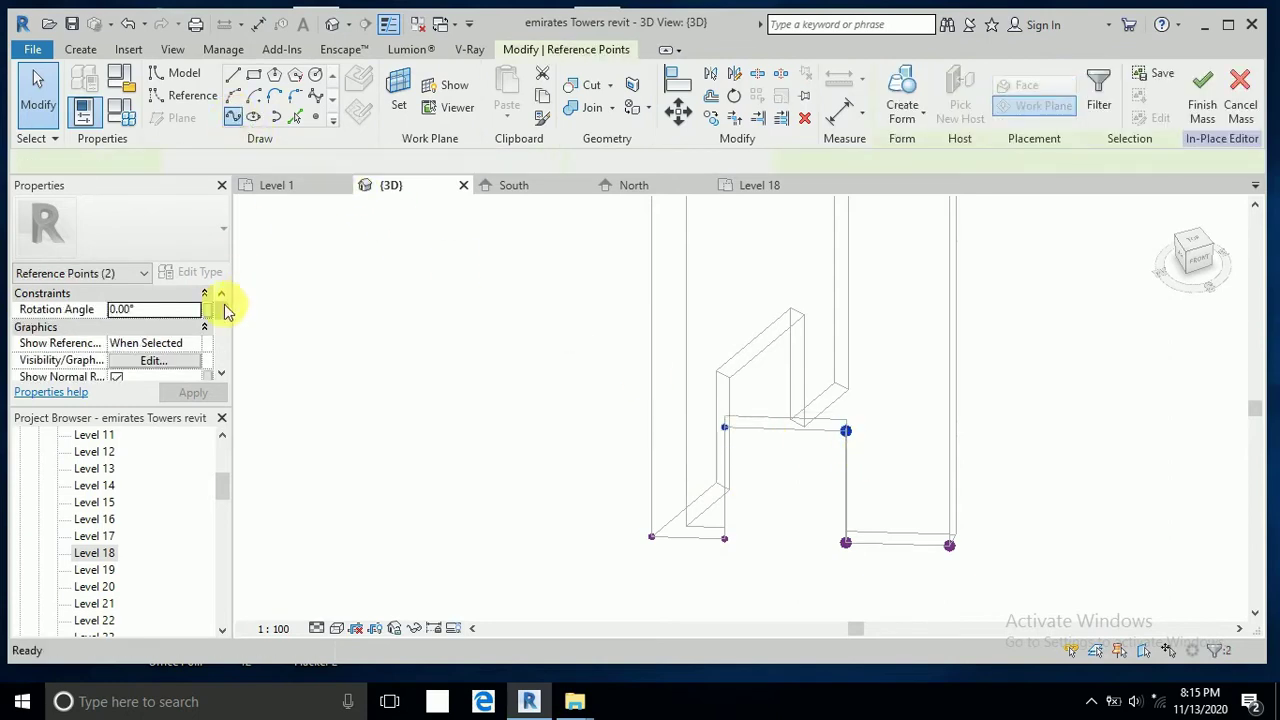
key("ctrl+z")
scroll(157, 337, "down", 1)
scroll(157, 337, "down", 1)
scroll(157, 337, "down", 1)
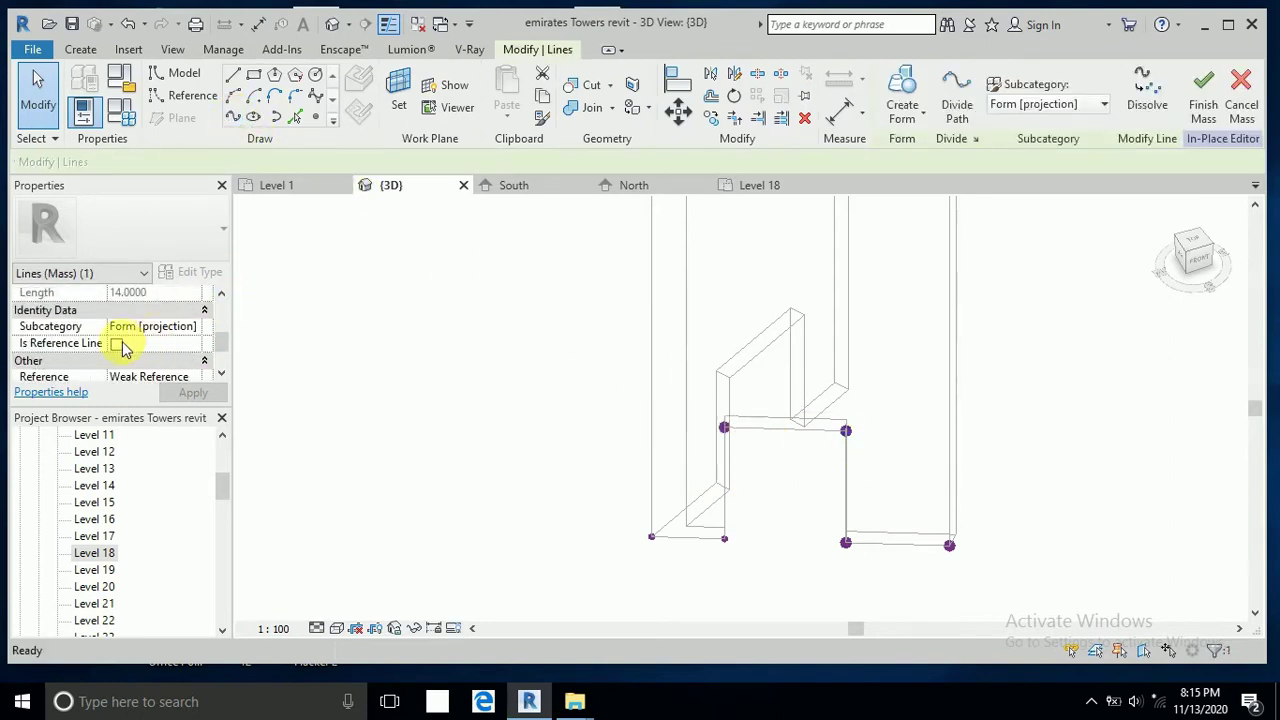
left_click(117, 344)
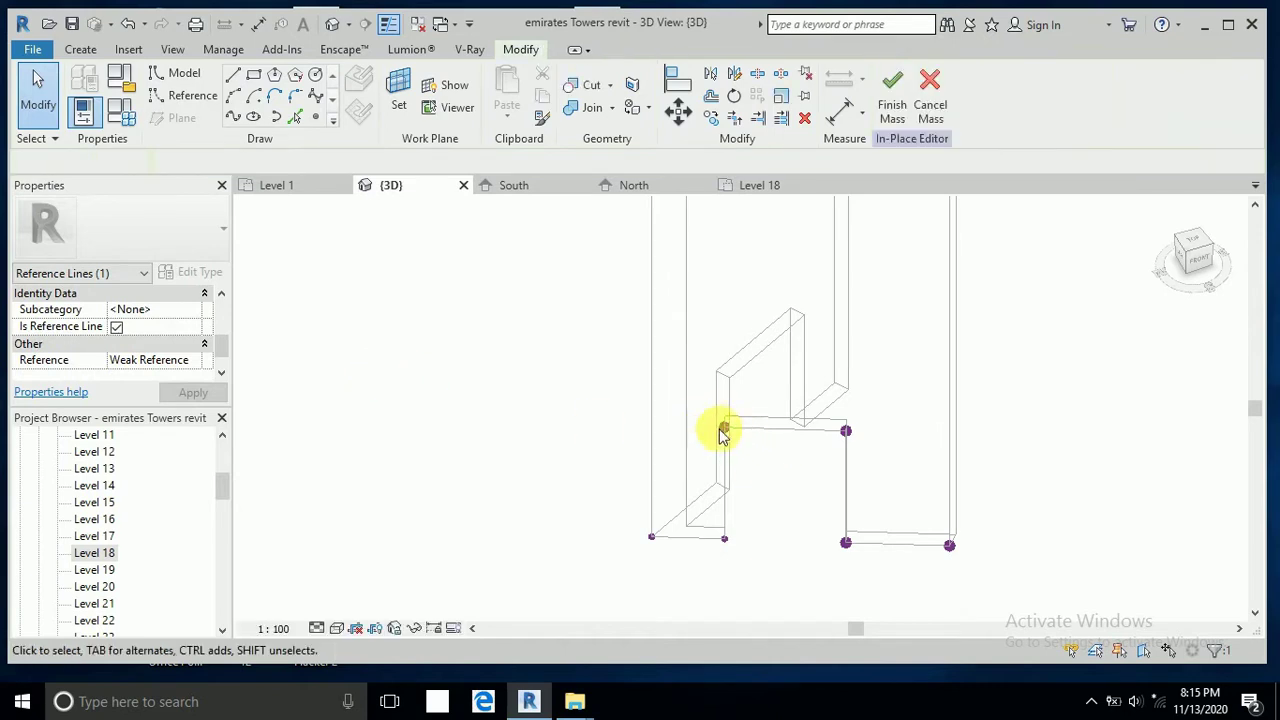
Add reference lines linking the next two pairs of base points.
left_click(748, 567)
key("ctrl+z")
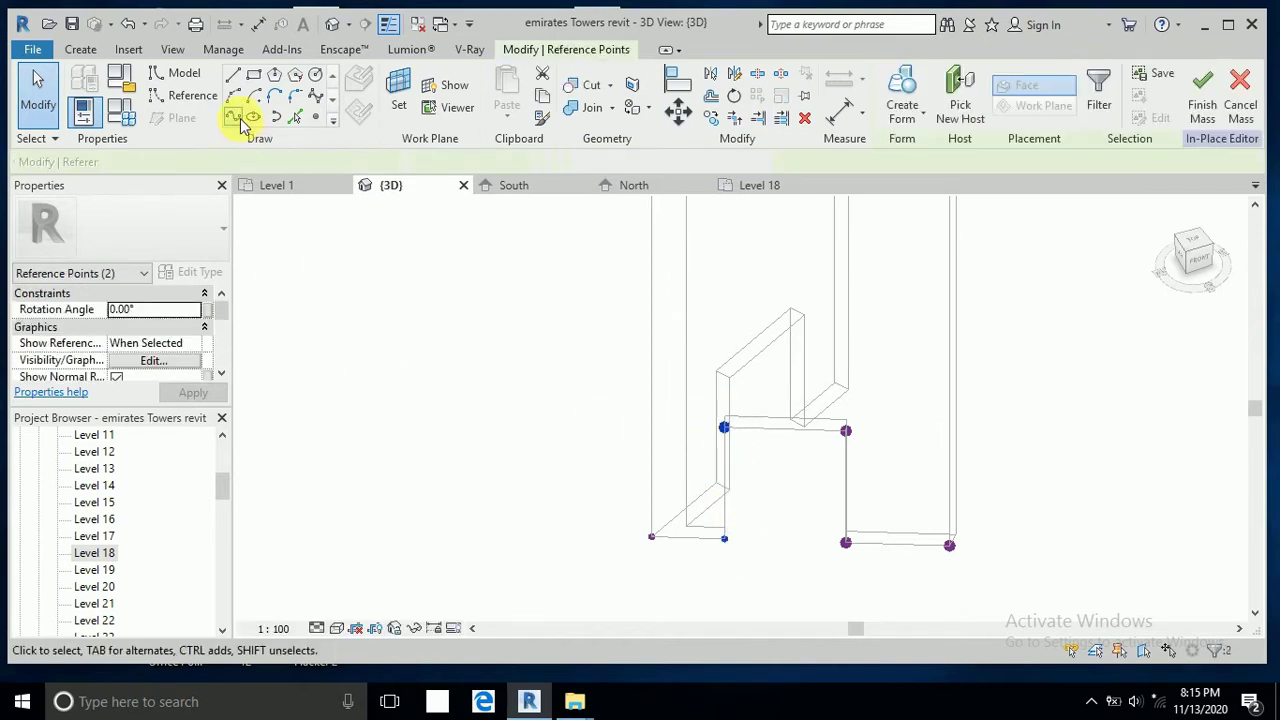
key("ctrl+z")
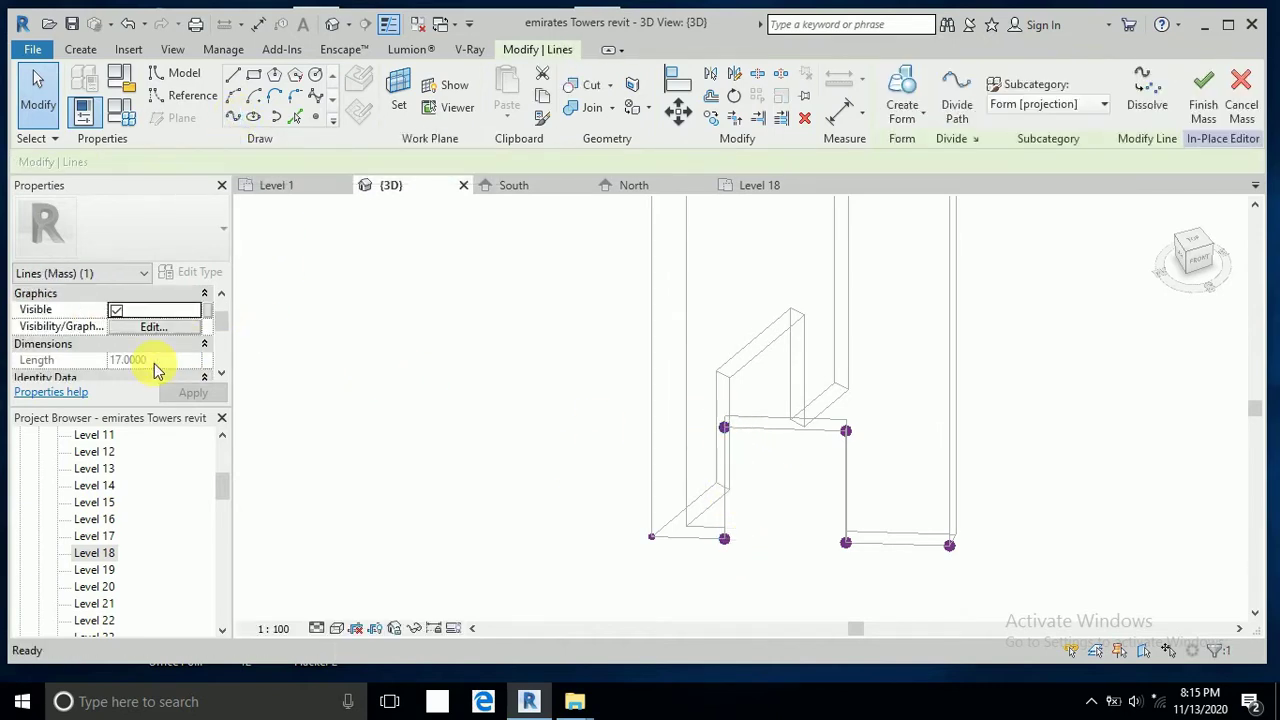
scroll(155, 360, "down", 2)
scroll(143, 365, "down", 1)
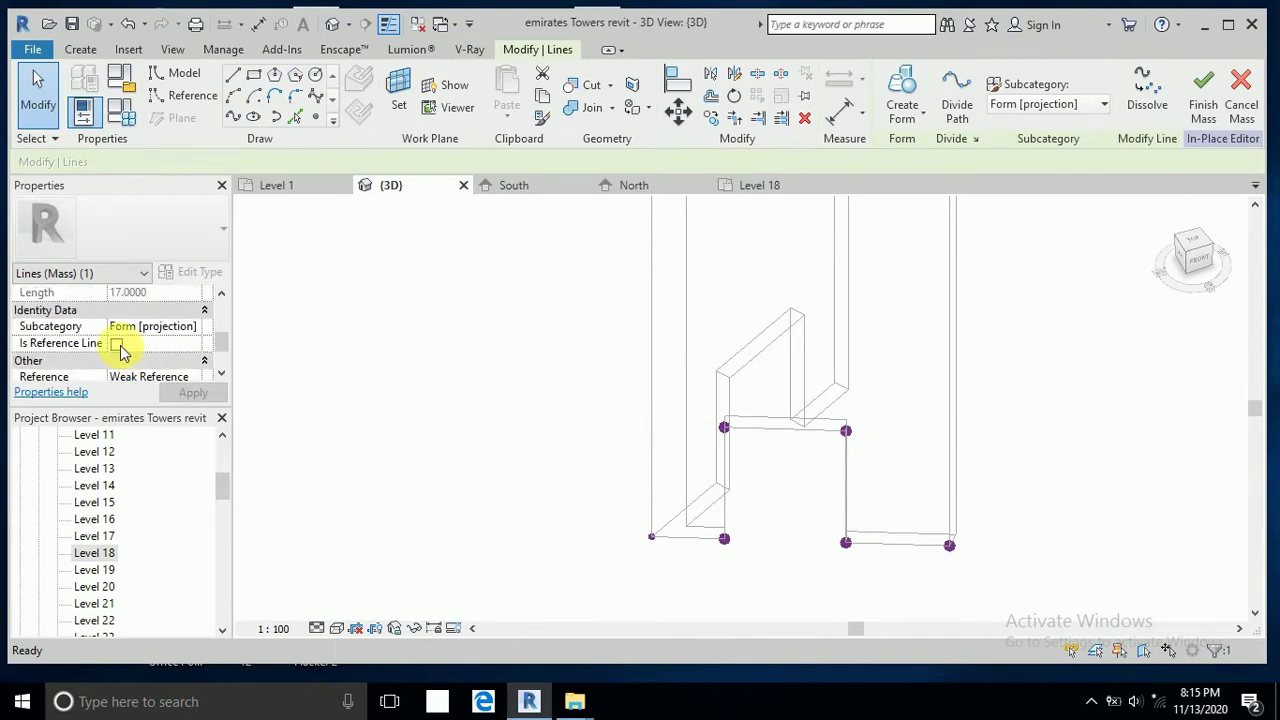
left_click(117, 345)
left_click(700, 555)
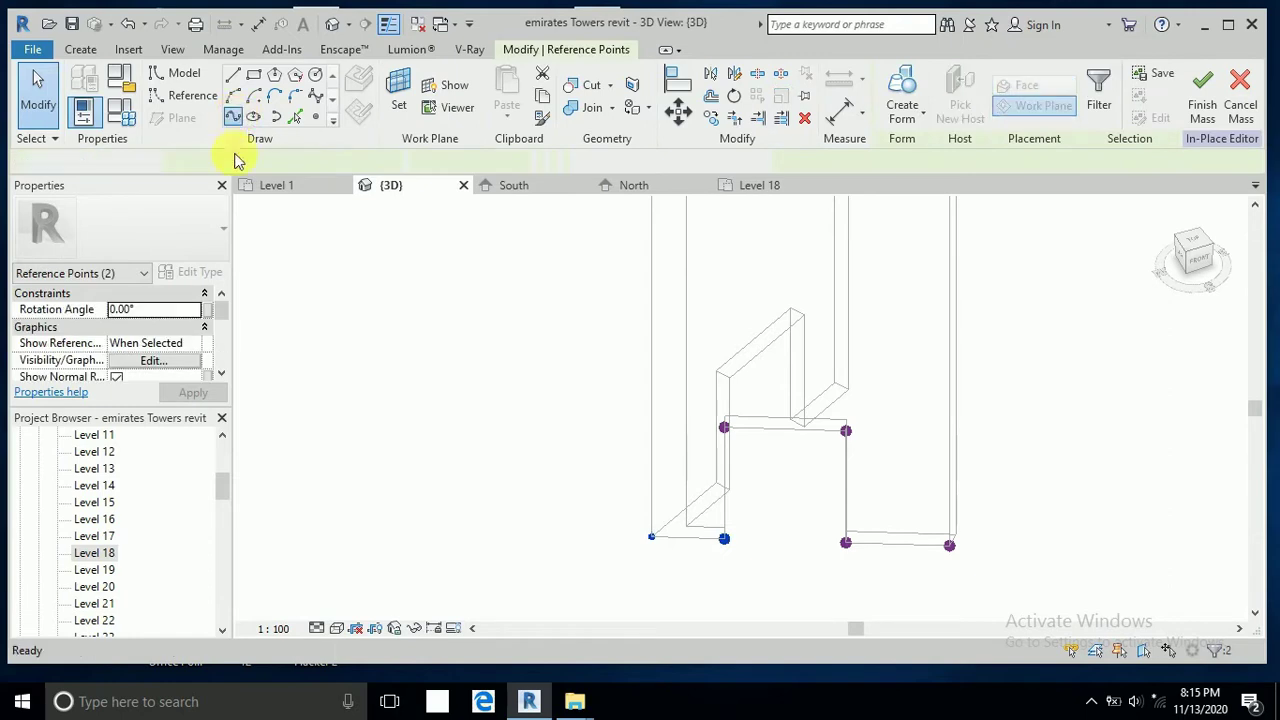
key("ctrl+z")
scroll(128, 366, "down", 1)
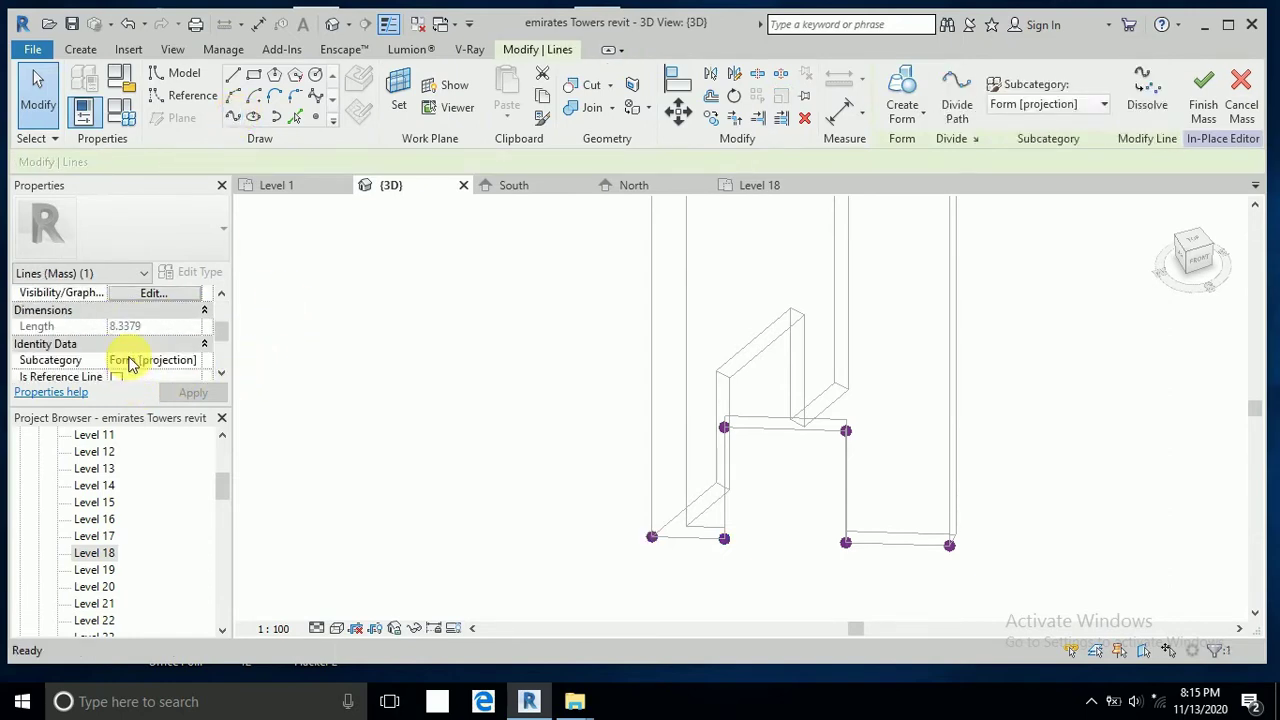
scroll(130, 362, "down", 1)
left_click(117, 344)
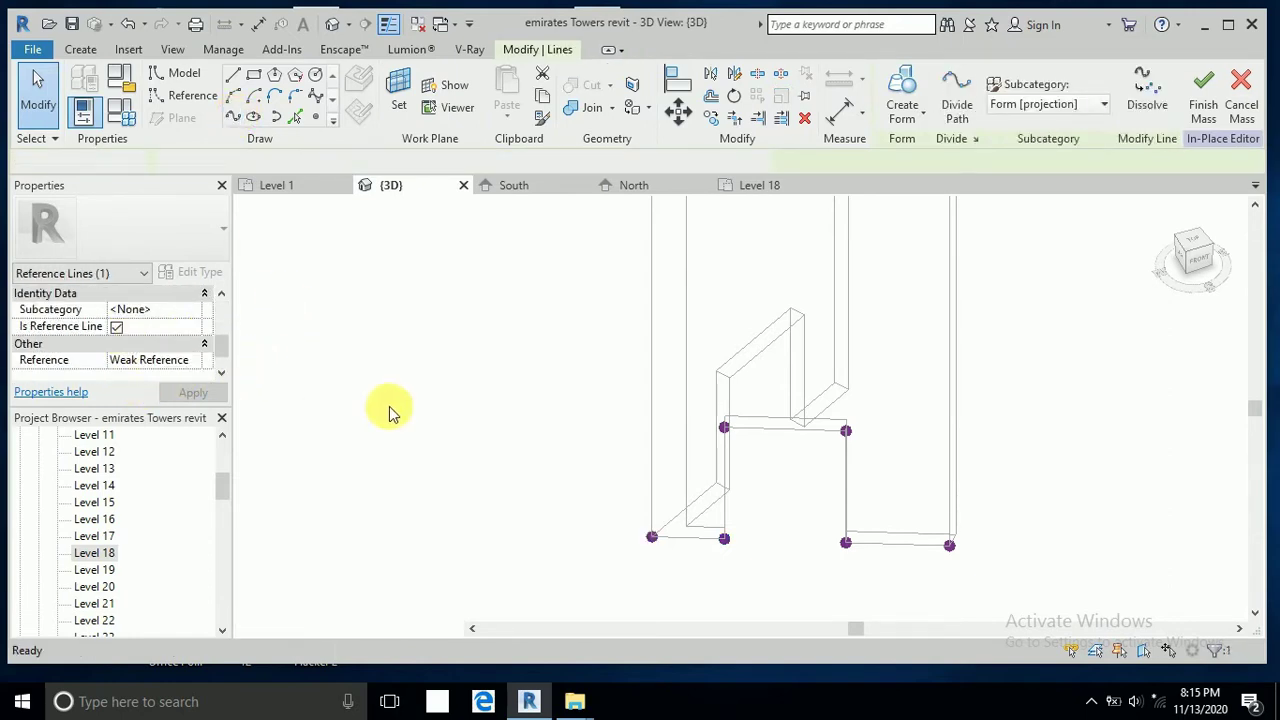
scroll(531, 505, "down", 2)
scroll(531, 505, "down", 1)
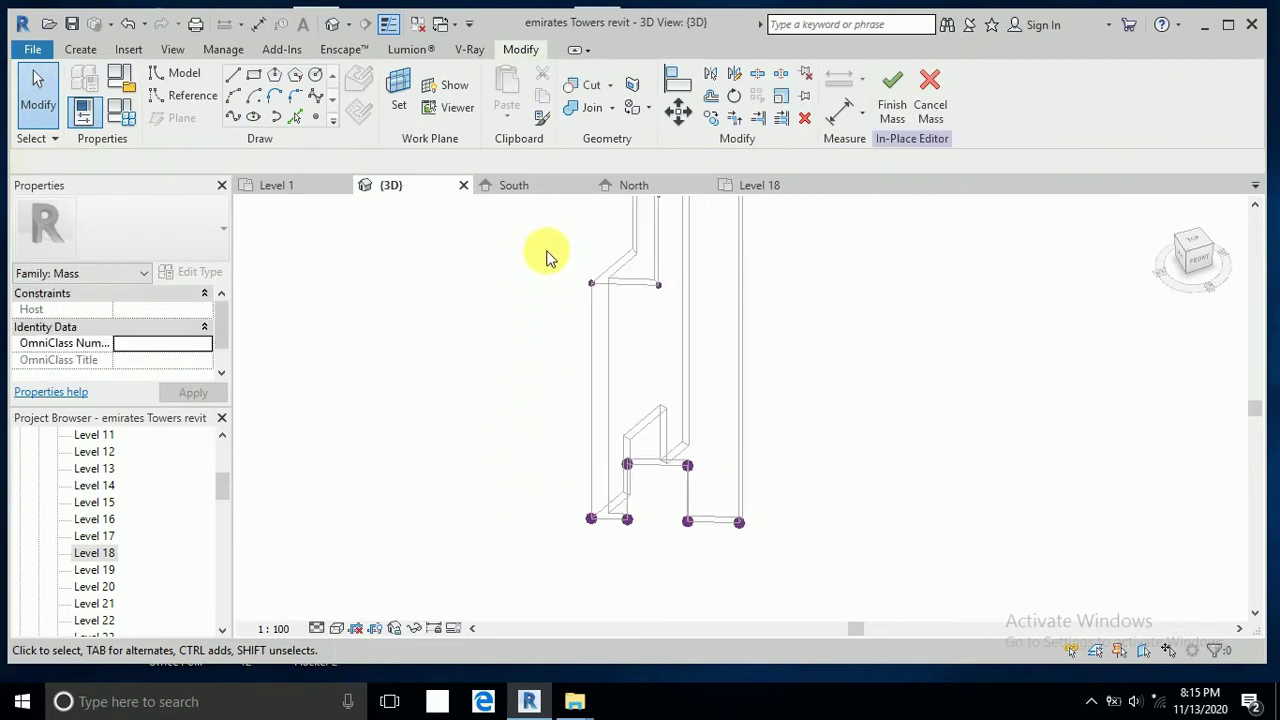
Trace the tower's left edge with a reference line.
left_click_drag(547, 250, 595, 538)
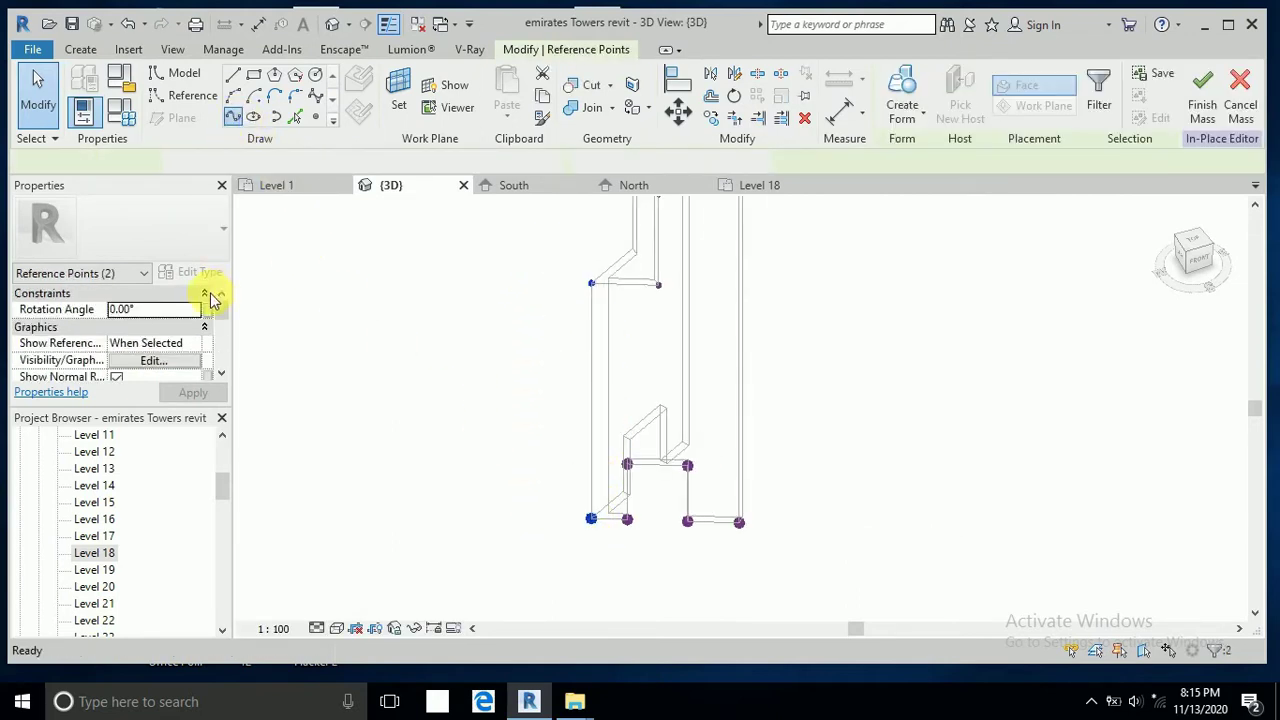
key("ctrl+z")
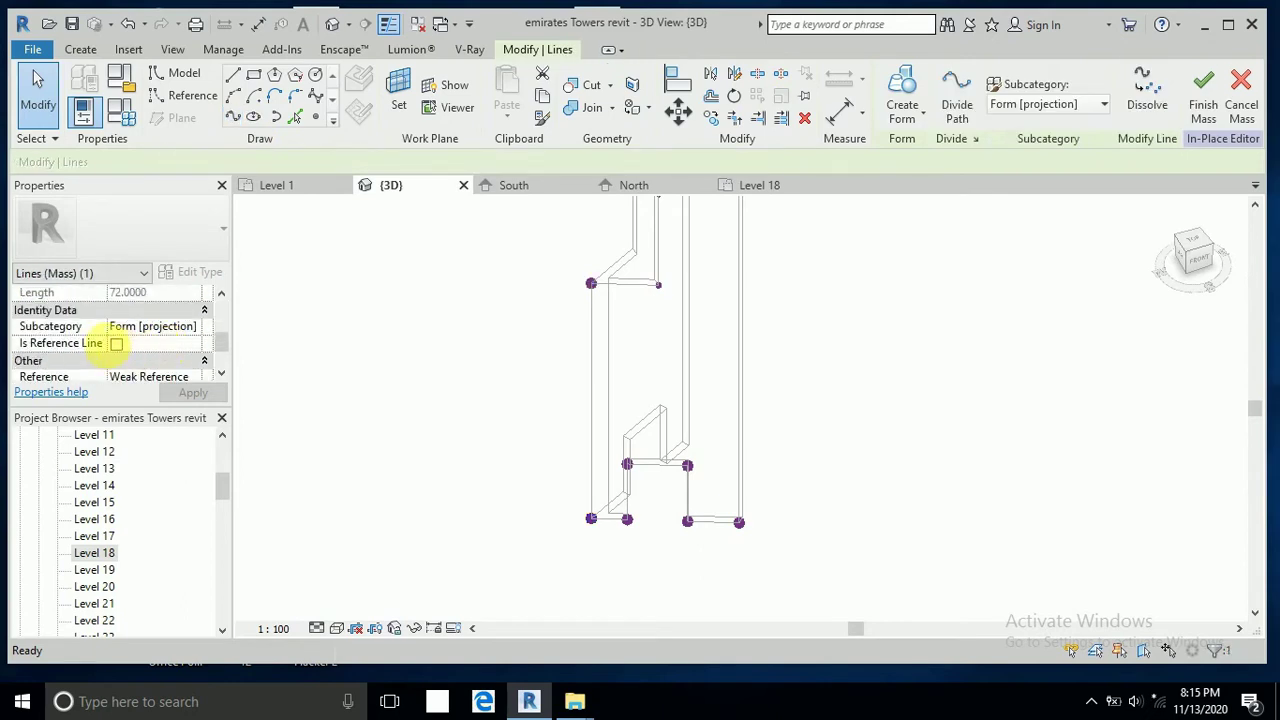
left_click(116, 350)
left_click(494, 423)
scroll(529, 389, "up", 2)
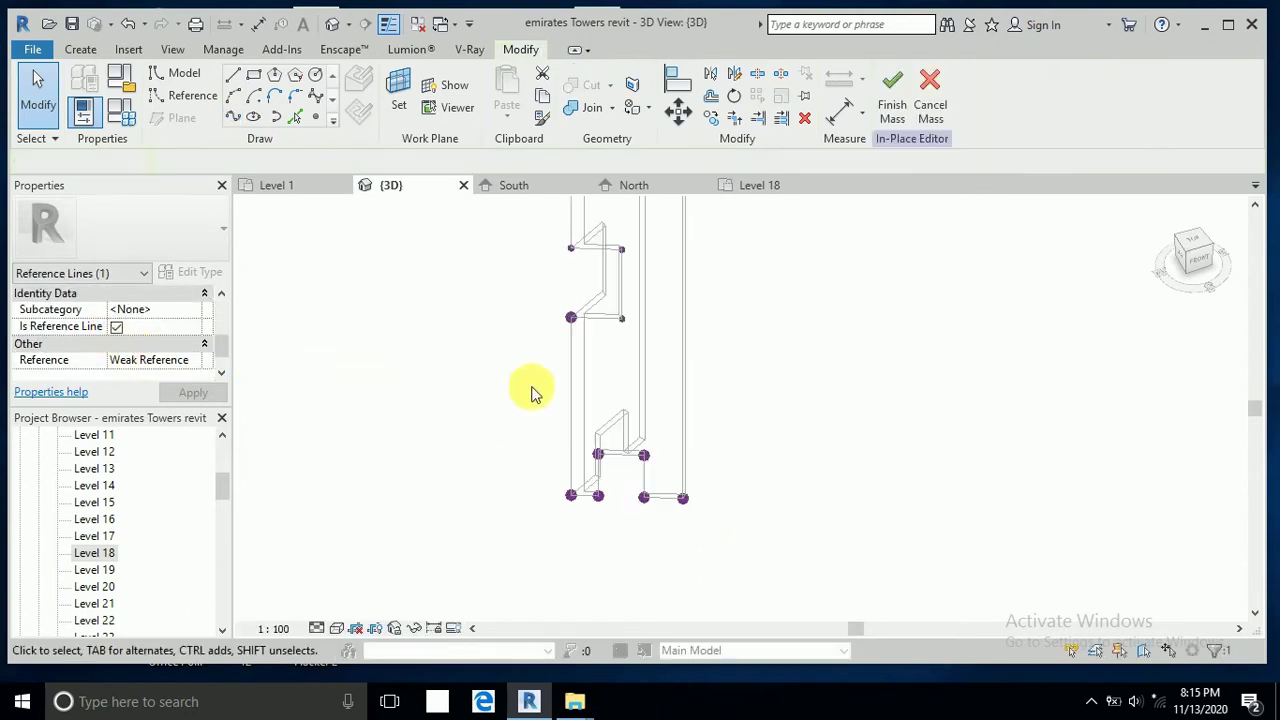
scroll(577, 309, "up", 2)
scroll(577, 309, "up", 1)
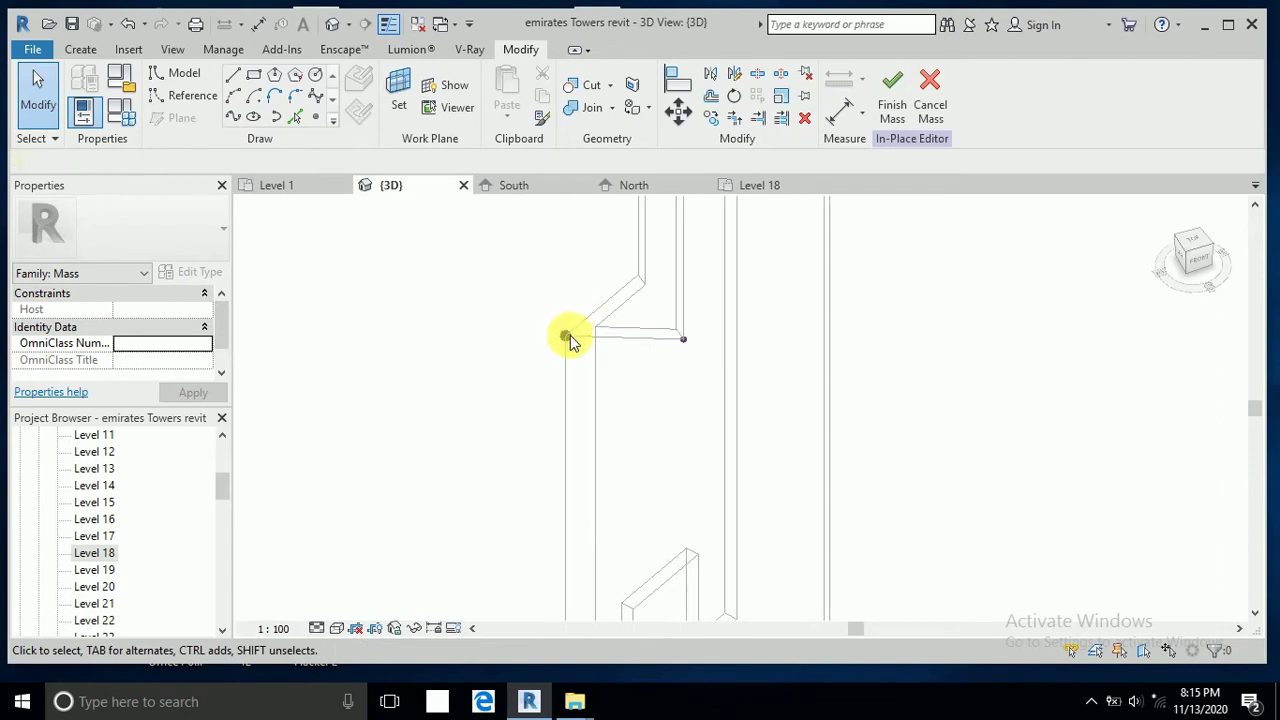
Add reference lines along the upper and middle ledges of the profile.
left_click_drag(526, 303, 712, 378)
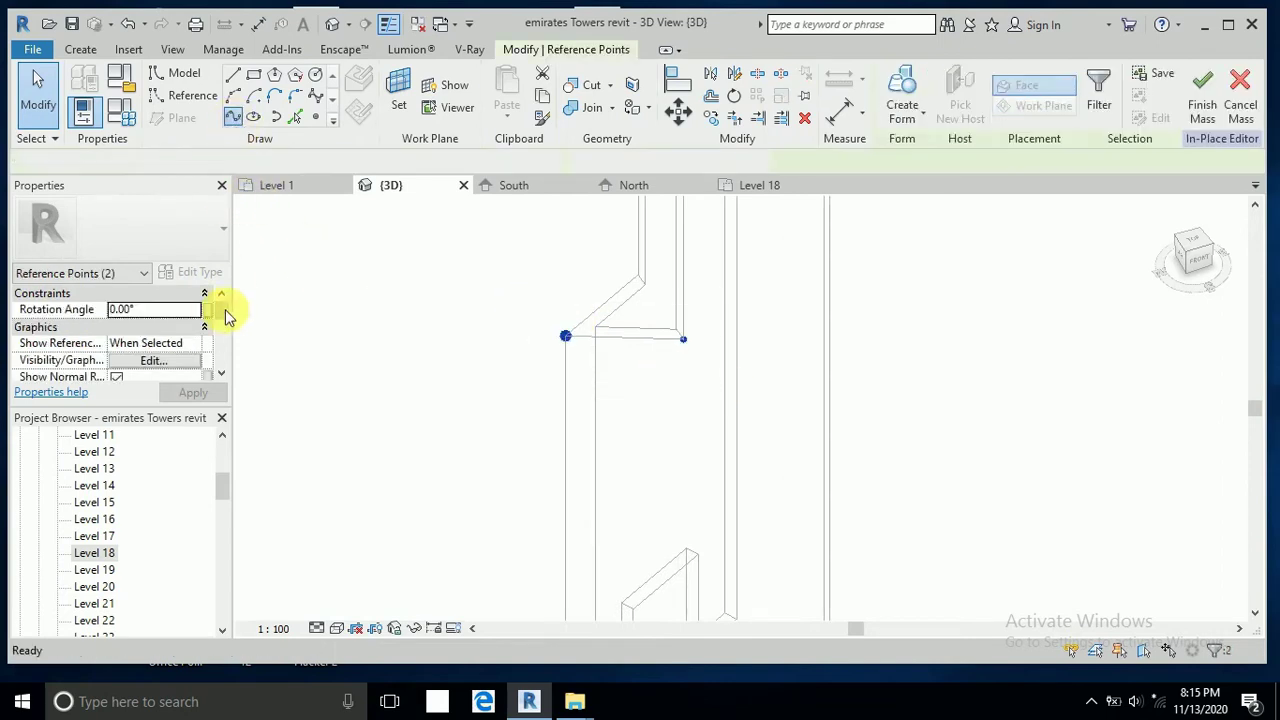
left_click(117, 344)
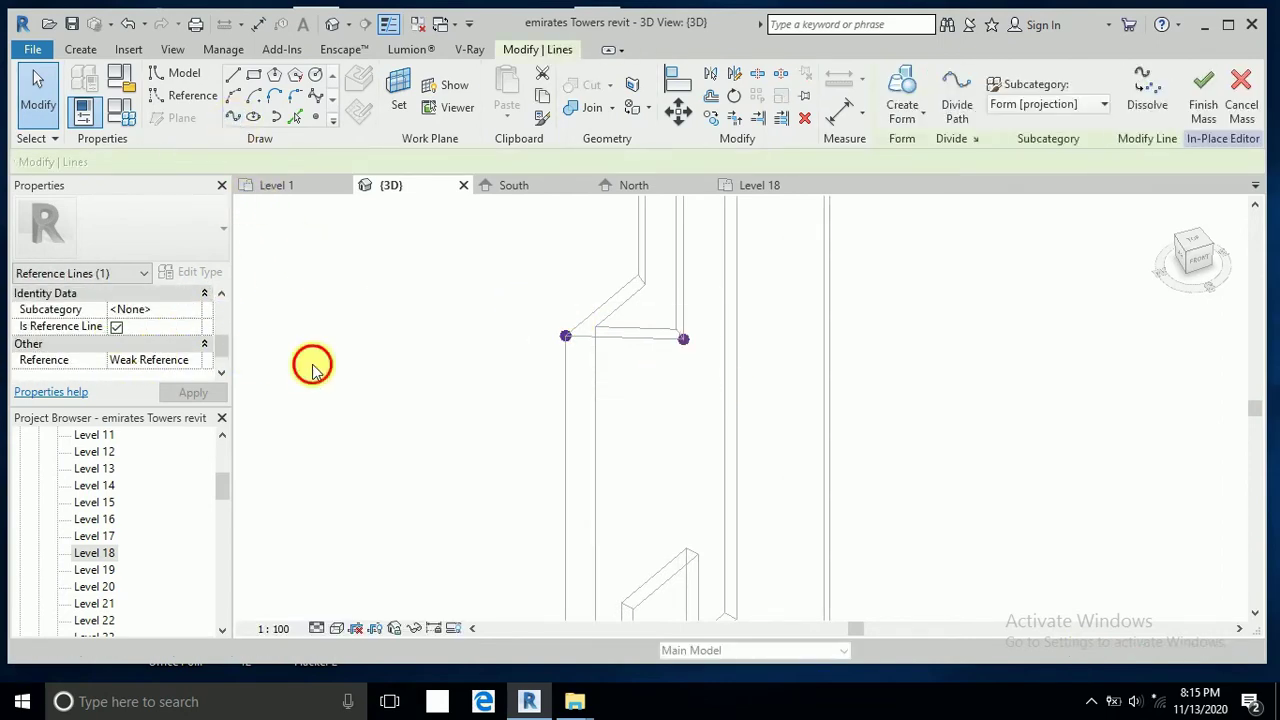
key("Escape")
scroll(594, 409, "down", 3)
scroll(587, 341, "up", 2)
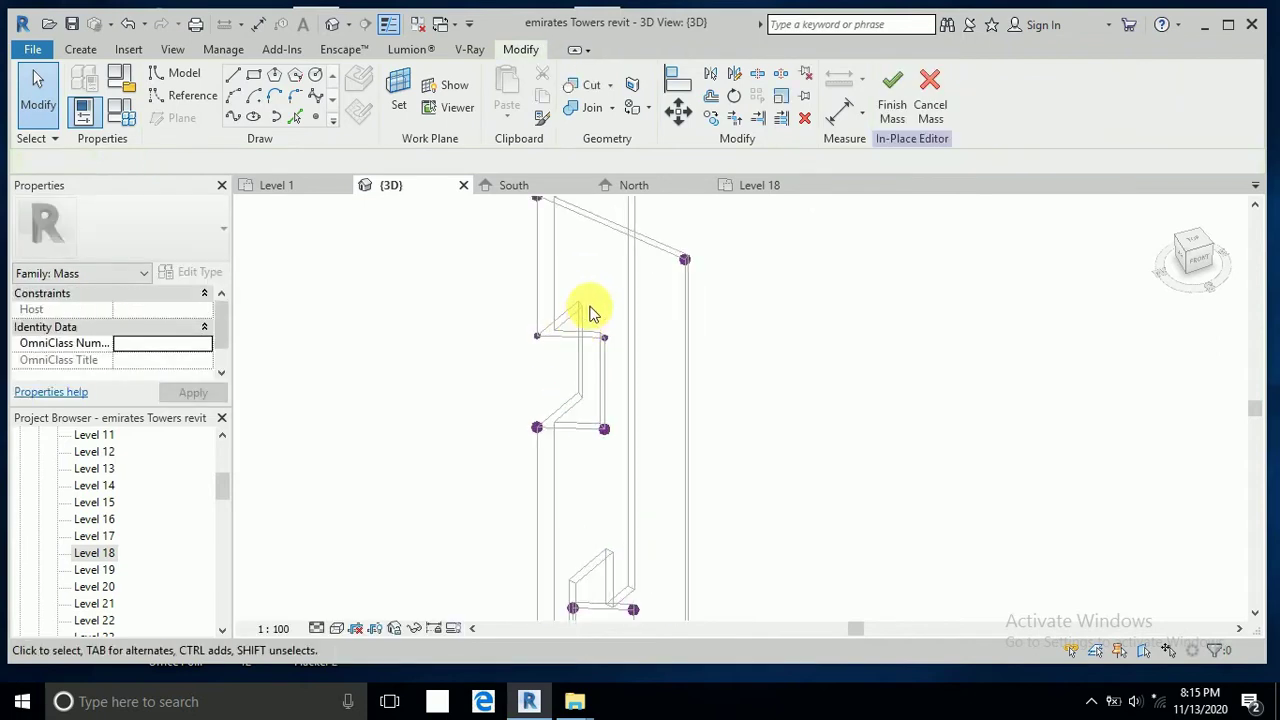
left_click(612, 447, "ctrl")
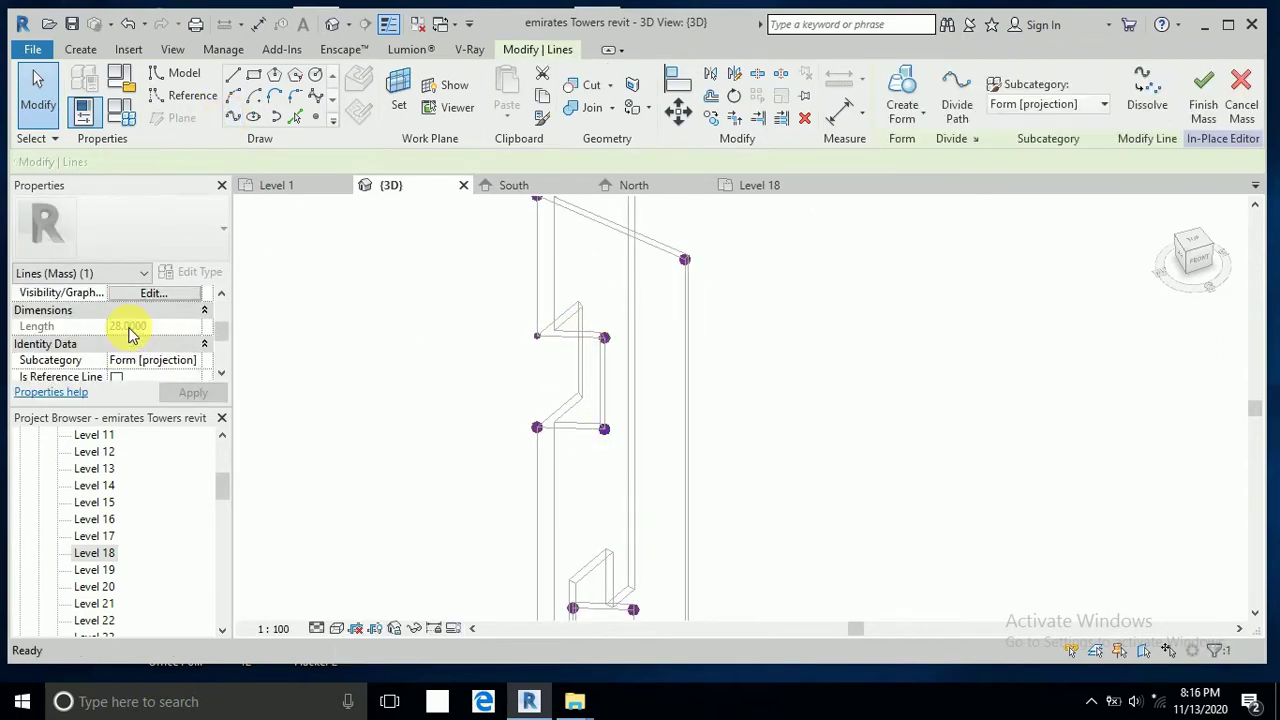
left_click(116, 345)
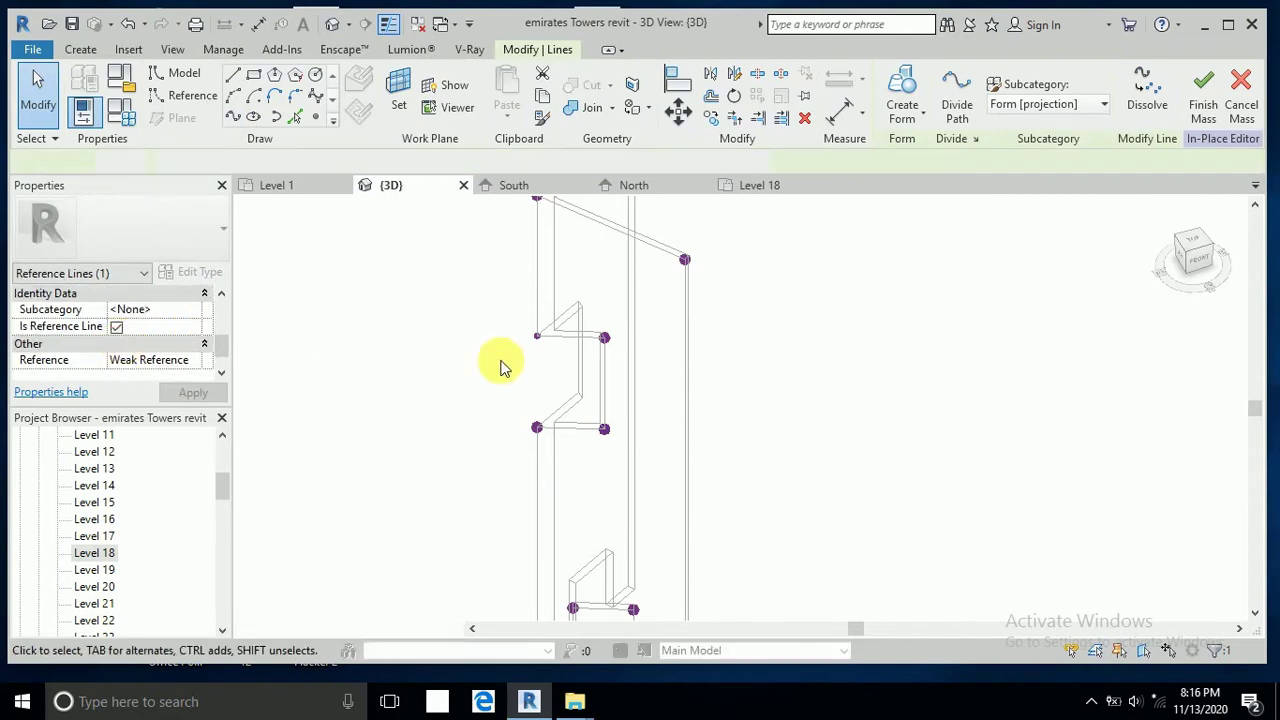
left_click(491, 314)
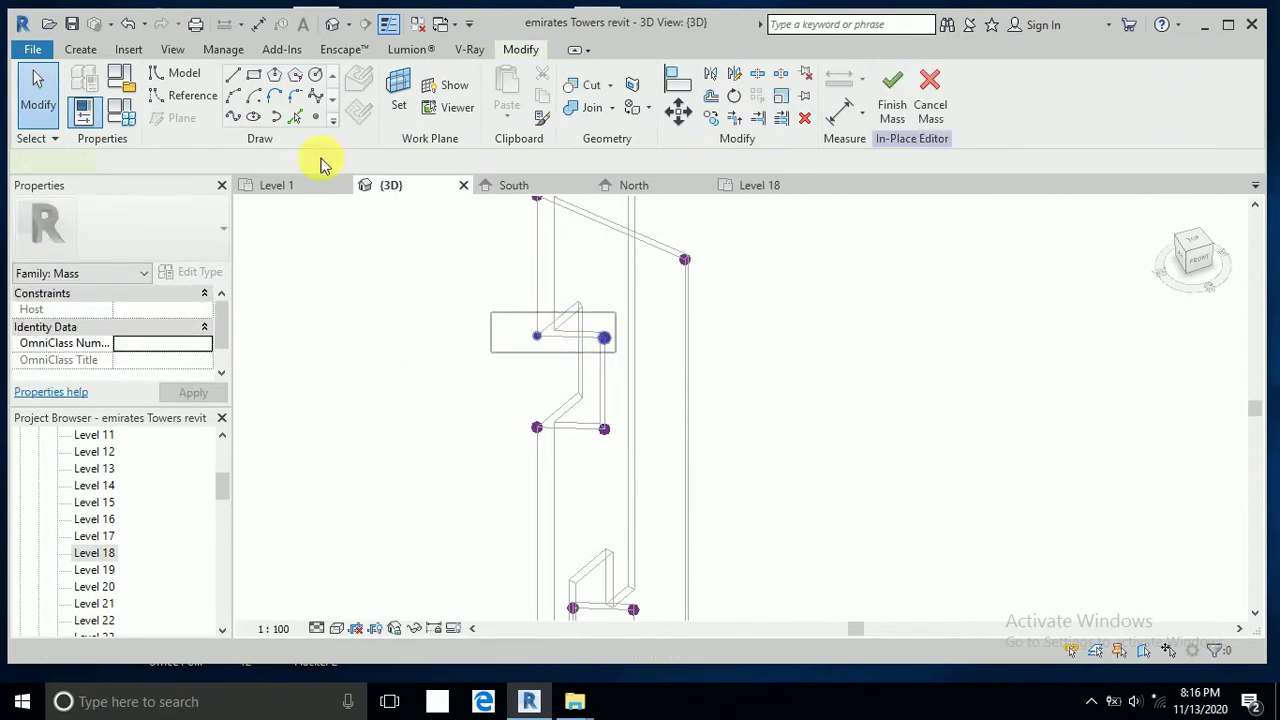
key("ctrl+z")
key("ctrl+z")
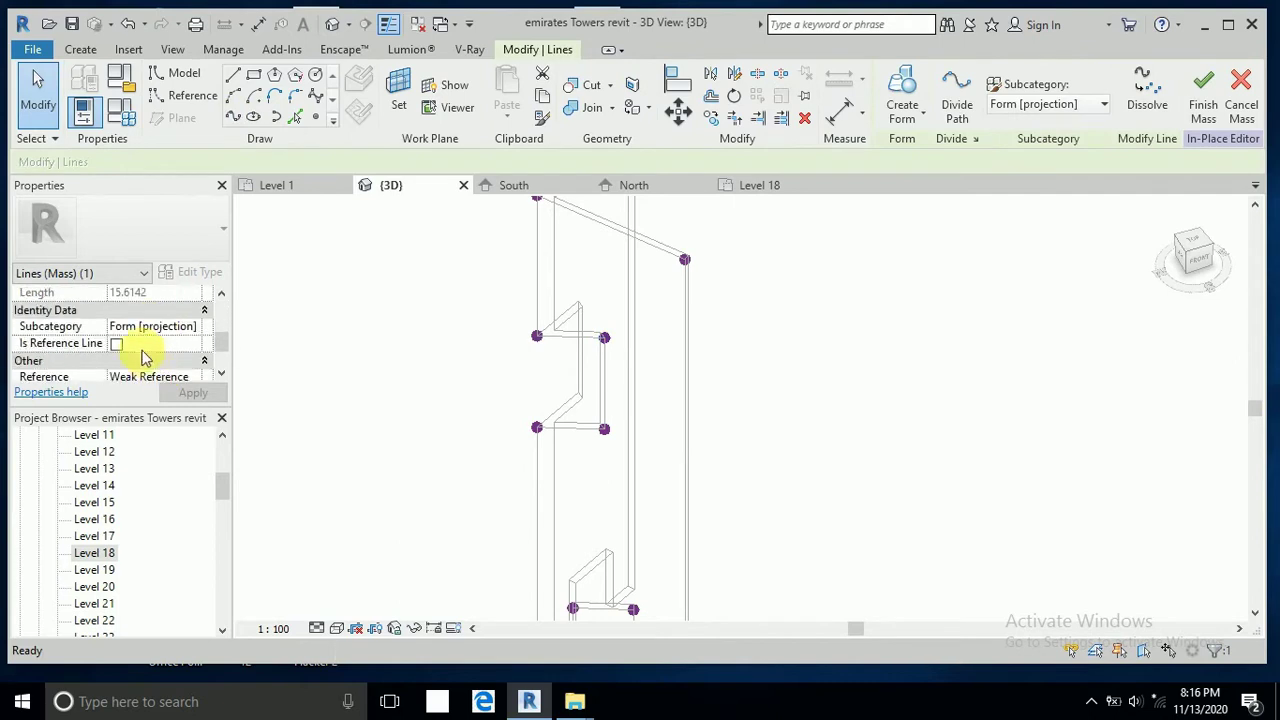
left_click(116, 345)
left_click(523, 446)
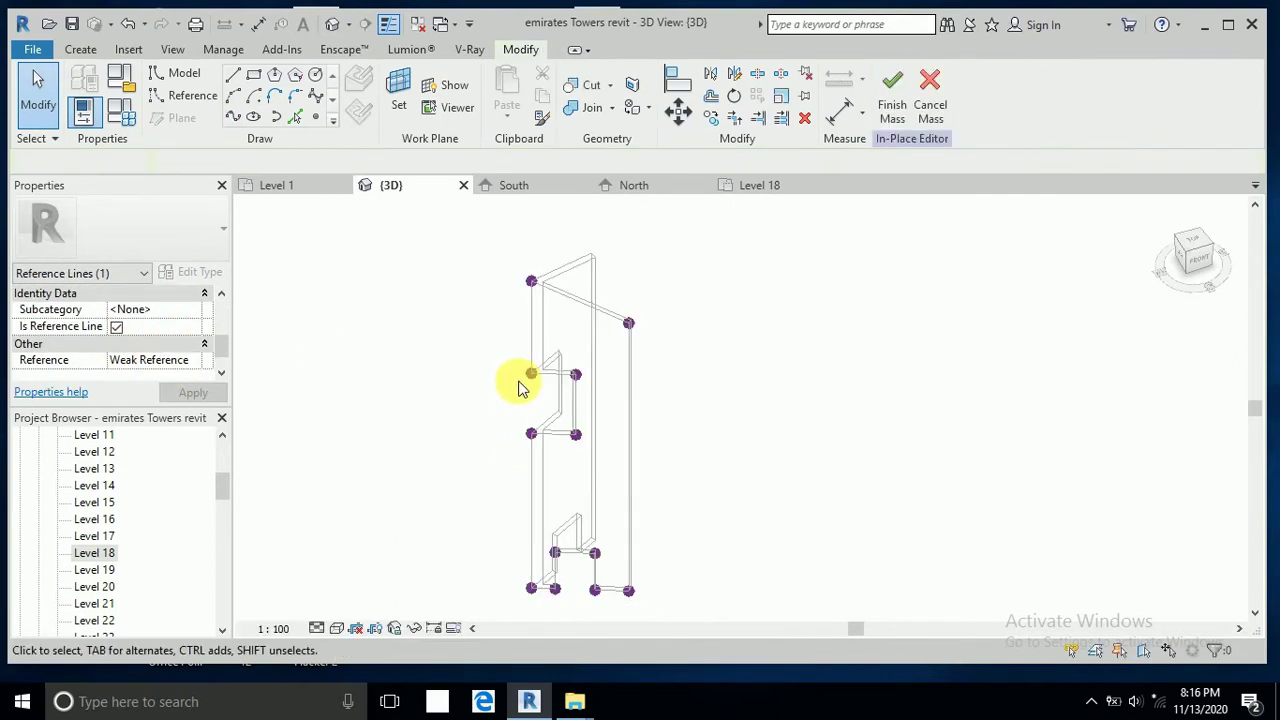
Close the profile with a reference line on the top slanted edge and recentre the view.
left_click_drag(511, 257, 548, 392)
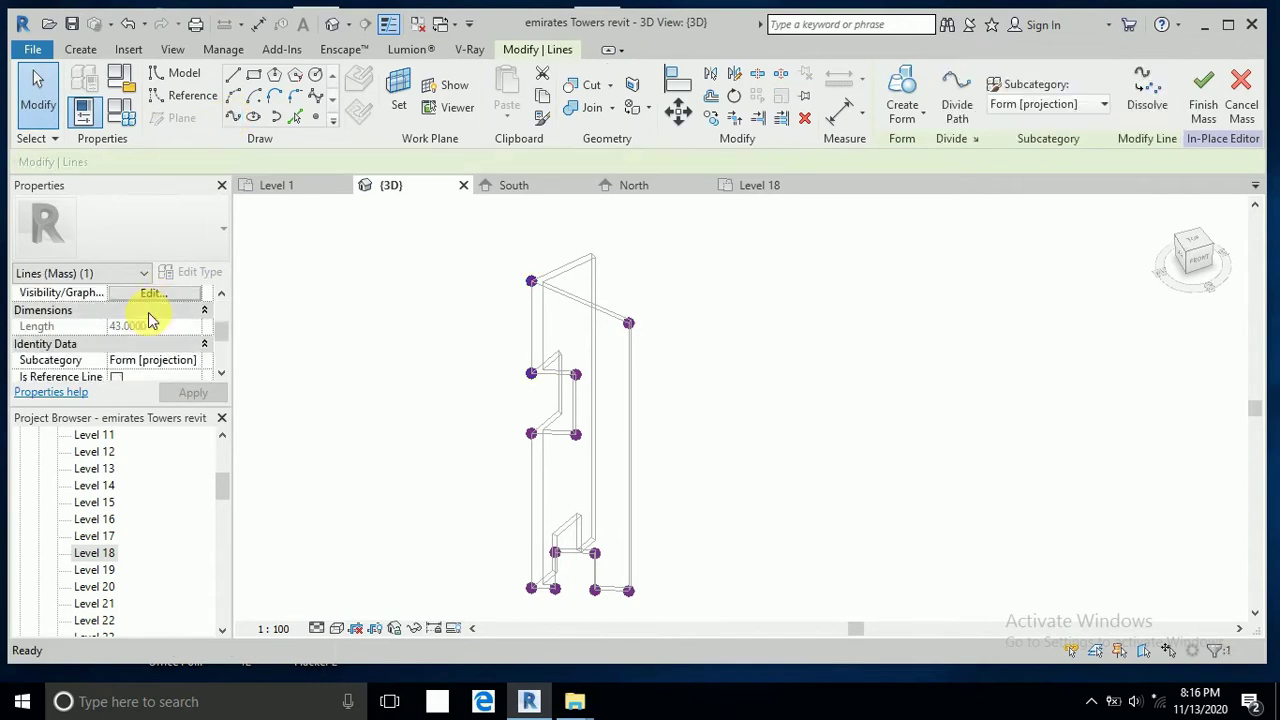
scroll(140, 320, "down", 2)
left_click(116, 327)
left_click(371, 355)
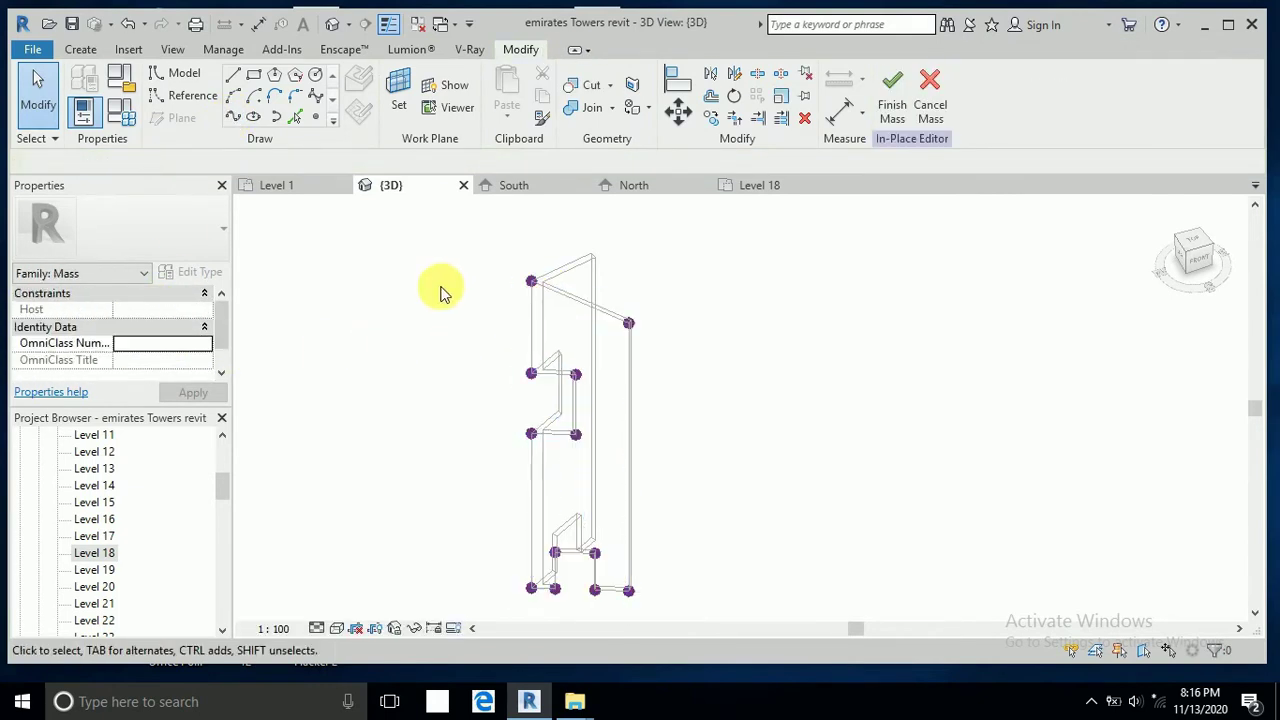
scroll(443, 292, "down", 1)
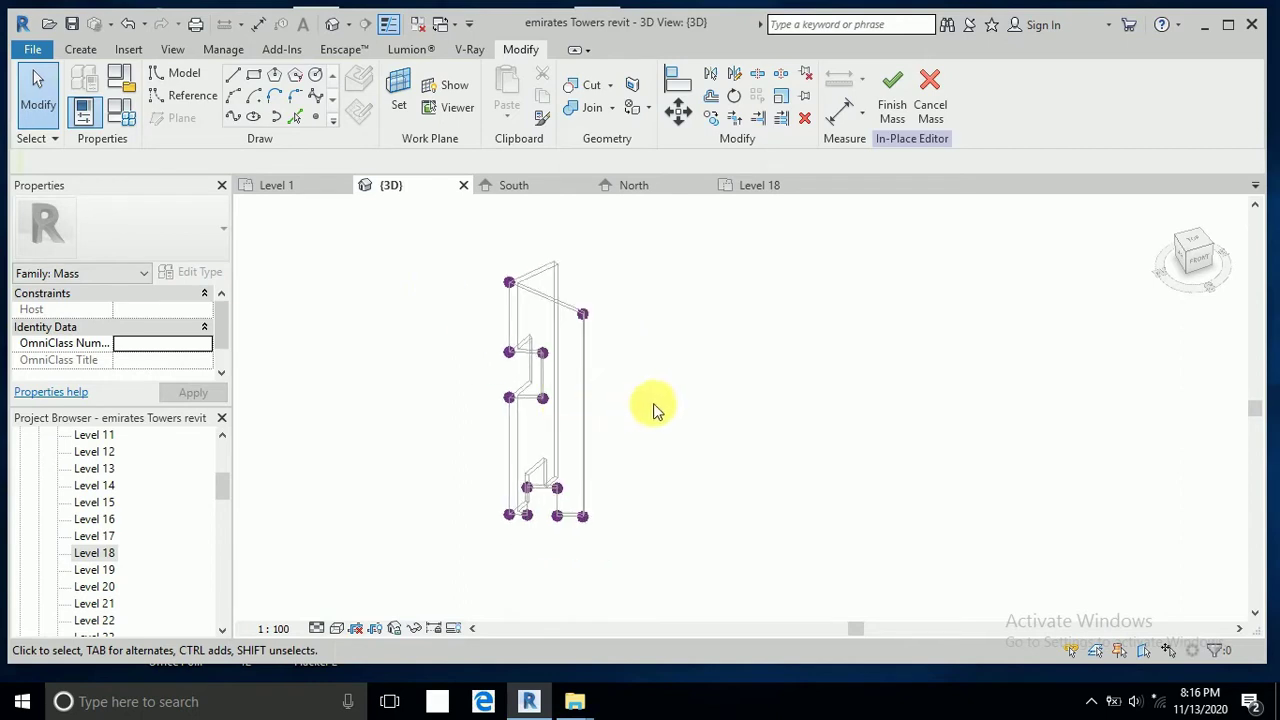
middle_click_drag(651, 409, 657, 380)
Create a flat surface form from the chain of 12 profile reference lines.
key("Tab")
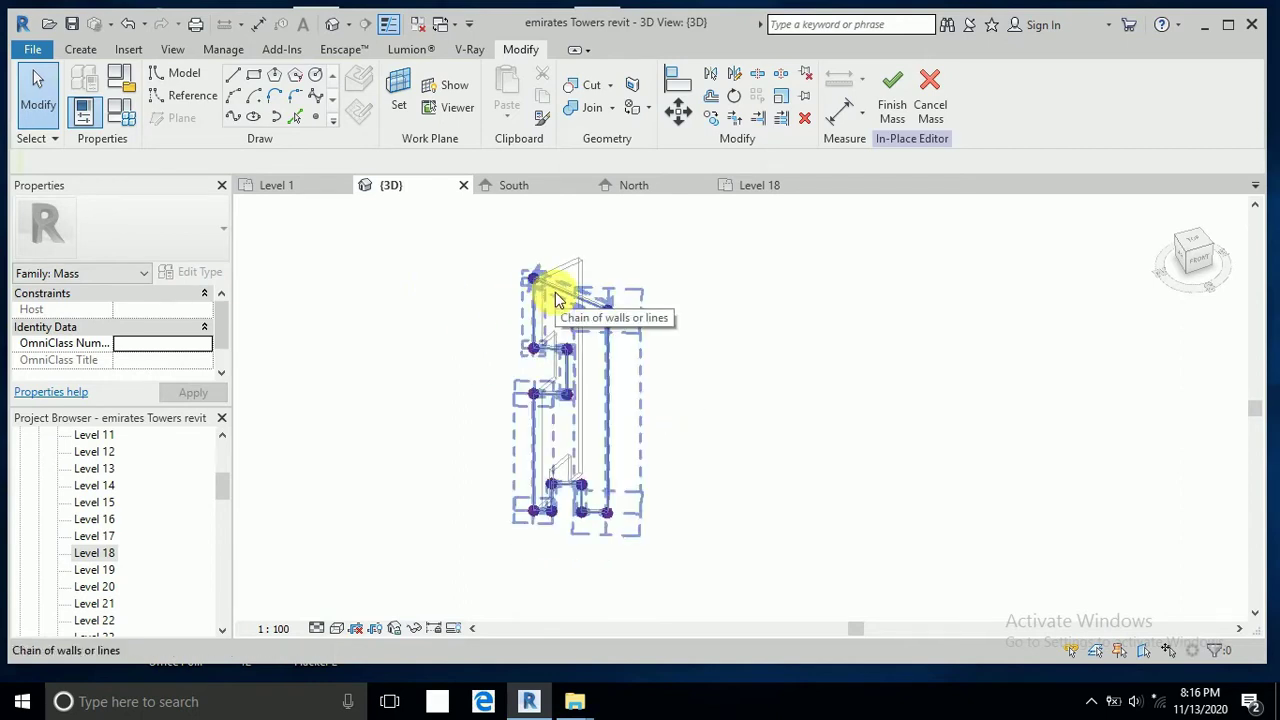
left_click(561, 293)
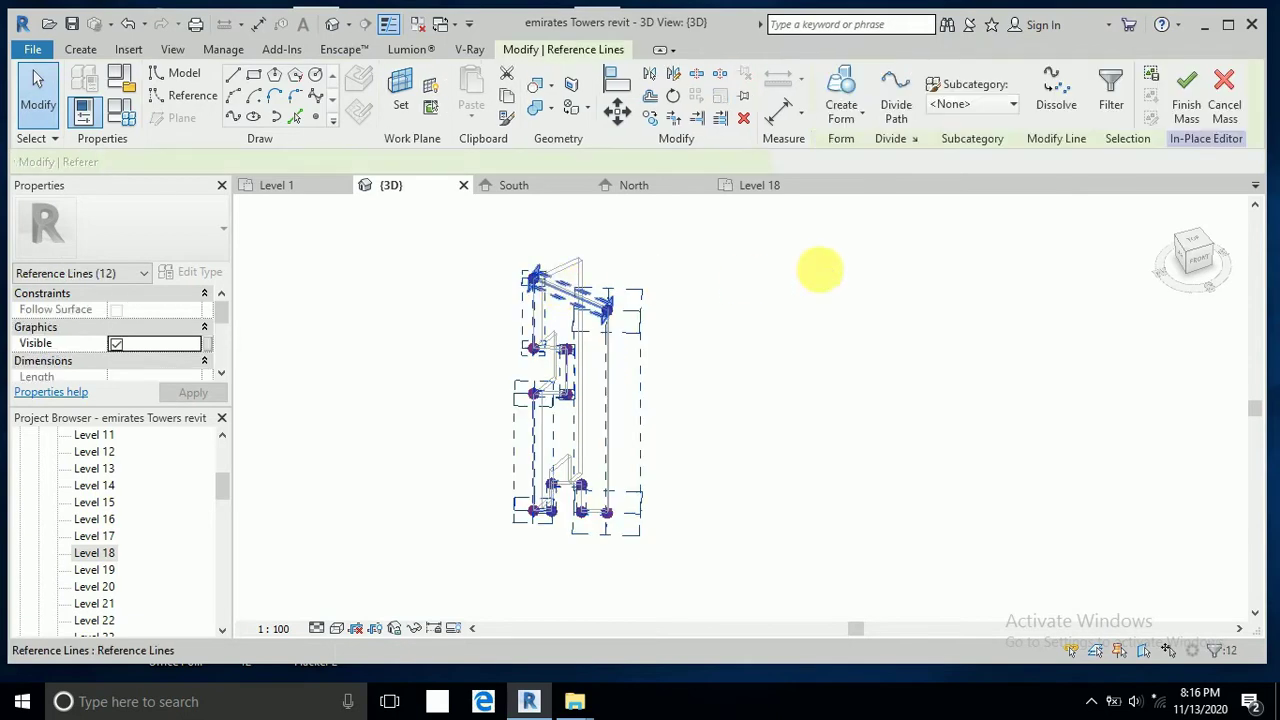
left_click(852, 88)
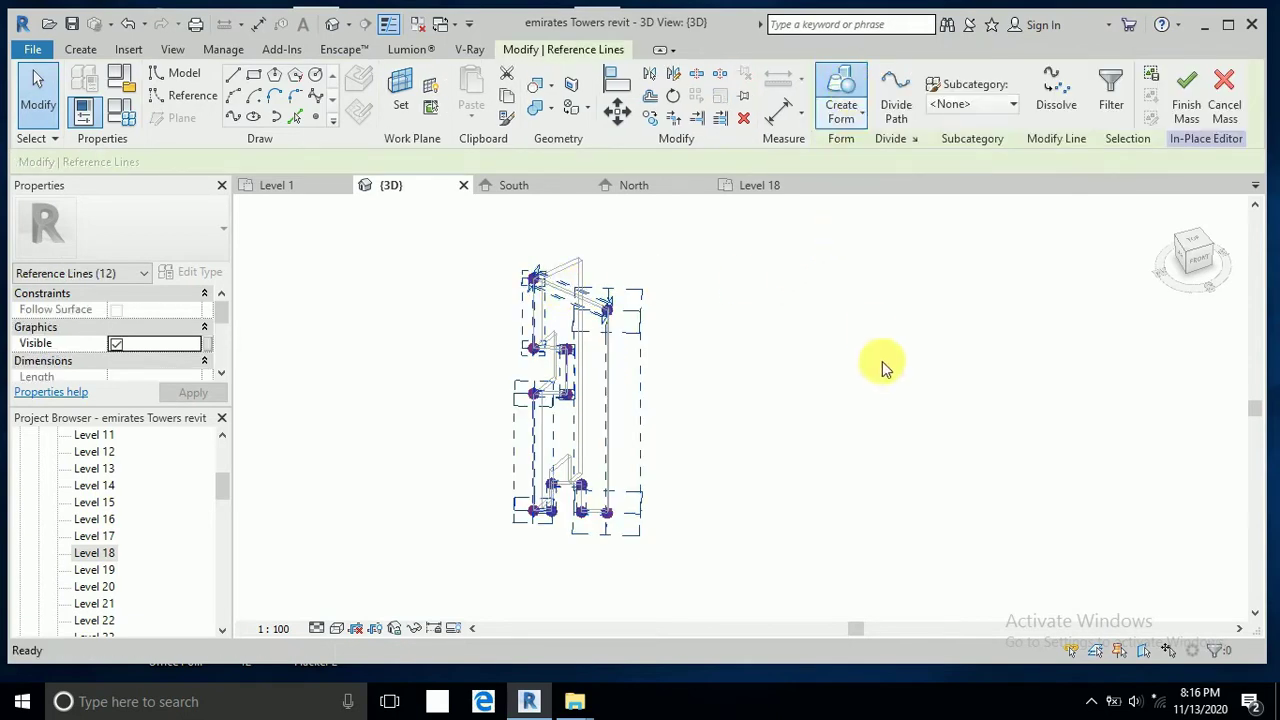
left_click(658, 629)
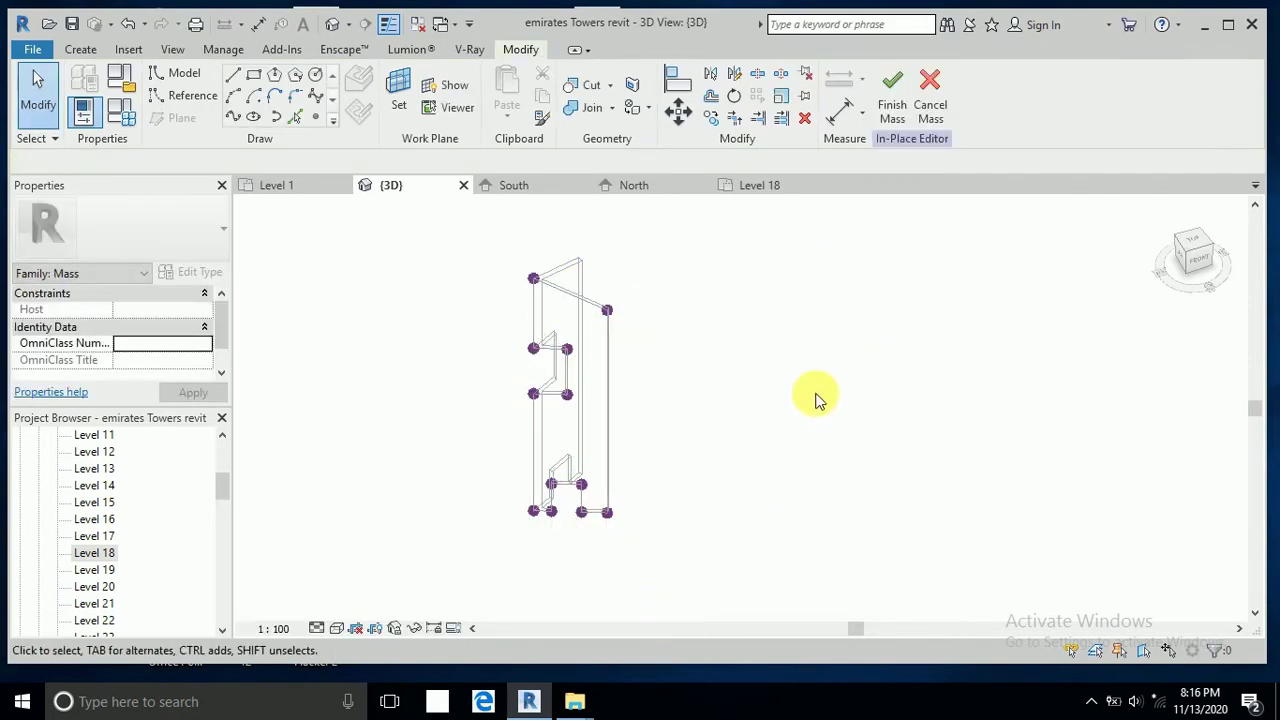
Divide the new surface form into a 10 × 10 U/V grid.
key("Tab")
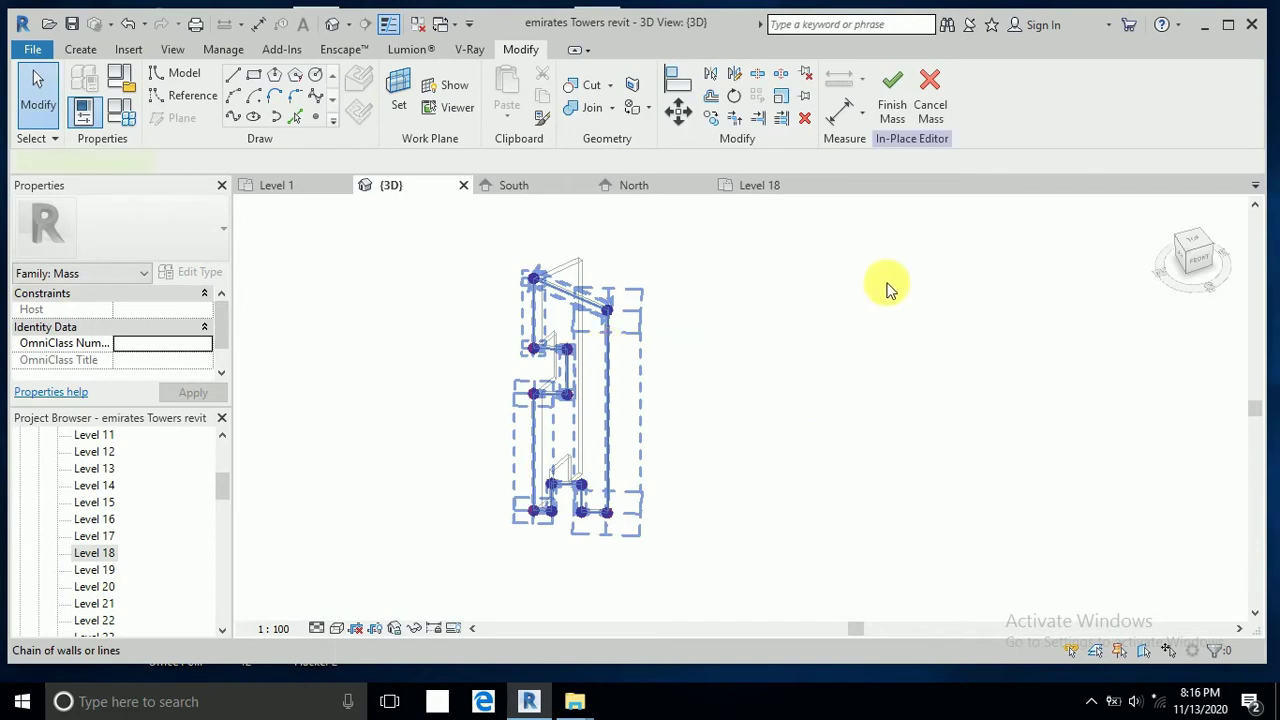
scroll(553, 297, "up", 2)
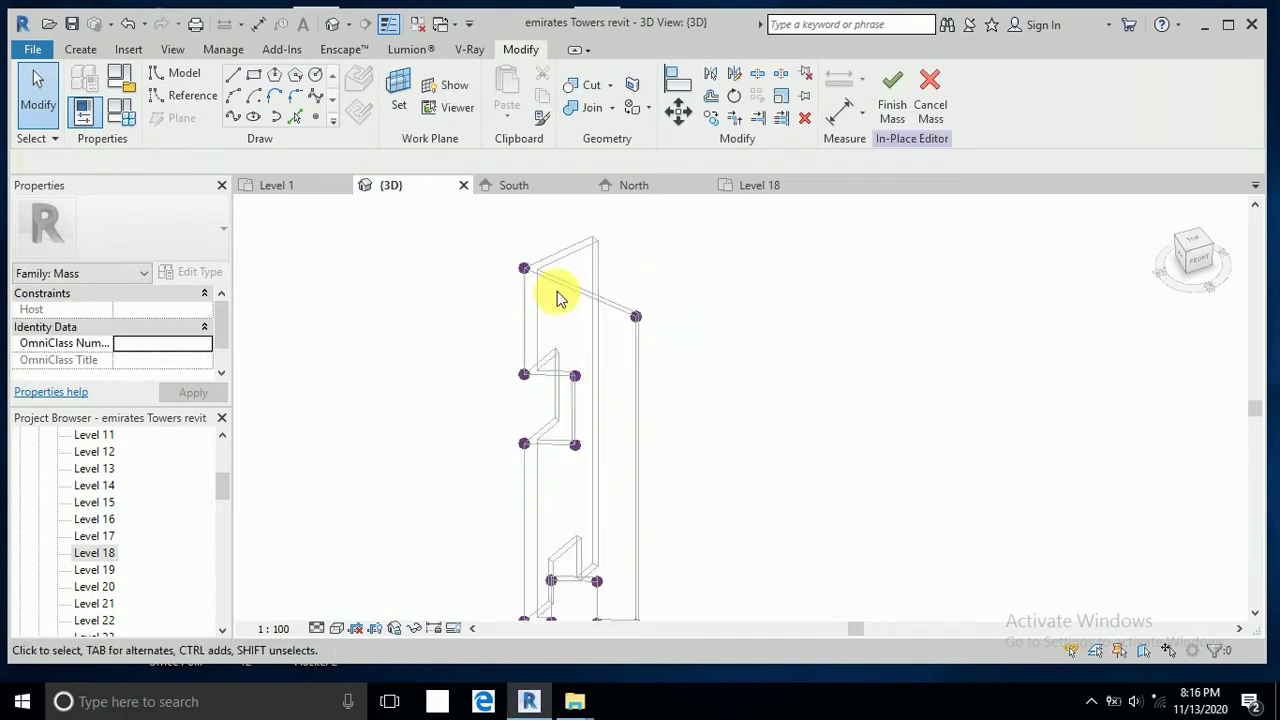
scroll(560, 293, "up", 1)
left_click(437, 318)
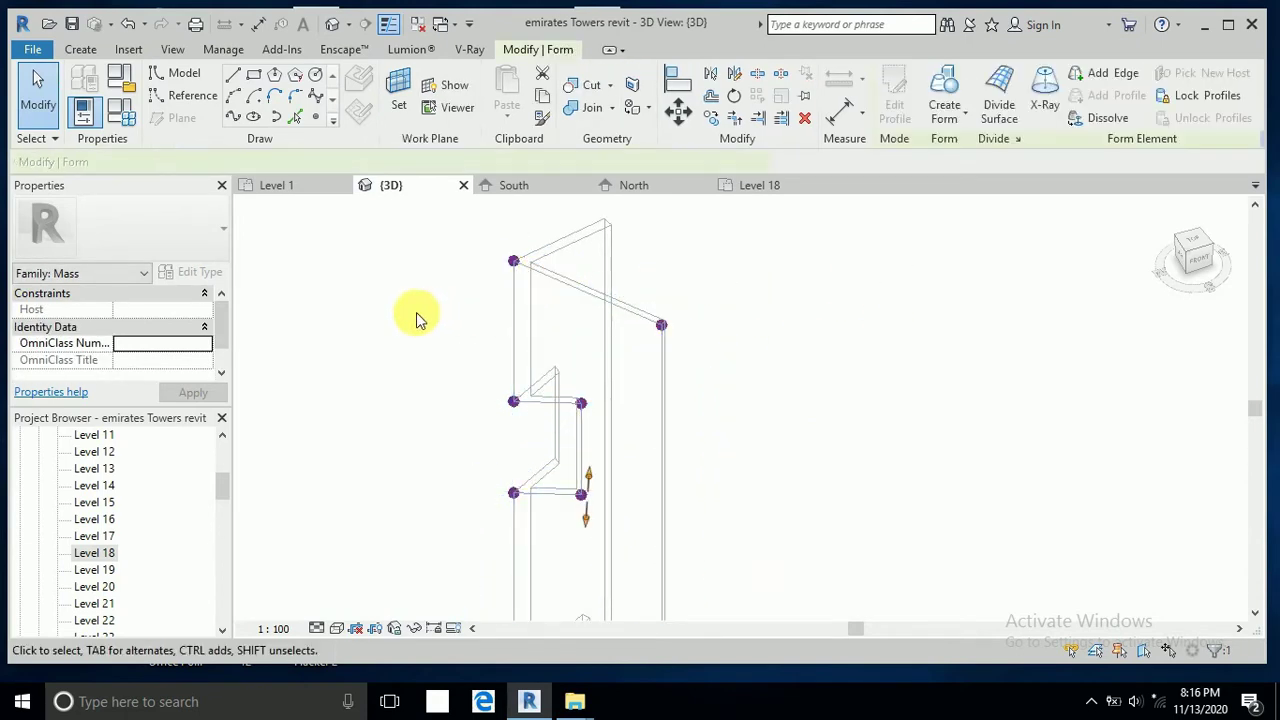
left_click(1009, 86)
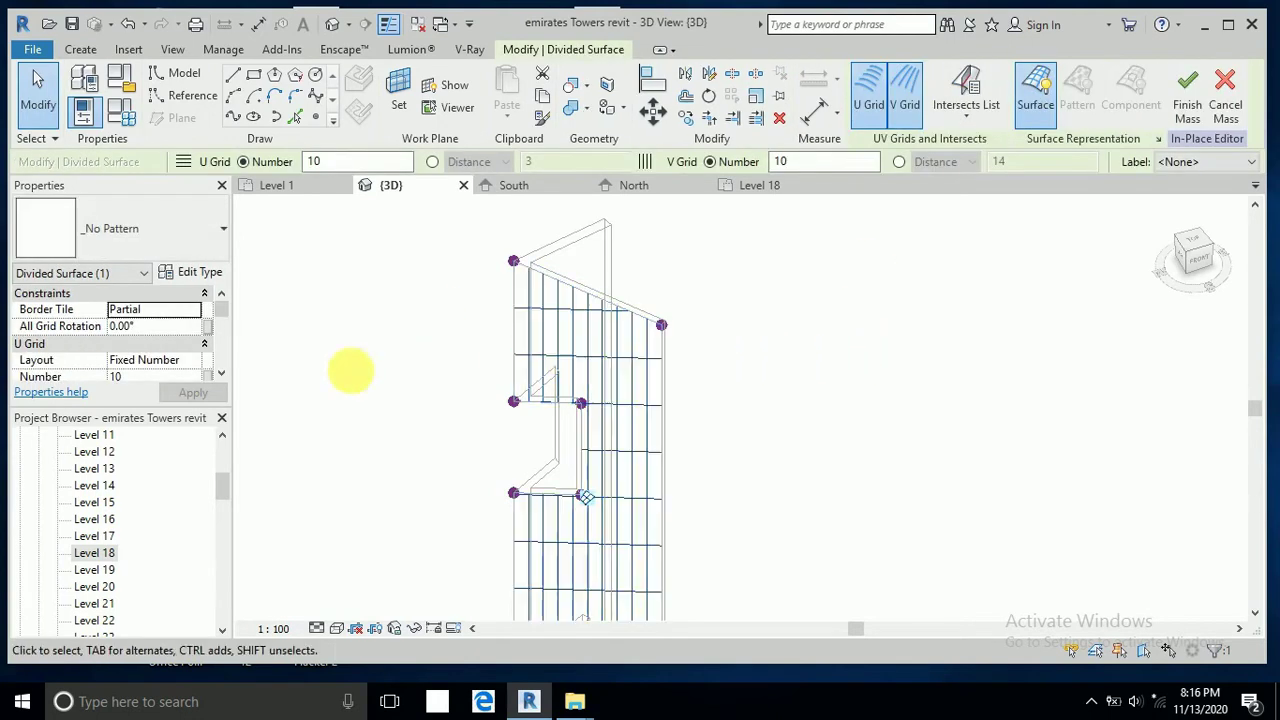
Set U Grid to Fixed Distance 2 and V Grid to Fixed Distance 5, then deselect.
left_click(196, 366)
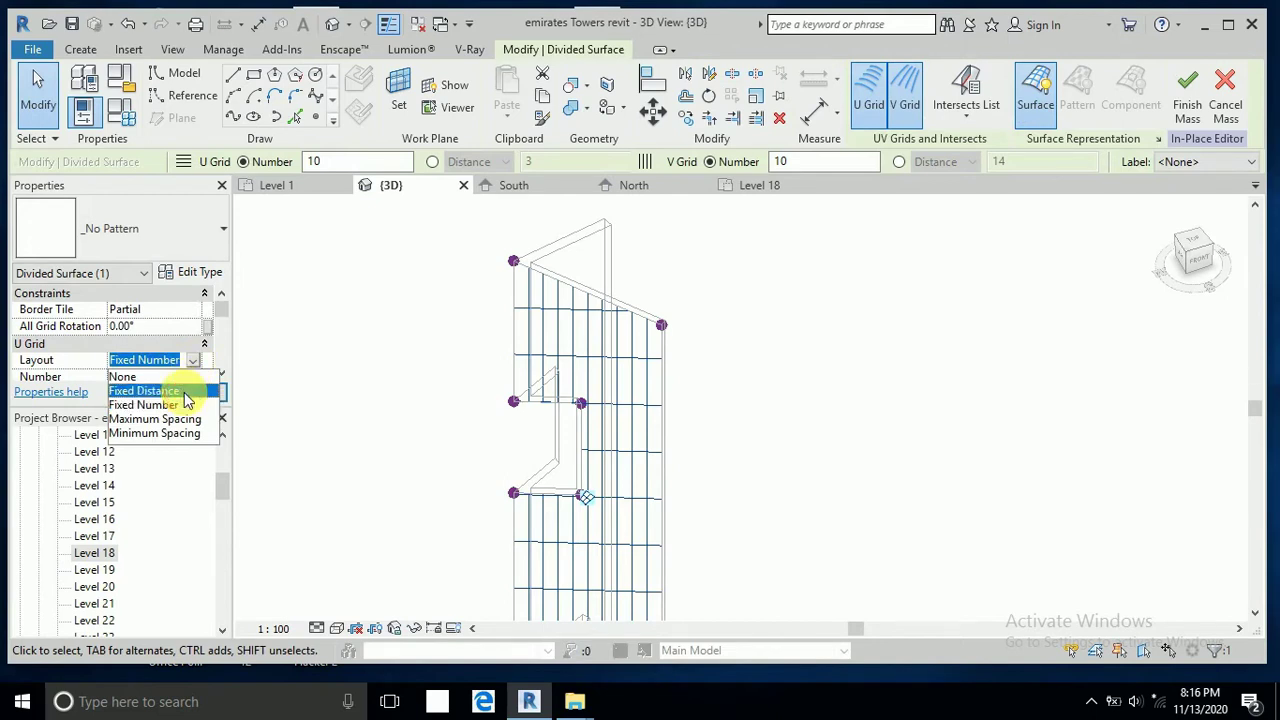
left_click(168, 390)
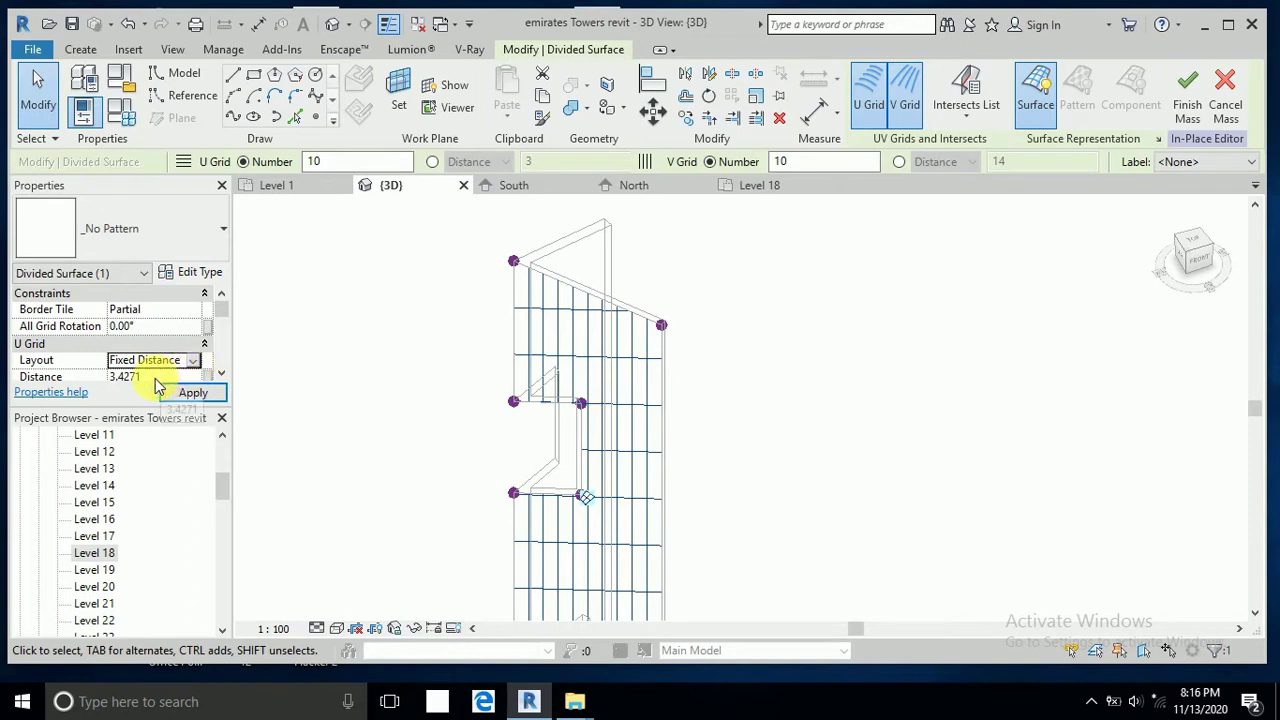
left_click(146, 377)
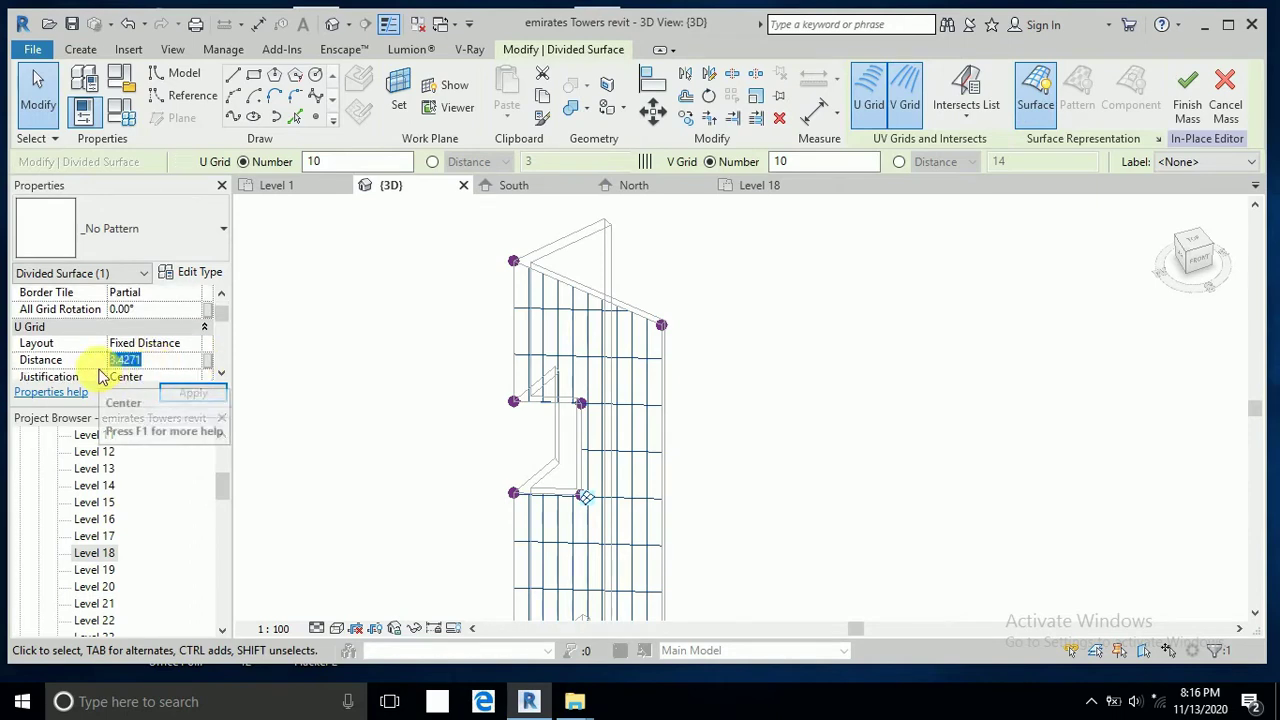
type("20")
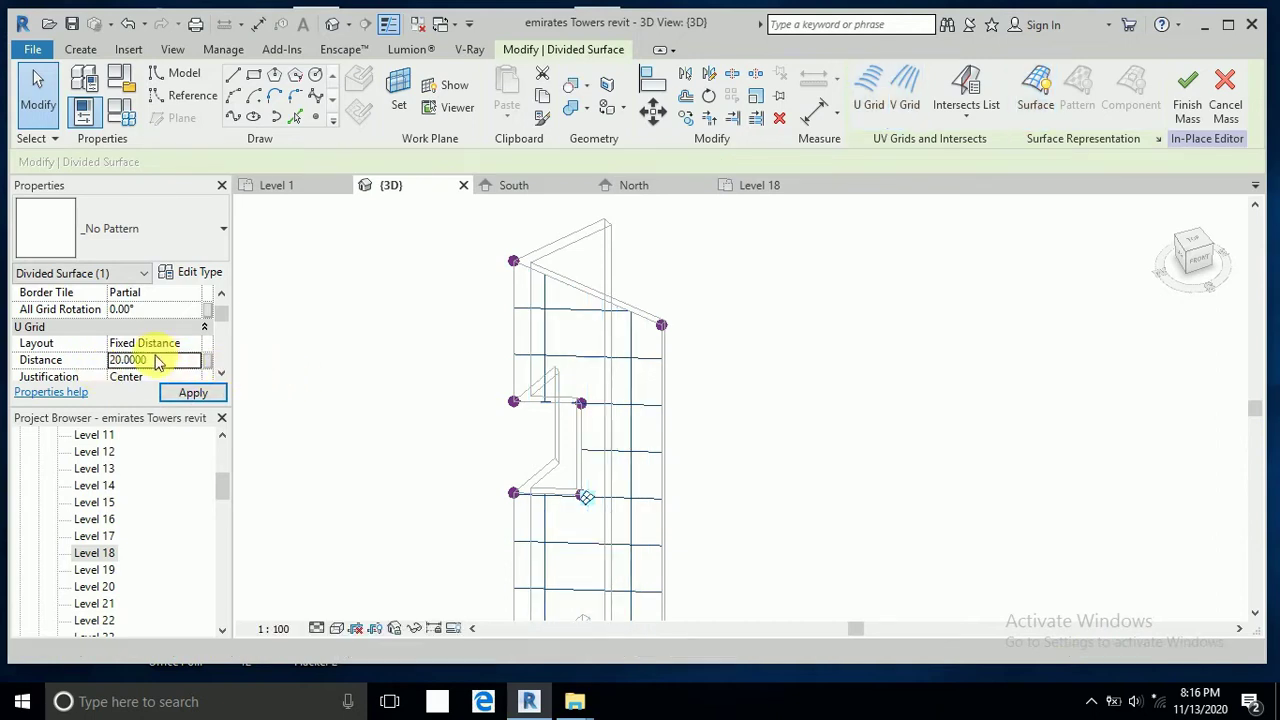
key("Return")
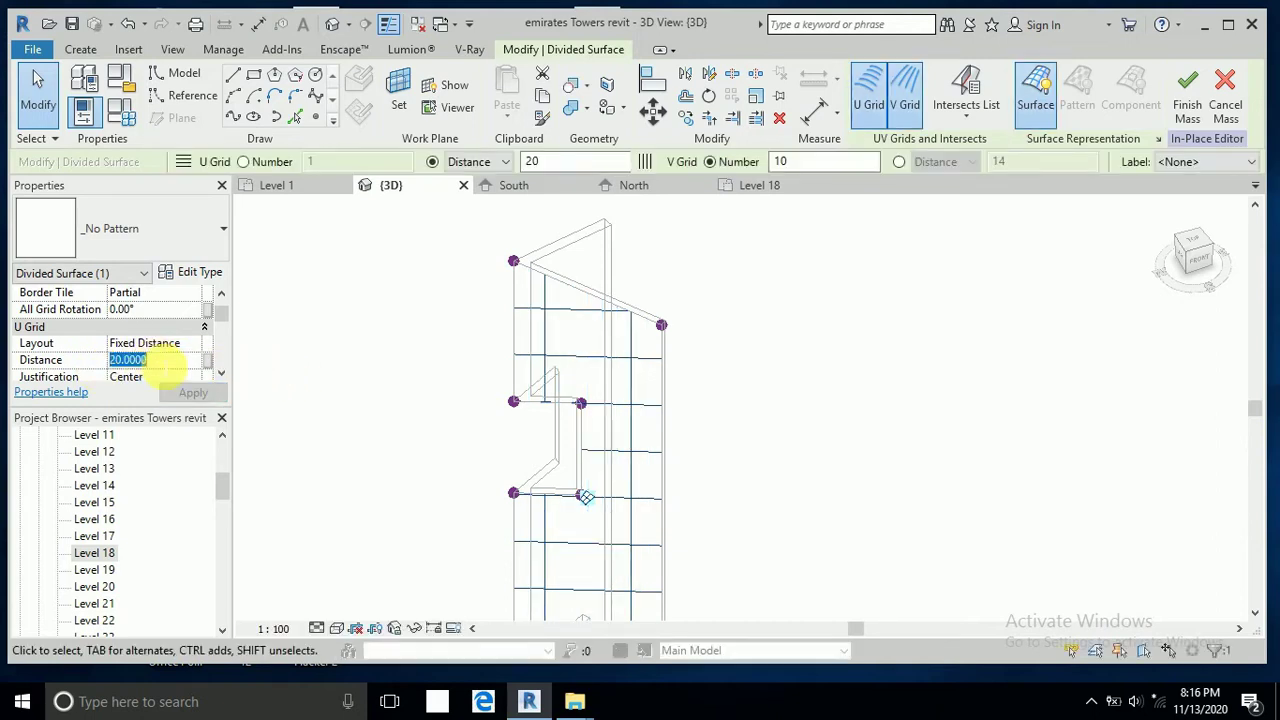
type("2")
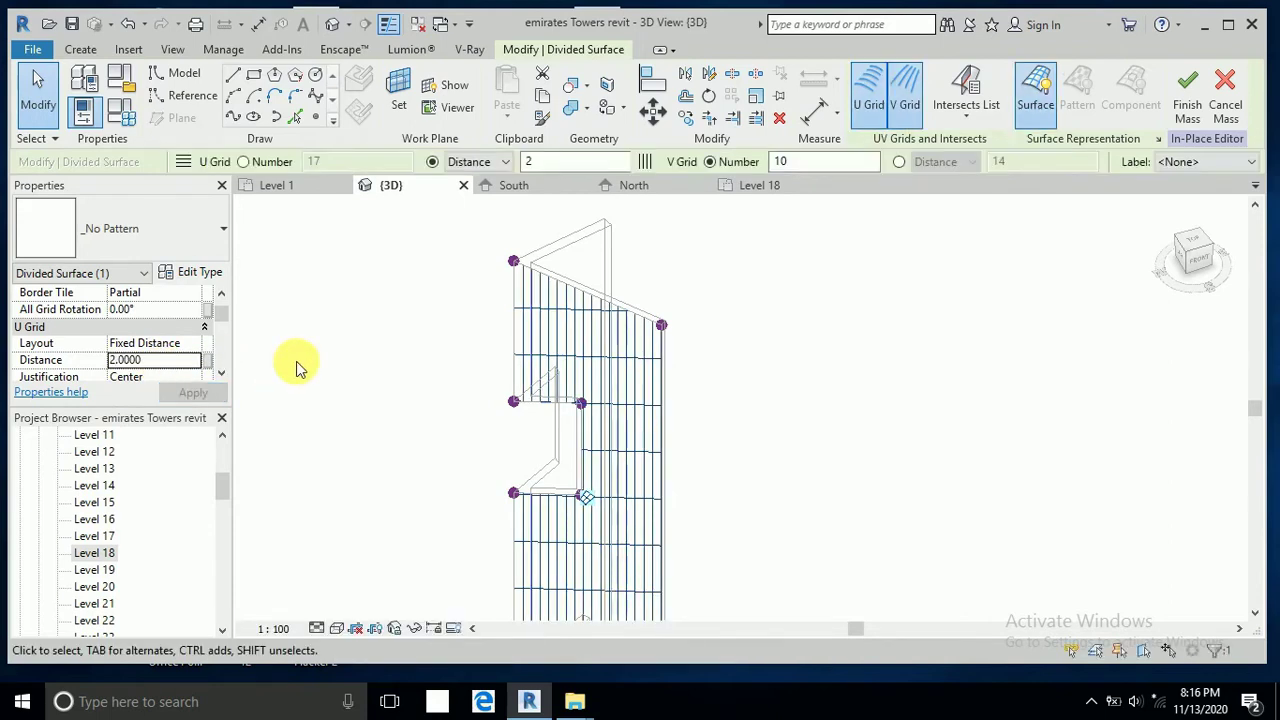
scroll(192, 363, "down", 3)
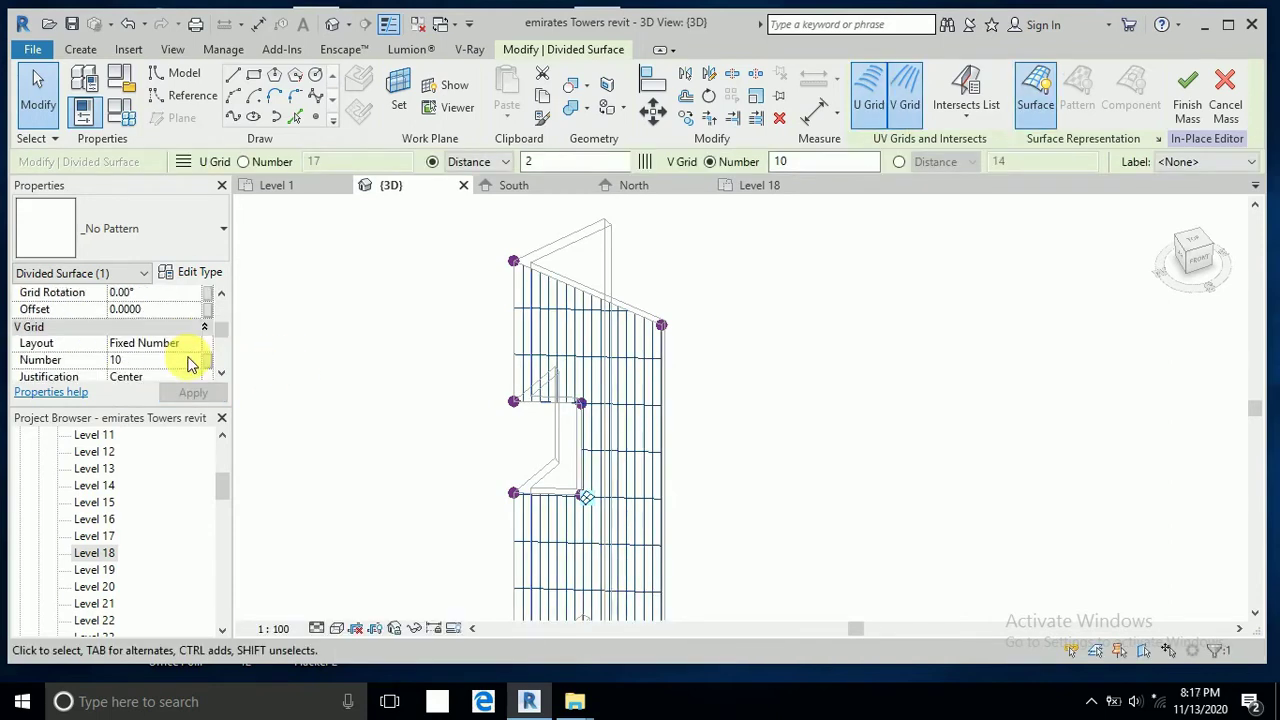
left_click(196, 345)
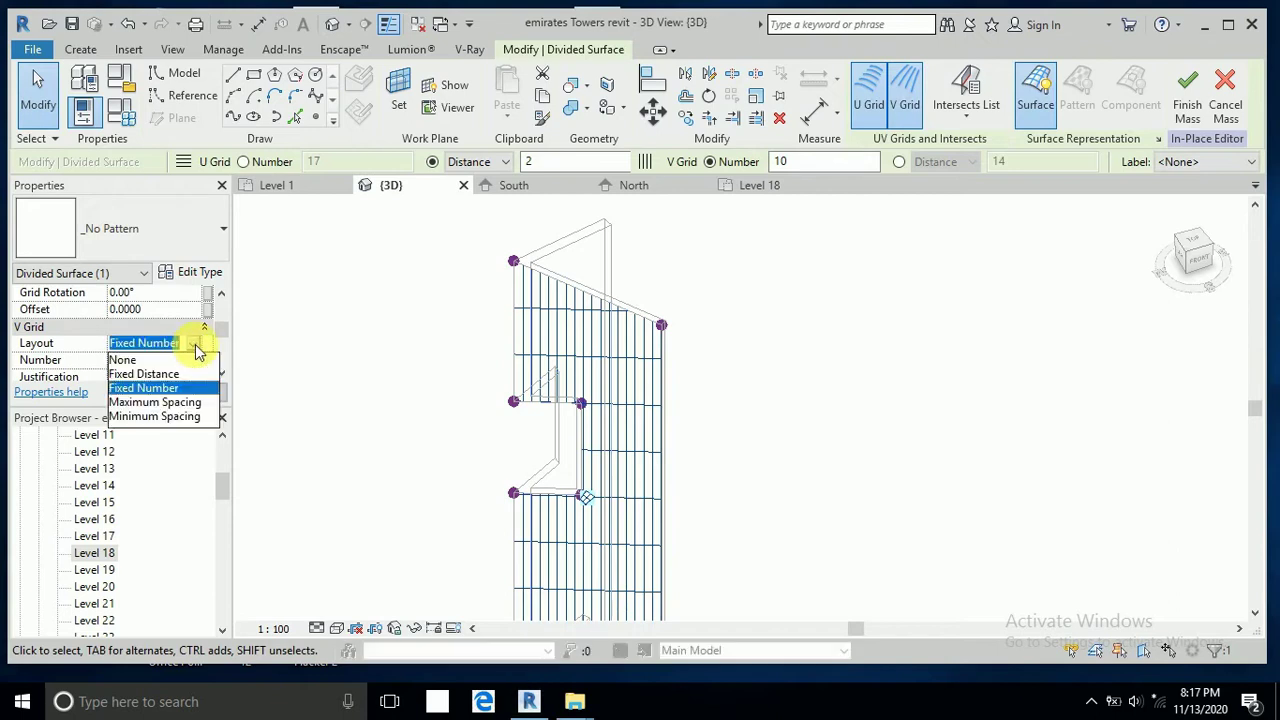
left_click(170, 362)
type("5")
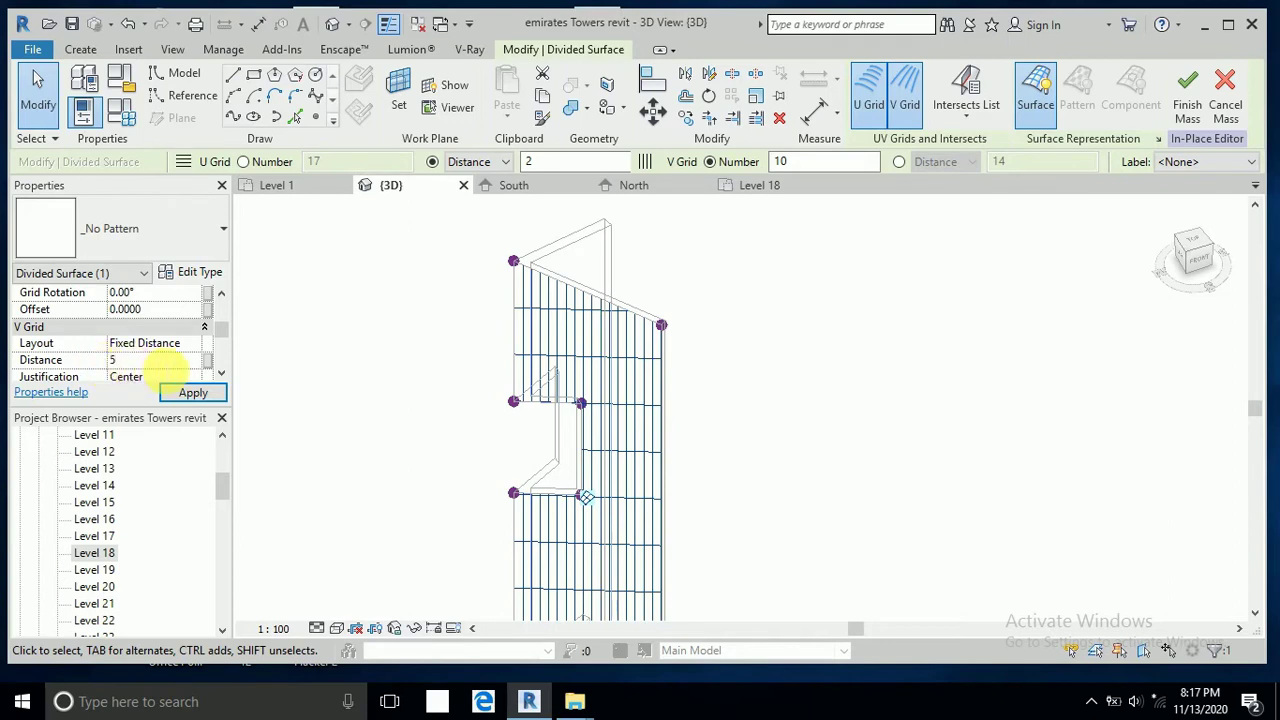
key("Return")
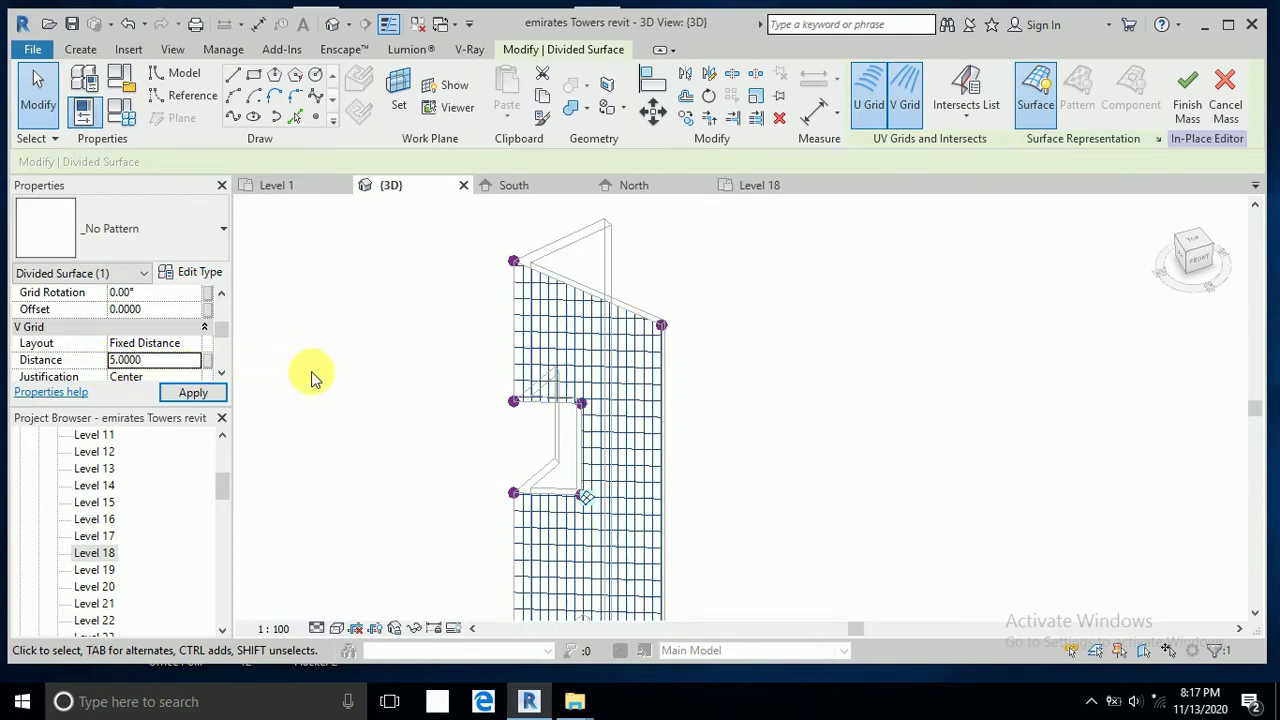
key("Escape")
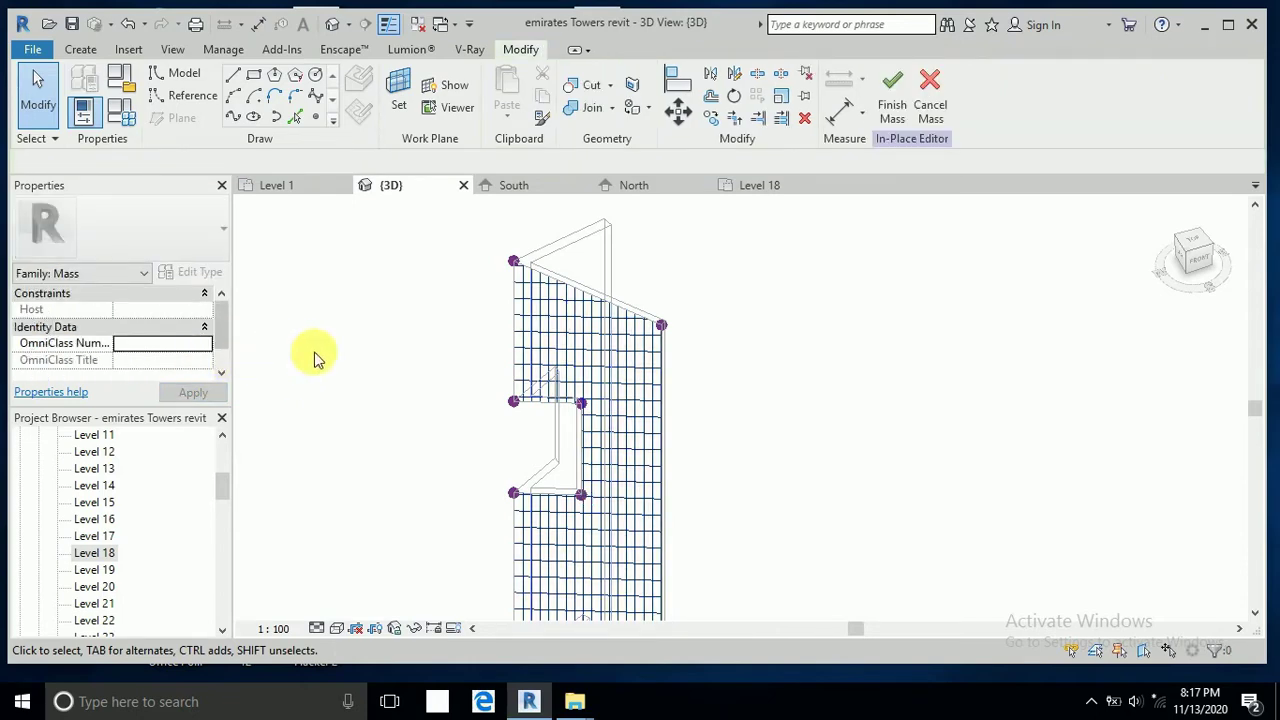
Orbit the gridded tower to check it, then finish the mass.
middle_click_drag(437, 331, 877, 387, "shift")
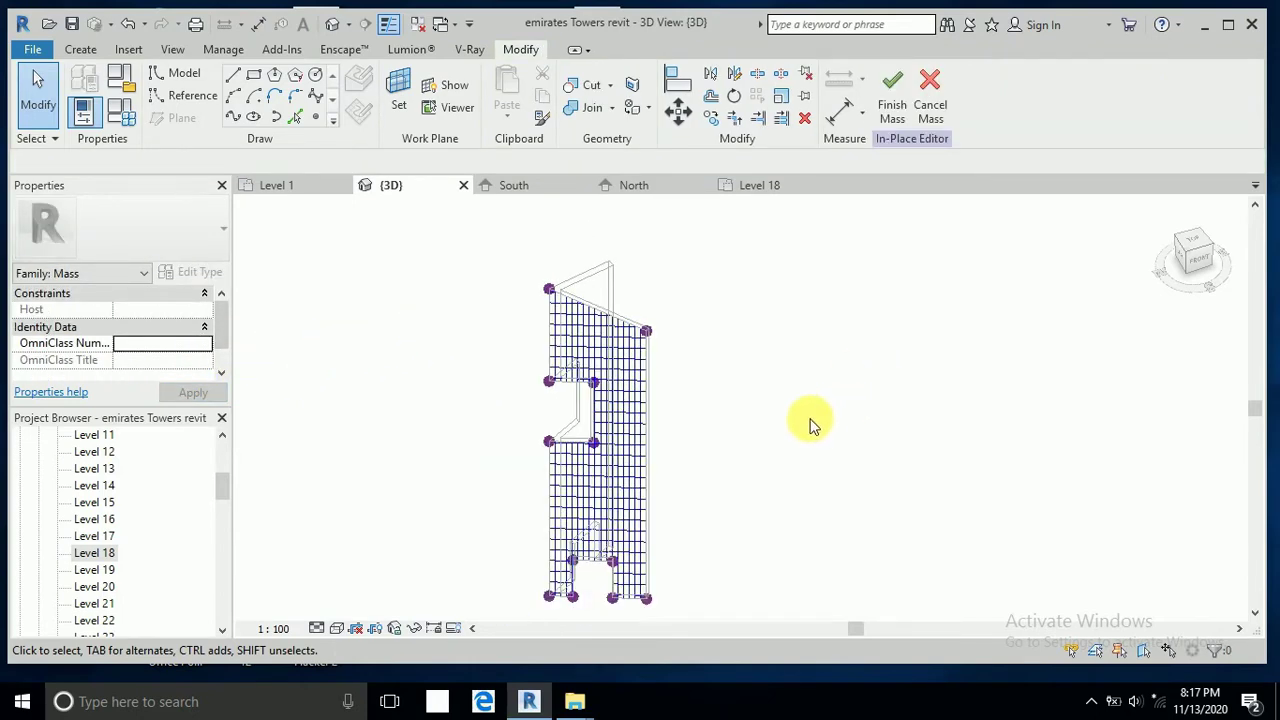
middle_click_drag(814, 423, 857, 343, "shift")
left_click(887, 88)
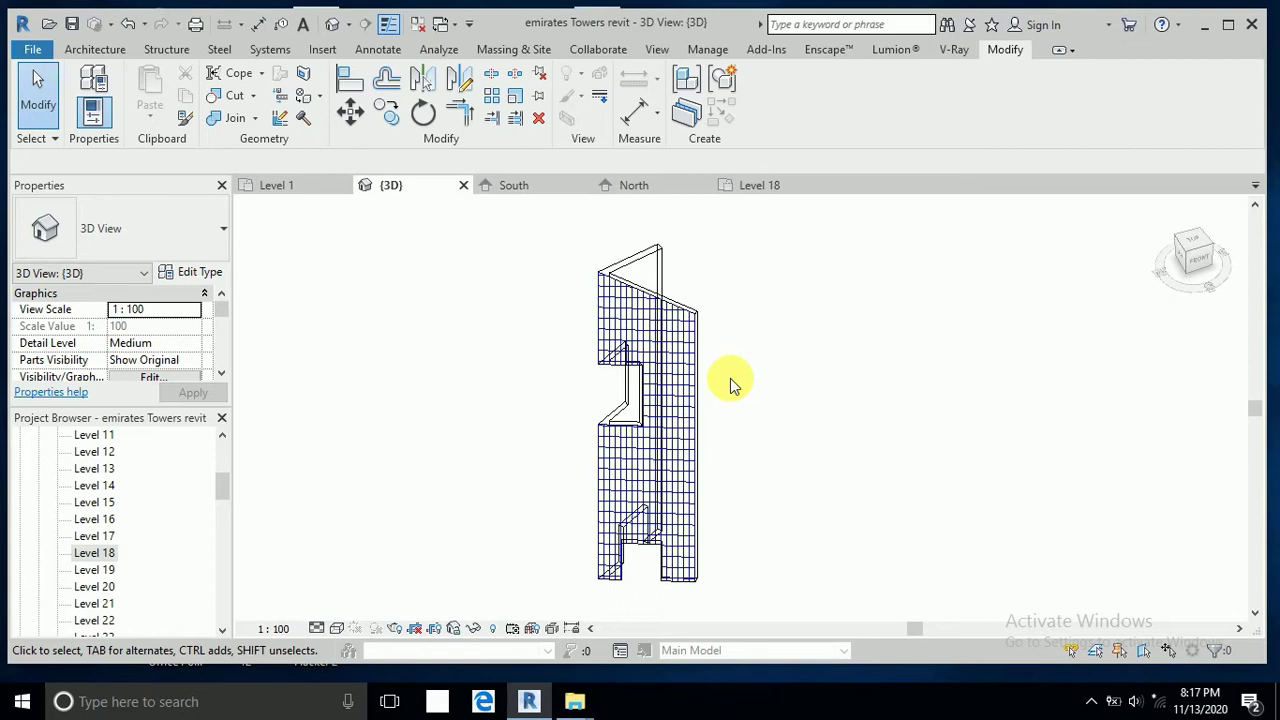
Inspect the tower base, select Mass 2 and reopen it with Edit In-Place.
scroll(730, 383, "down", 2)
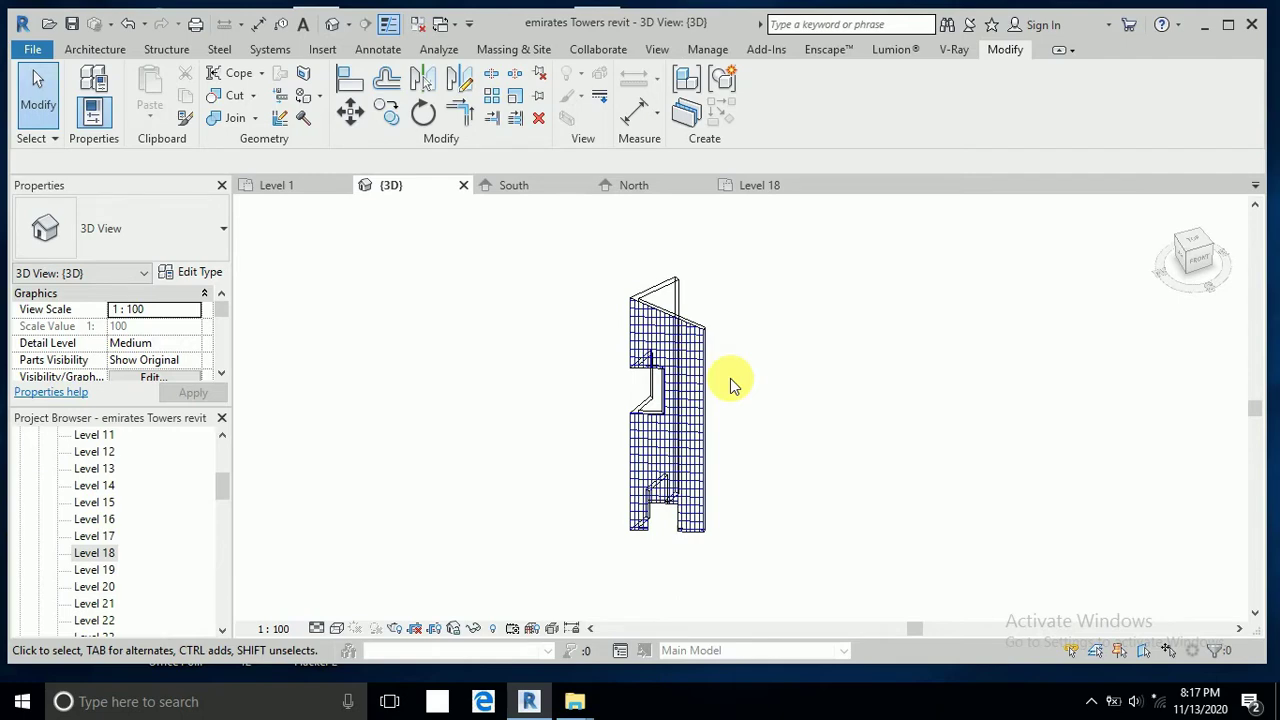
middle_click_drag(714, 423, 1005, 392, "shift")
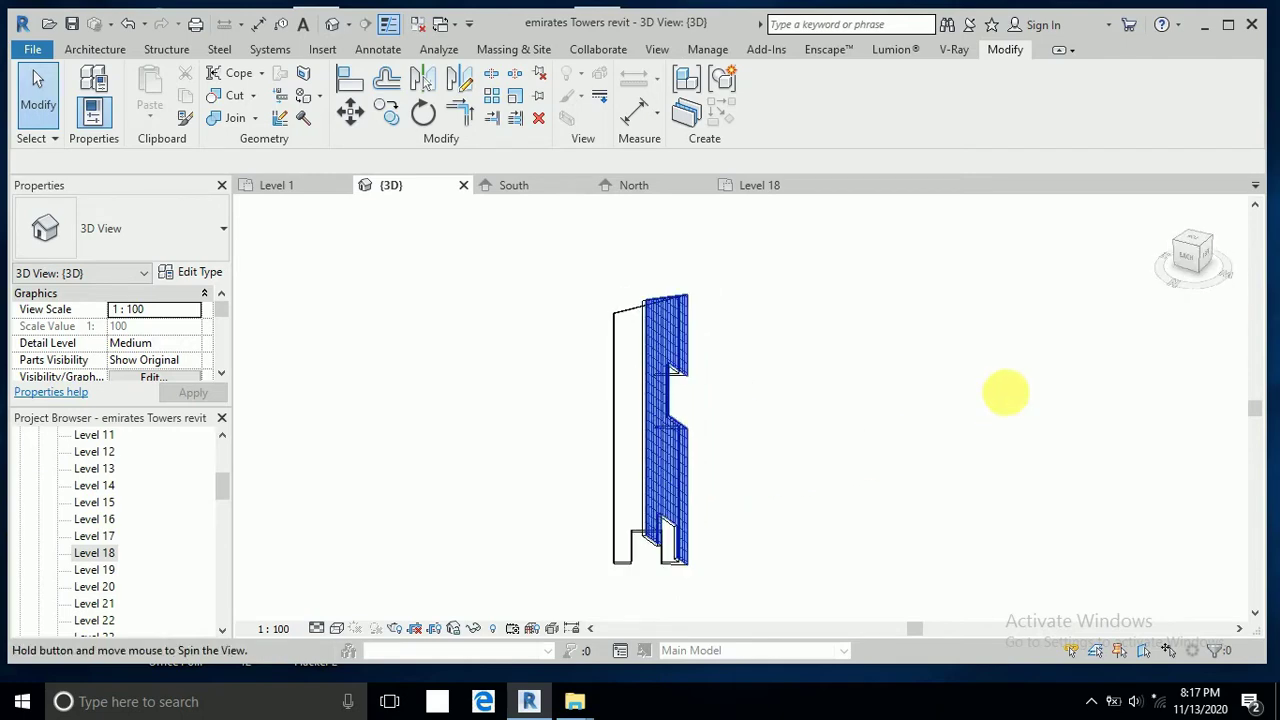
scroll(691, 557, "up", 2)
scroll(694, 523, "up", 2)
scroll(708, 513, "up", 1)
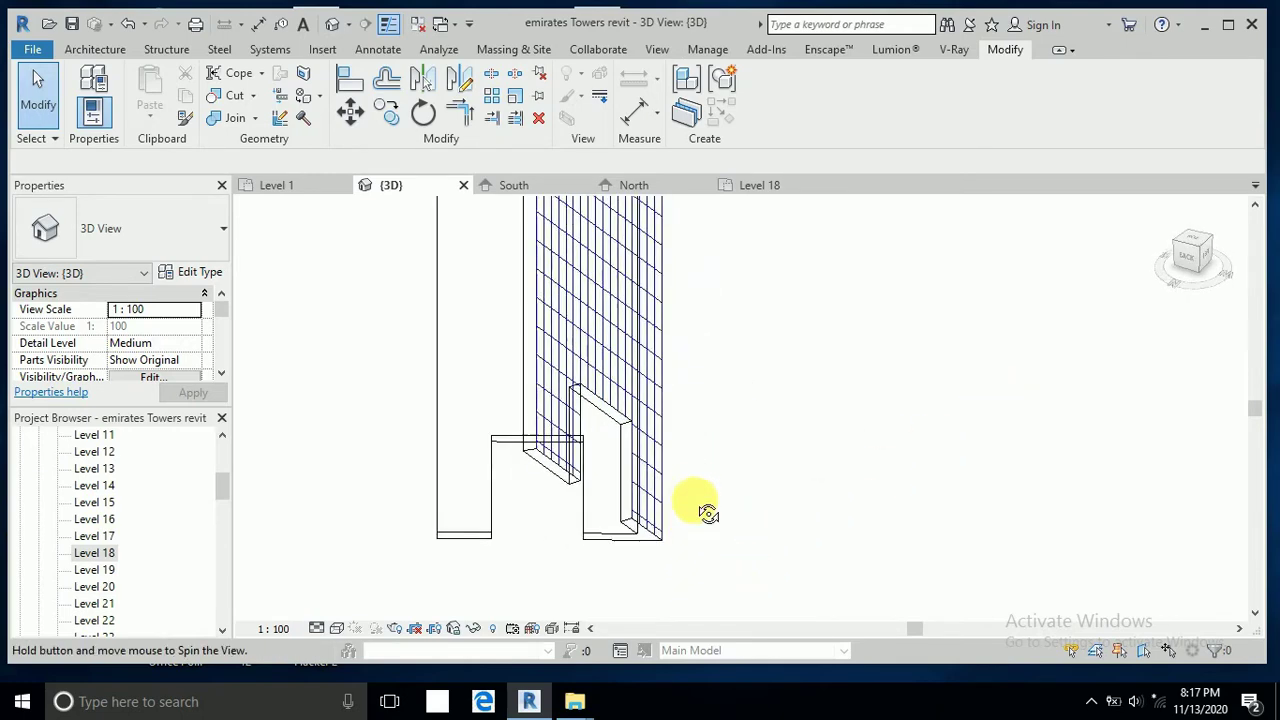
mouse_move(708, 513)
middle_mouse_down("shift")
mouse_move(671, 577)
mouse_move(651, 580)
mouse_move(665, 540)
middle_mouse_up("shift")
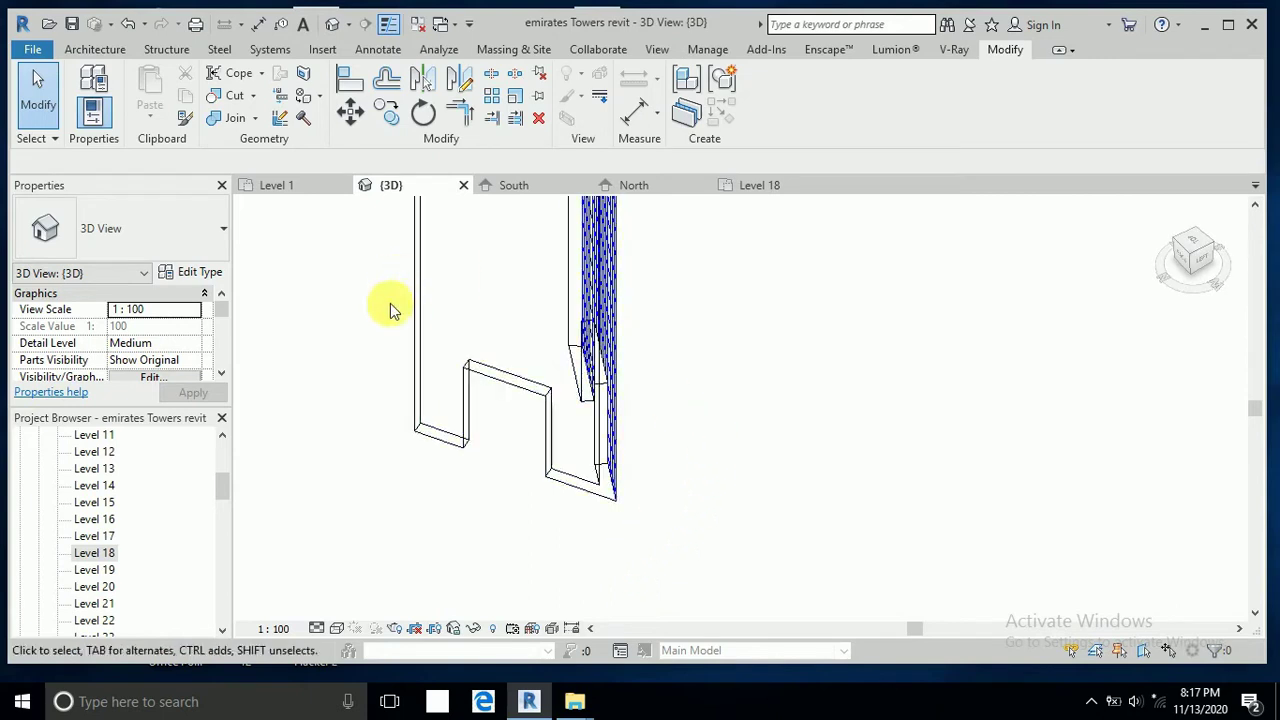
left_click(618, 268)
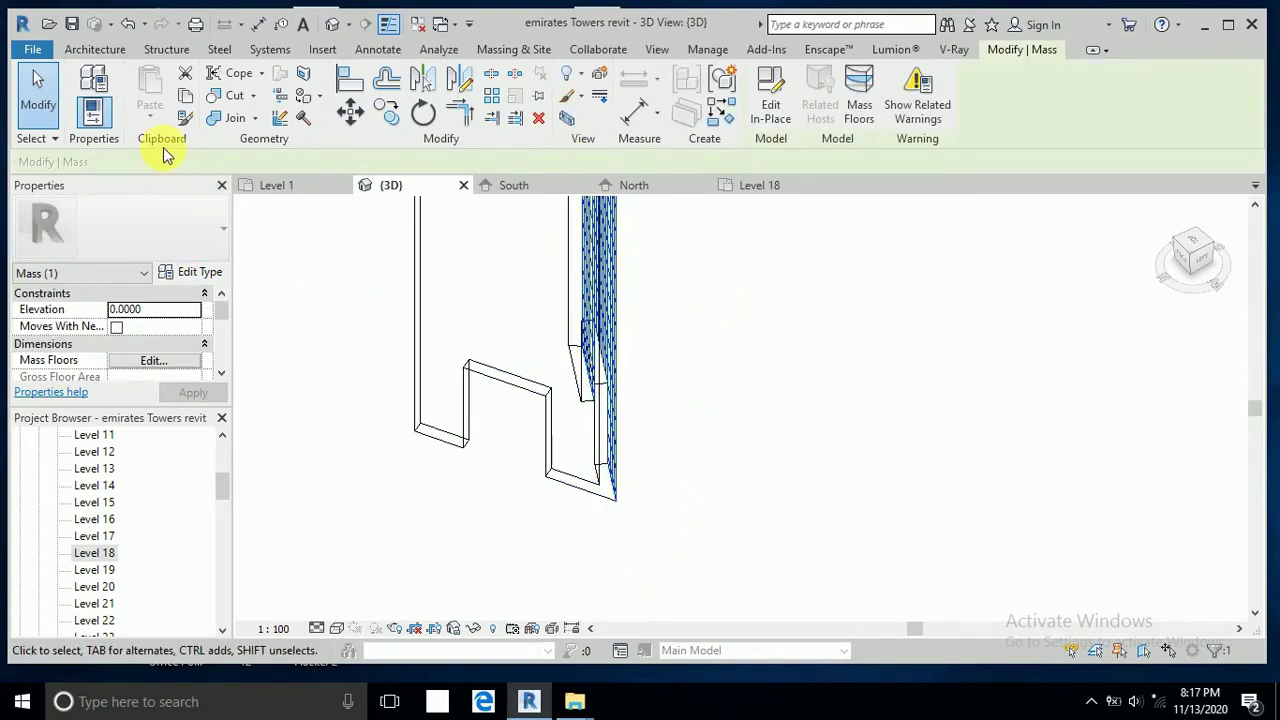
scroll(678, 400, "down", 2)
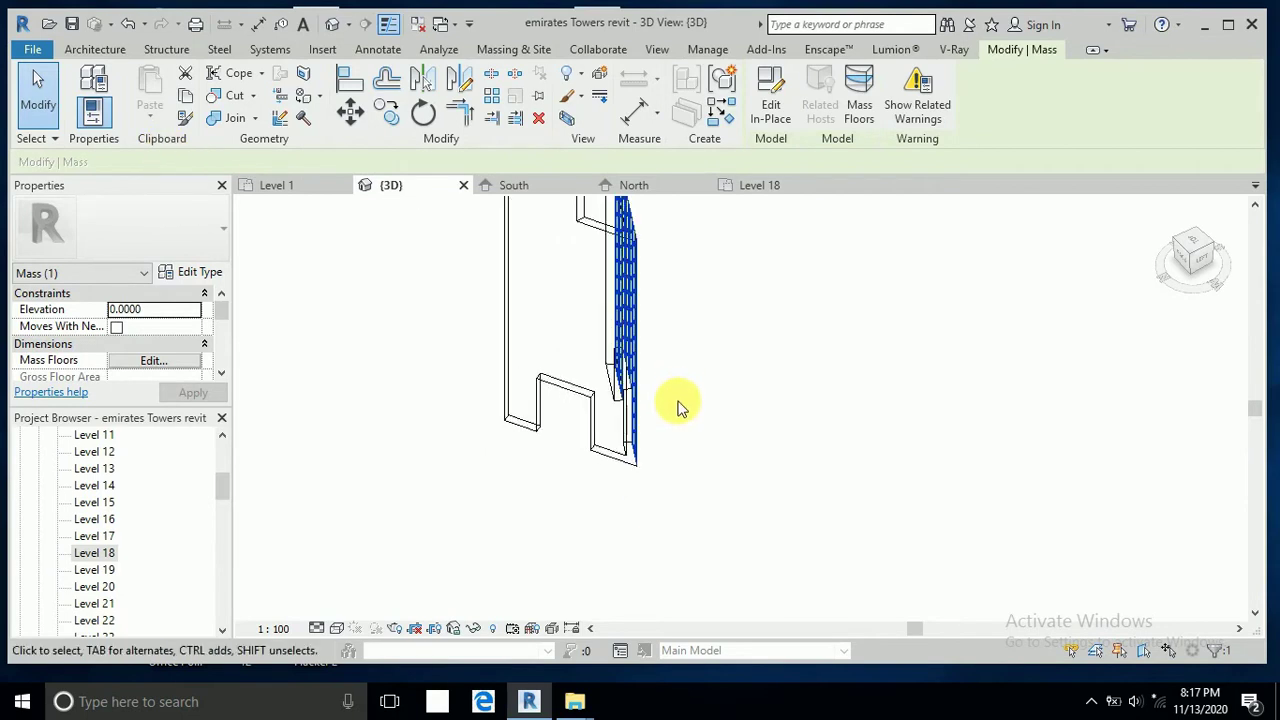
left_click(770, 105)
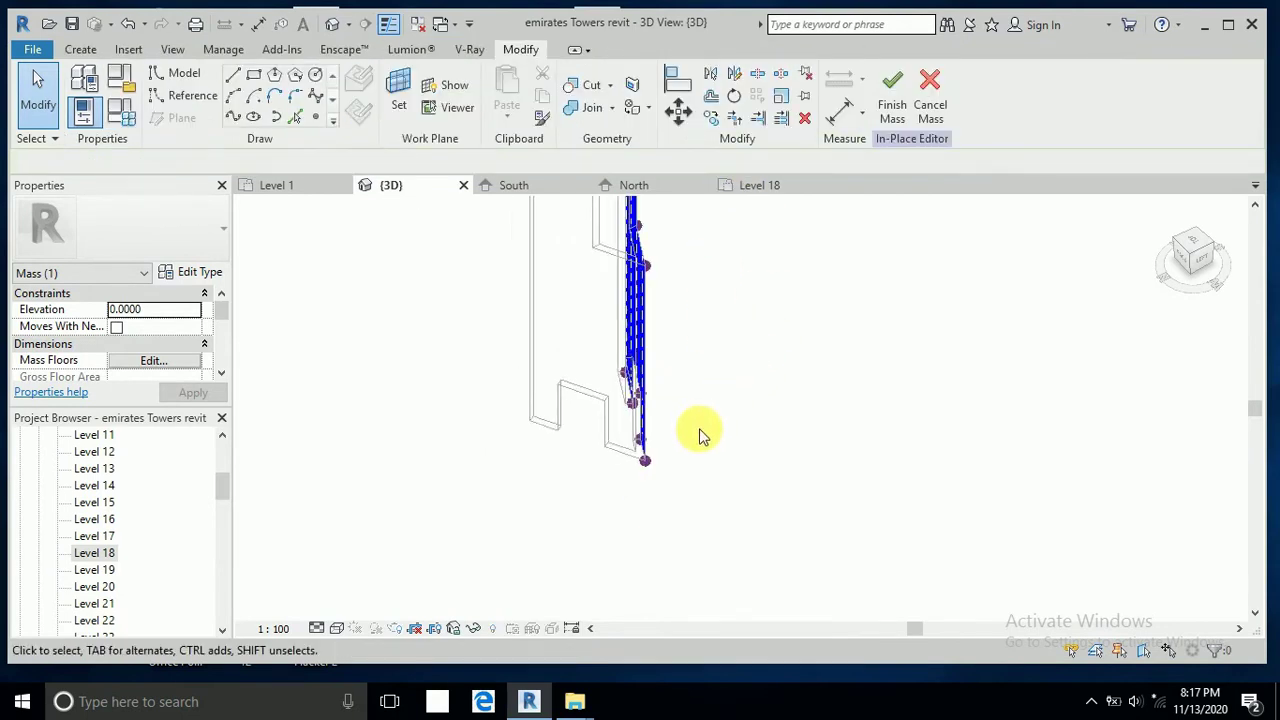
Sketch the rectangular notch profile lines on Level 1 against the tower's gridded face.
middle_click_drag(723, 431, 715, 530)
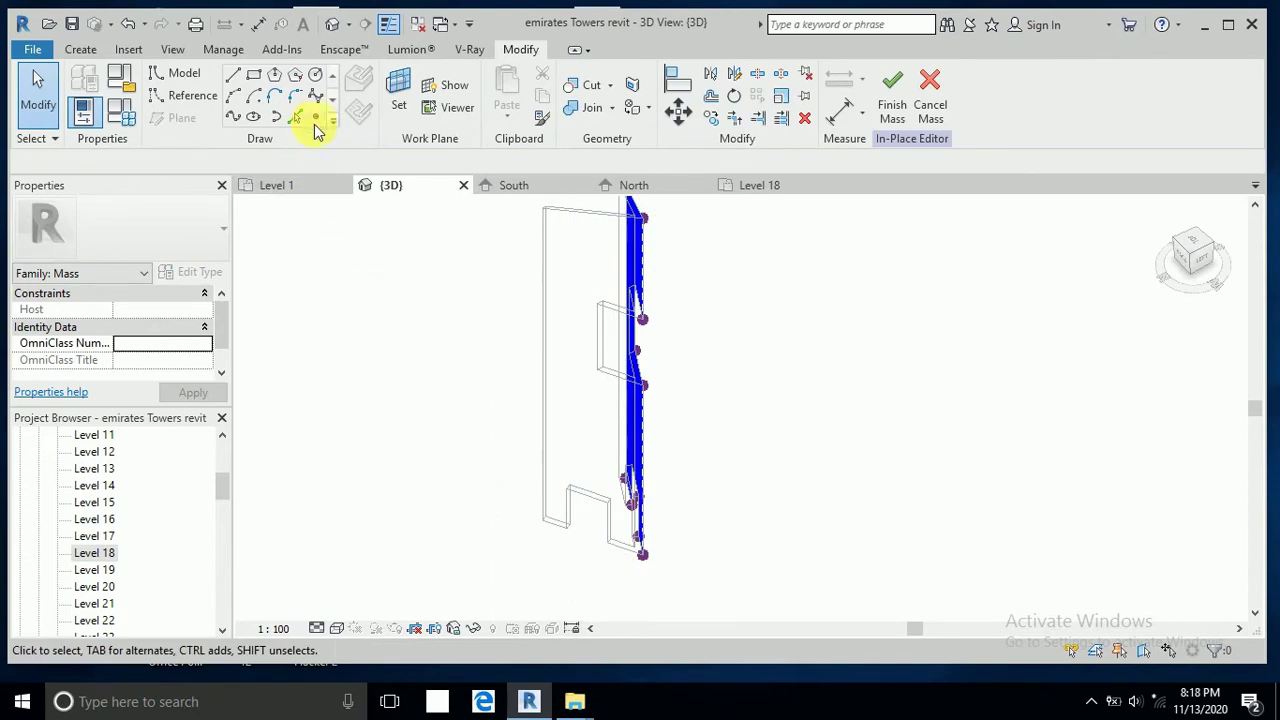
left_click(315, 117)
scroll(610, 548, "up", 3)
left_click(615, 520)
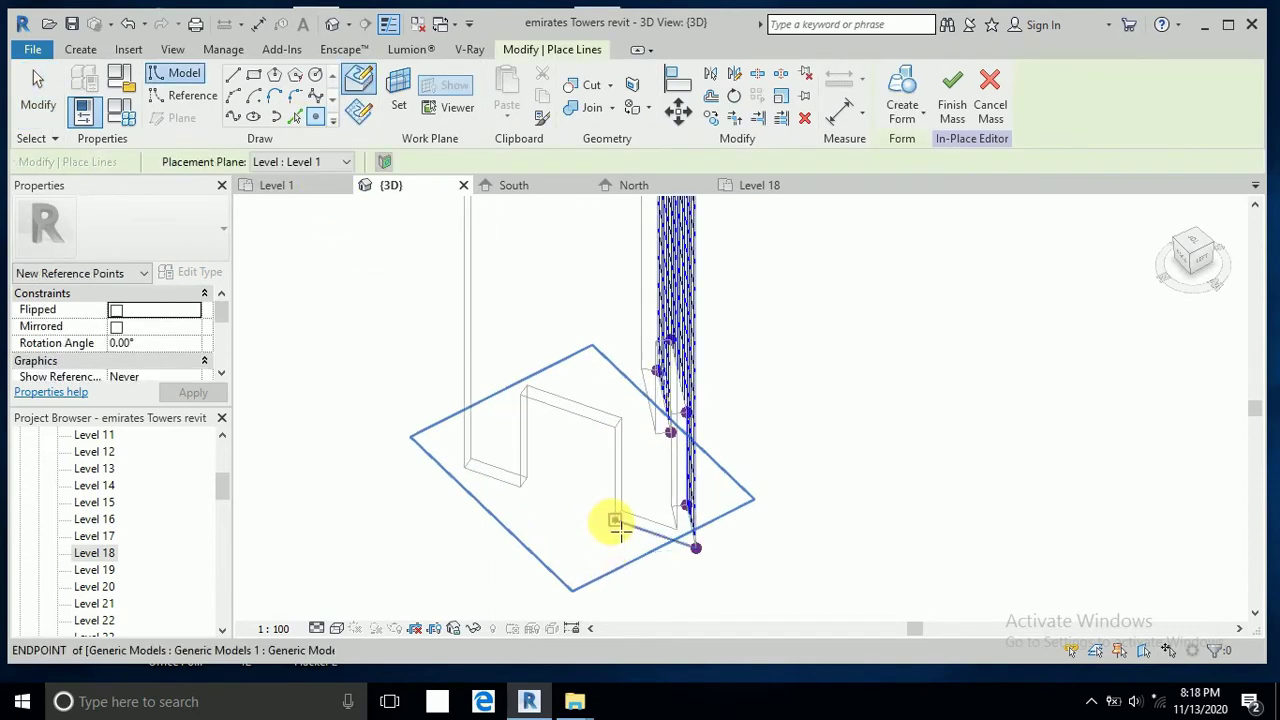
left_click(615, 428)
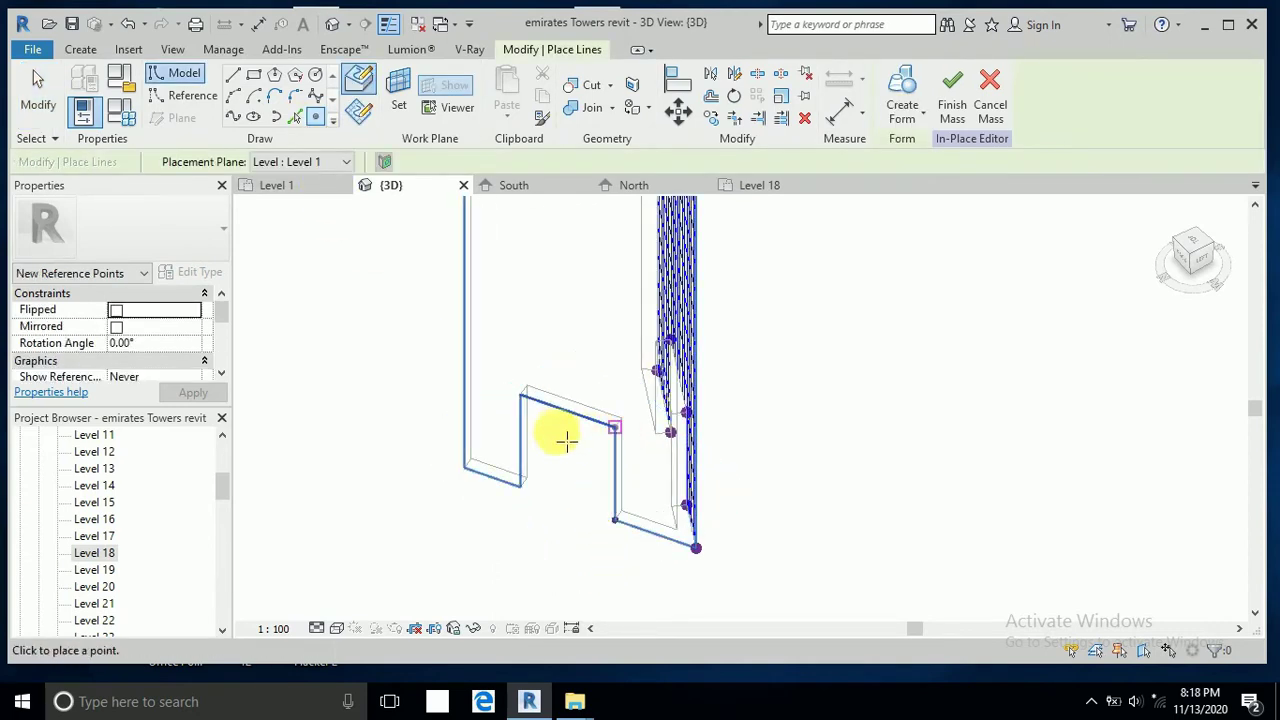
left_click(520, 395)
key("Escape")
left_click(520, 485)
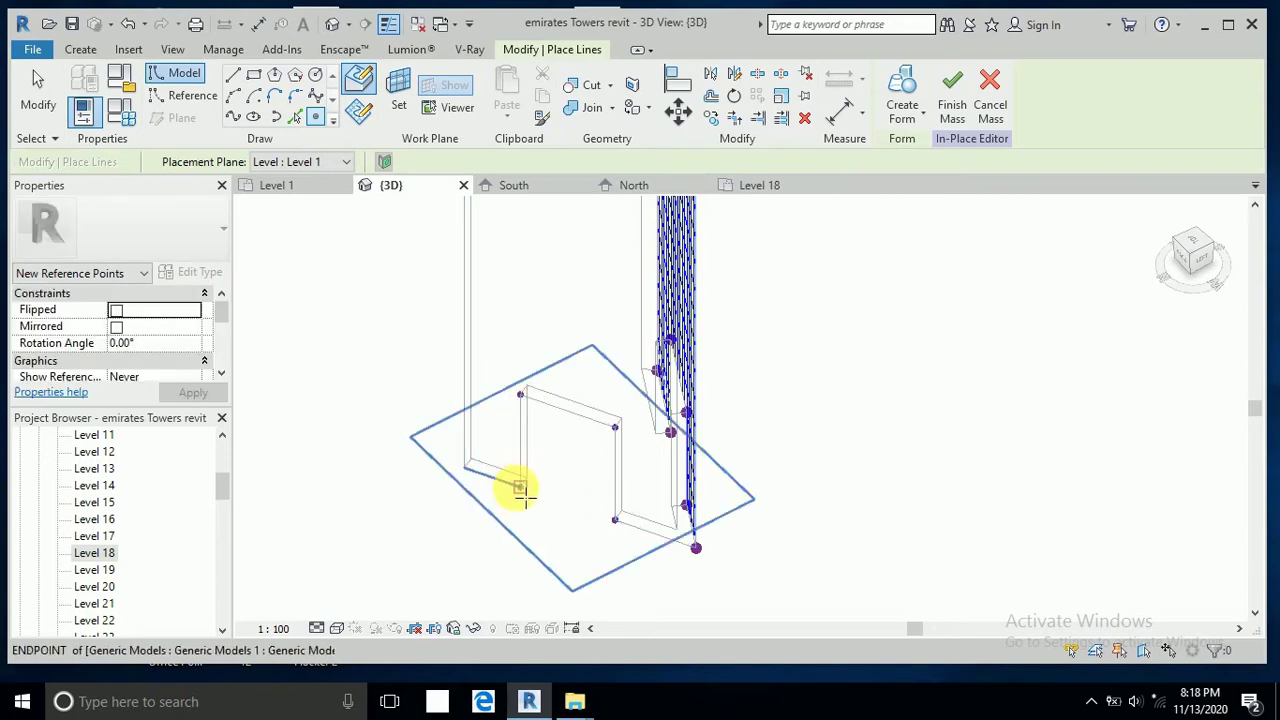
left_click(464, 467)
Exit line drawing and orbit the mass to check the notch outline.
middle_click_drag(567, 570, 551, 343, "shift")
scroll(545, 320, "up", 3)
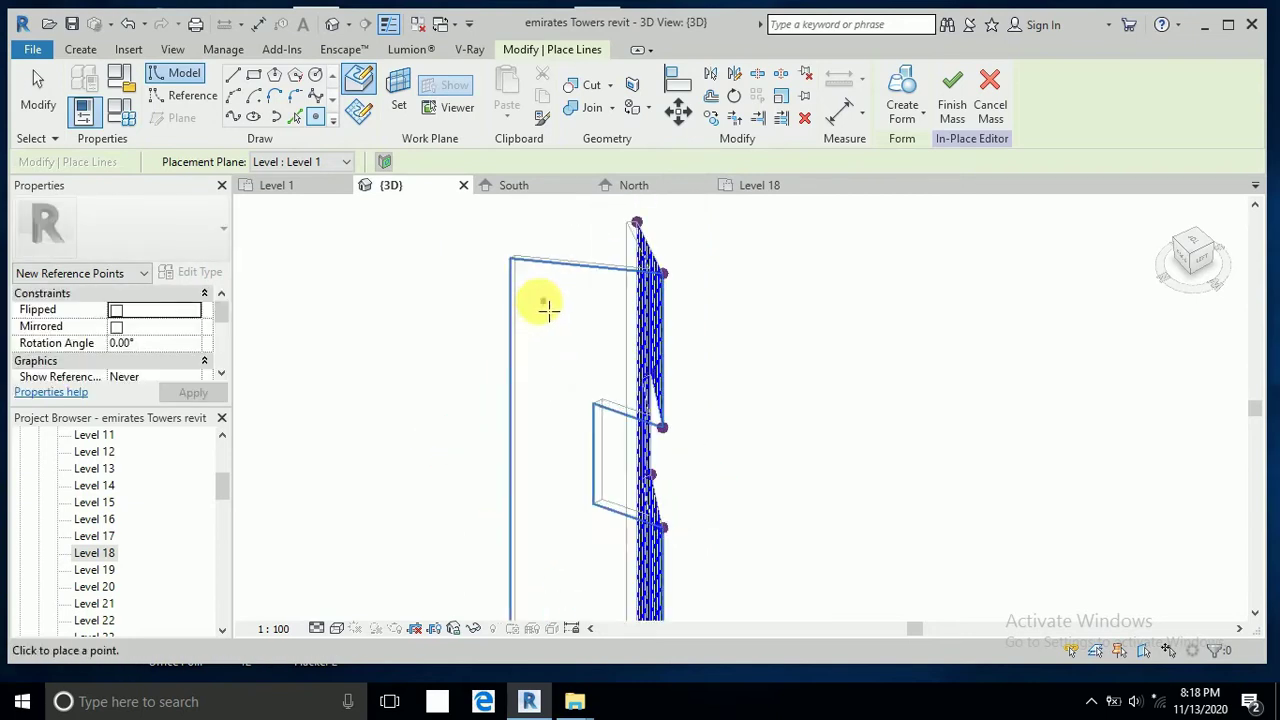
mouse_move(511, 277)
middle_mouse_down("shift")
mouse_move(509, 266)
mouse_move(520, 322)
middle_mouse_up("shift")
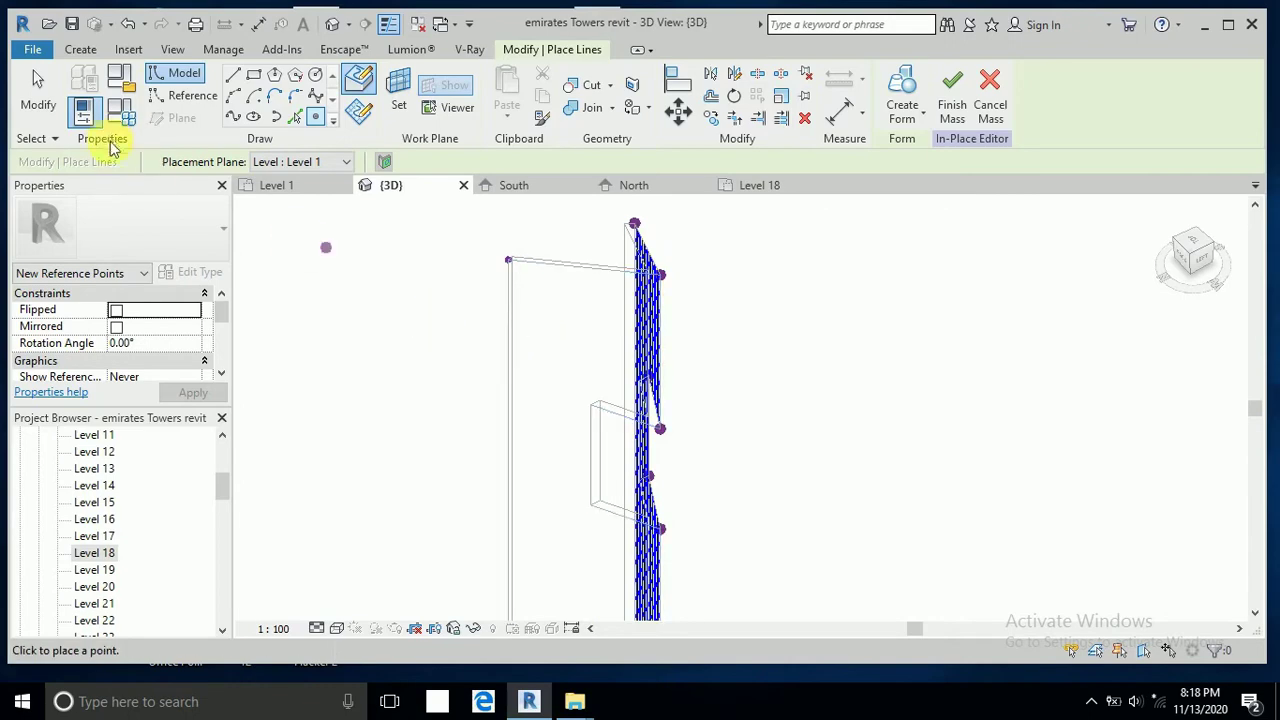
left_click(40, 90)
mouse_move(683, 347)
middle_mouse_down("shift")
mouse_move(695, 390)
mouse_move(846, 389)
middle_mouse_up("shift")
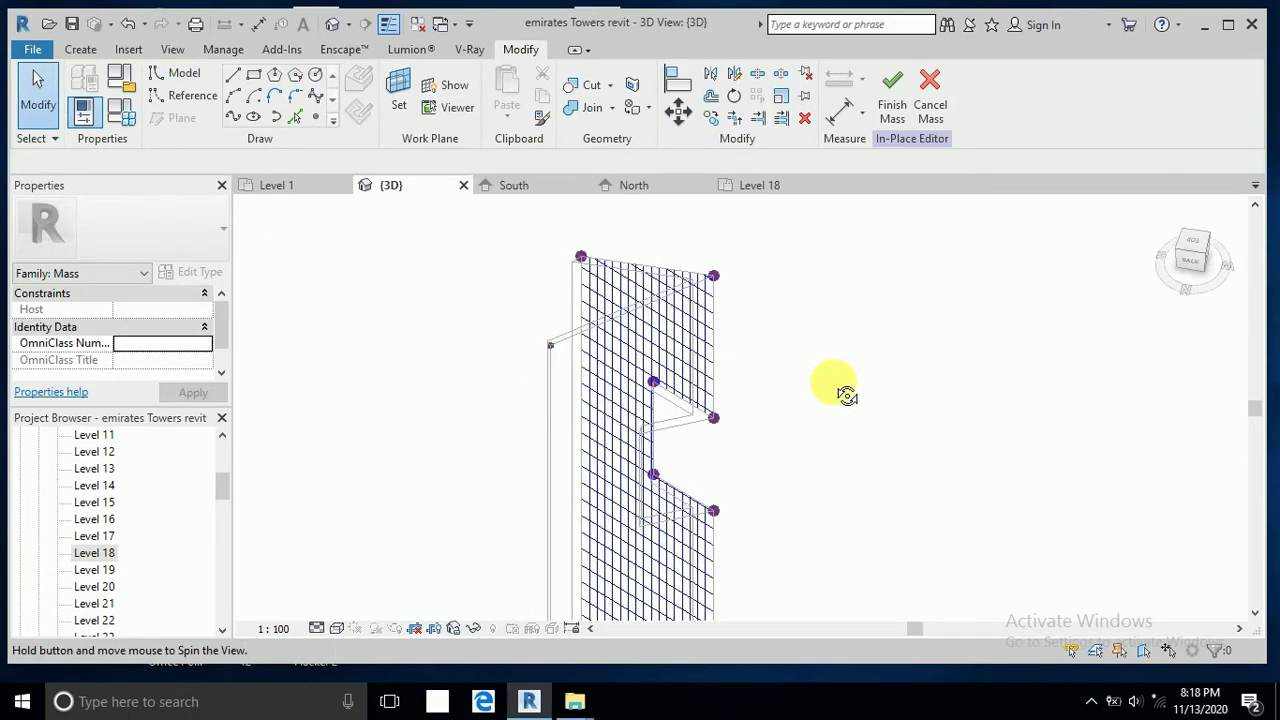
mouse_move(774, 371)
middle_mouse_down("shift")
mouse_move(743, 329)
mouse_move(754, 363)
mouse_move(663, 371)
middle_mouse_up("shift")
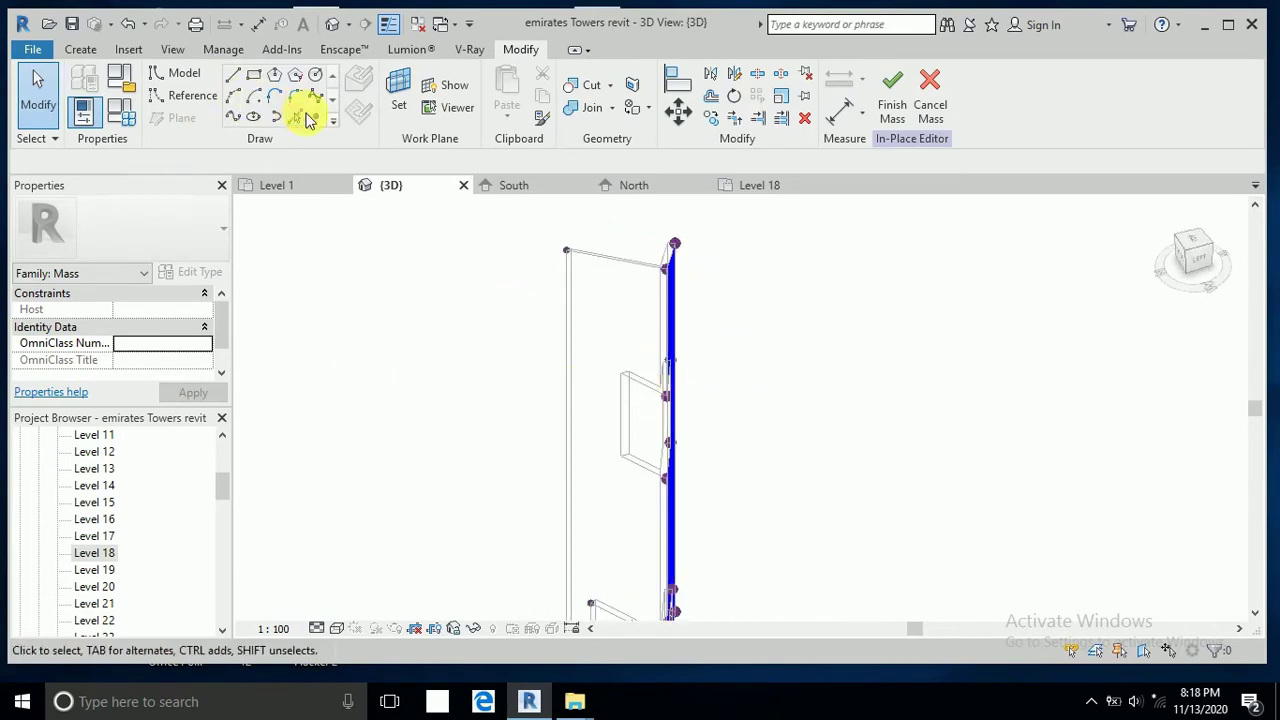
Place reference points at the notch outline's top-left and lower-left corners, then orbit to review.
left_click(316, 119)
scroll(645, 440, "up", 2)
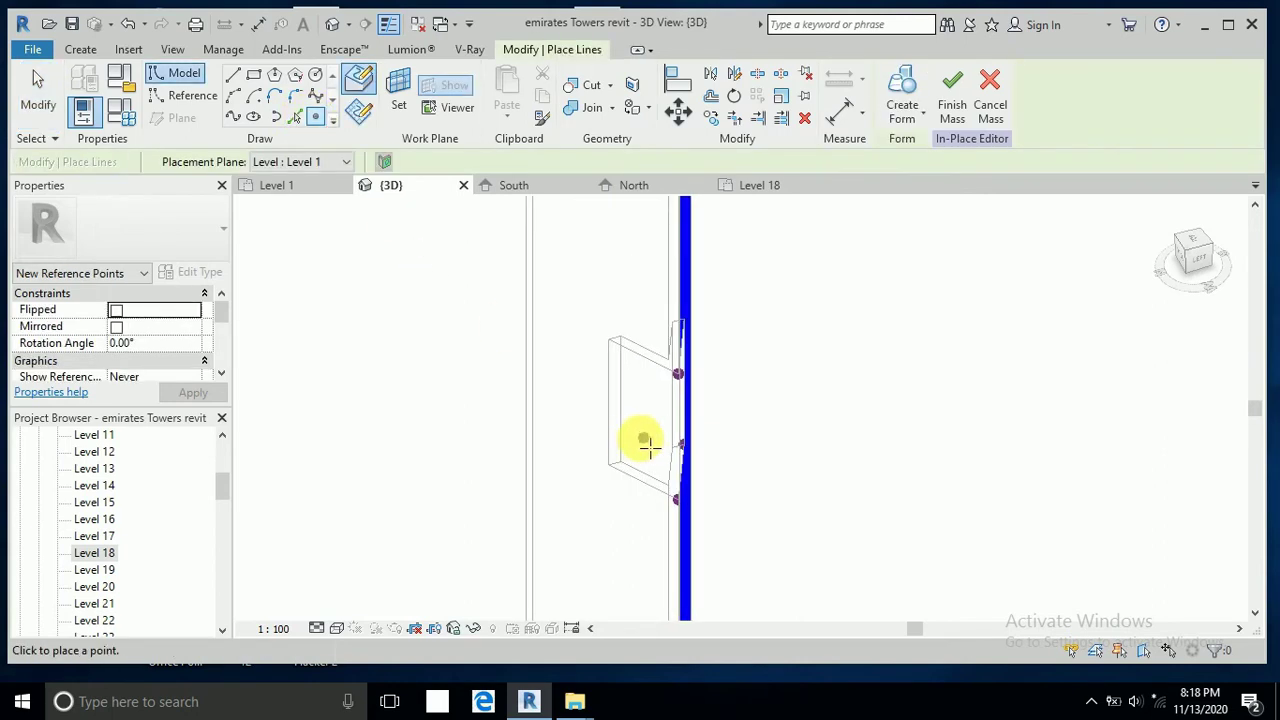
left_click(608, 340)
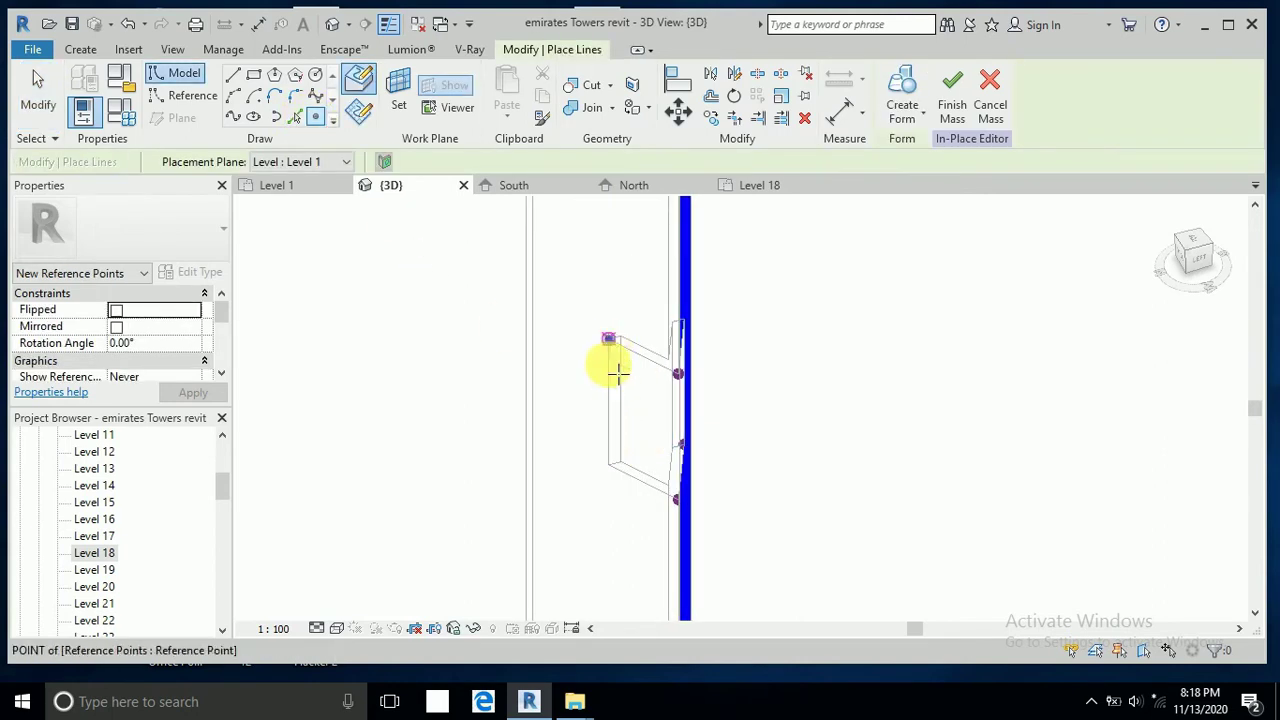
left_click(608, 463)
left_click(38, 95)
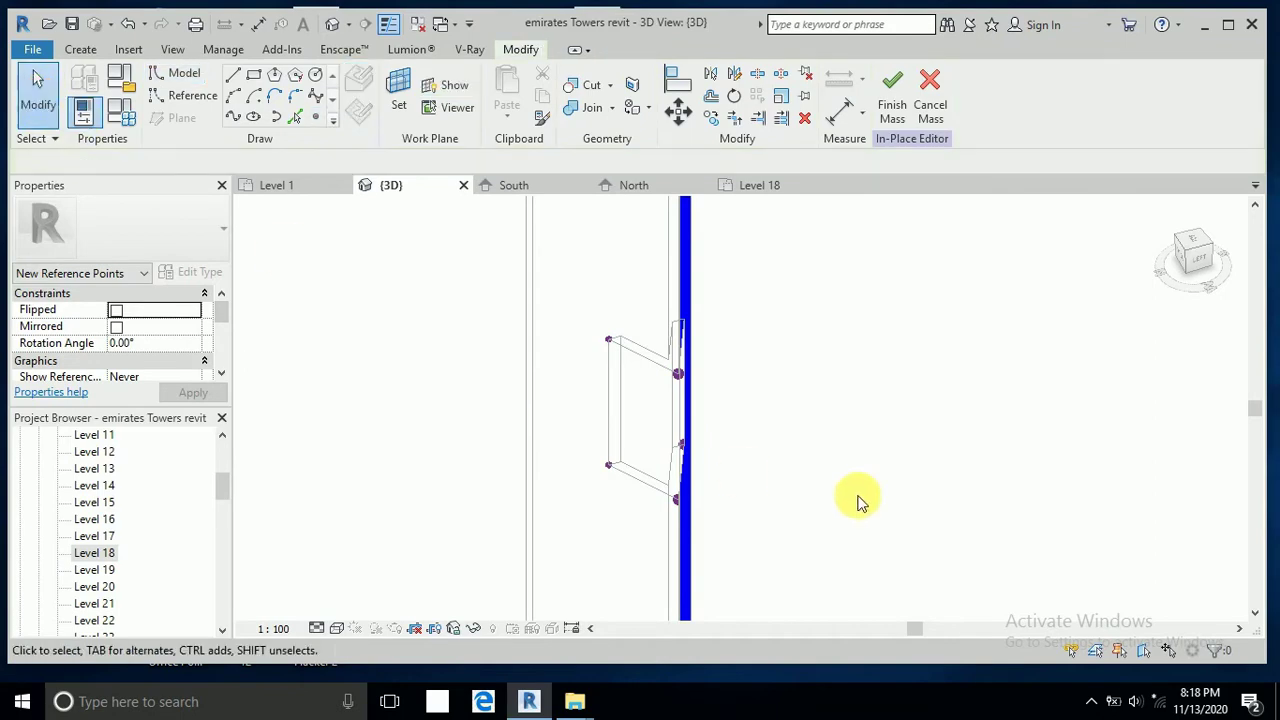
mouse_move(858, 500)
middle_mouse_down("shift")
mouse_move(831, 514)
mouse_move(877, 491)
mouse_move(903, 514)
mouse_move(1000, 509)
mouse_move(923, 549)
mouse_move(917, 531)
middle_mouse_up("shift")
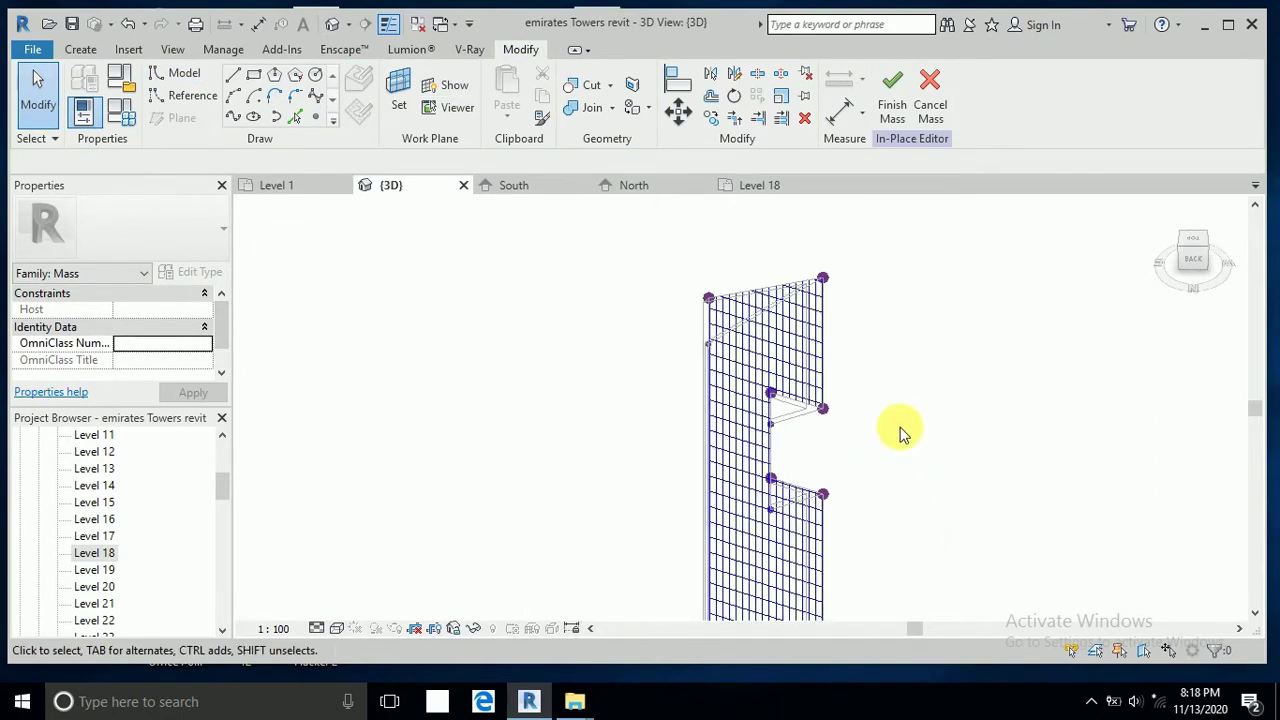
mouse_move(900, 432)
middle_mouse_down("shift")
mouse_move(954, 434)
mouse_move(966, 423)
mouse_move(942, 397)
middle_mouse_up("shift")
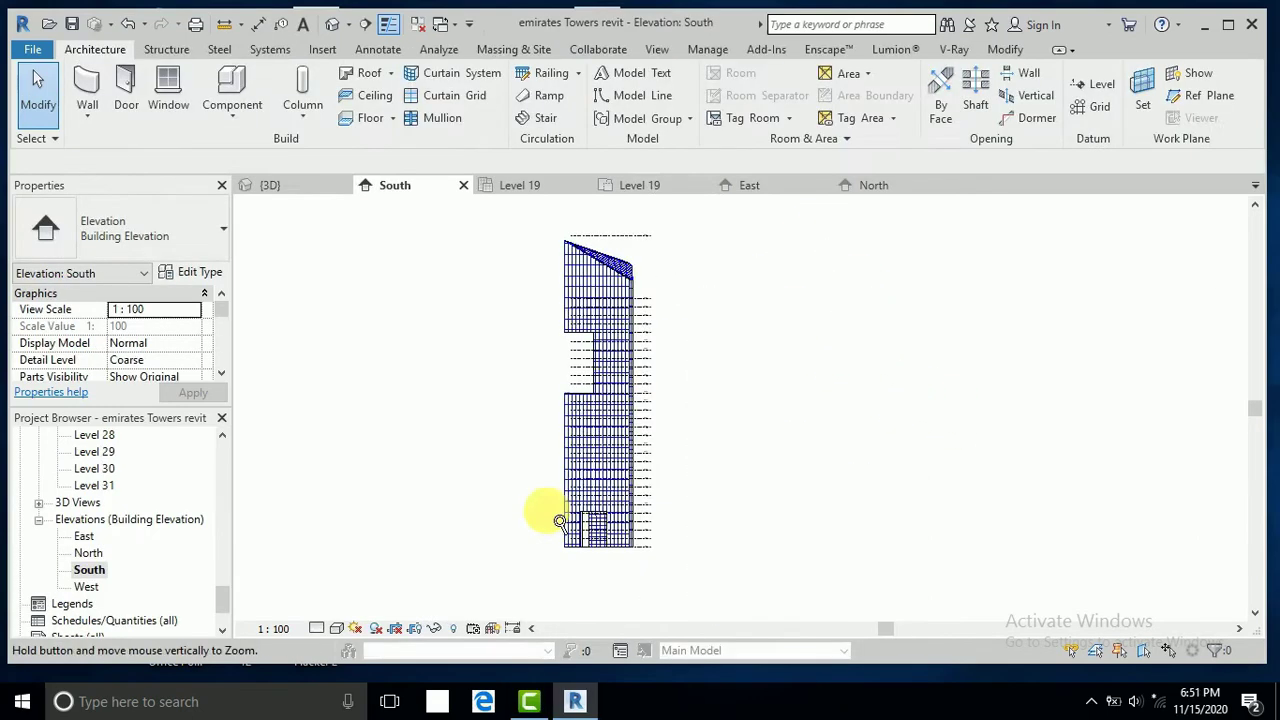
Switch to the {3D} view and orbit and zoom out to inspect the tower's gridded faces and opening.
mouse_move(705, 487)
middle_mouse_down()
mouse_move(737, 469)
mouse_move(691, 509)
mouse_move(757, 517)
middle_mouse_up()
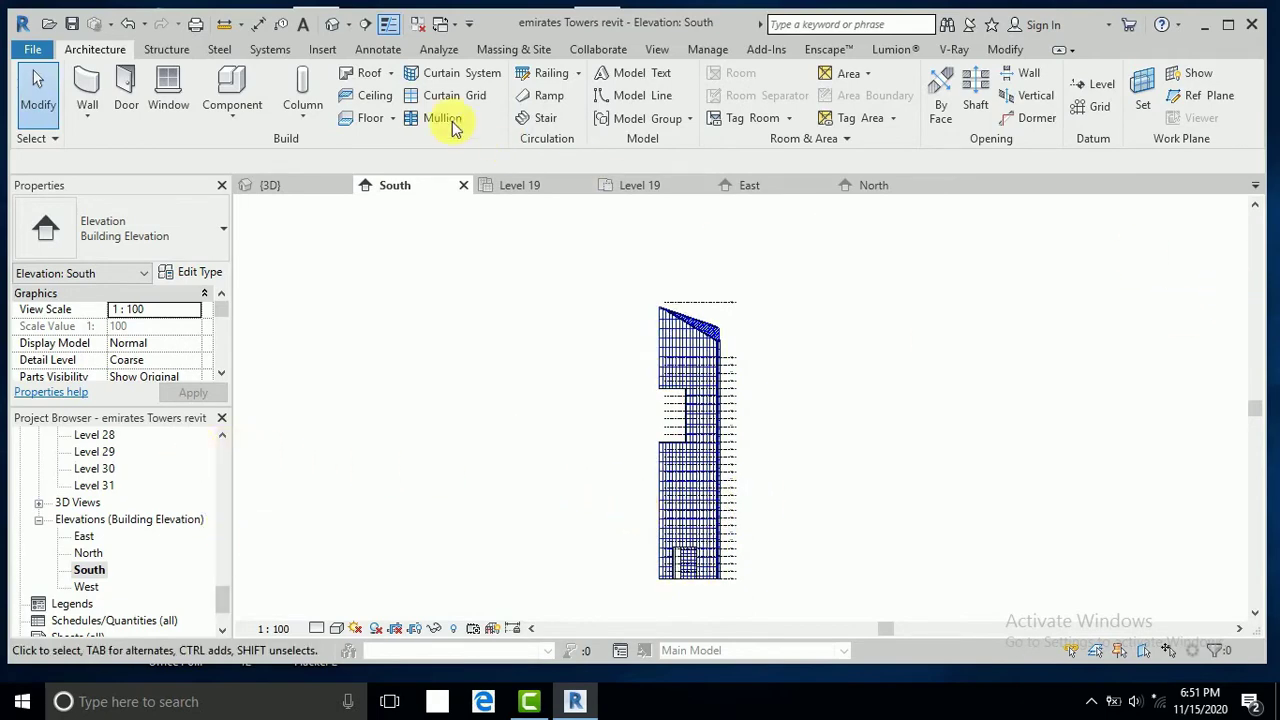
left_click(332, 24)
scroll(790, 400, "down", 1)
scroll(800, 430, "down", 3)
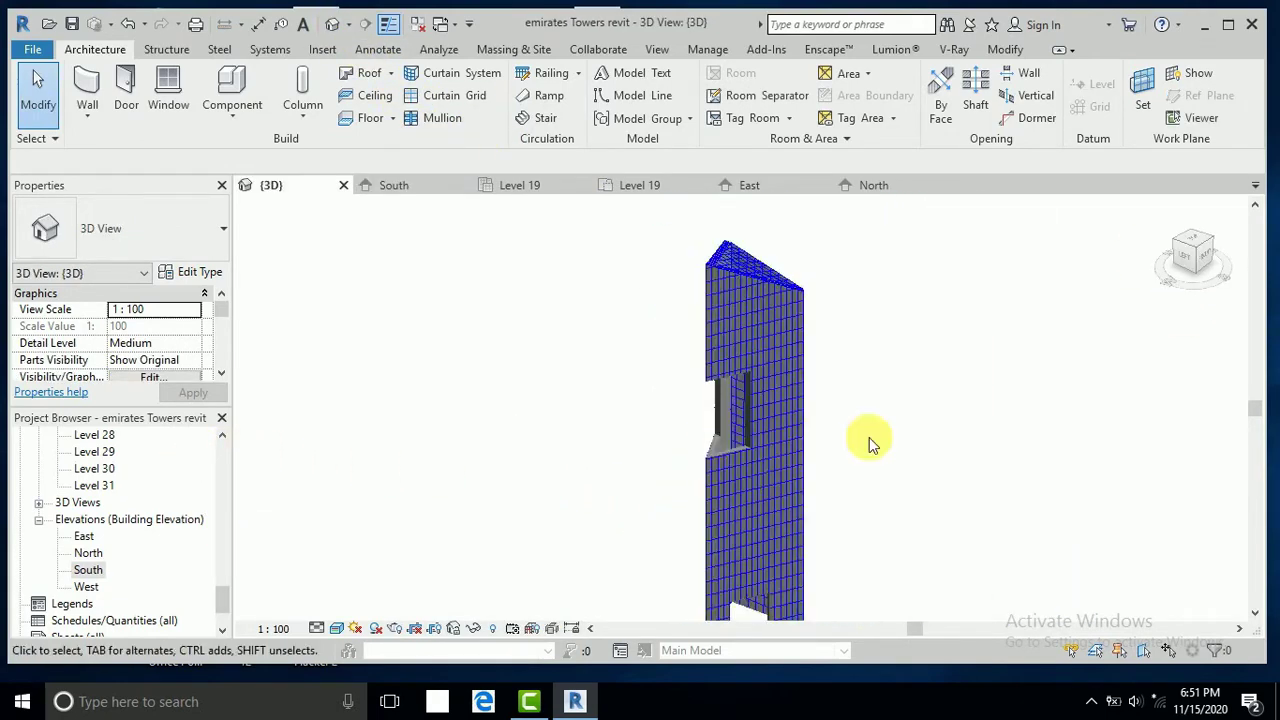
mouse_move(885, 442)
middle_mouse_down("shift")
mouse_move(820, 463)
mouse_move(591, 431)
mouse_move(803, 337)
middle_mouse_up("shift")
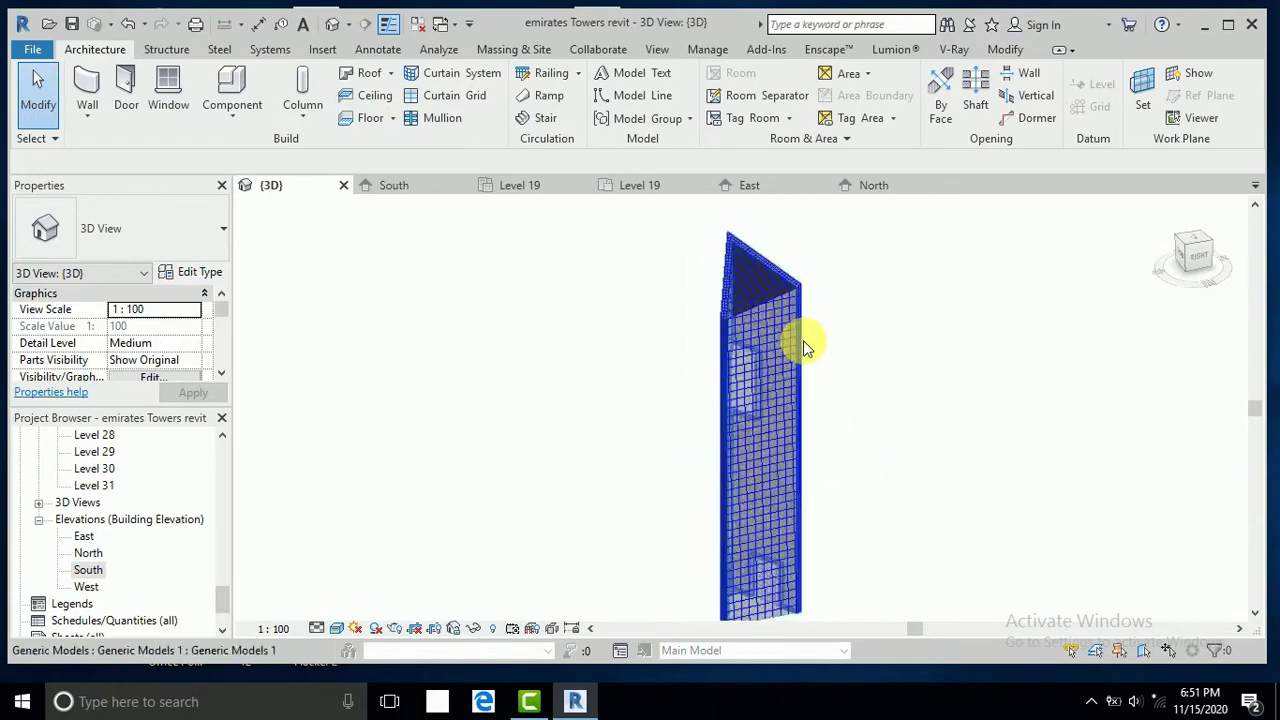
scroll(804, 341, "down", 3)
mouse_move(828, 428)
middle_mouse_down("shift")
mouse_move(986, 420)
mouse_move(1040, 371)
mouse_move(843, 380)
mouse_move(898, 403)
mouse_move(986, 366)
mouse_move(849, 420)
middle_mouse_up("shift")
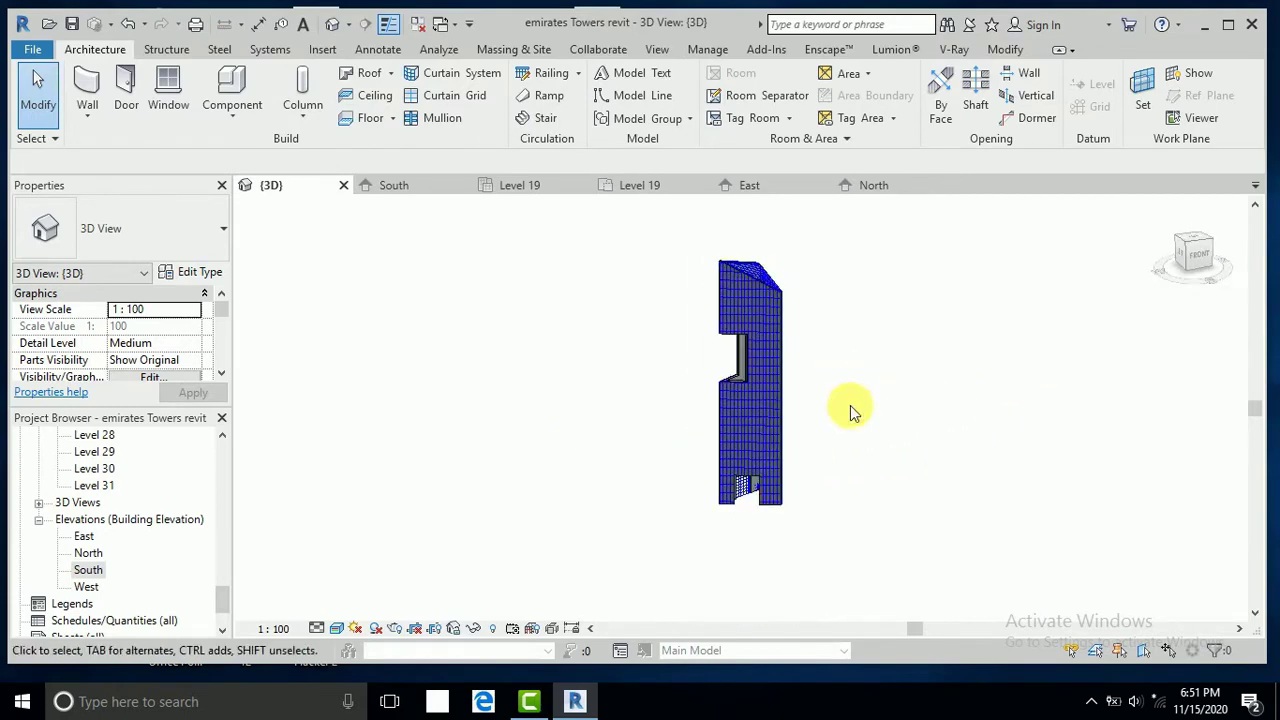
mouse_move(220, 603)
left_mouse_down()
mouse_move(223, 463)
mouse_move(224, 603)
left_mouse_up()
scroll(650, 395, "down", 1)
scroll(650, 395, "down", 1)
Open the South elevation and zoom through it to check the tower's levels.
double_click(88, 555)
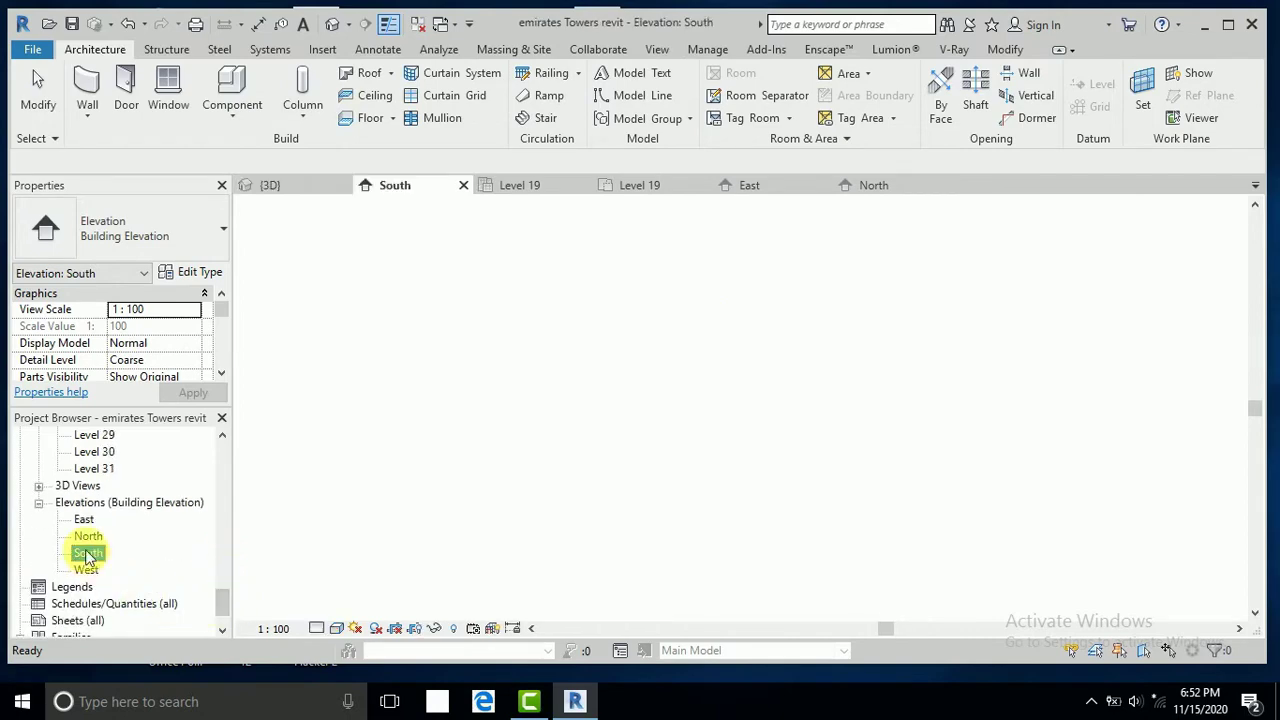
scroll(654, 449, "up", 2)
scroll(697, 440, "up", 4)
scroll(929, 434, "up", 2)
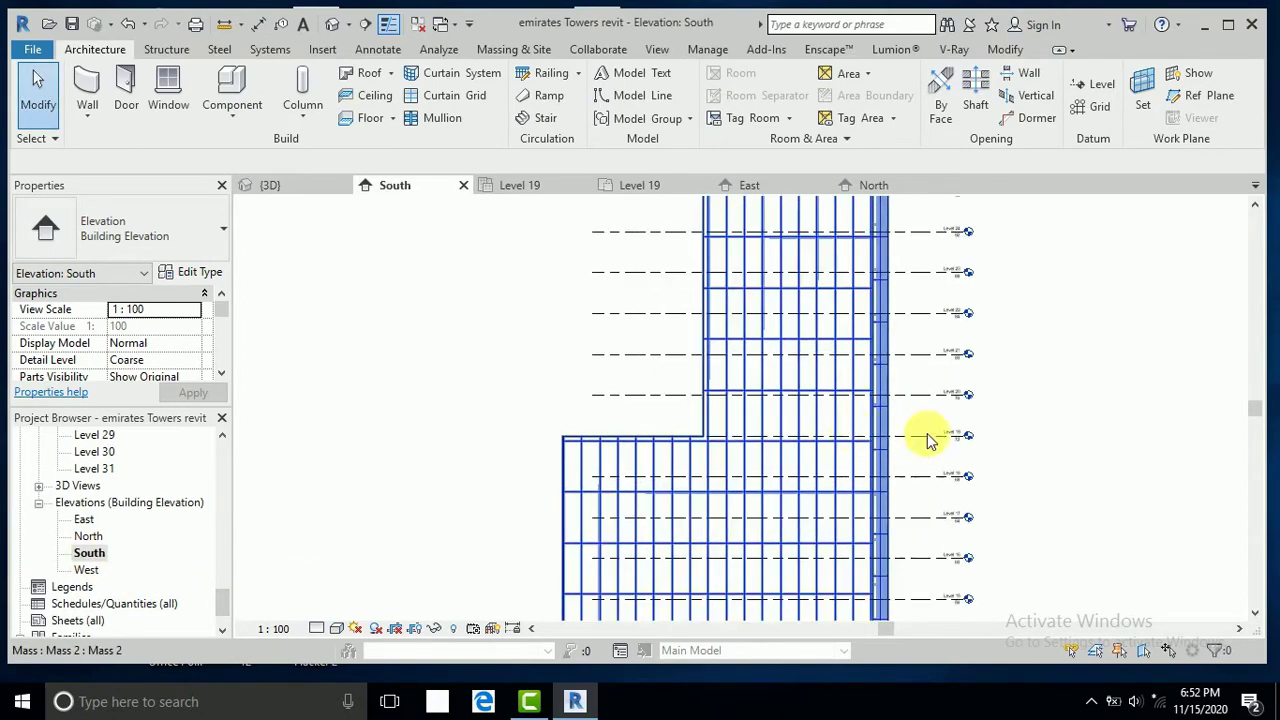
scroll(940, 443, "up", 3)
scroll(940, 440, "up", 4)
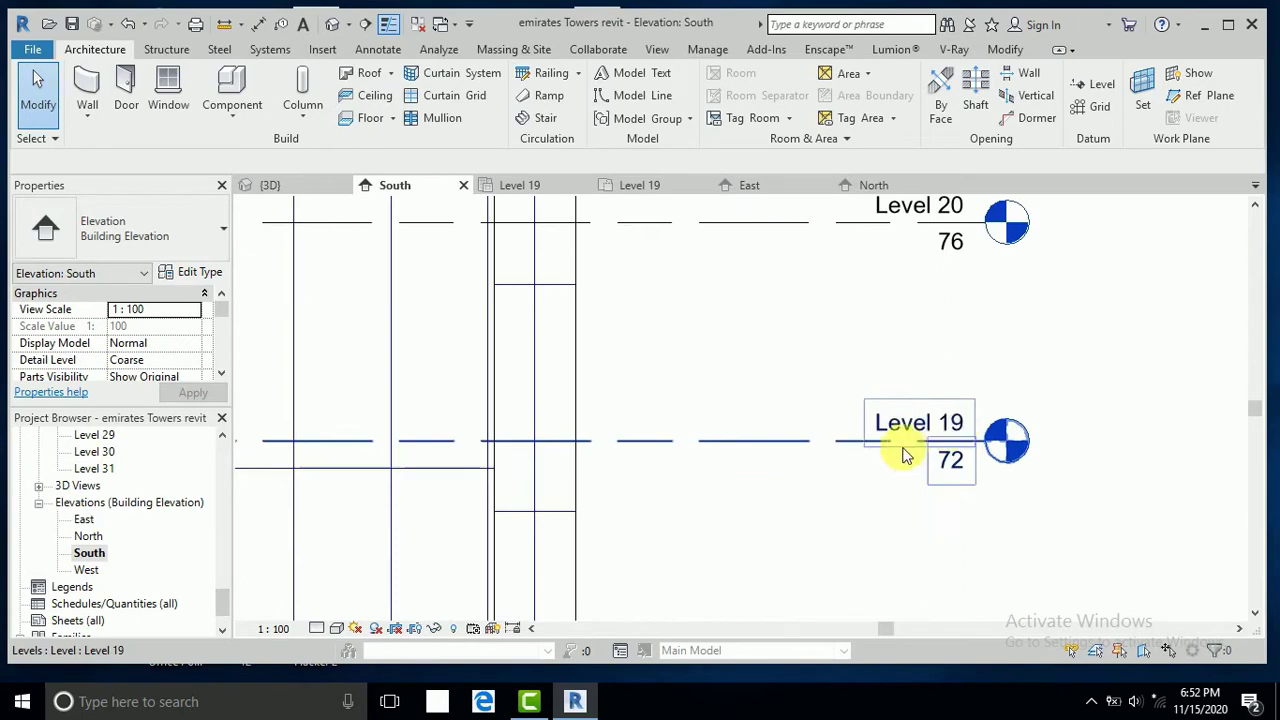
scroll(900, 490, "down", 3)
scroll(900, 500, "down", 2)
scroll(905, 480, "down", 2)
scroll(808, 451, "up", 2)
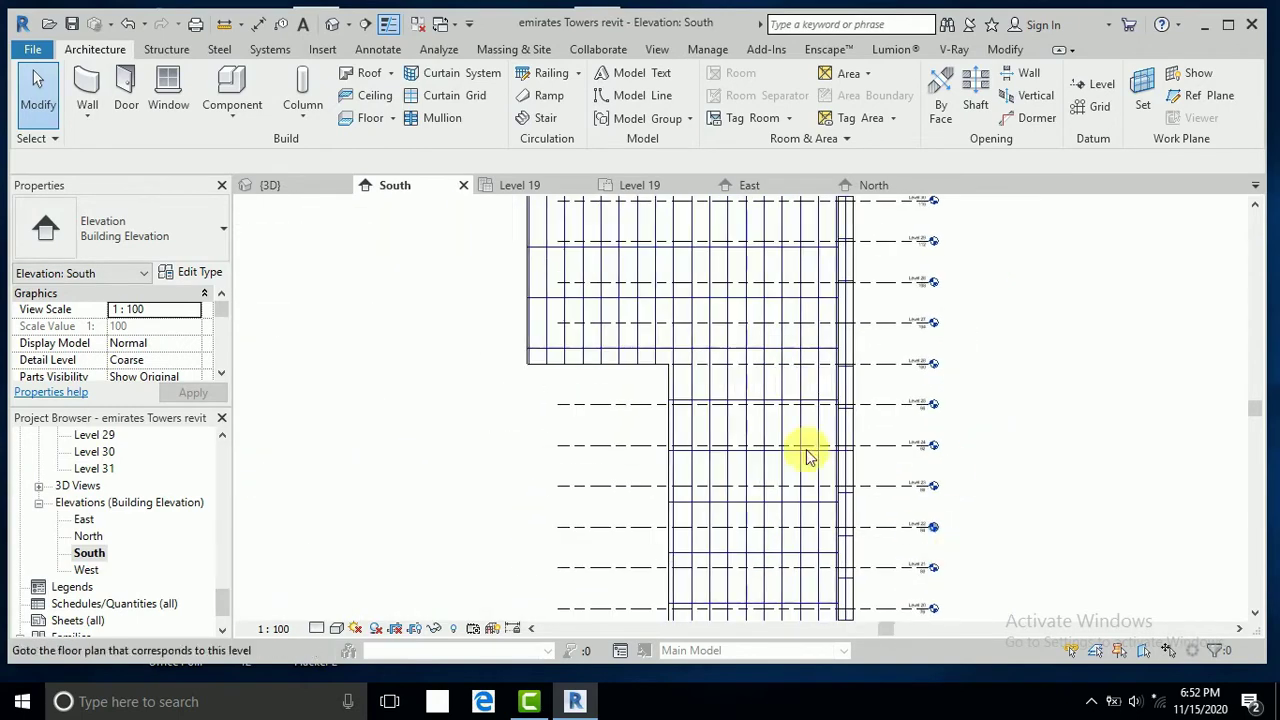
scroll(657, 357, "up", 2)
scroll(1000, 374, "up", 1)
scroll(1065, 372, "up", 2)
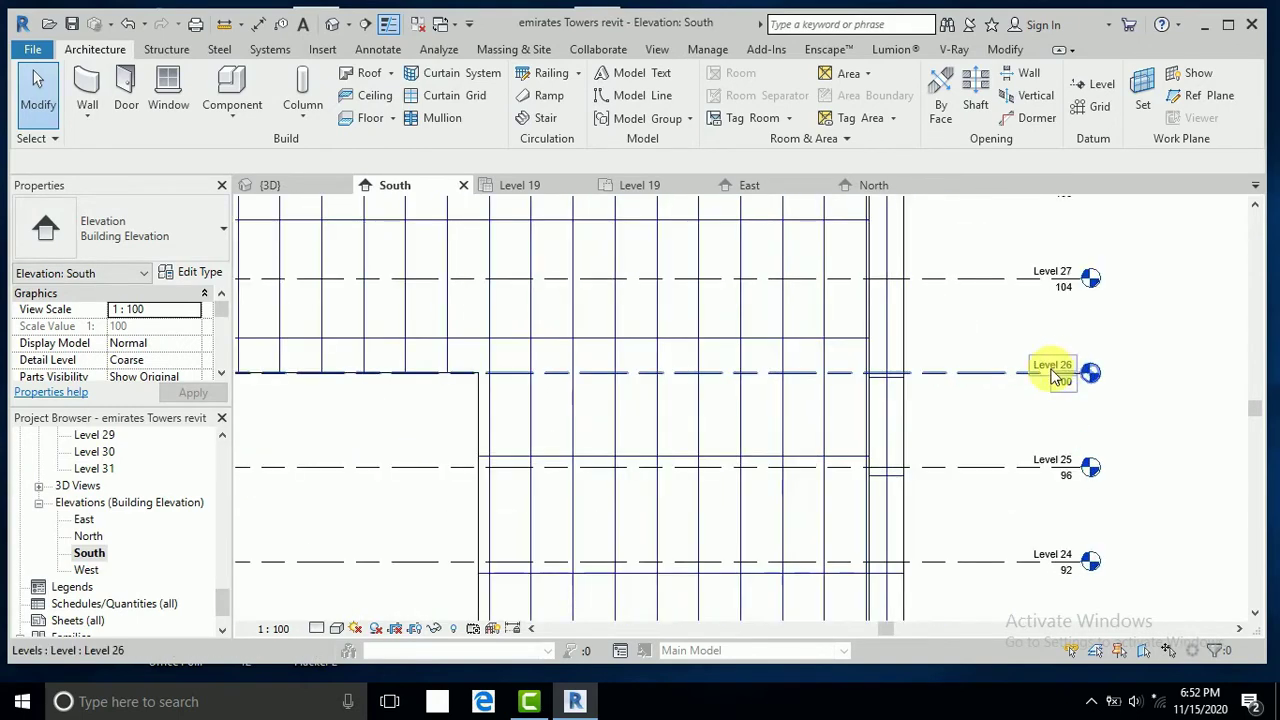
scroll(1045, 382, "down", 2)
scroll(1040, 391, "down", 2)
scroll(1040, 391, "down", 1)
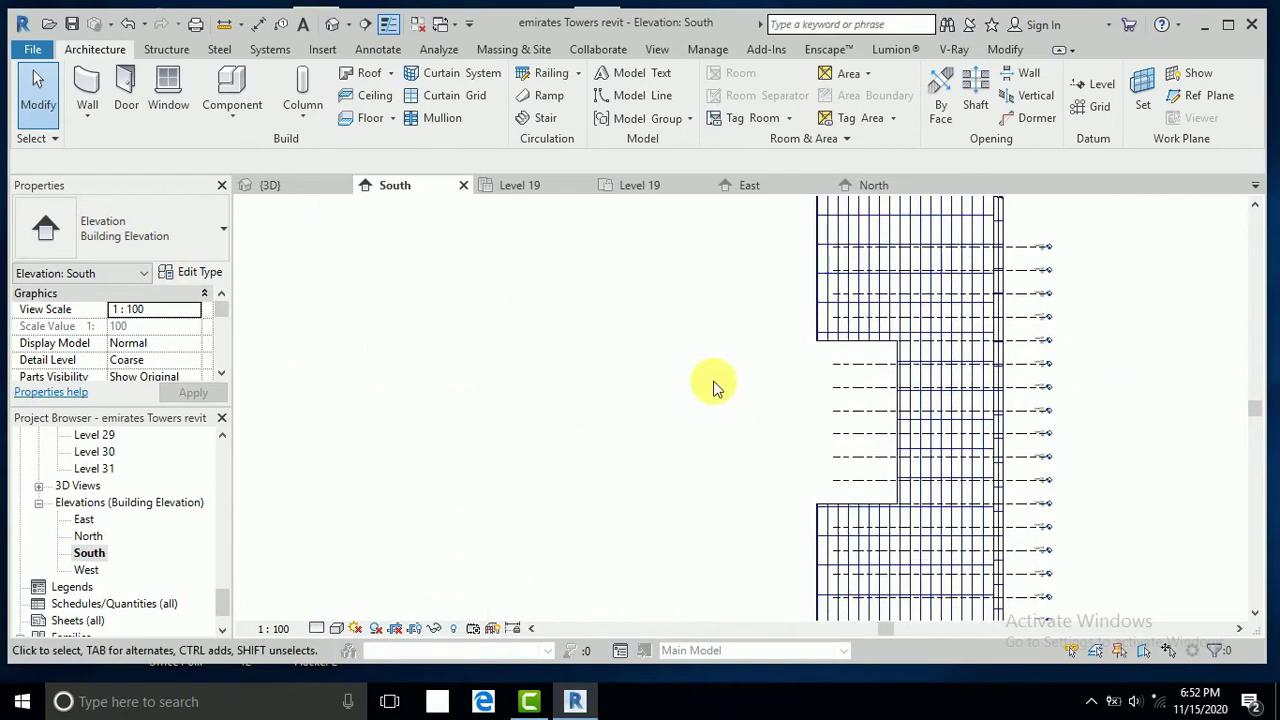
Open the Level 19 floor plan from the Project Browser.
left_click_drag(228, 598, 214, 453)
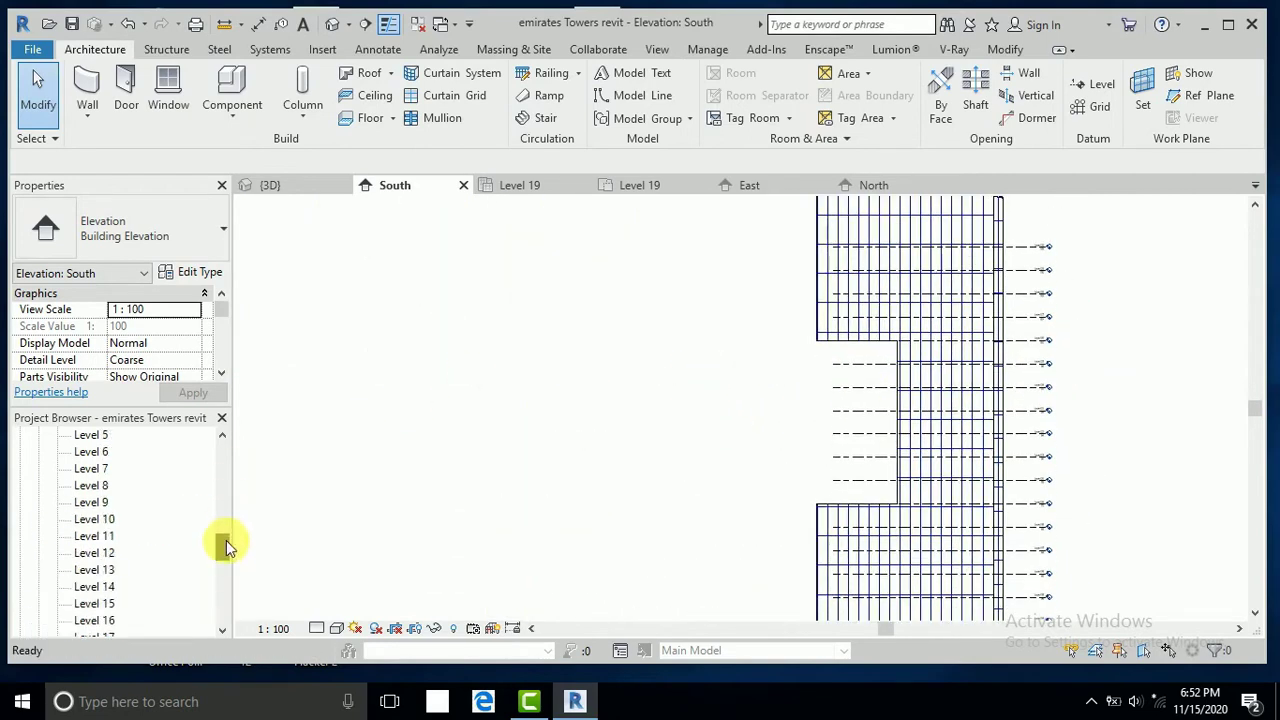
scroll(135, 523, "down", 1)
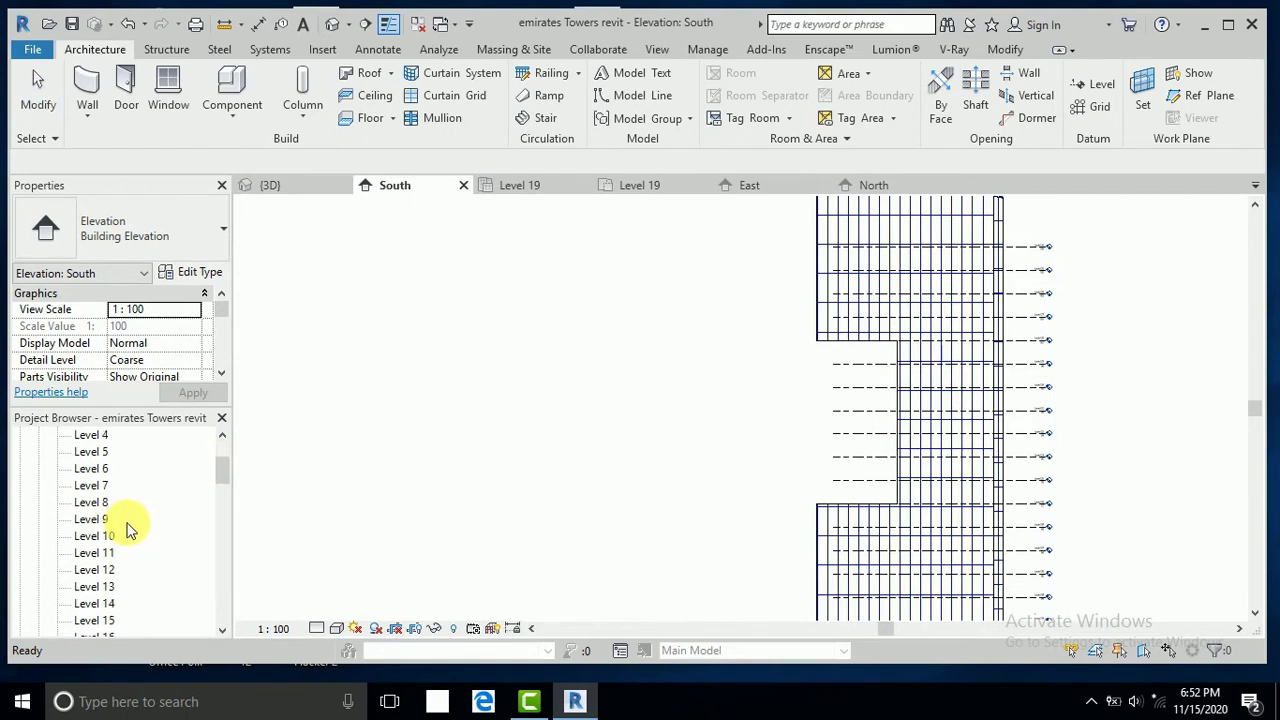
scroll(126, 598, "down", 1)
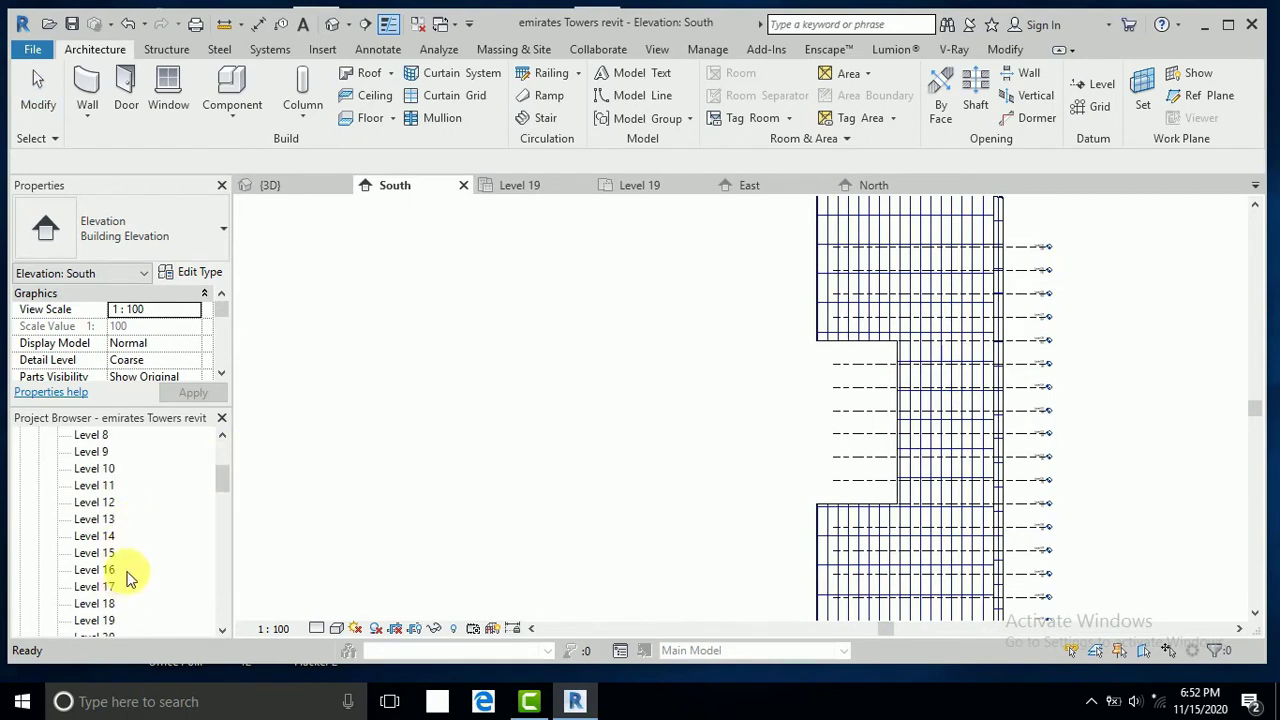
double_click(108, 604)
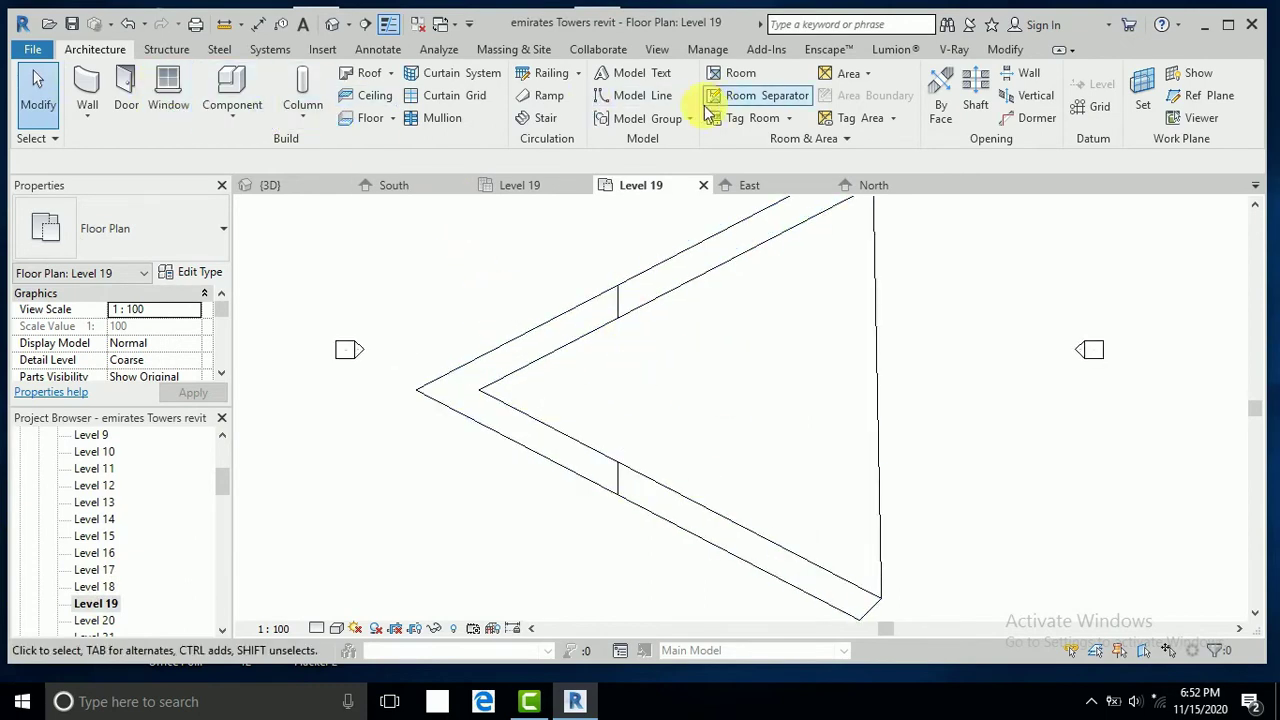
Draw a start-end-radius arc model line across the notch's inner point on Level 19.
left_click(637, 95)
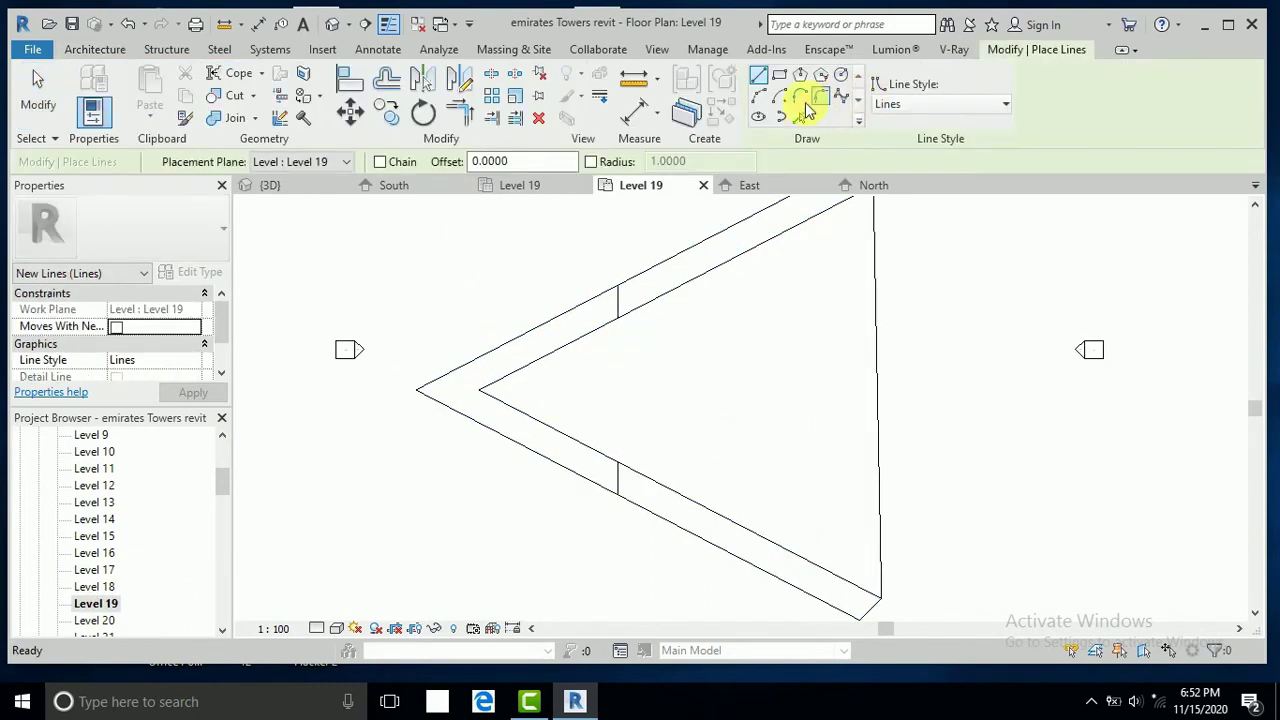
left_click(759, 96)
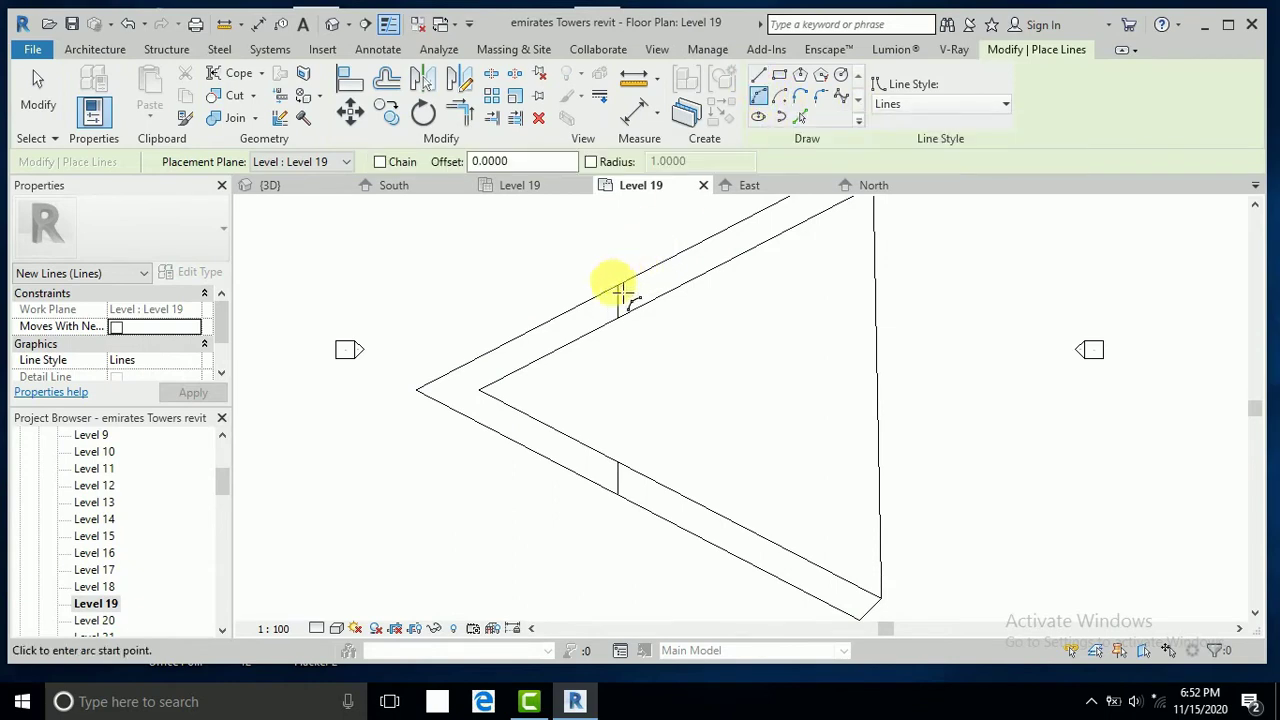
scroll(621, 302, "up", 3)
scroll(630, 302, "up", 2)
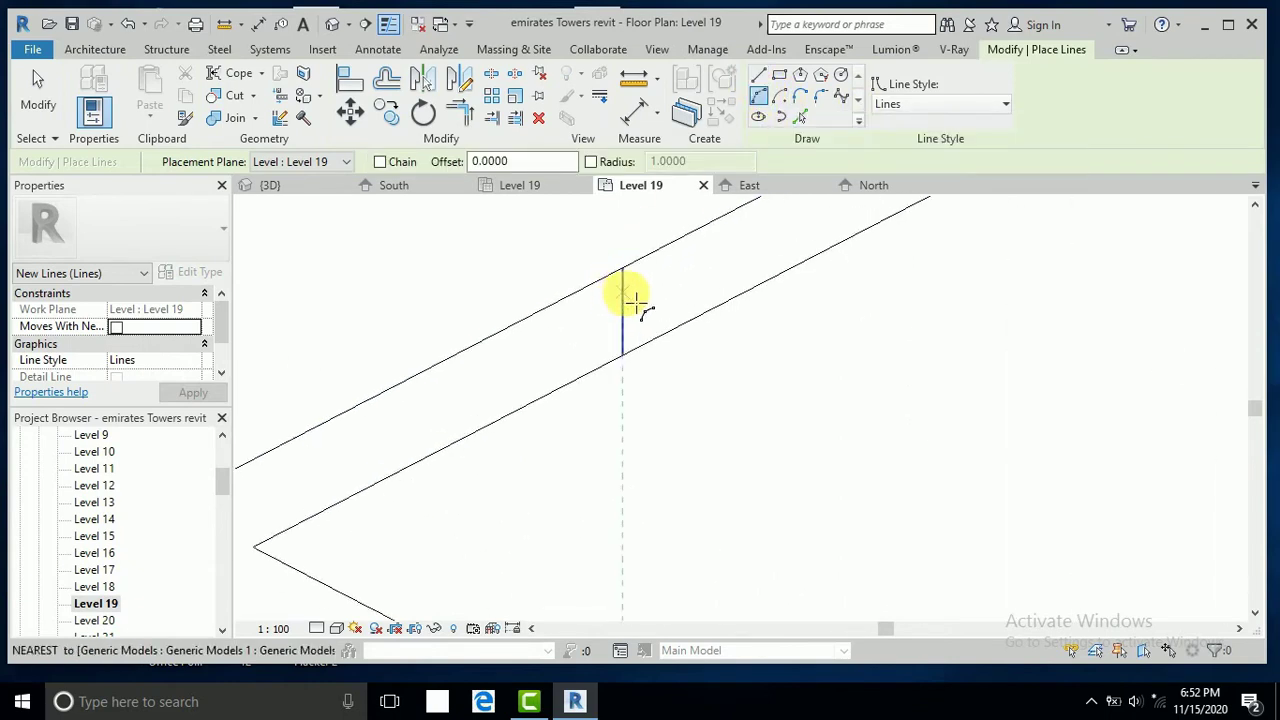
left_click(628, 286)
scroll(623, 286, "down", 2)
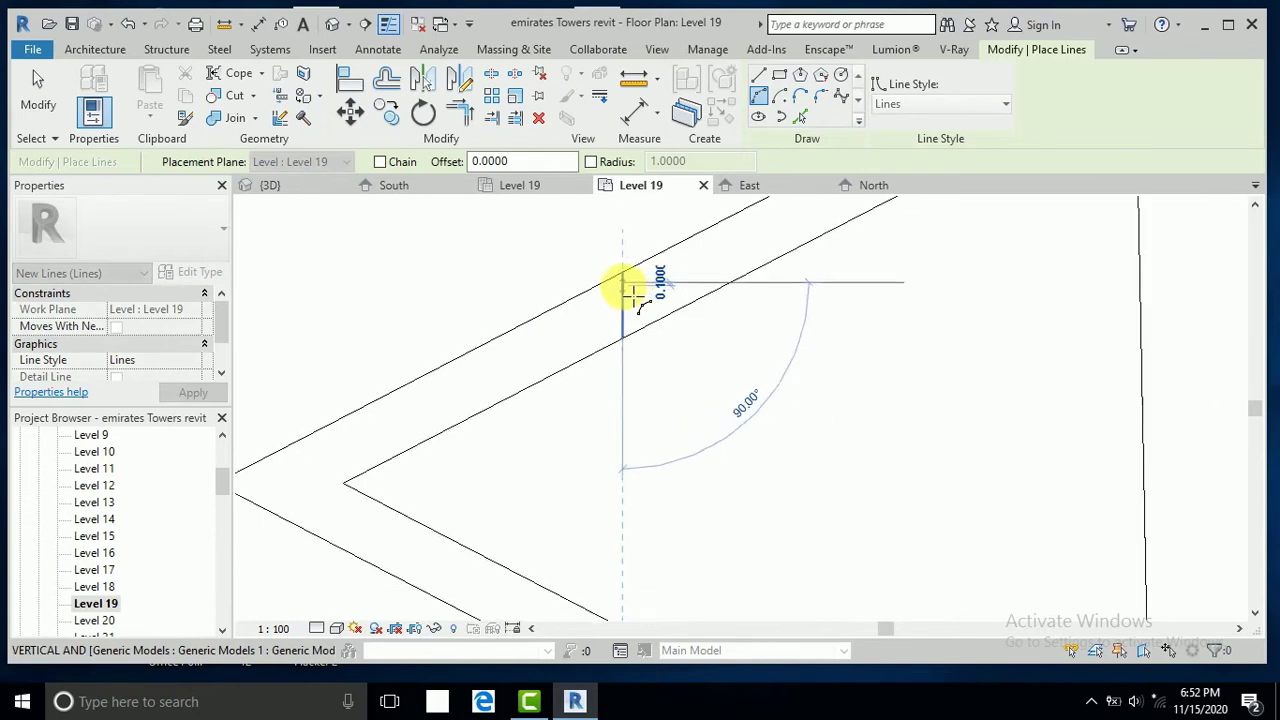
scroll(623, 286, "down", 1)
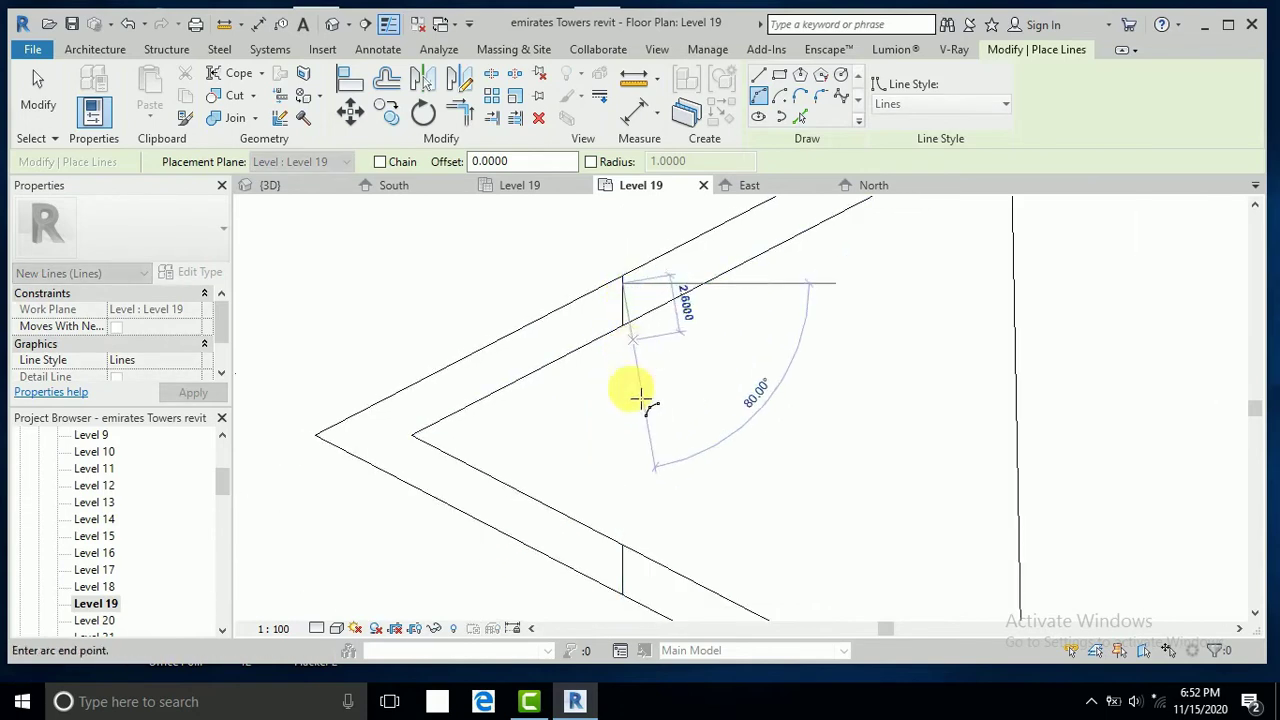
left_click(633, 592)
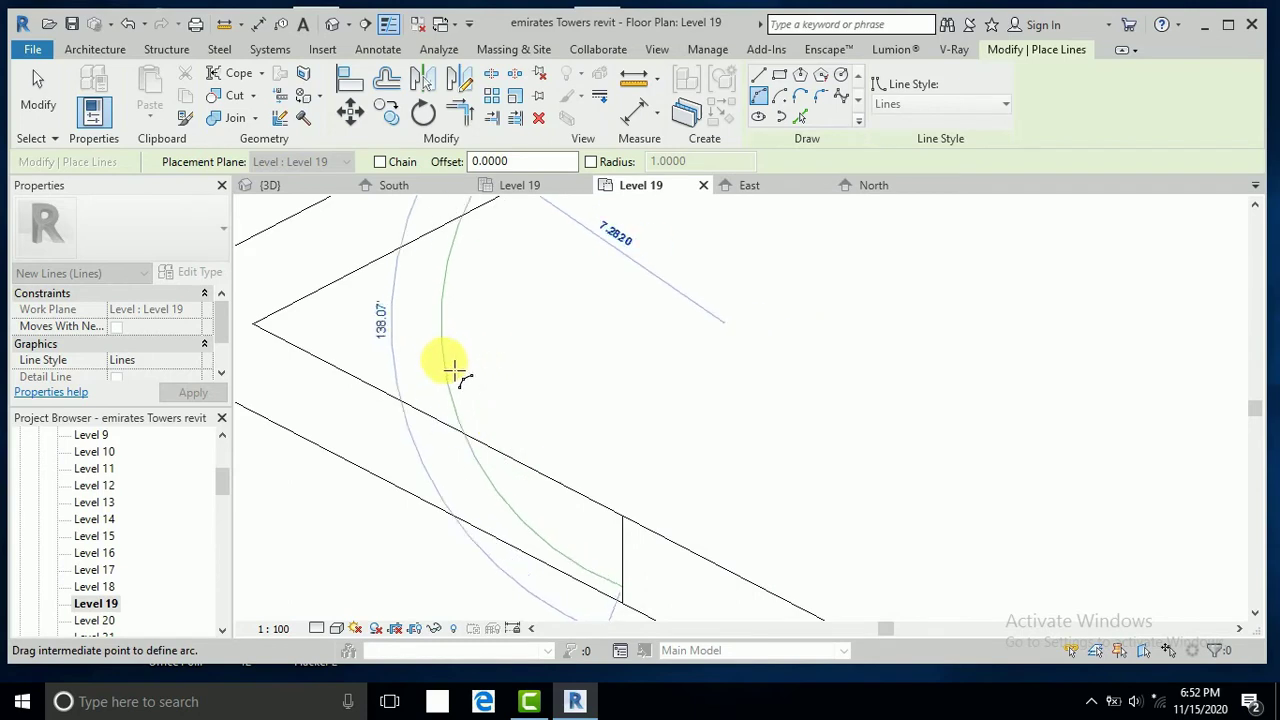
middle_click_drag(451, 371, 535, 480)
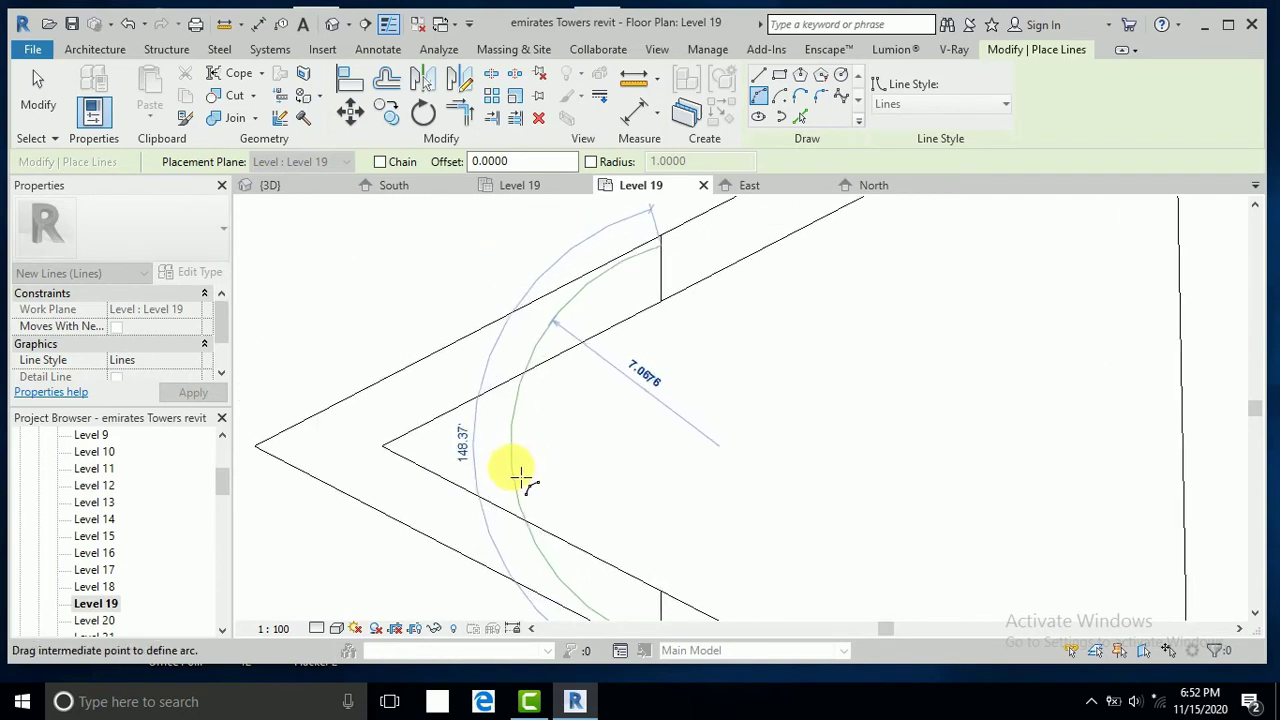
left_click(516, 474)
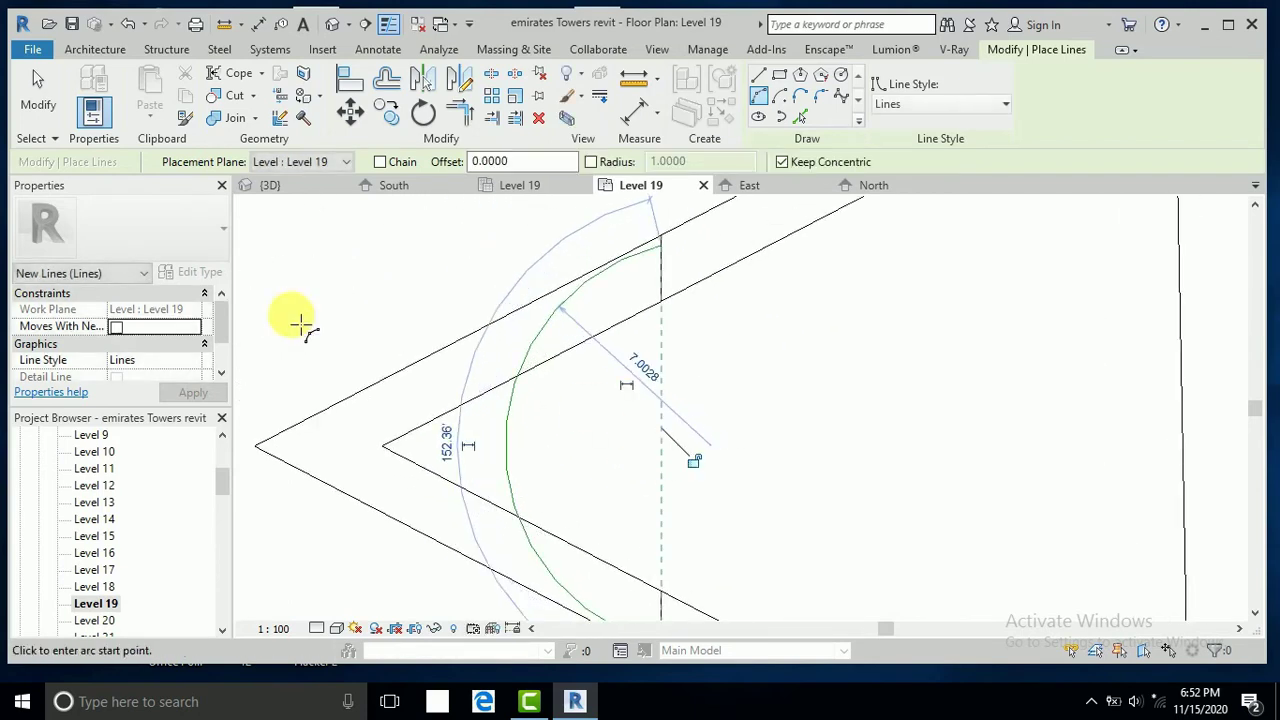
left_click(37, 110)
scroll(660, 351, "down", 2)
scroll(563, 263, "down", 1)
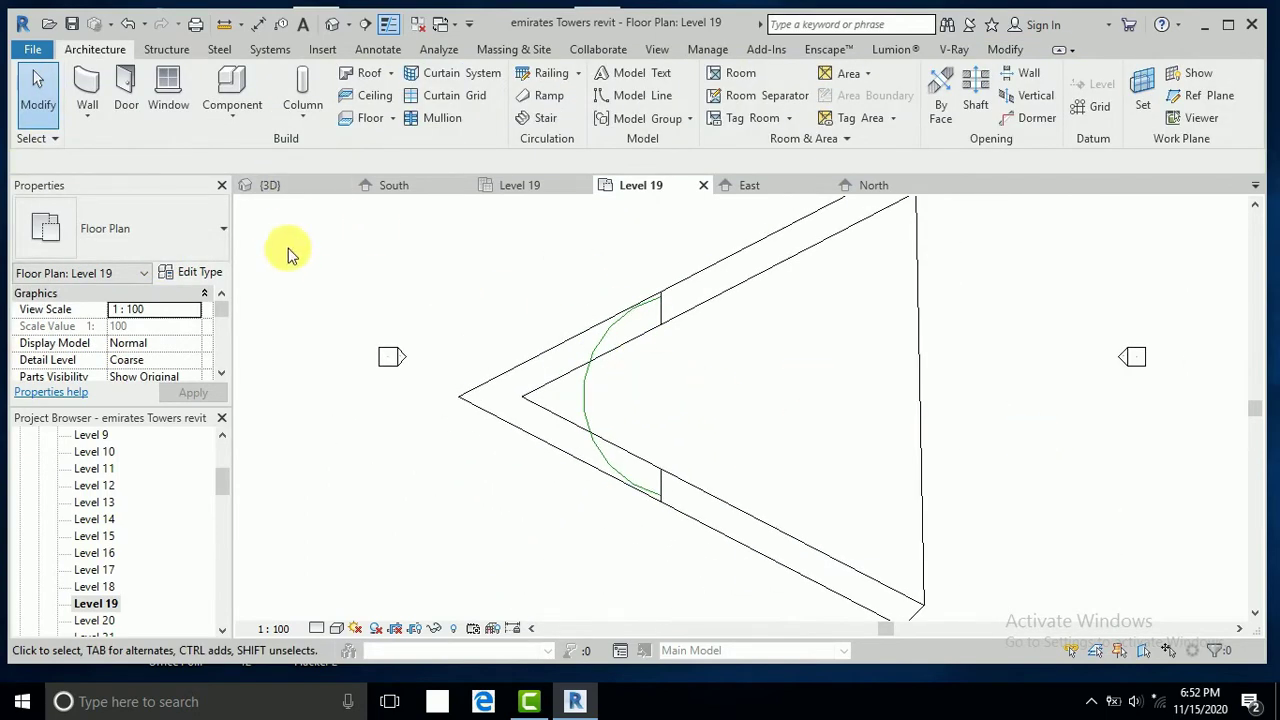
Place a Curtain Wall: Storefront wall along the arc using Pick Lines.
left_click(96, 92)
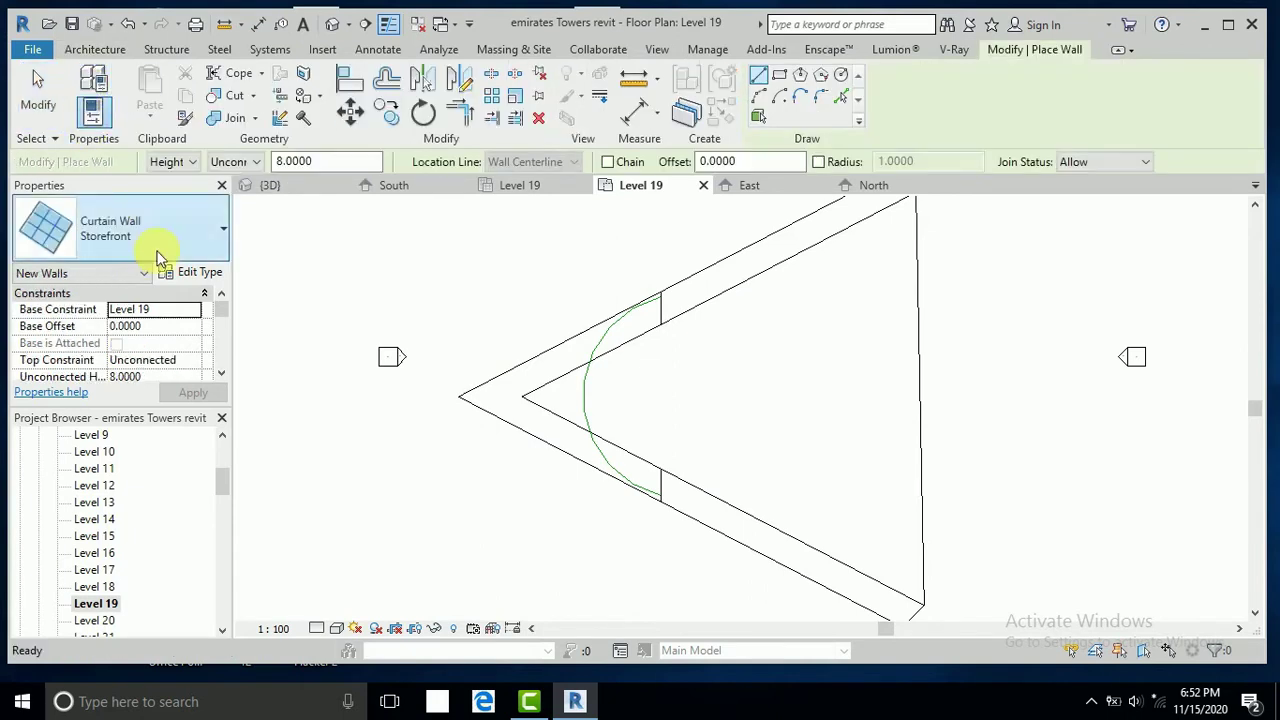
left_click(199, 237)
scroll(100, 491, "up", 1)
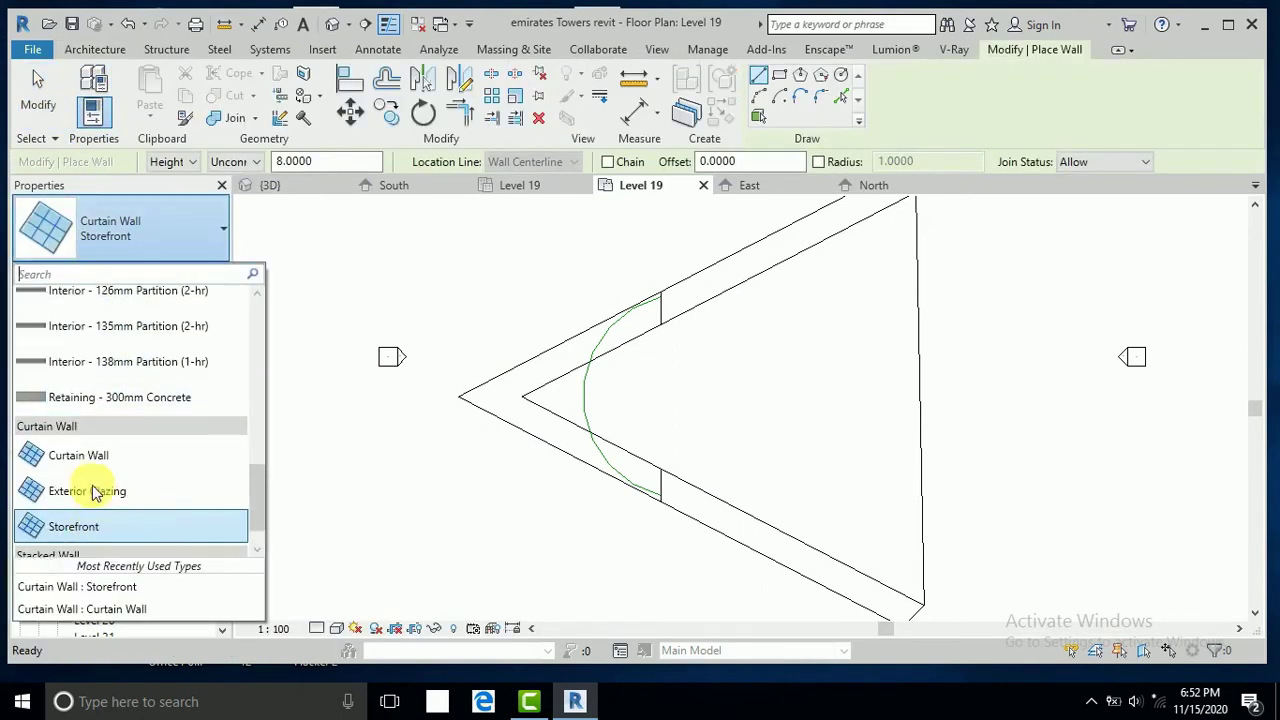
scroll(130, 325, "up", 1)
scroll(114, 530, "down", 1)
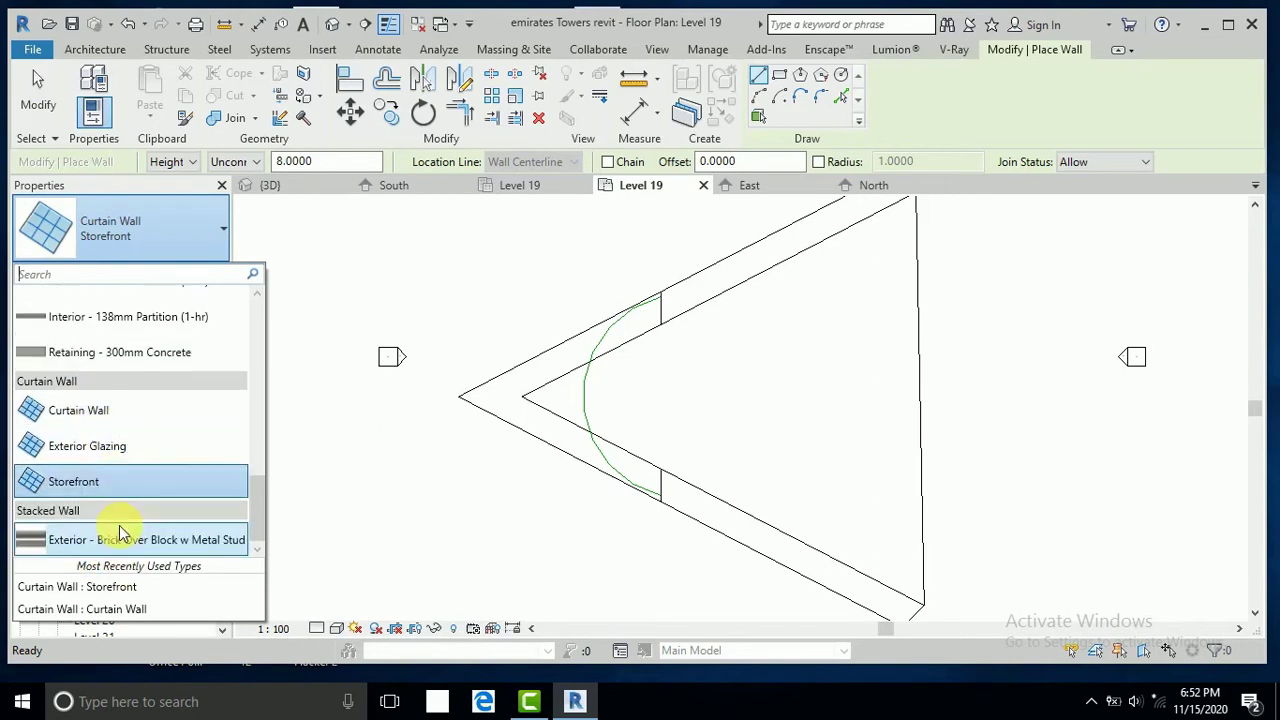
mouse_move(130, 526)
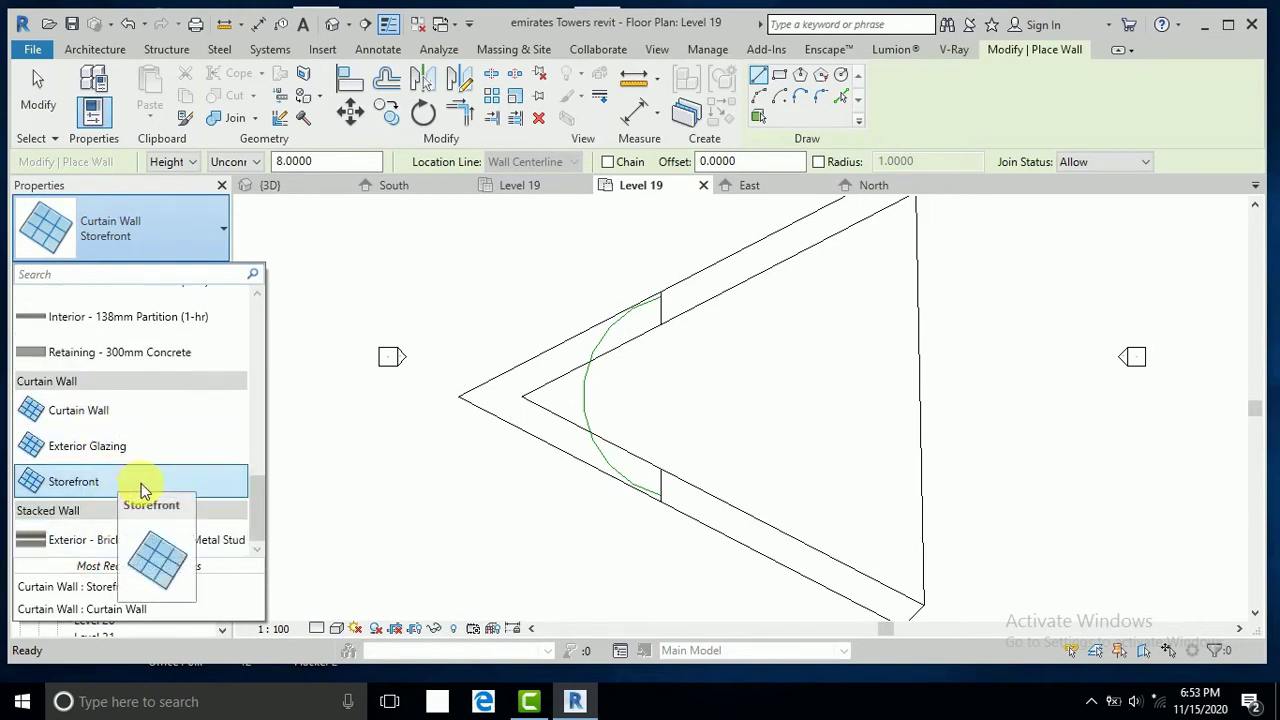
left_click(140, 490)
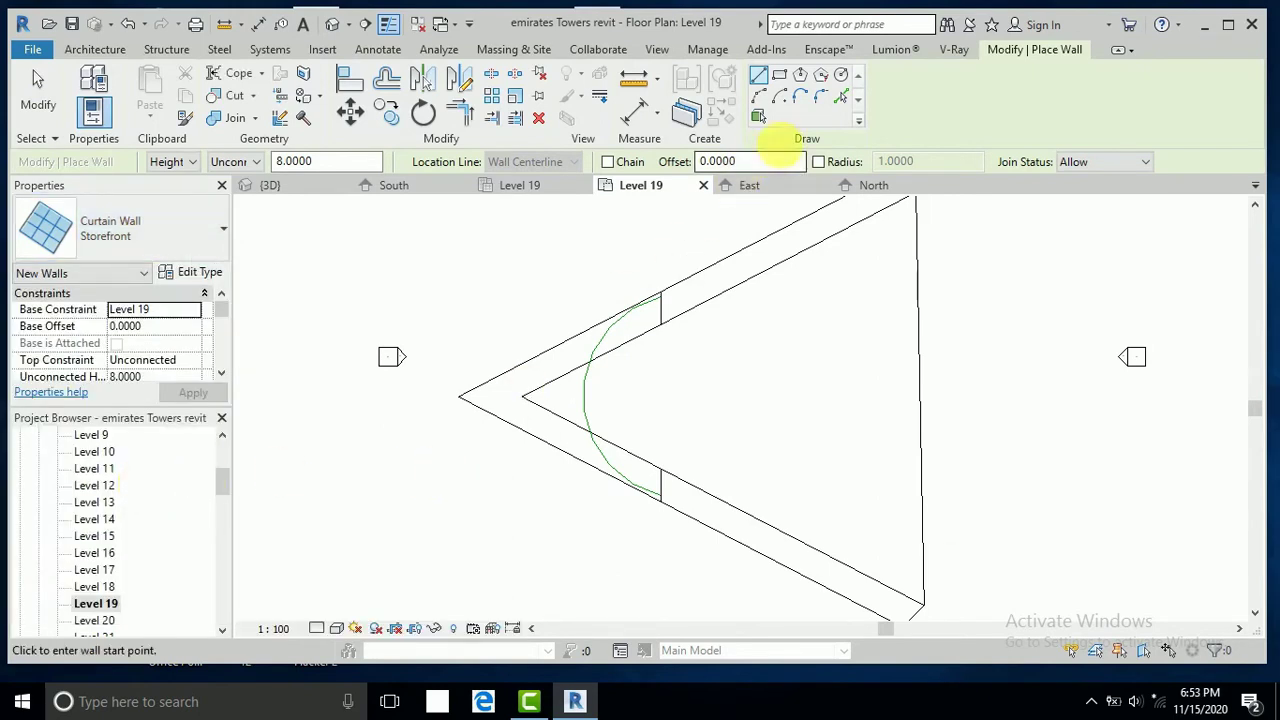
left_click(843, 103)
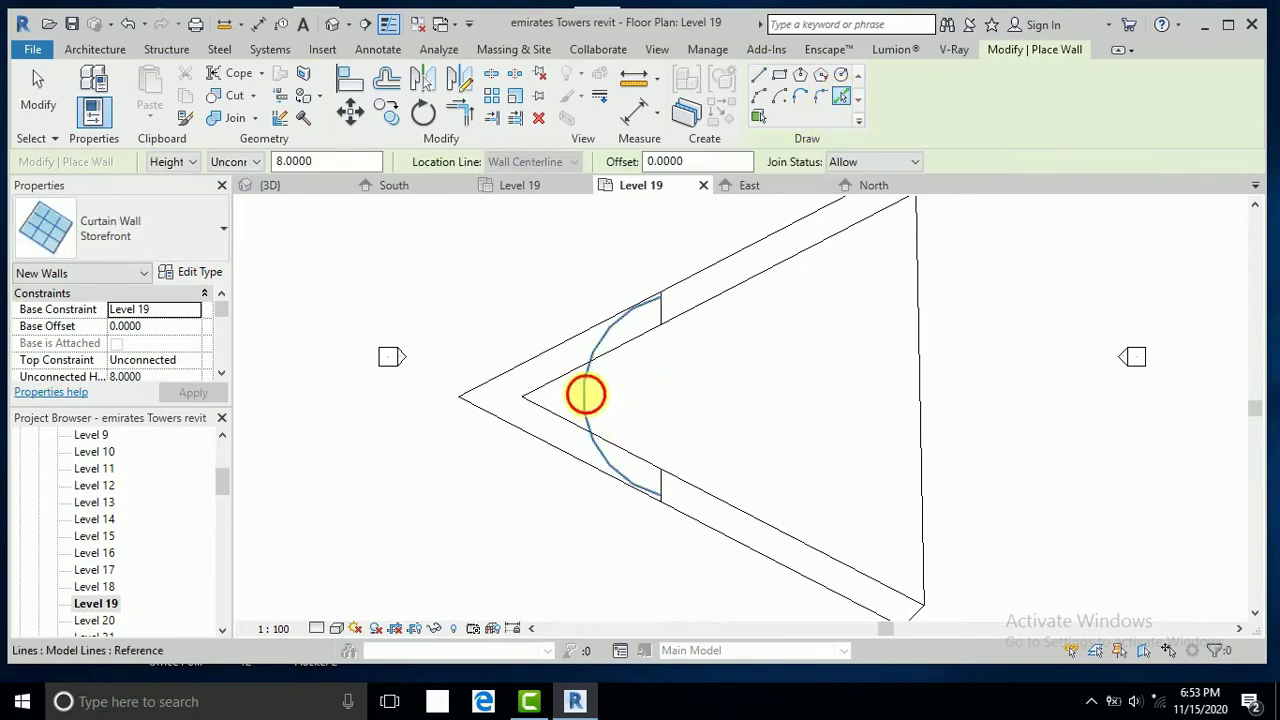
left_click(638, 408)
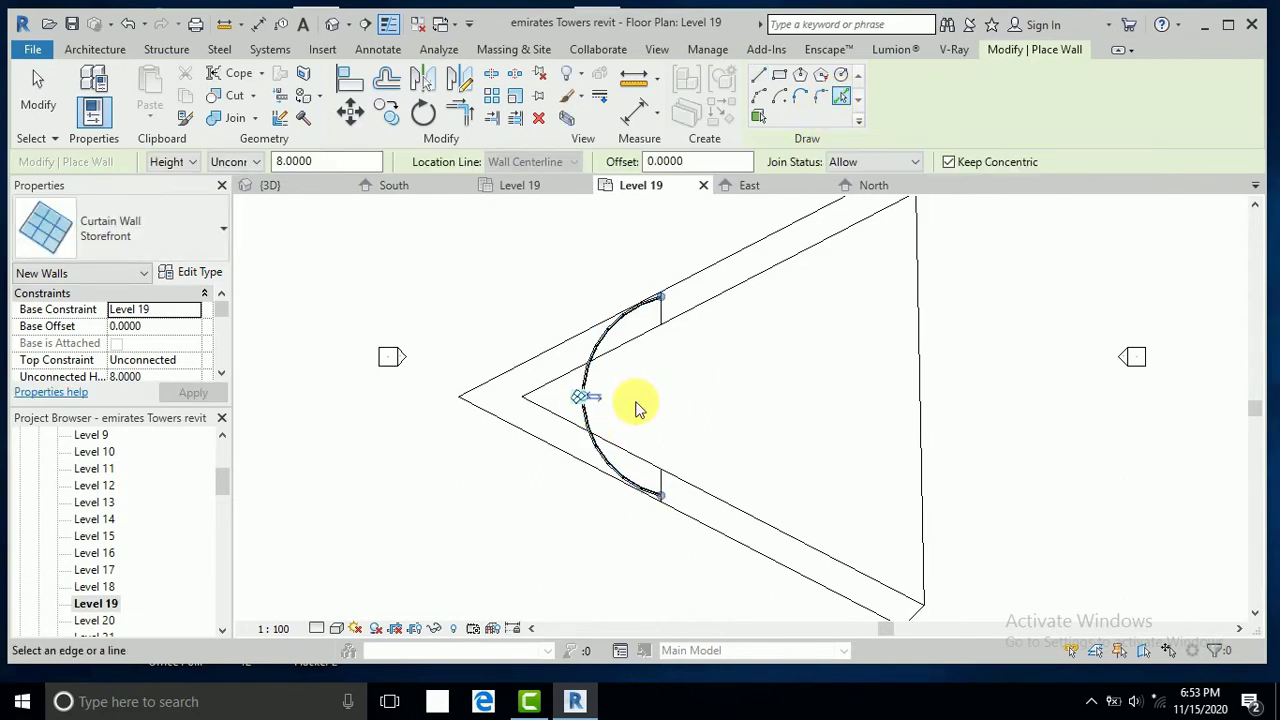
left_click(38, 88)
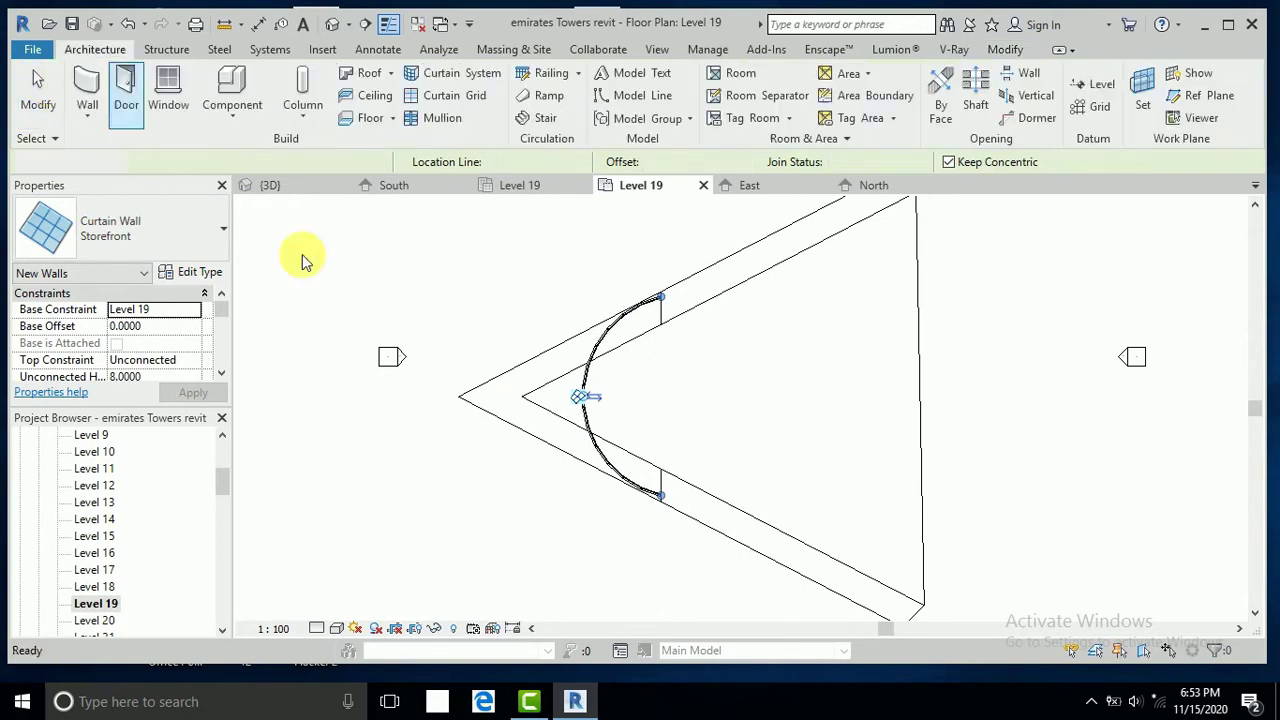
Set the curved curtain wall's Top Constraint to Up to level: Level 26.
left_click(590, 373)
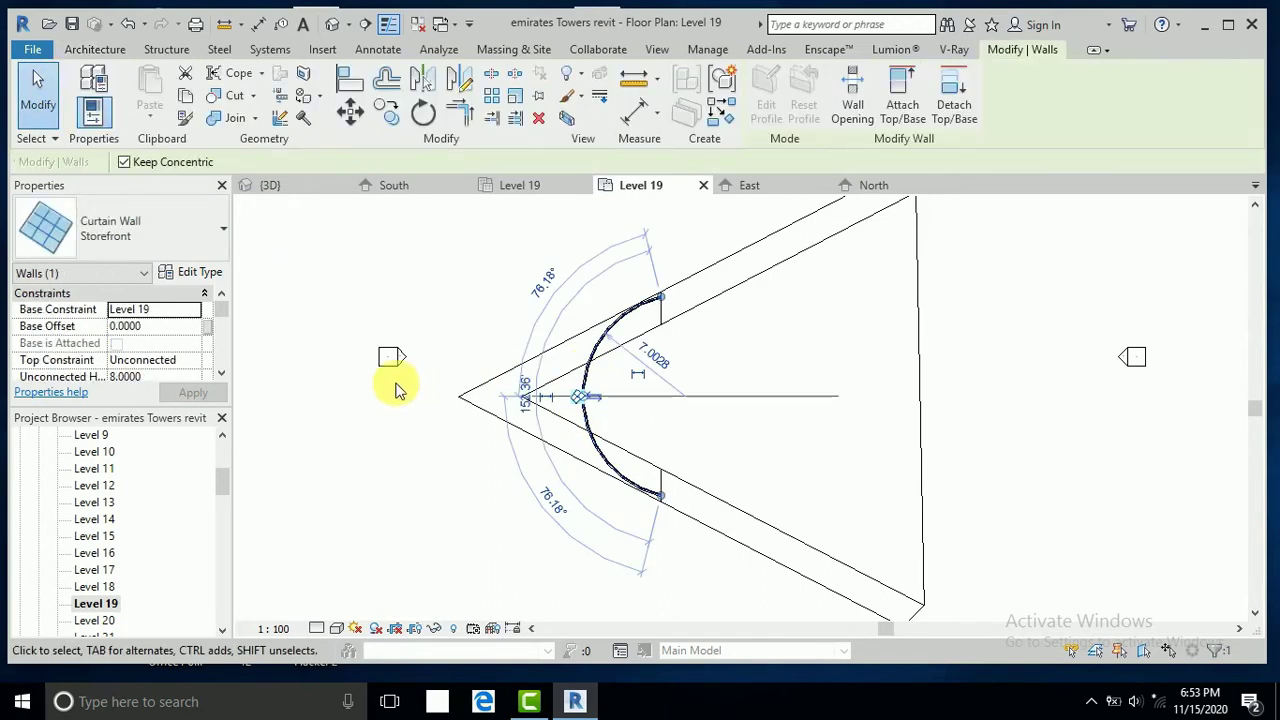
left_click(194, 367)
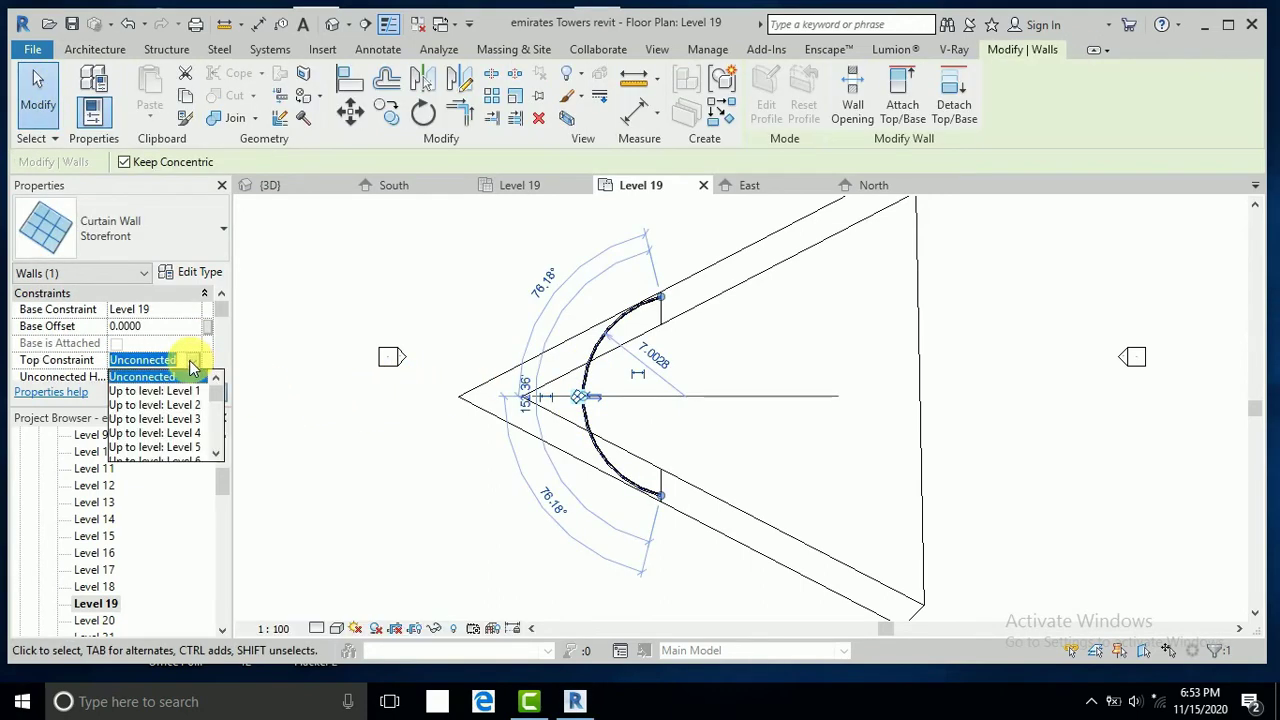
scroll(214, 446, "down", 1)
scroll(210, 447, "down", 1)
scroll(206, 448, "down", 1)
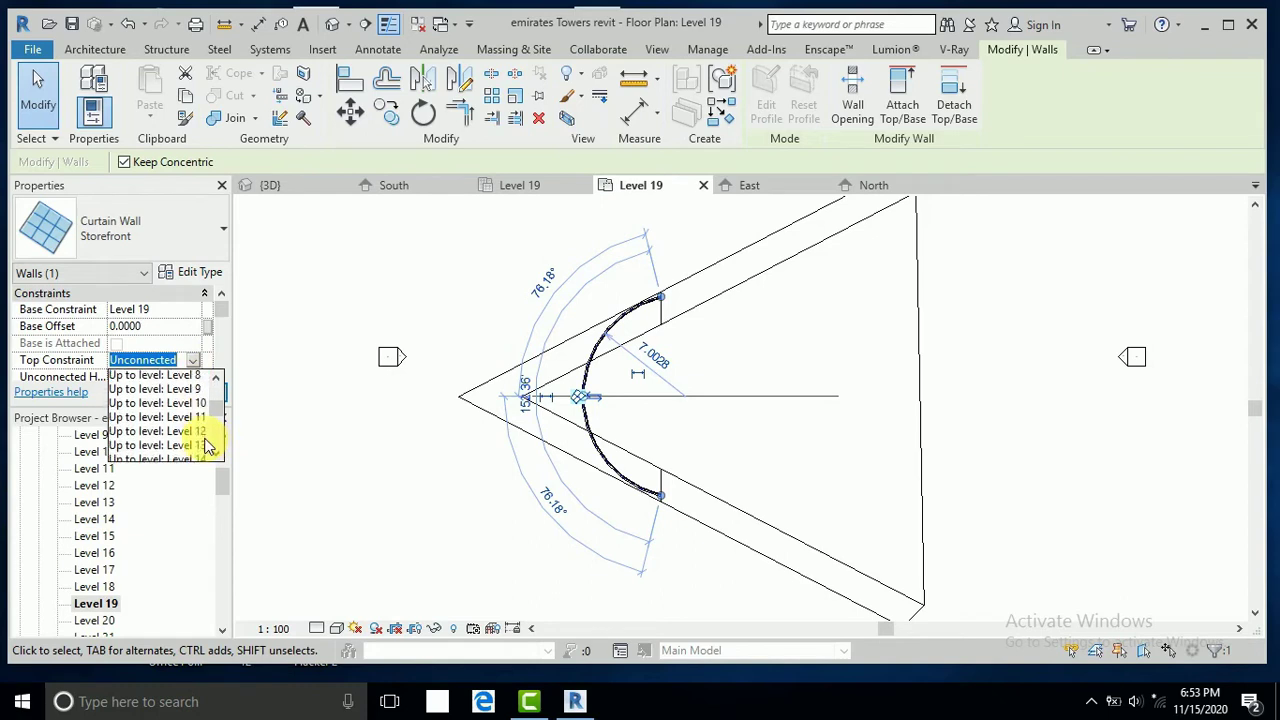
scroll(196, 455, "down", 1)
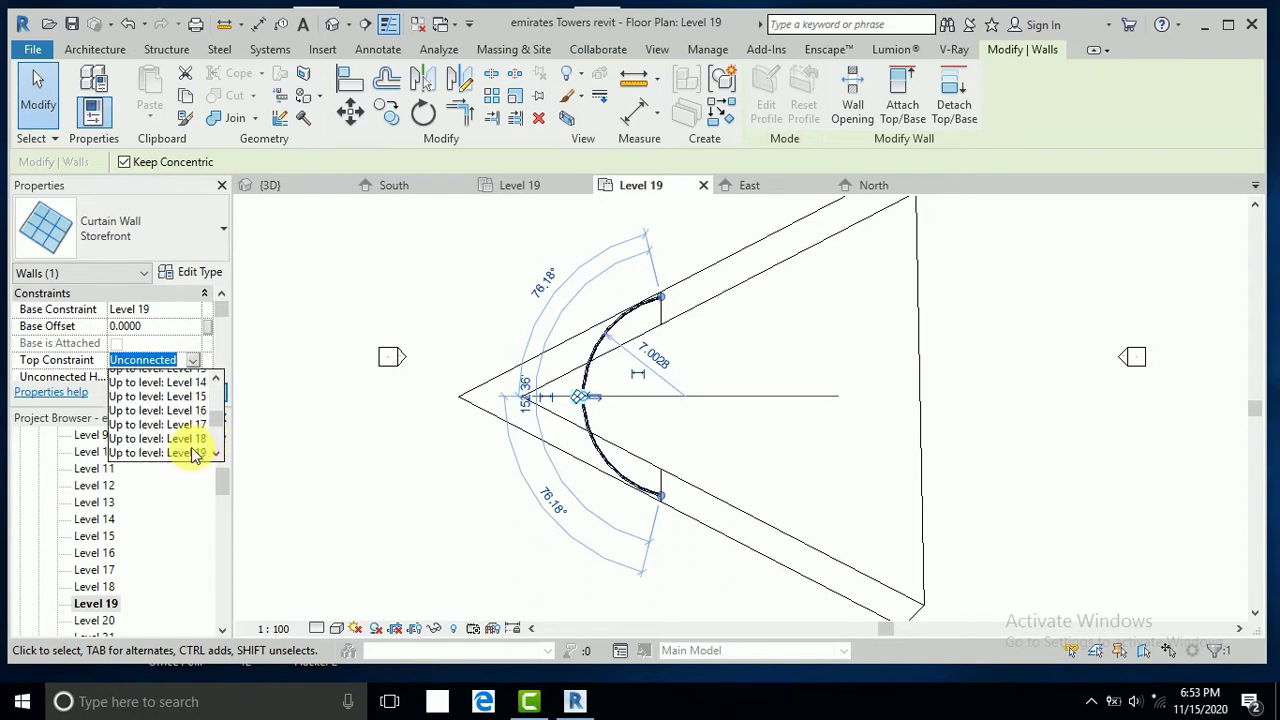
scroll(196, 455, "down", 2)
scroll(196, 452, "down", 1)
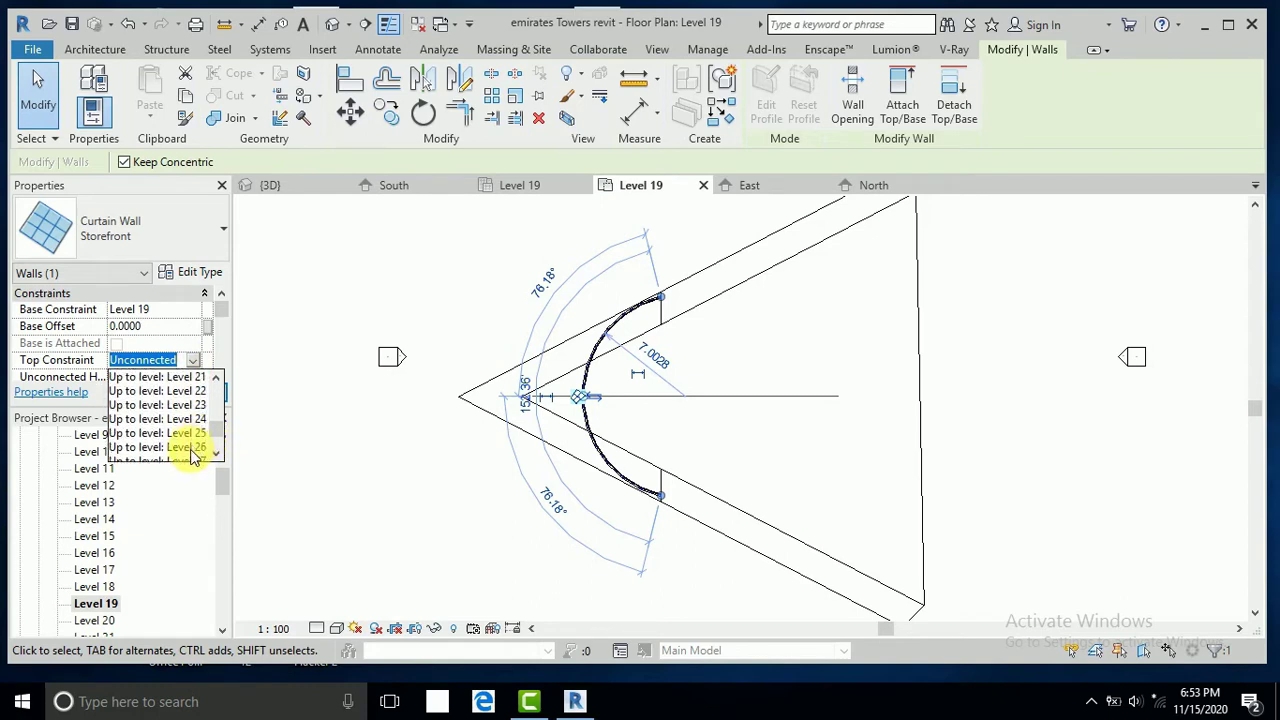
left_click(190, 447)
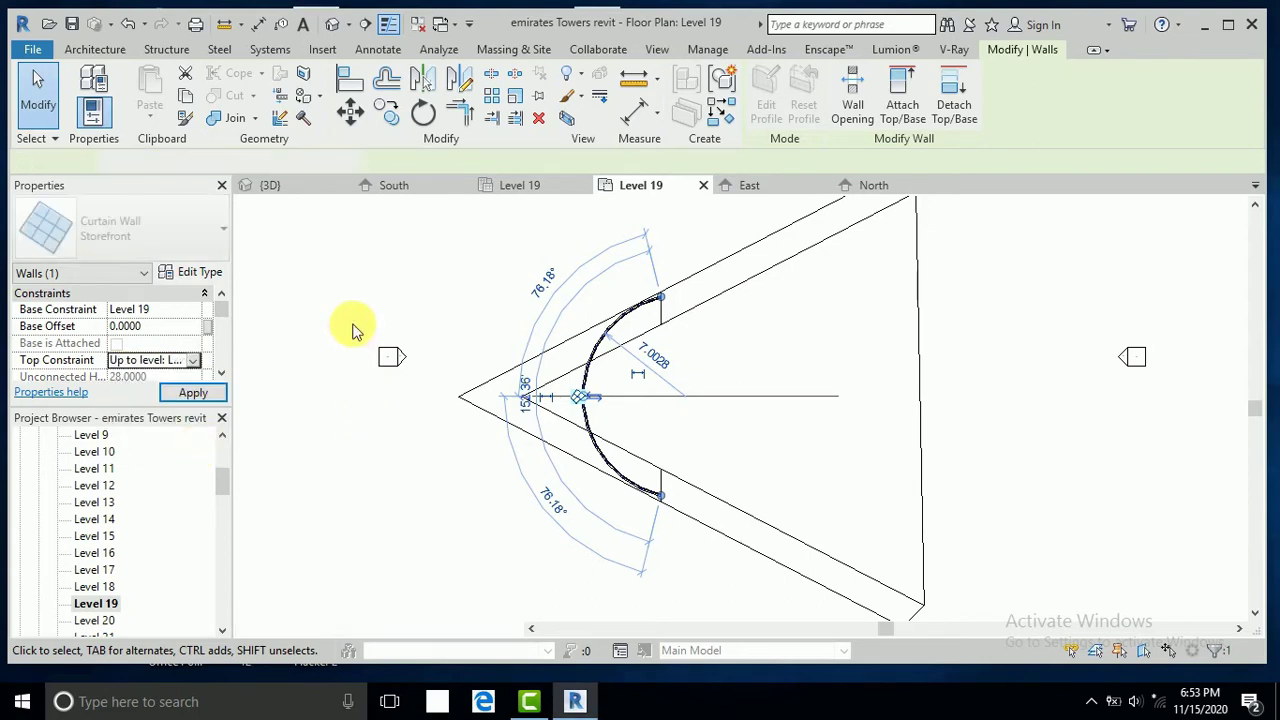
left_click(345, 349)
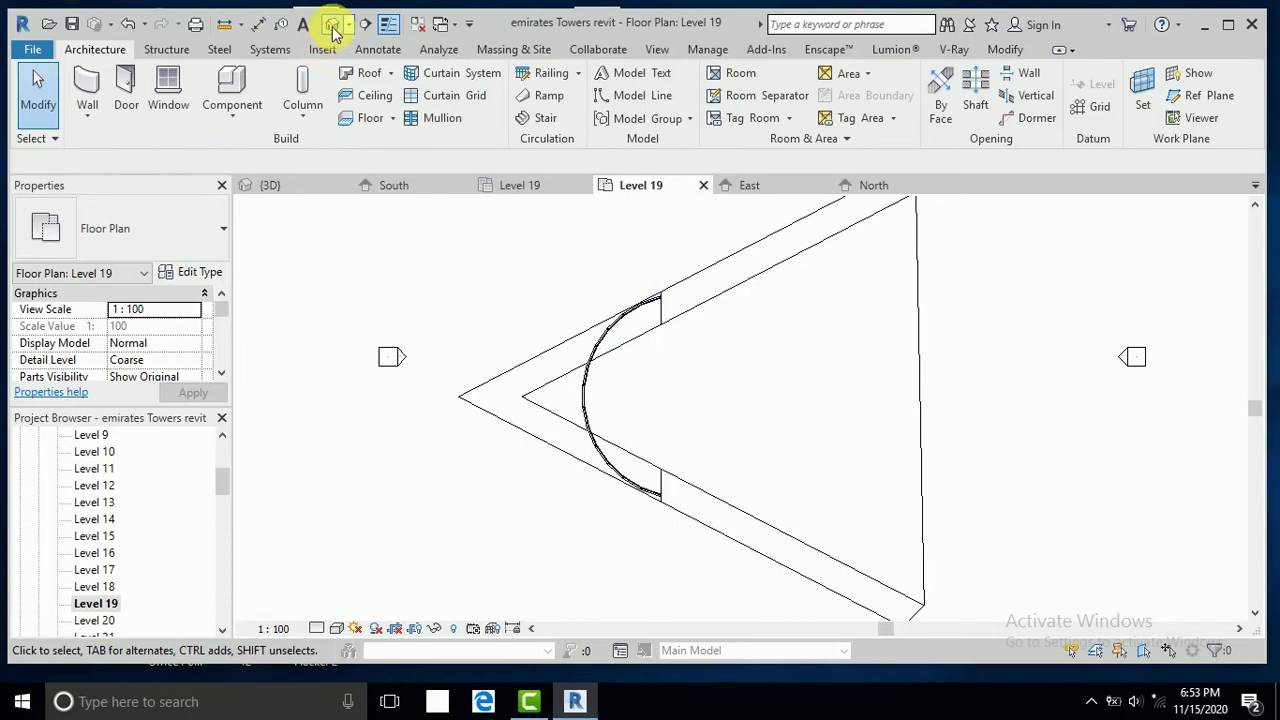
Open the default 3D view, change its visual style, and orbit to view the curved storefront.
left_click(333, 24)
scroll(734, 363, "up", 2)
scroll(850, 385, "up", 3)
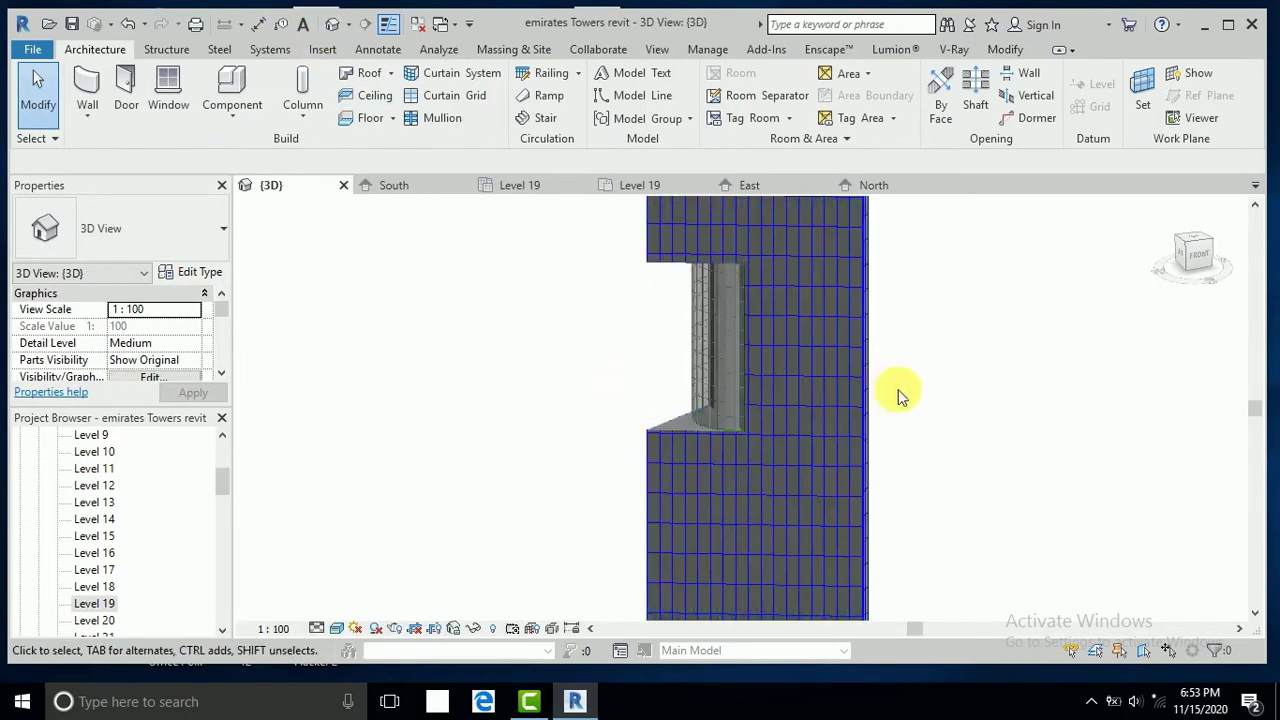
mouse_move(897, 395)
middle_mouse_down("shift")
mouse_move(720, 300)
mouse_move(630, 432)
mouse_move(663, 434)
mouse_move(794, 309)
mouse_move(886, 269)
mouse_move(737, 274)
mouse_move(631, 326)
mouse_move(663, 420)
mouse_move(700, 451)
middle_mouse_up("shift")
left_click(340, 628)
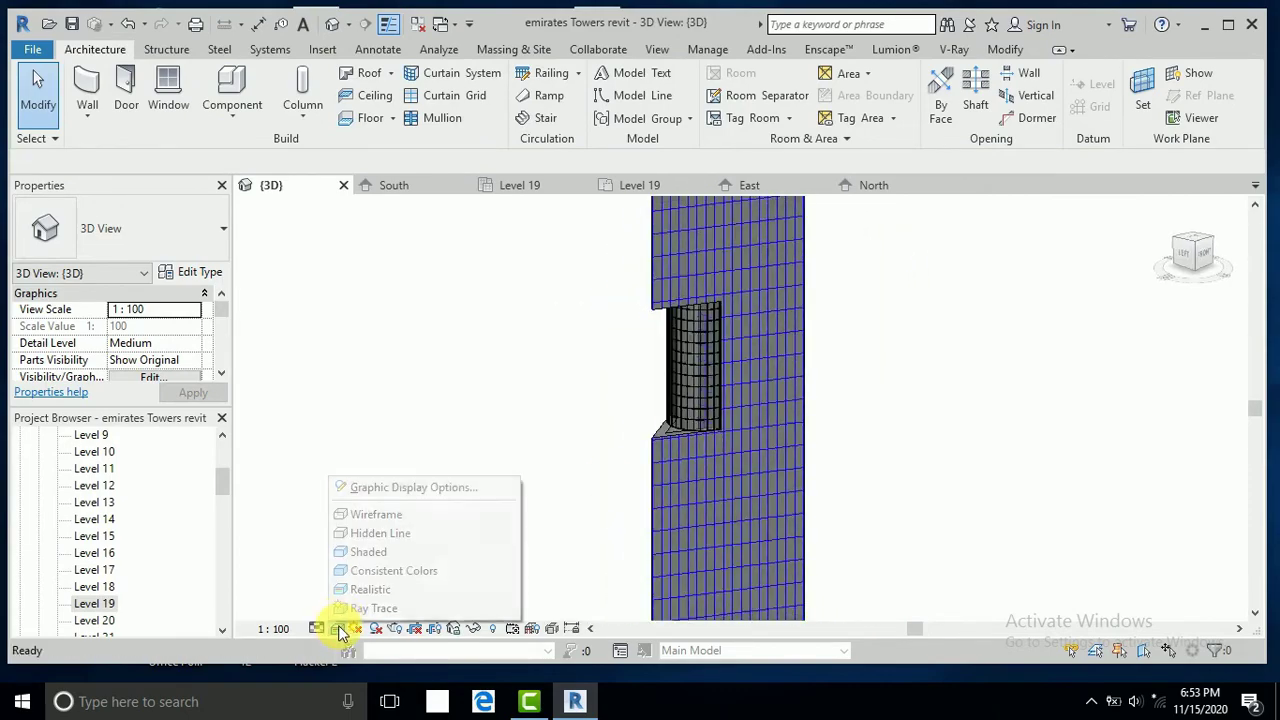
left_click(350, 588)
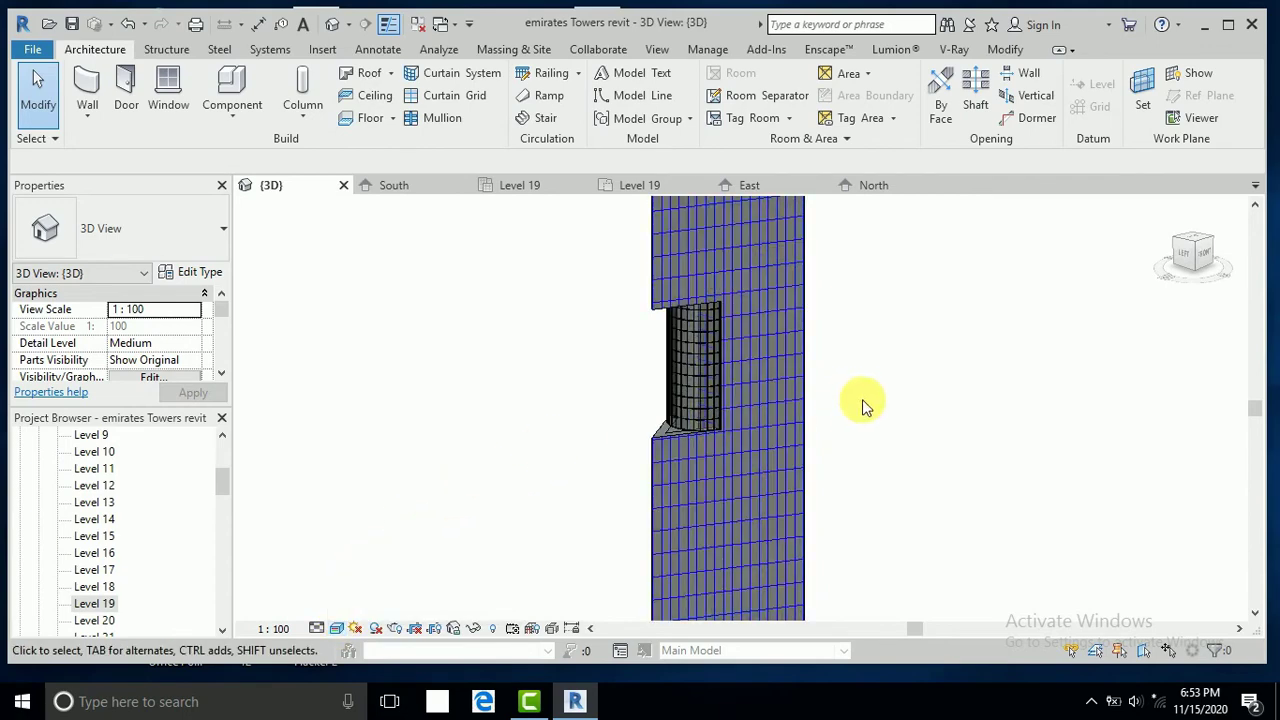
mouse_move(866, 405)
middle_mouse_down("shift")
mouse_move(766, 417)
mouse_move(766, 434)
middle_mouse_up("shift")
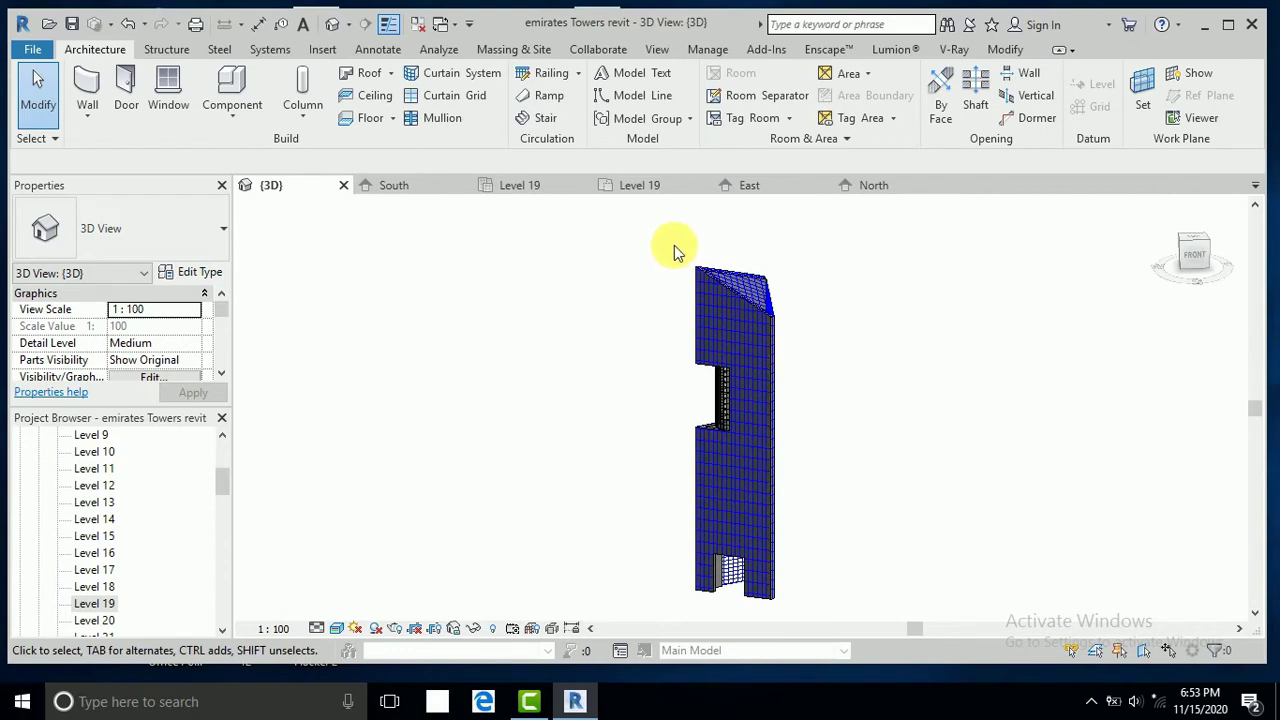
middle_click_drag(674, 247, 691, 266, "shift")
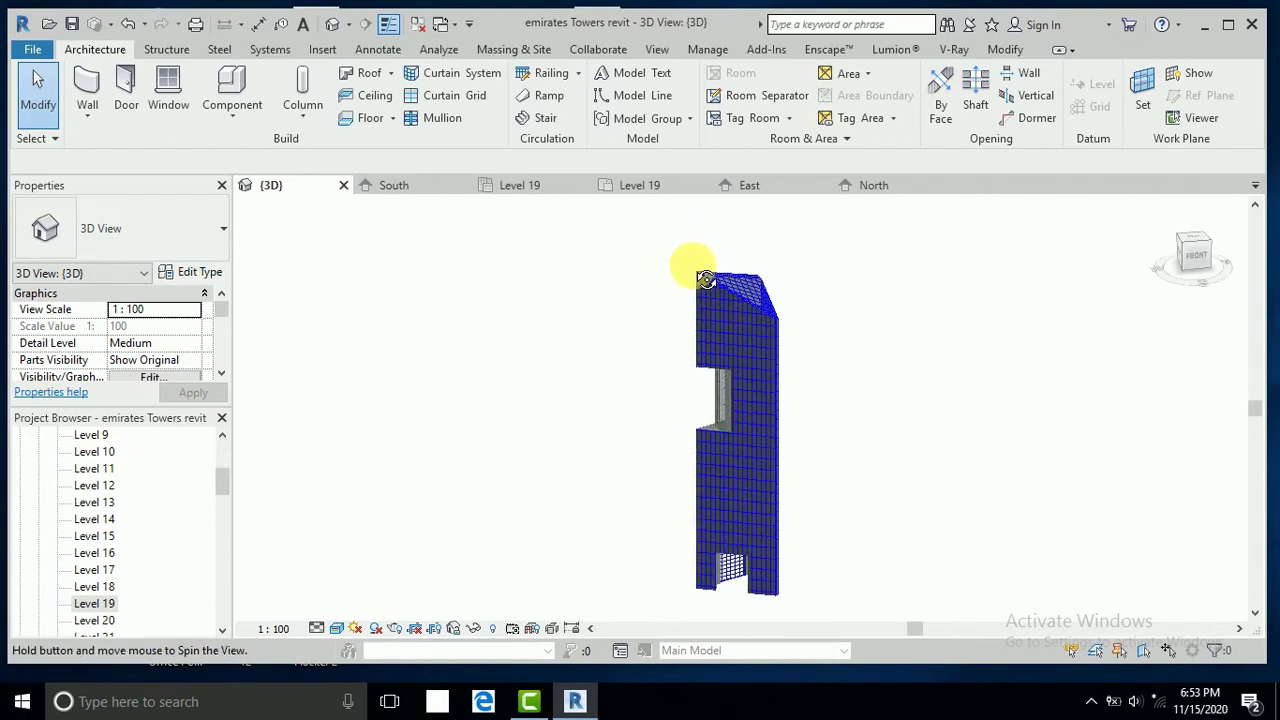
left_click(219, 492)
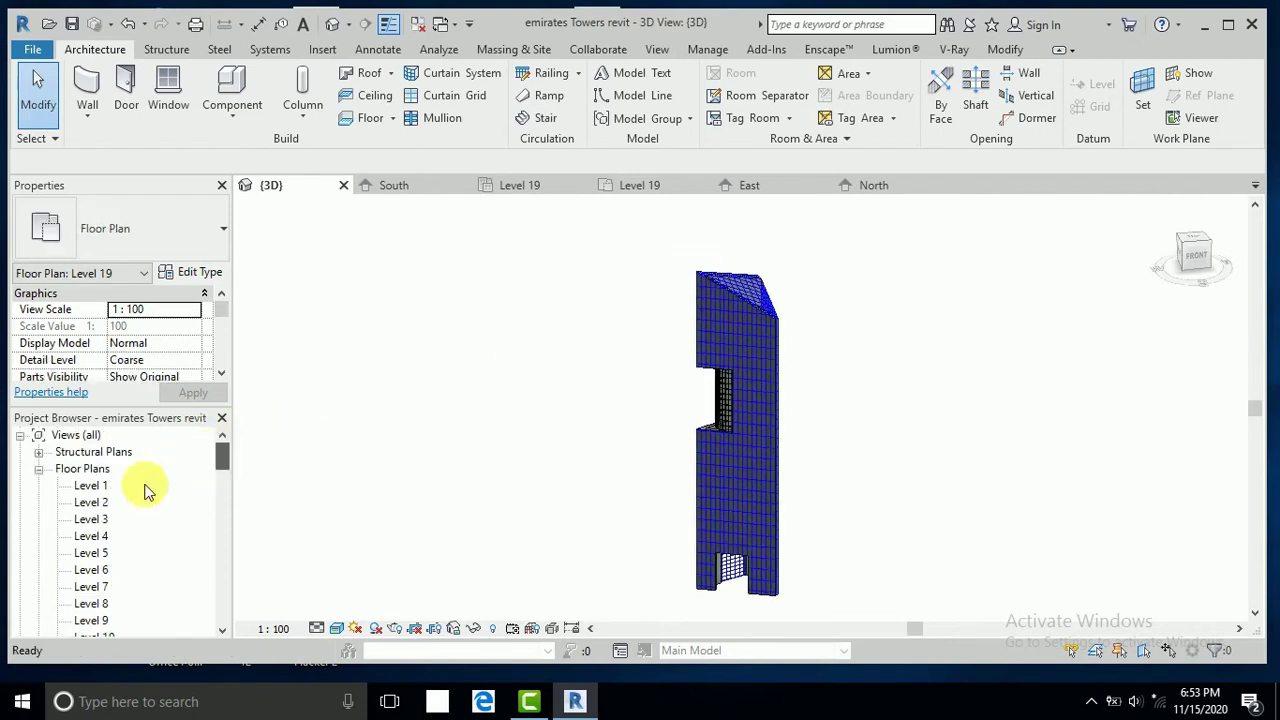
Open the Level 1 floor plan and pan to the tower's pointed tip.
double_click(92, 486)
scroll(674, 441, "down", 2)
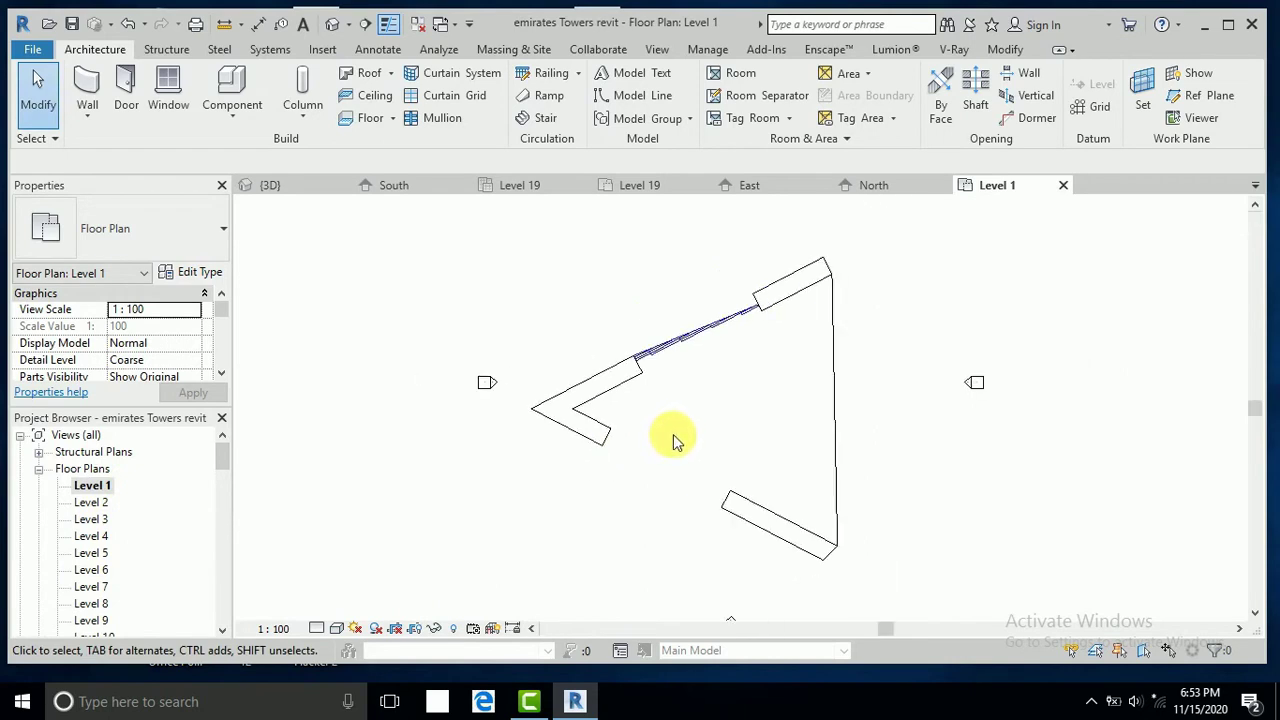
scroll(674, 441, "down", 2)
scroll(615, 452, "up", 2)
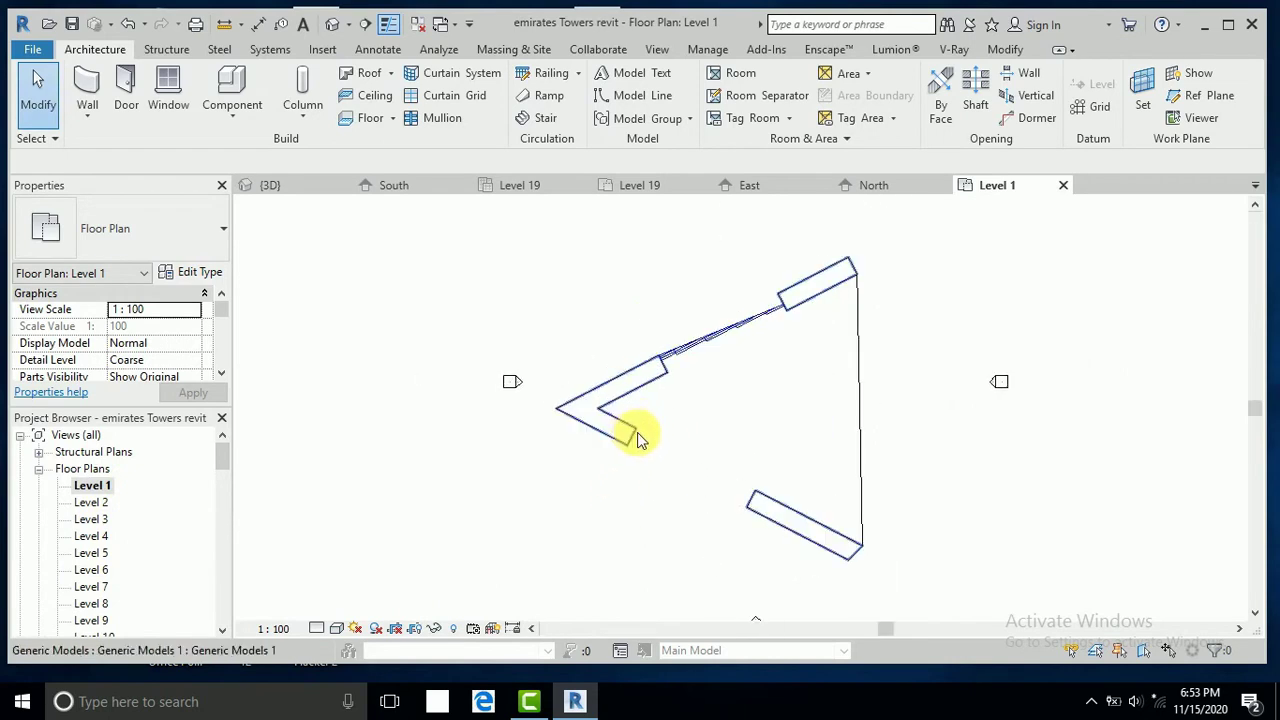
middle_click_drag(663, 457, 797, 486)
scroll(840, 350, "up", 3)
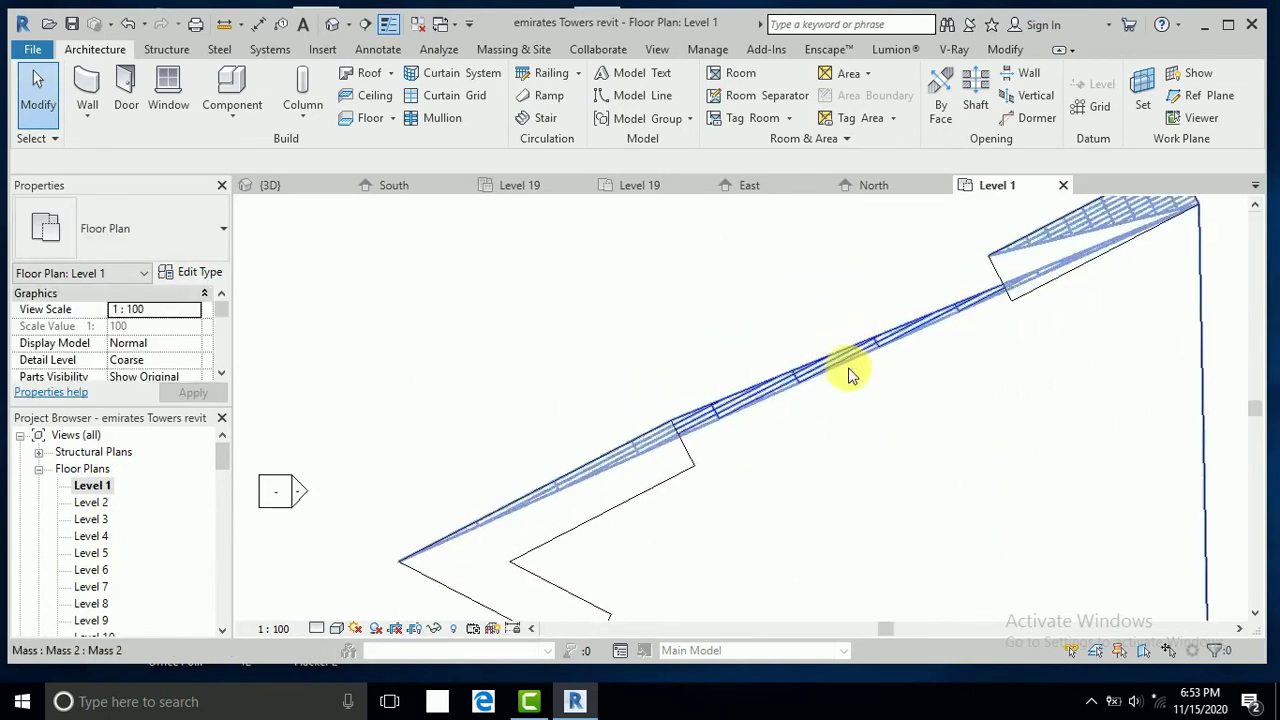
scroll(851, 409, "down", 2)
scroll(790, 425, "down", 2)
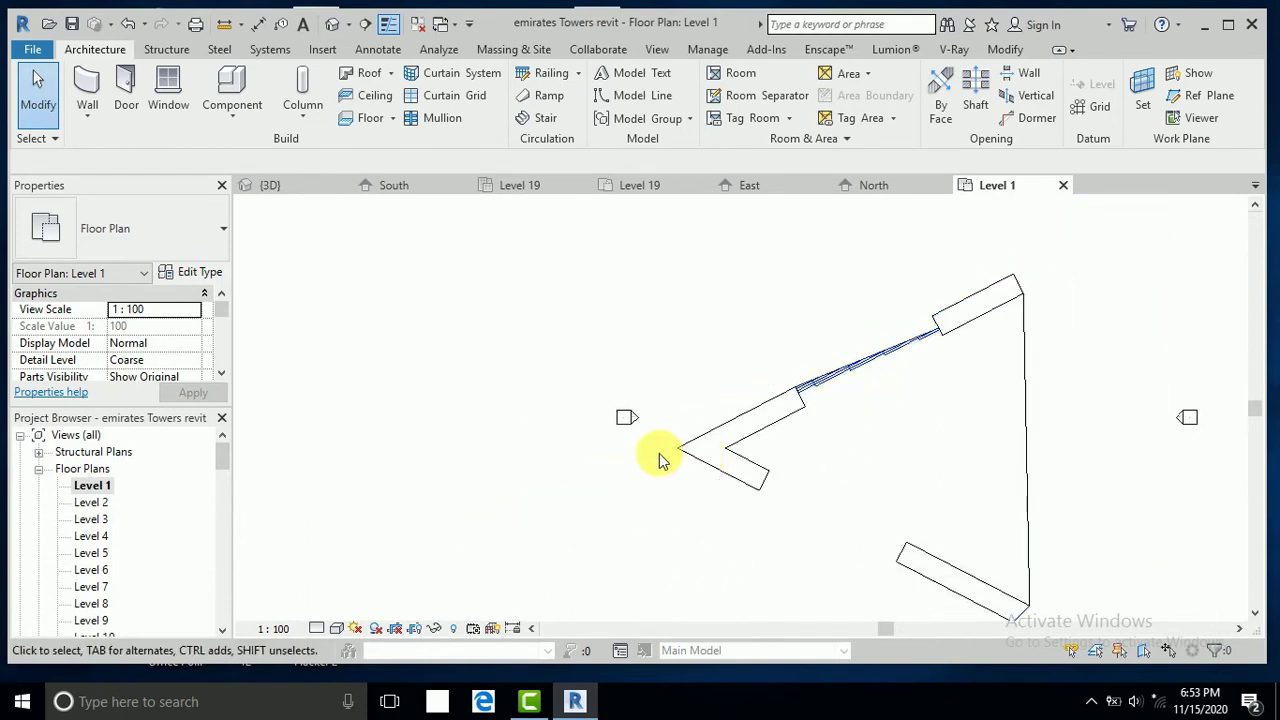
scroll(660, 460, "up", 2)
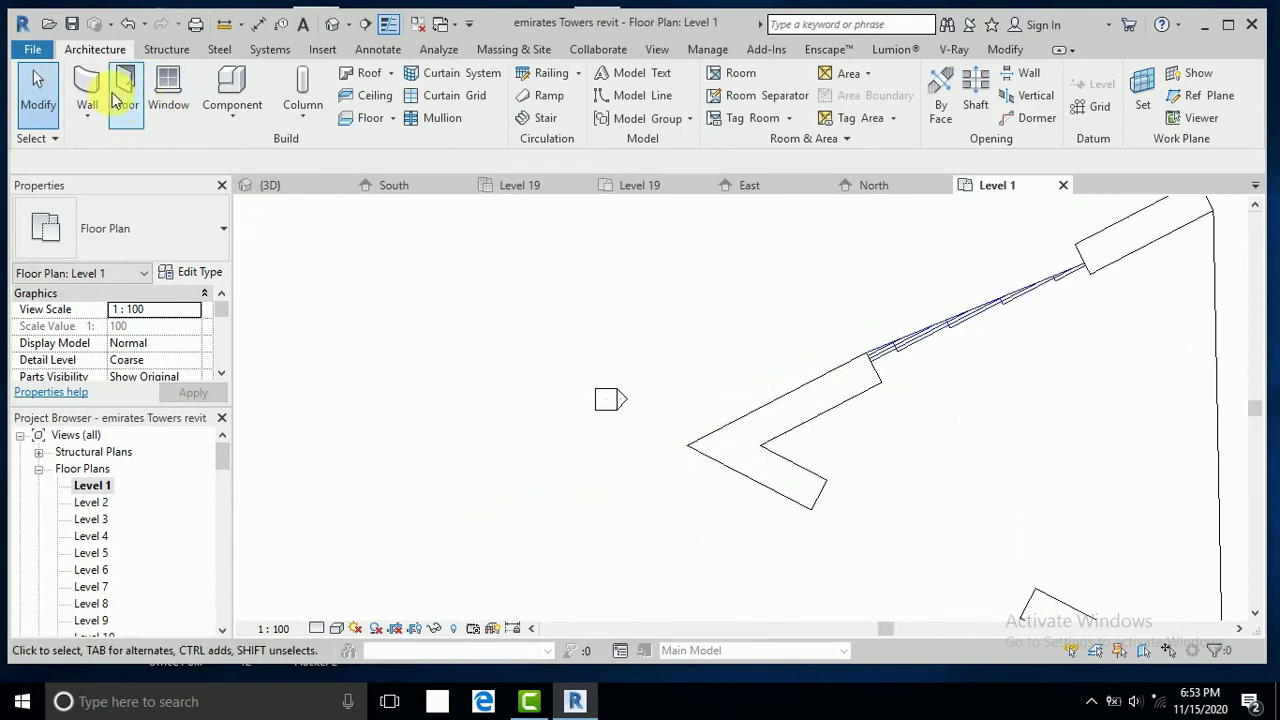
Start a Model In-Place component in the Walls category, named Walls 1.
left_click(234, 117)
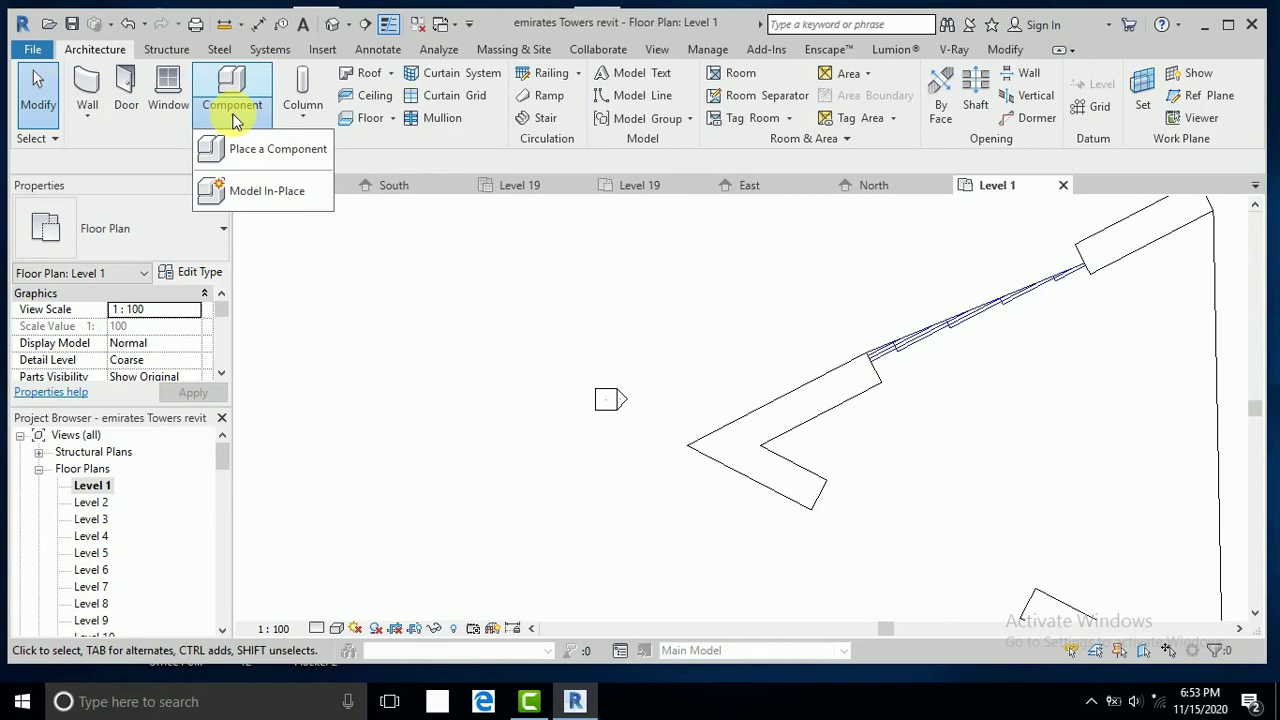
left_click(252, 188)
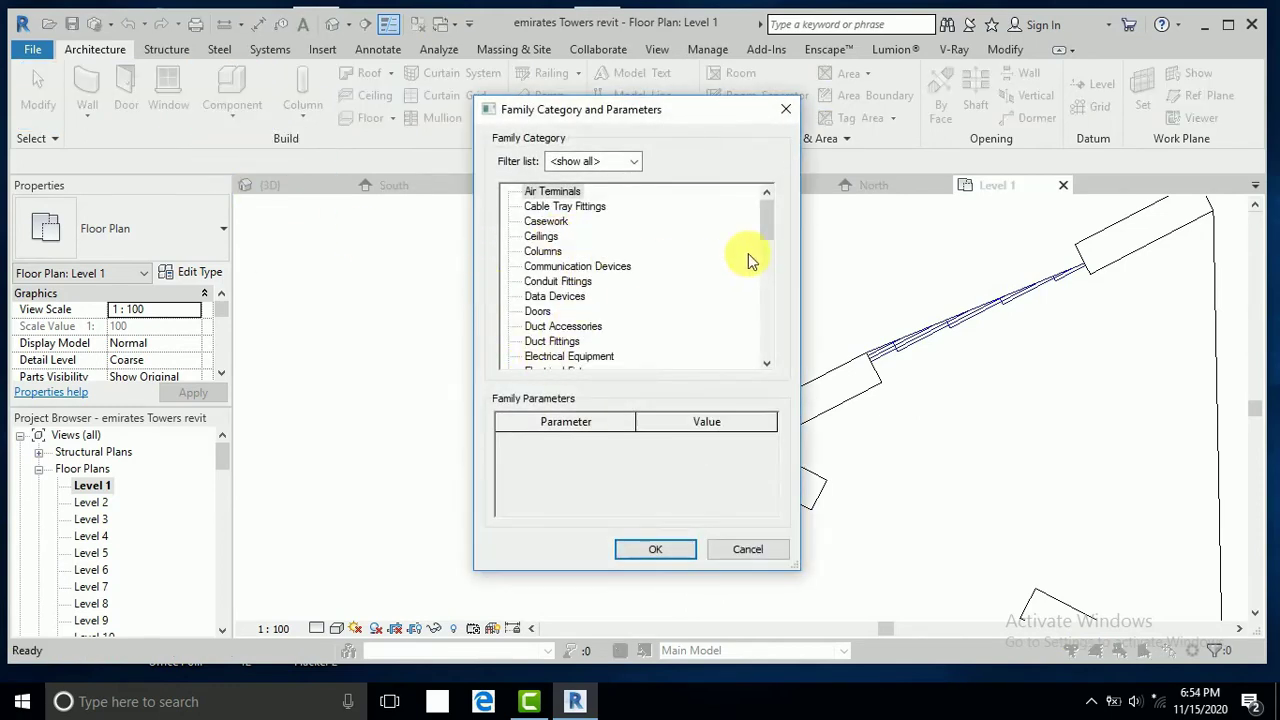
scroll(752, 260, "down", 10)
scroll(751, 357, "down", 2)
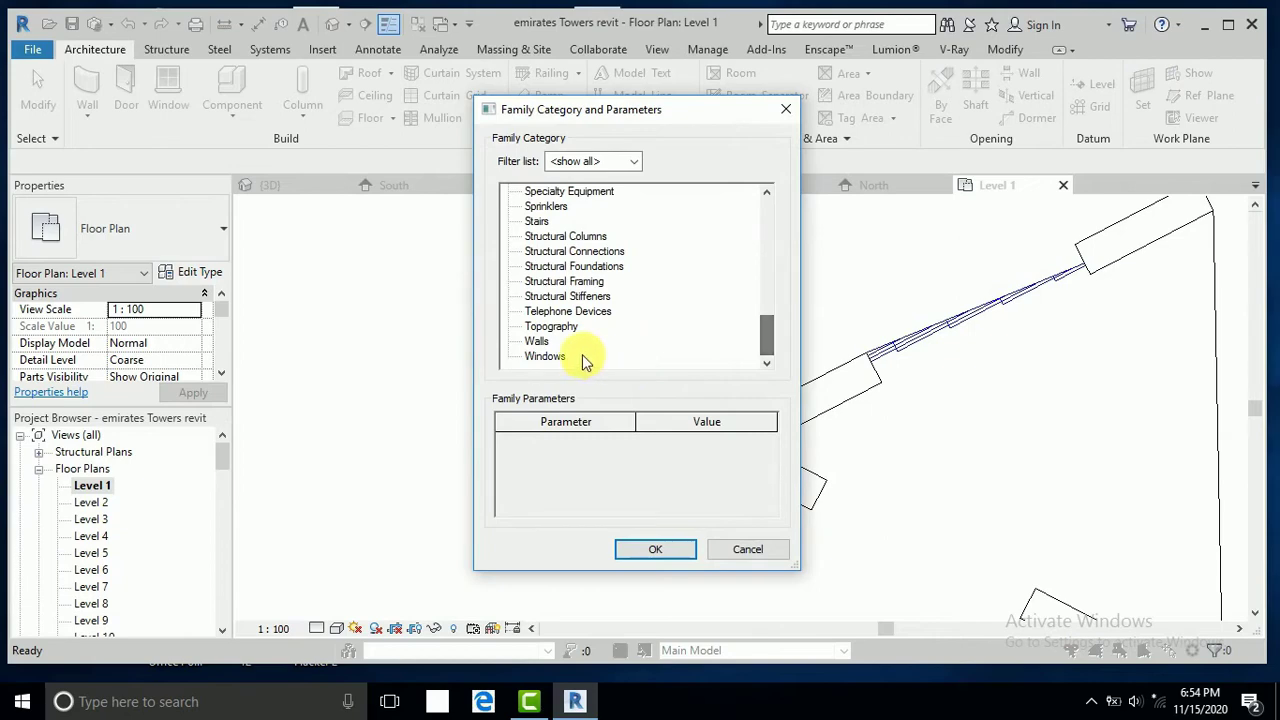
left_click(645, 549)
left_click(678, 467)
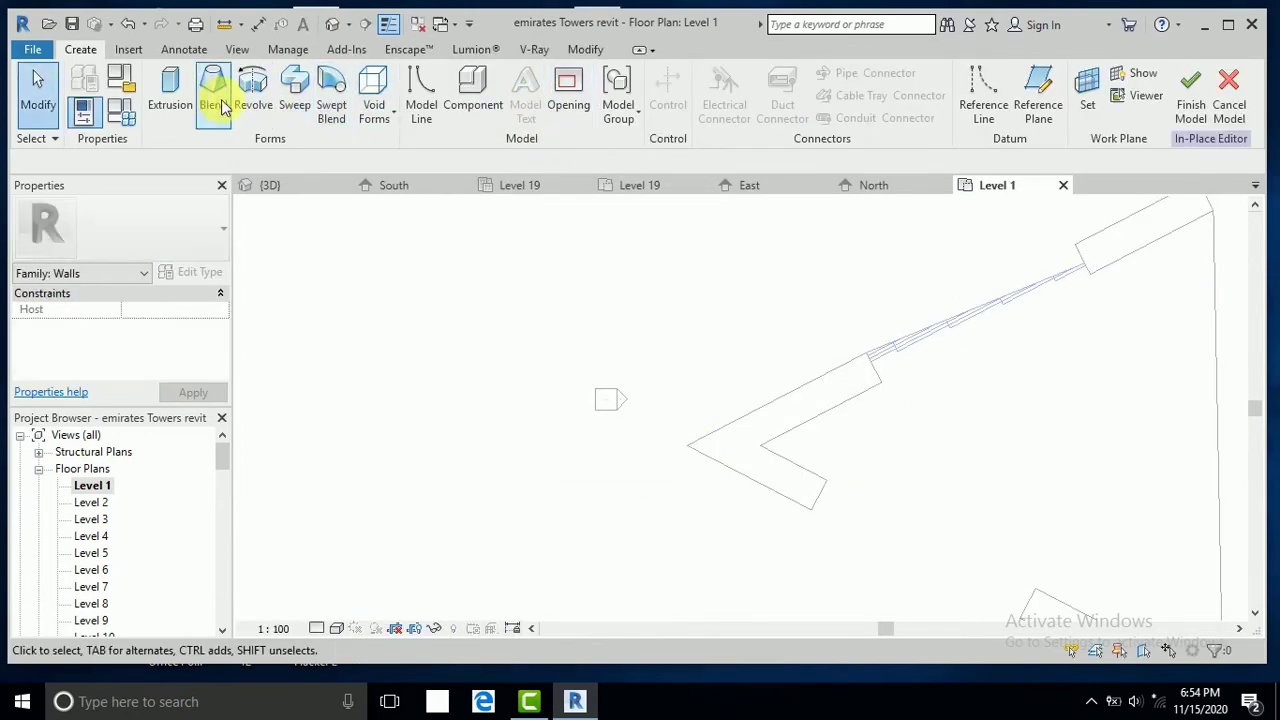
Sketch a closed four-line extrusion outline around the plan's pointed tip.
left_click(172, 100)
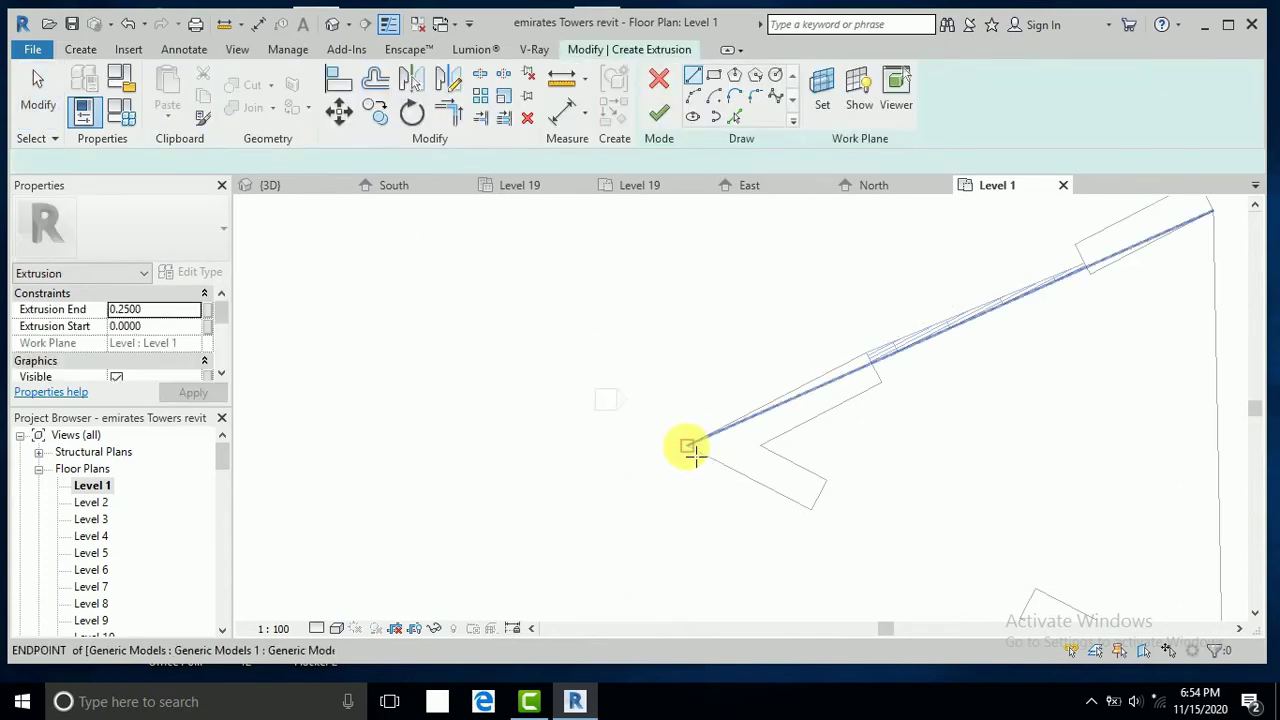
scroll(690, 447, "up", 2)
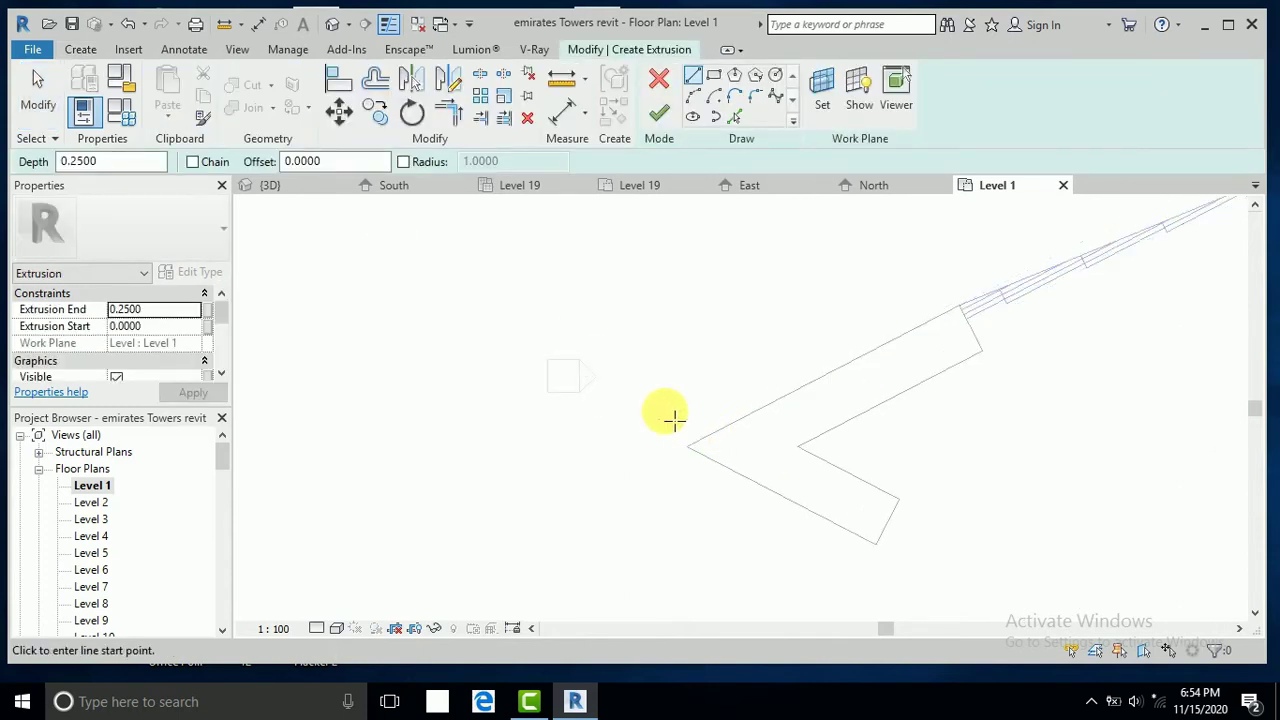
left_click(734, 118)
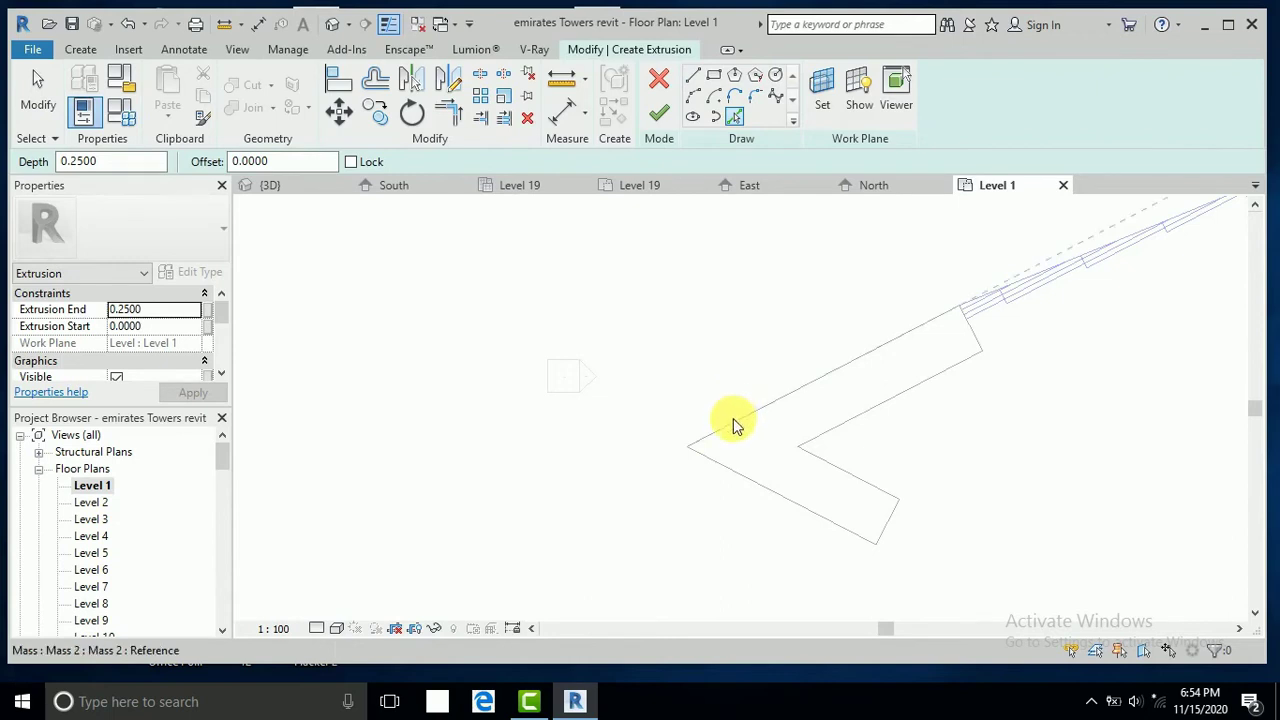
left_click(692, 80)
left_click(687, 446)
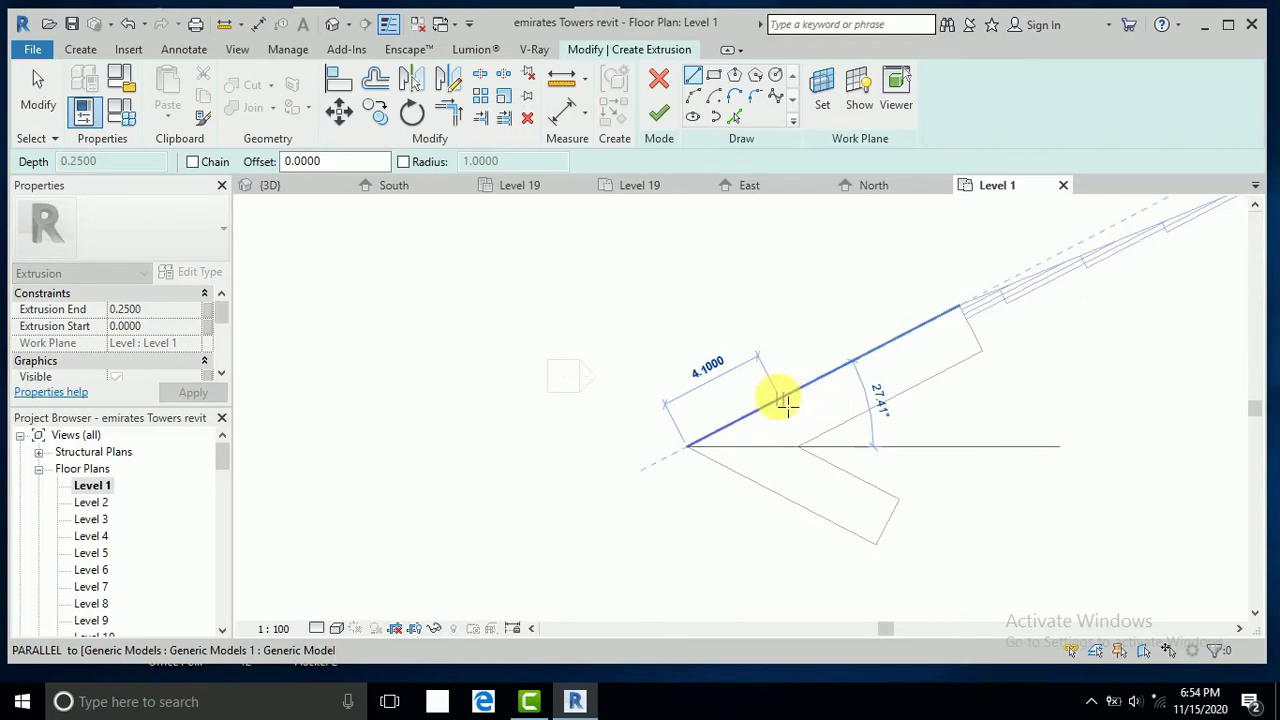
left_click(787, 403)
left_click(803, 452)
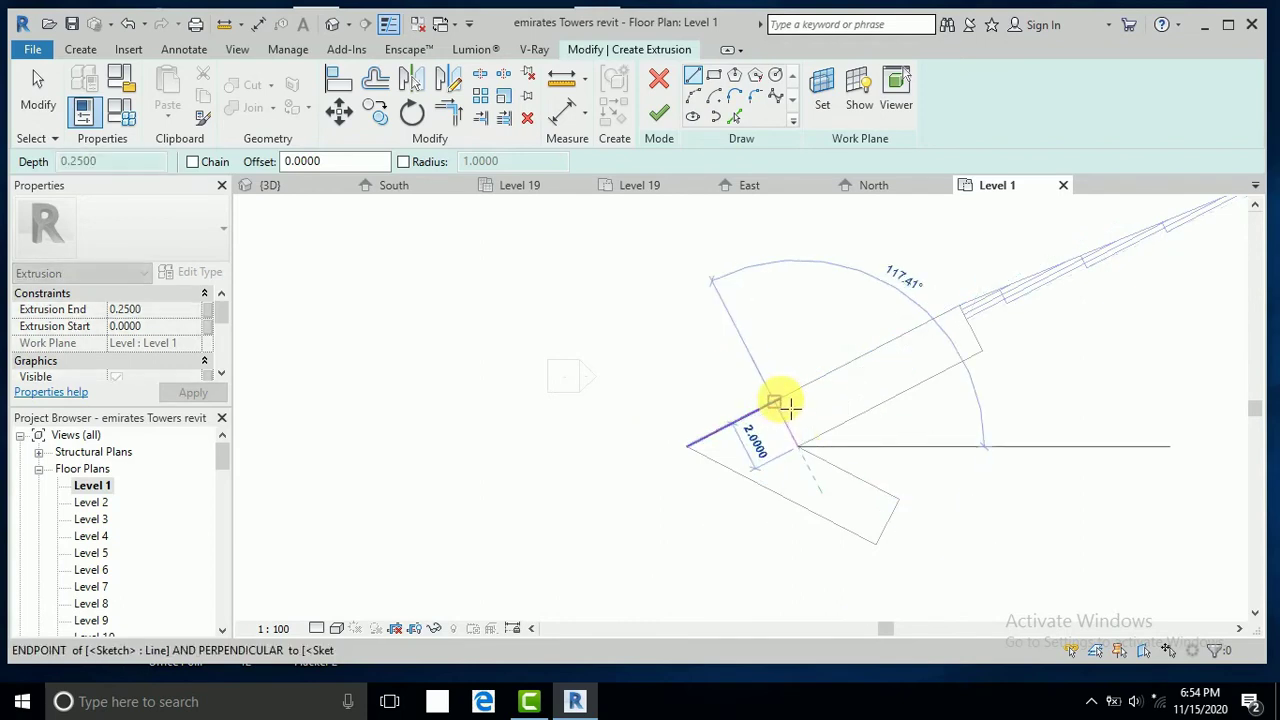
left_click(787, 401)
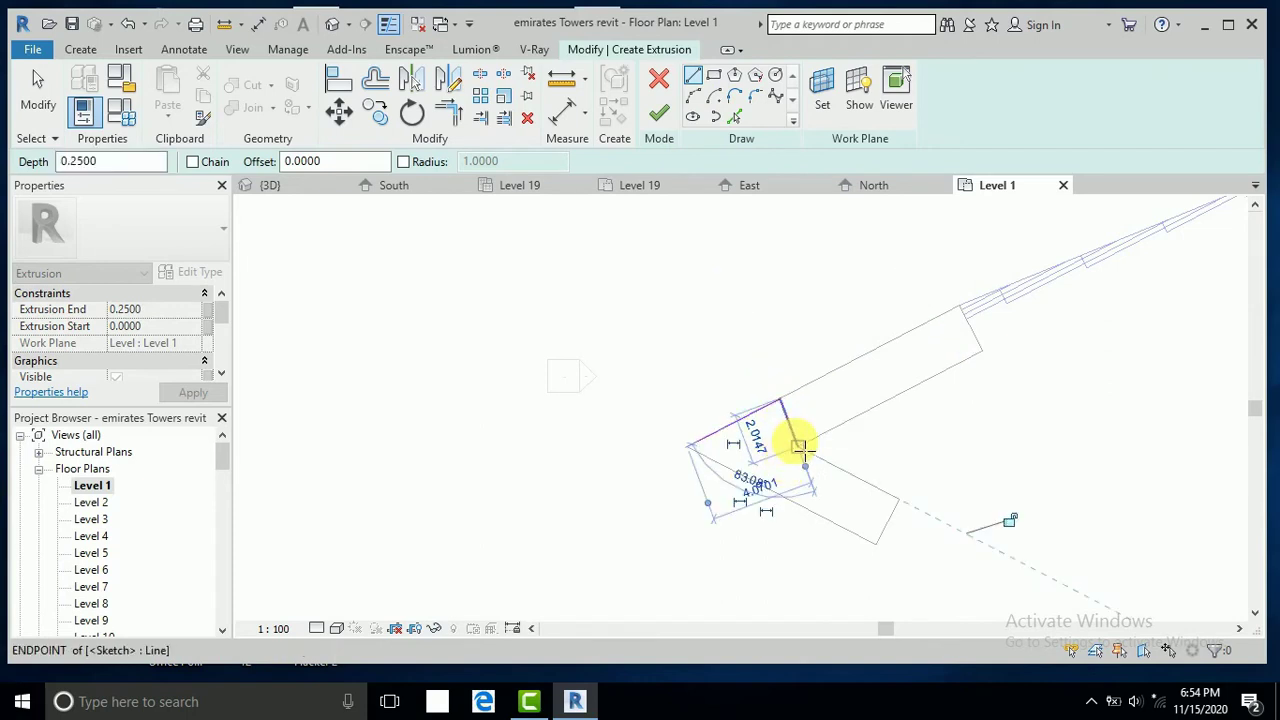
left_click(774, 491)
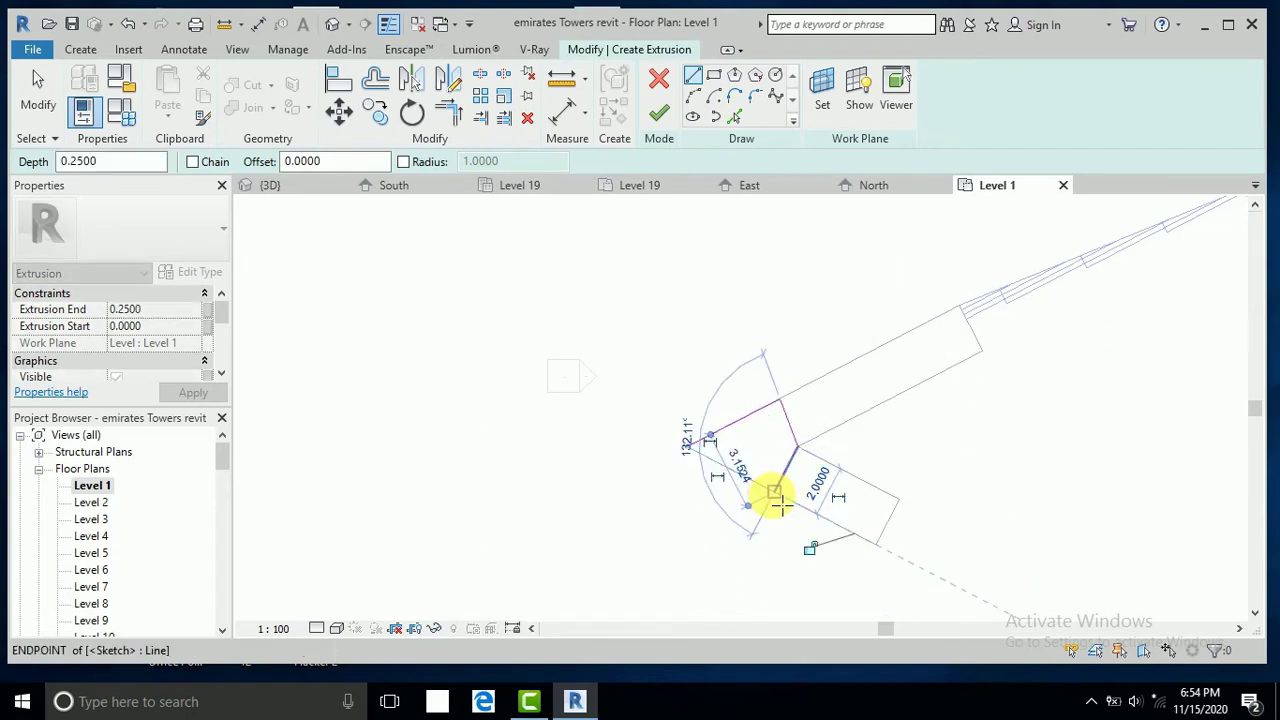
left_click(687, 447)
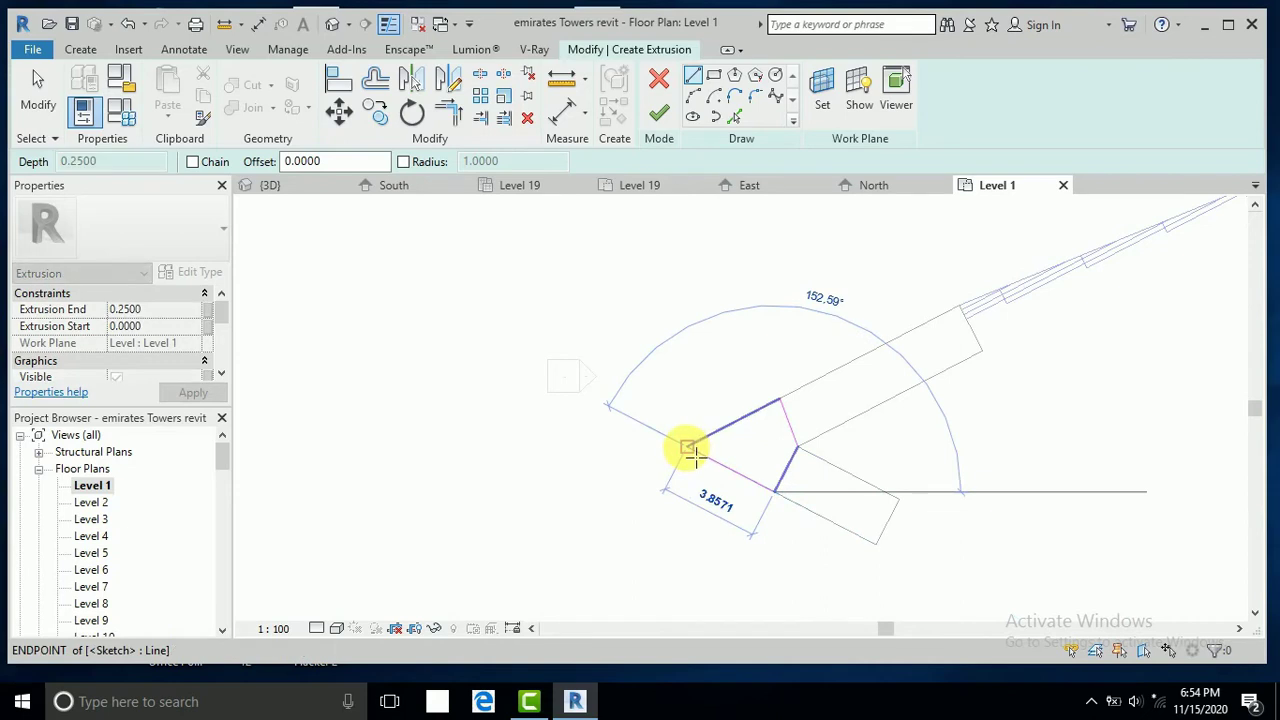
left_click(57, 108)
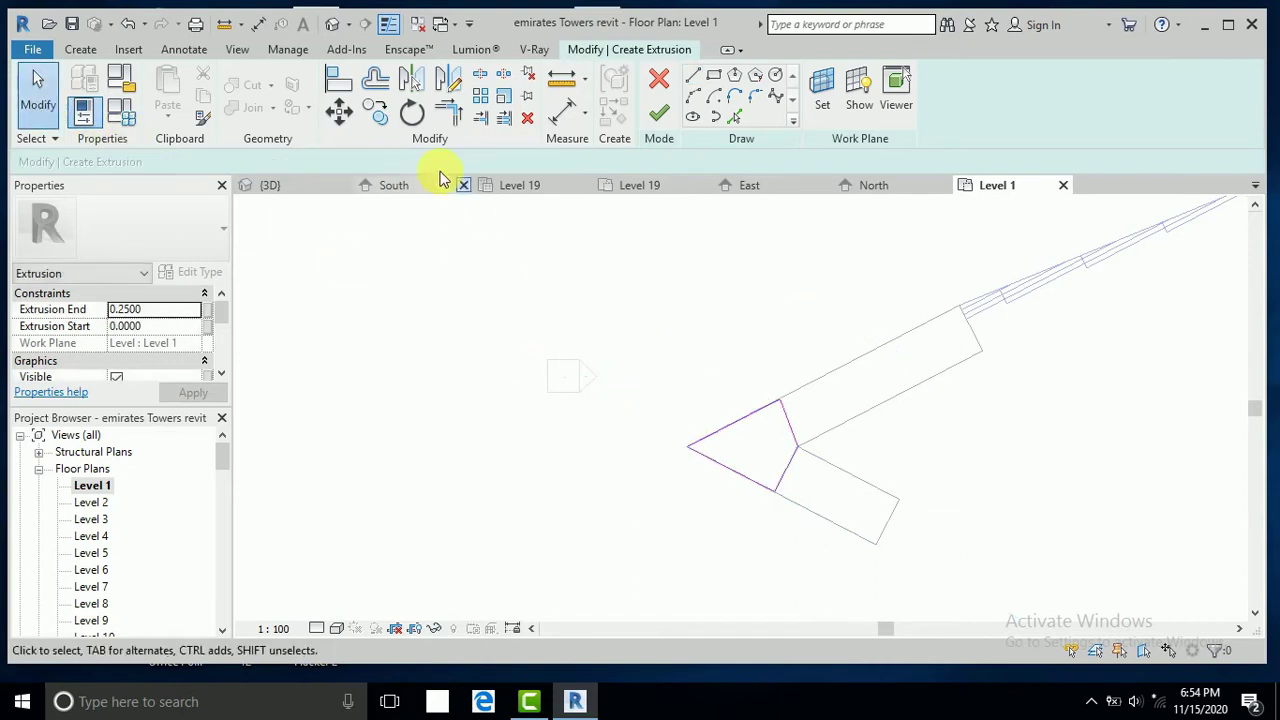
Finish the extrusion sketch and switch to the 3D view of the tower.
left_click(654, 118)
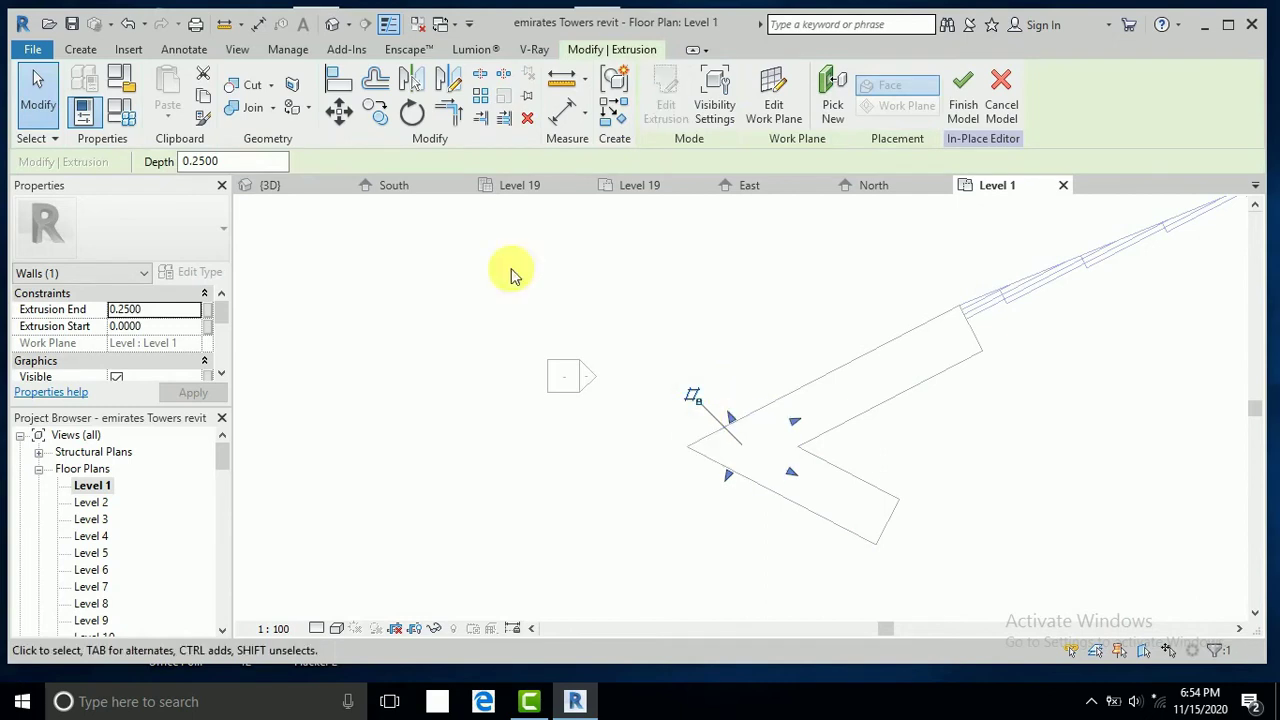
left_click(333, 24)
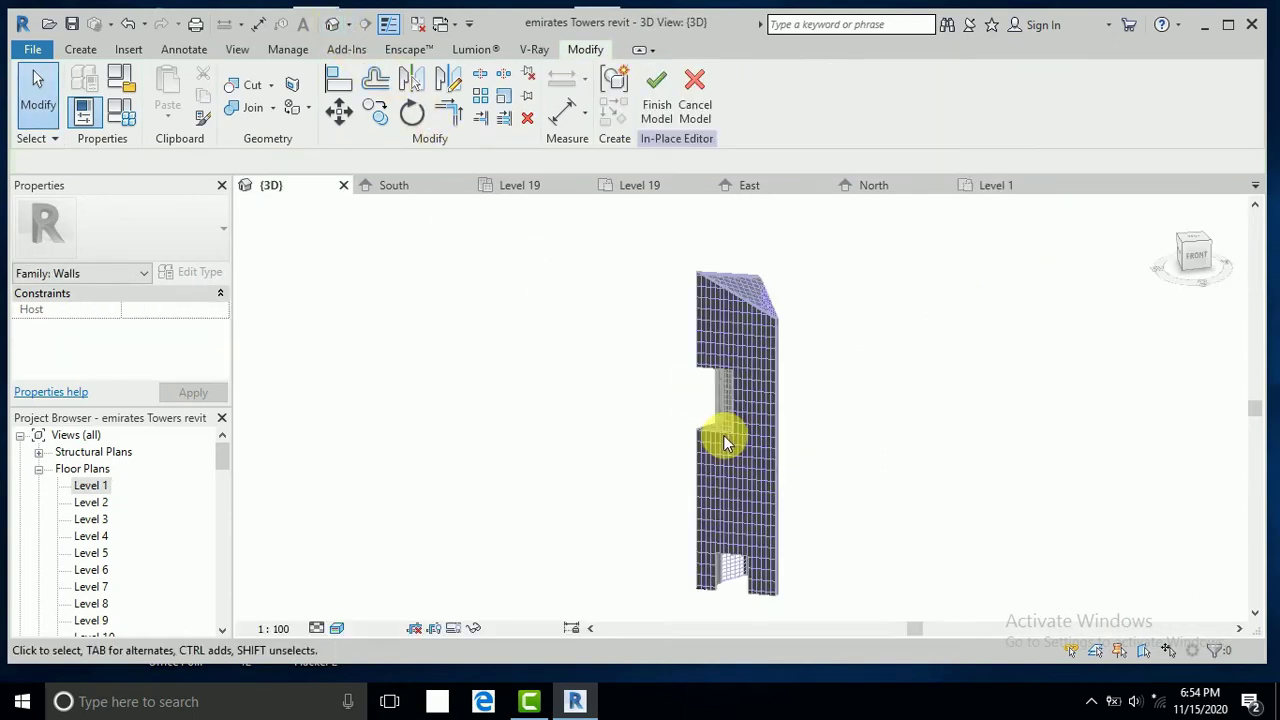
scroll(703, 552, "up", 3)
scroll(690, 535, "up", 2)
scroll(660, 495, "up", 2)
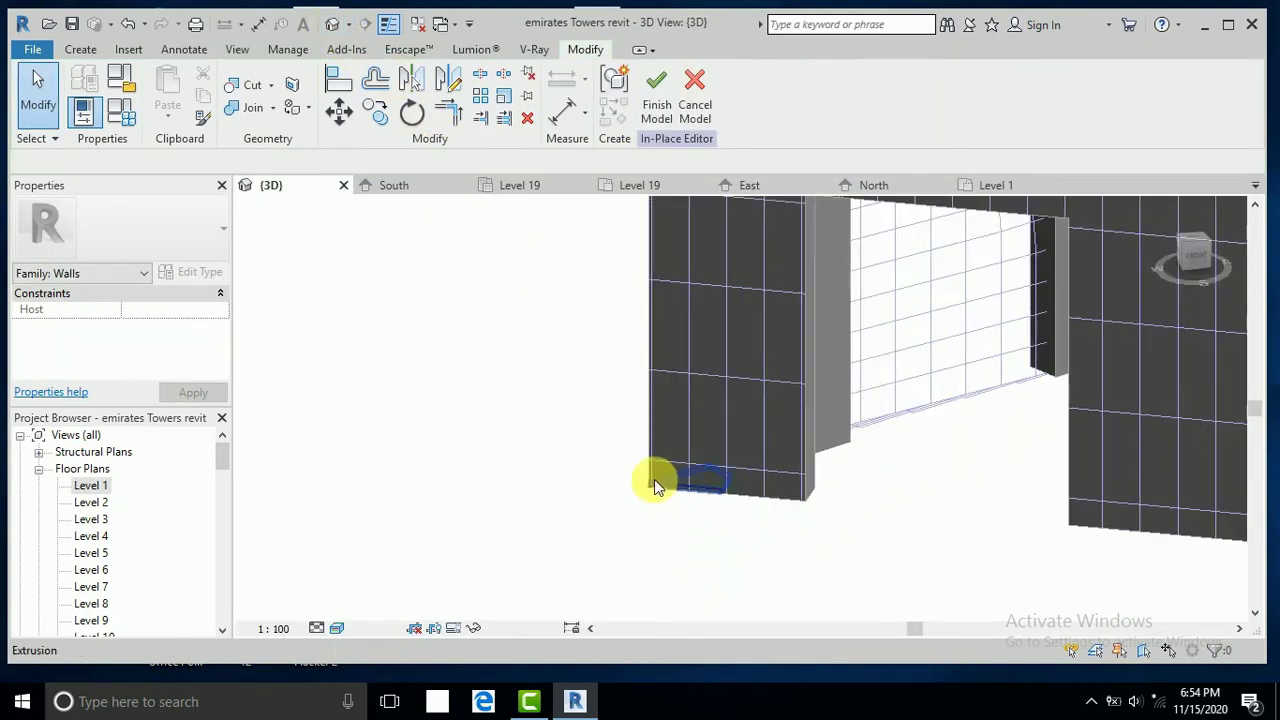
Stretch the extrusion up past the tower top and snap its bottom to the sloped roof edge.
left_click(656, 487)
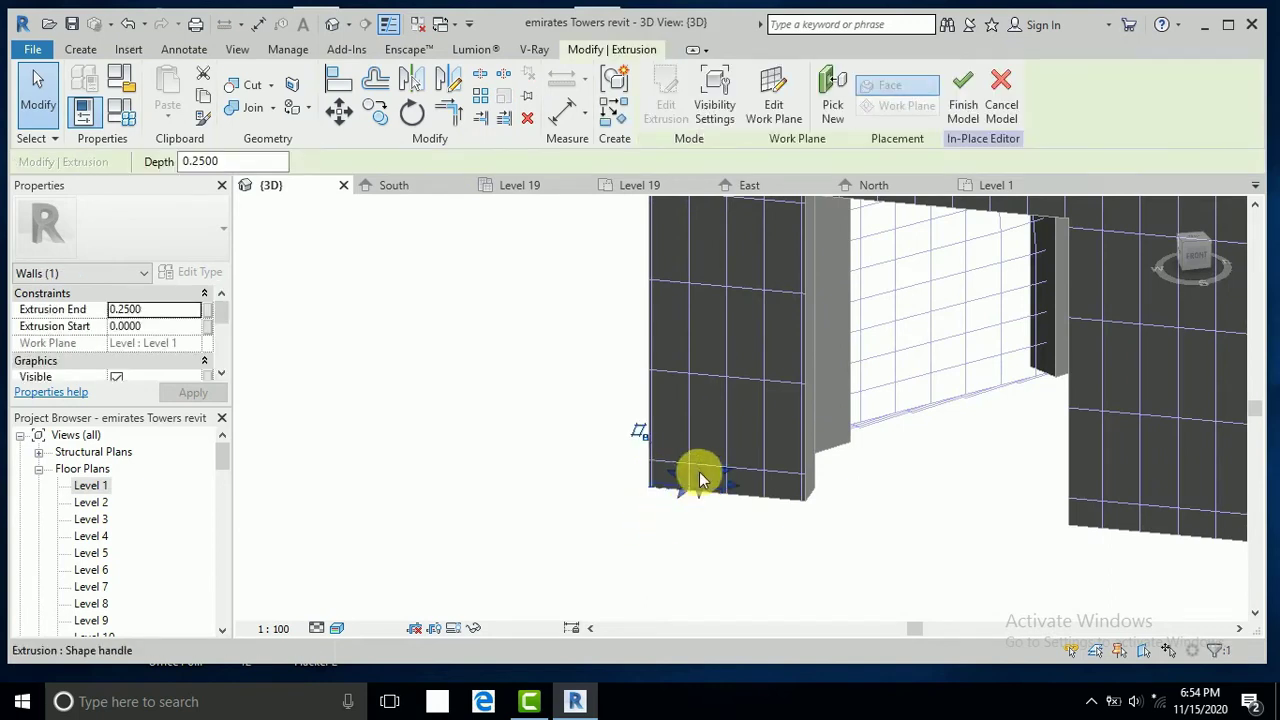
left_click_drag(698, 478, 698, 408)
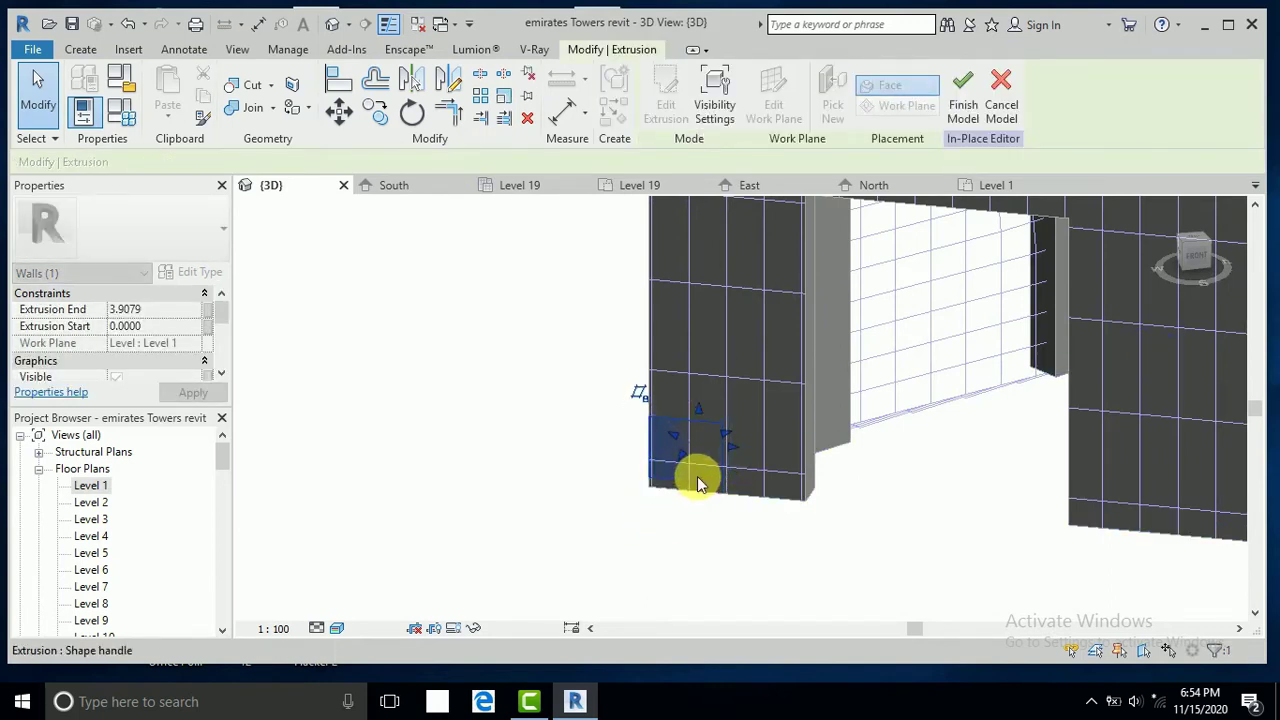
left_click_drag(698, 483, 700, 476)
scroll(705, 540, "down", 3)
scroll(705, 530, "down", 3)
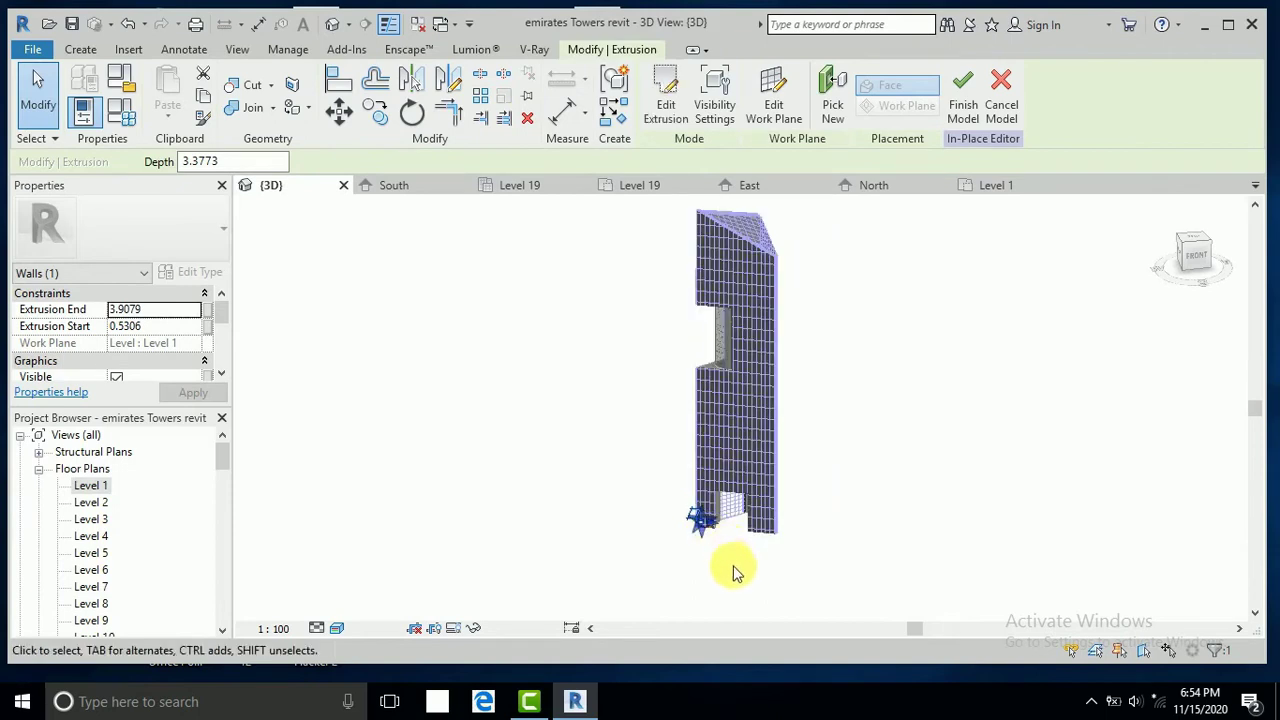
scroll(733, 572, "down", 2)
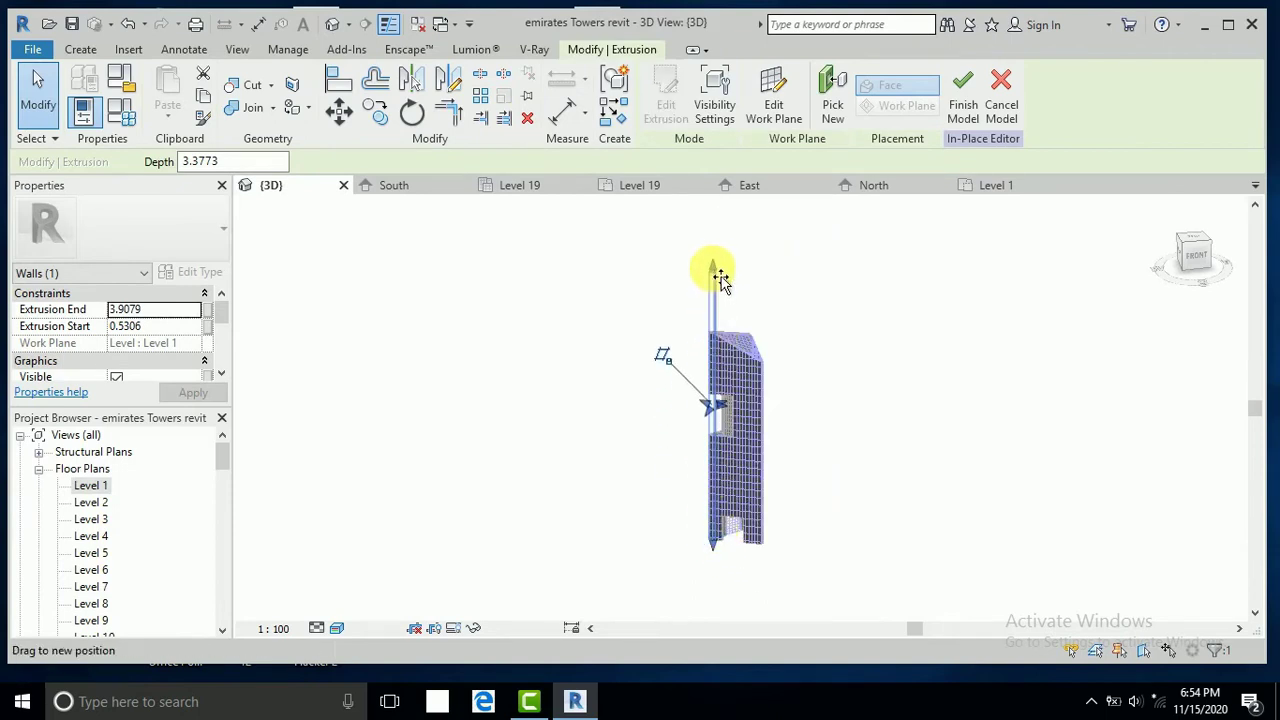
left_click_drag(712, 535, 714, 265)
left_click_drag(714, 543, 724, 347)
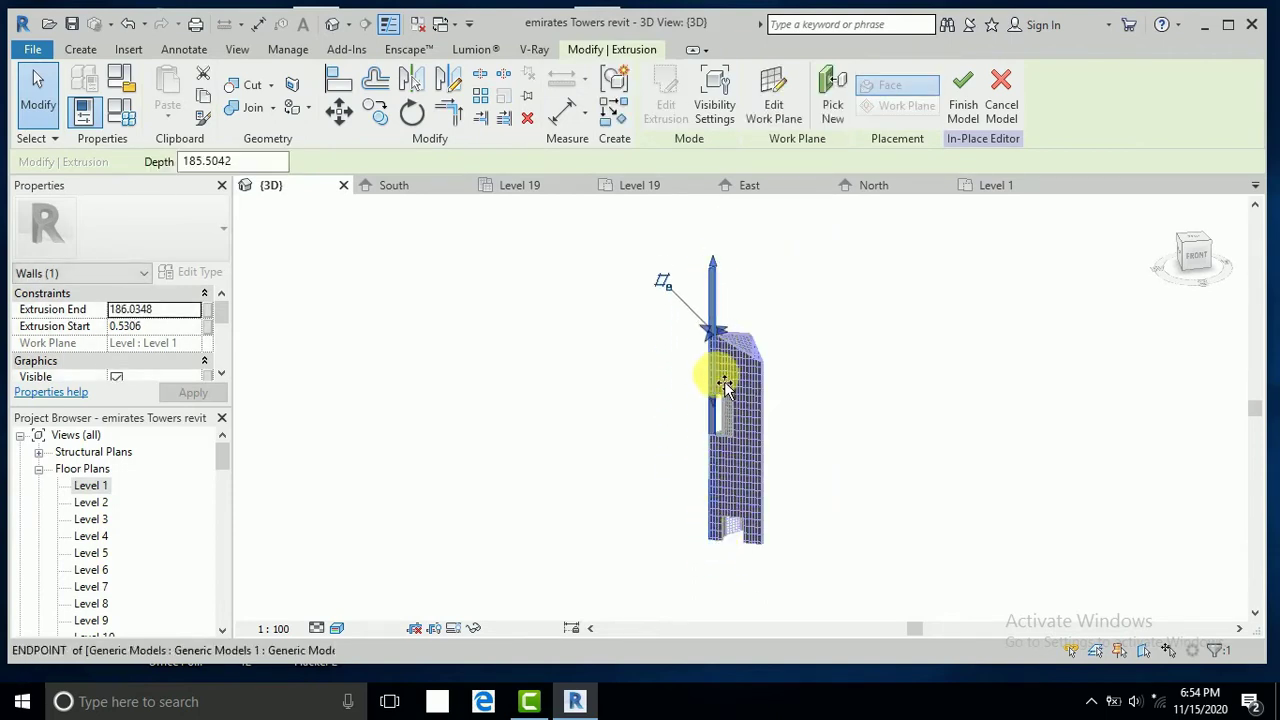
scroll(724, 347, "up", 1)
scroll(709, 314, "up", 2)
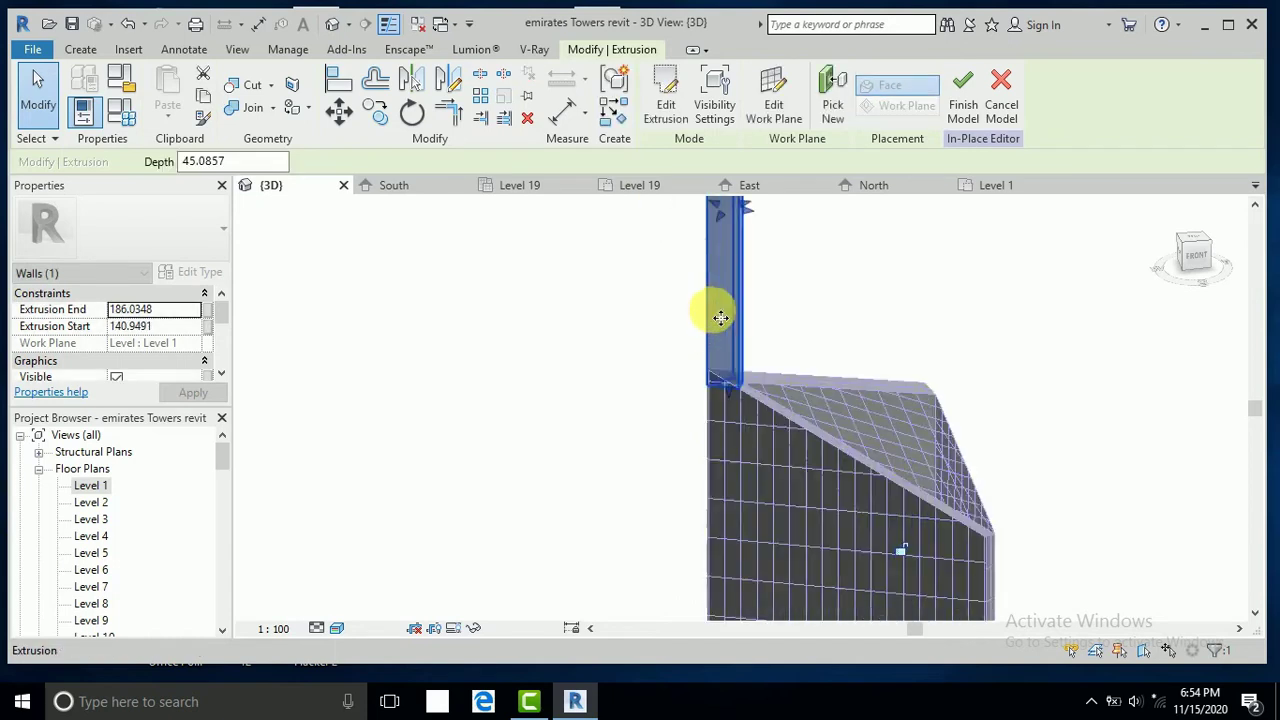
scroll(717, 309, "up", 2)
scroll(731, 417, "up", 2)
scroll(741, 427, "up", 1)
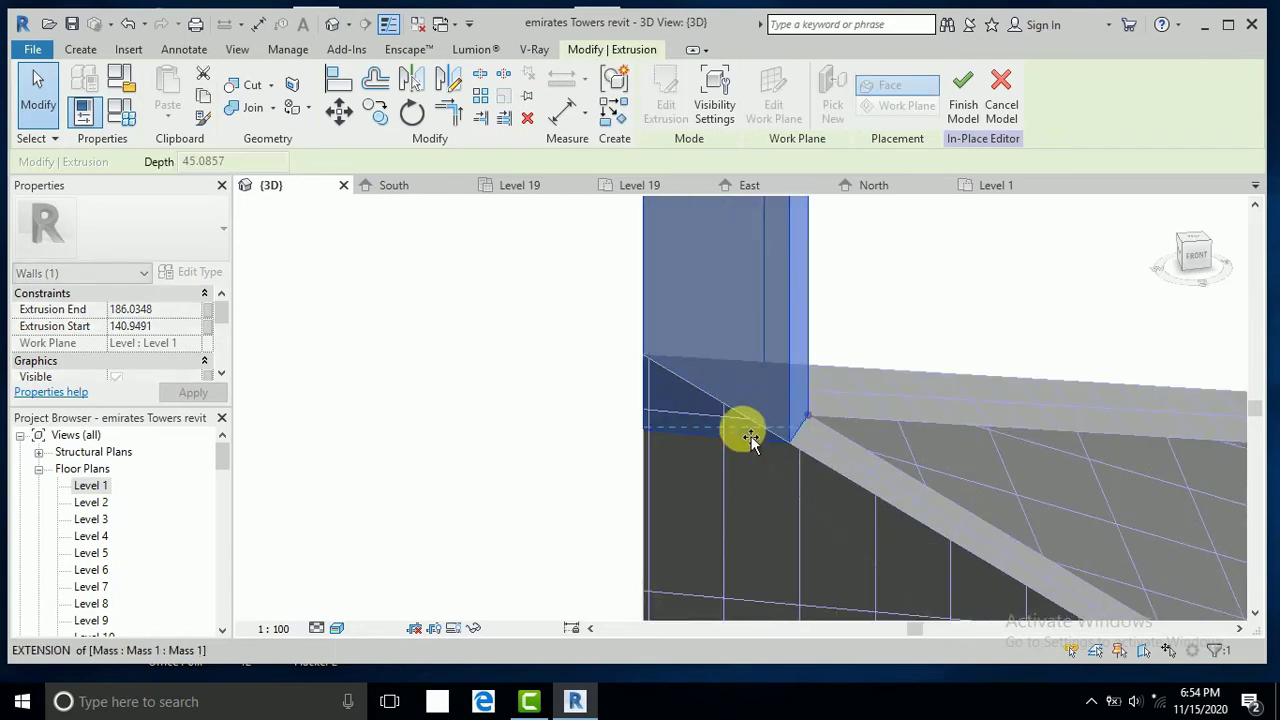
mouse_move(751, 436)
left_mouse_down()
mouse_move(752, 422)
mouse_move(745, 430)
left_mouse_up()
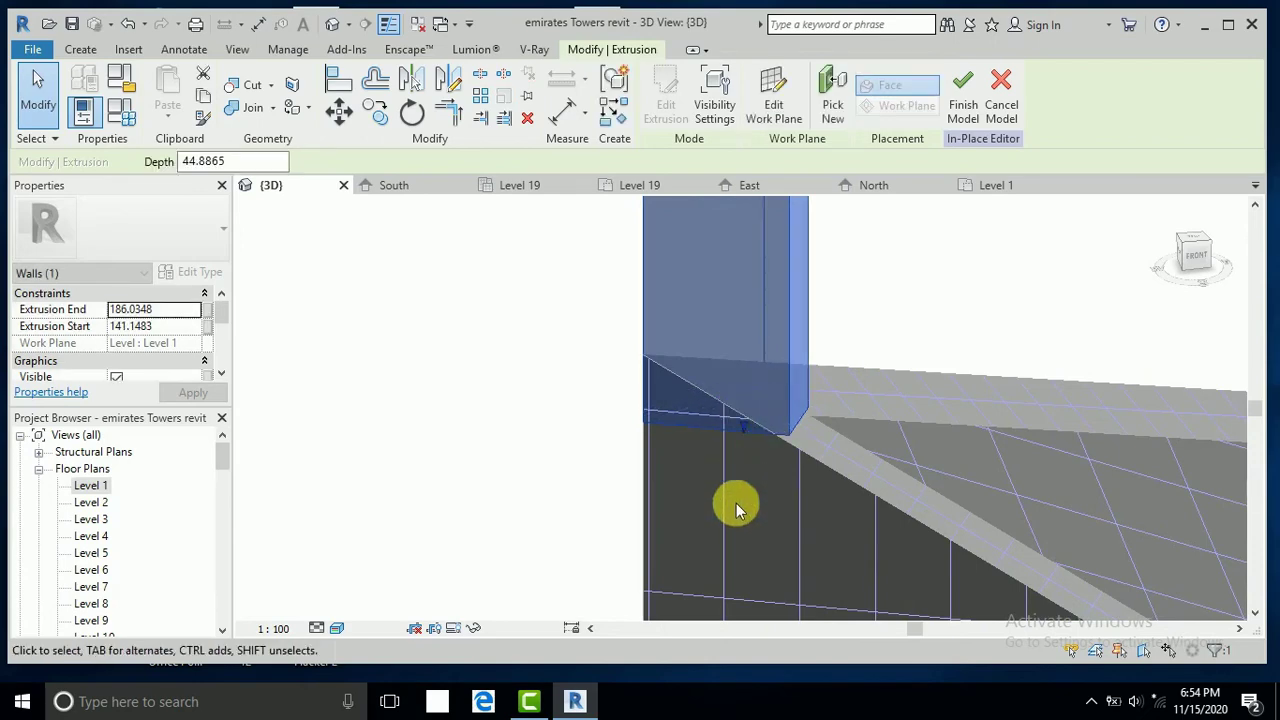
Shorten the spire so it spans 140.9491 to 172.9706 (depth 32.0215).
scroll(736, 520, "down", 2)
scroll(736, 538, "down", 3)
scroll(736, 540, "down", 1)
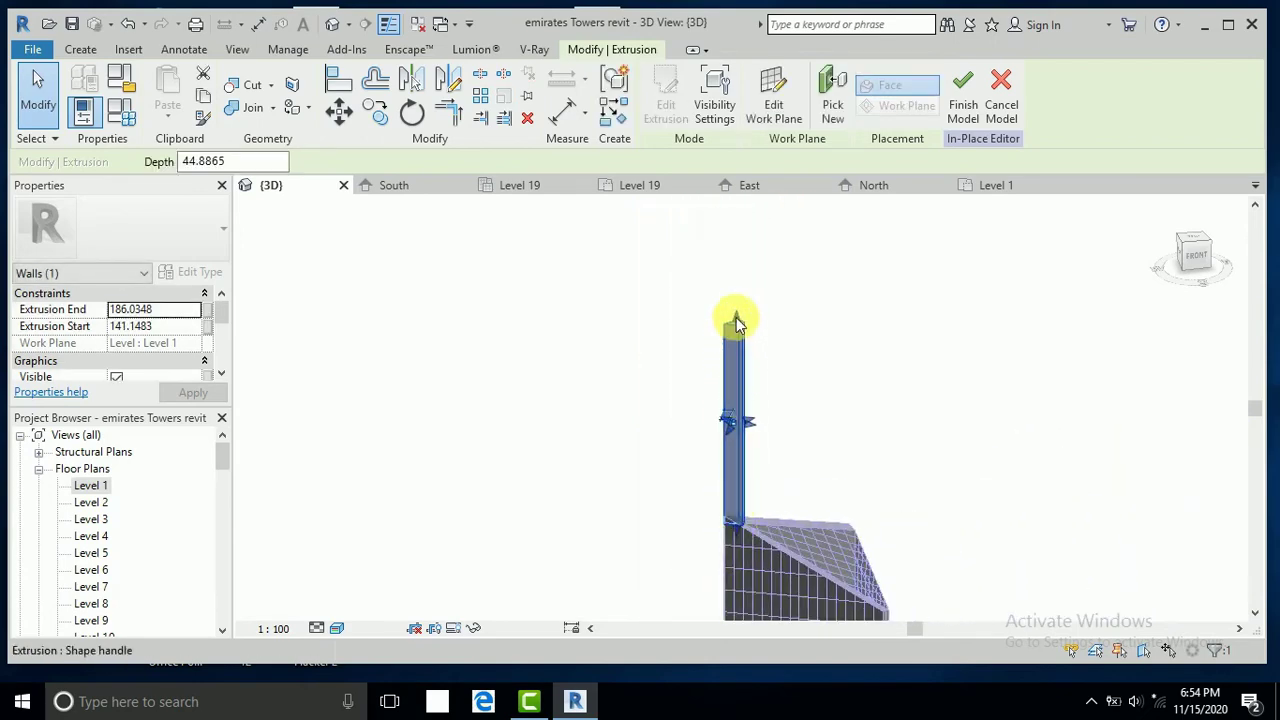
left_click_drag(737, 320, 750, 377)
mouse_move(748, 437)
left_mouse_down()
mouse_move(742, 380)
mouse_move(789, 380)
left_mouse_up()
scroll(780, 371, "down", 2)
scroll(723, 449, "down", 2)
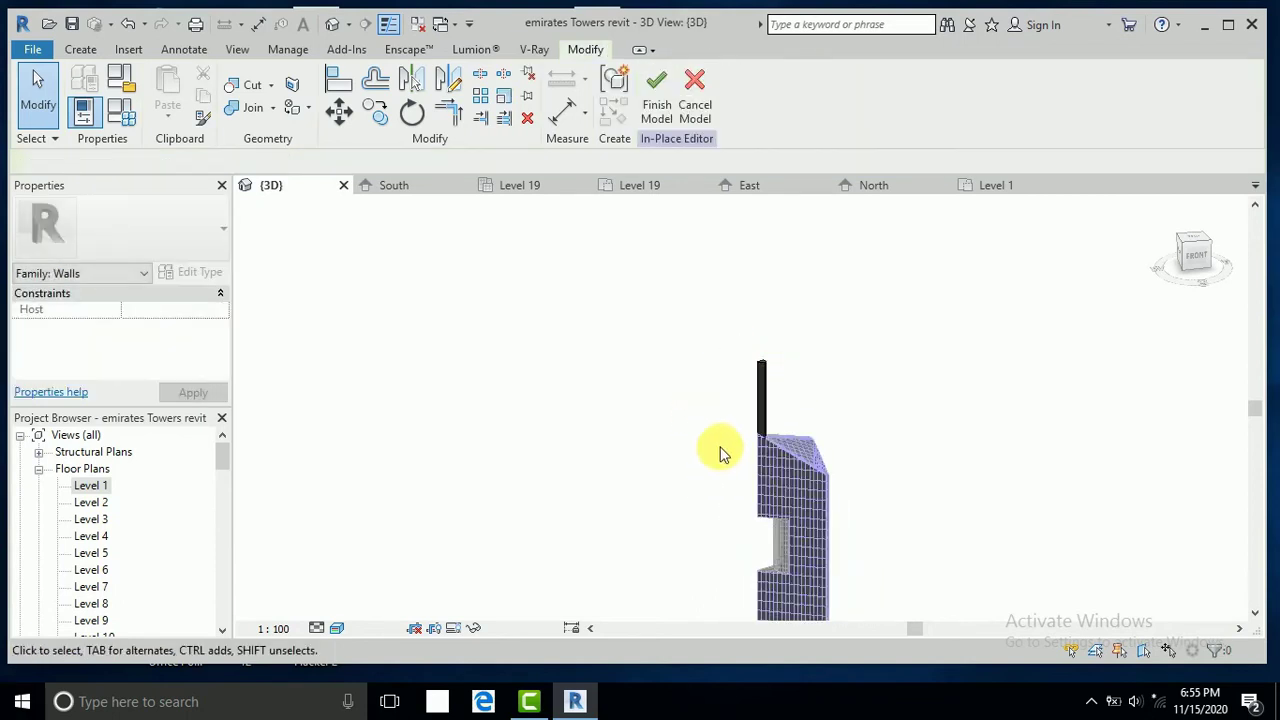
scroll(716, 463, "down", 1)
Orbit around the spire's base to inspect it, then show the Create tab's form tools.
middle_click_drag(716, 463, 666, 486, "shift")
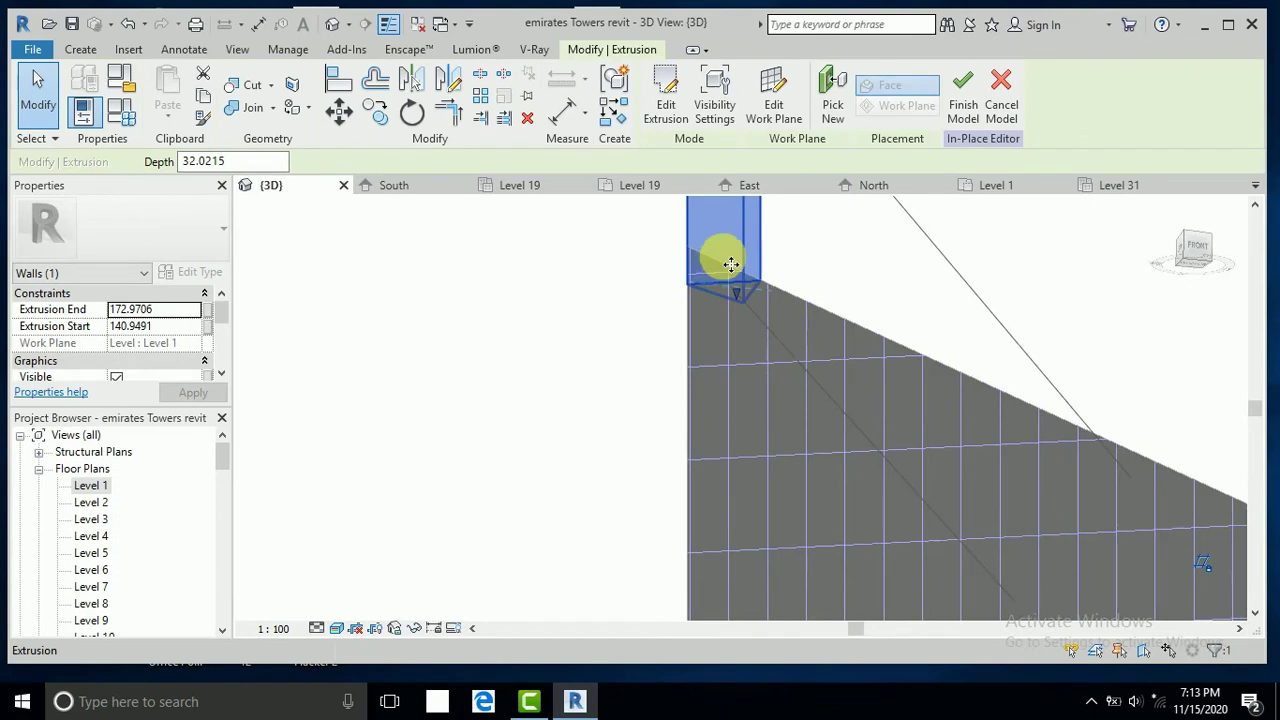
scroll(727, 285, "up", 2)
left_click(562, 336)
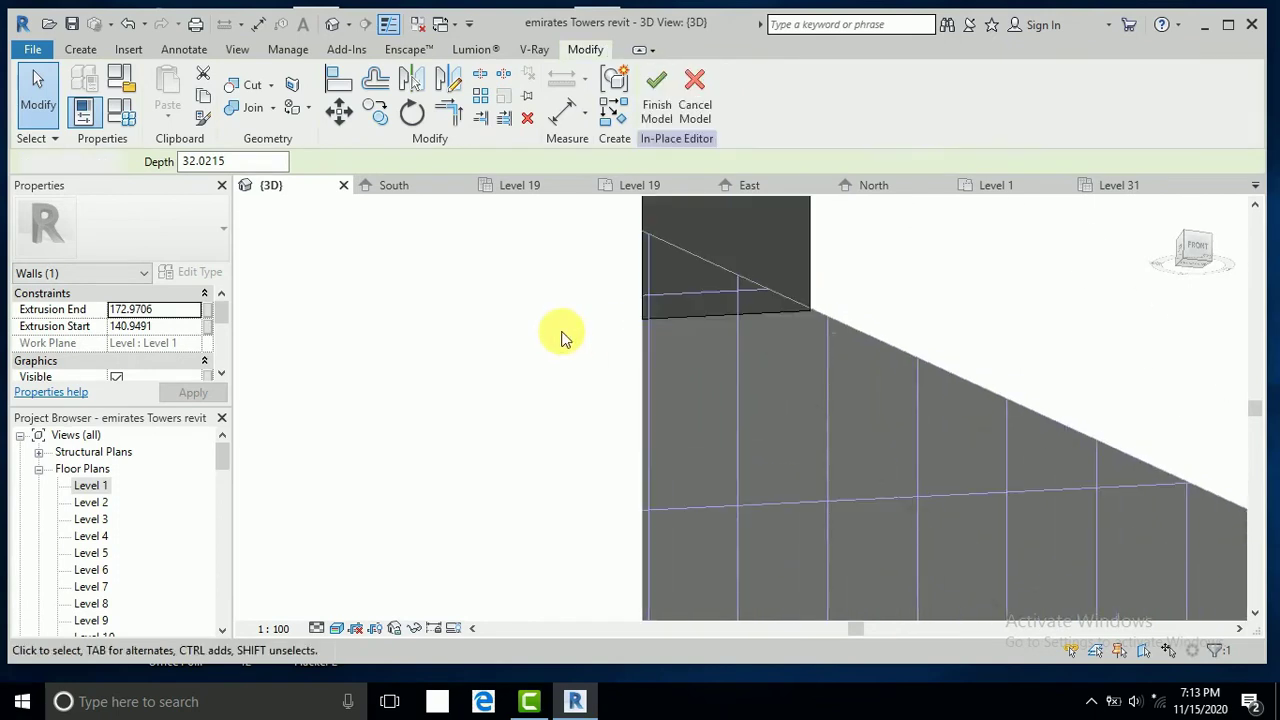
mouse_move(562, 336)
middle_mouse_down("shift")
mouse_move(537, 349)
mouse_move(546, 363)
middle_mouse_up("shift")
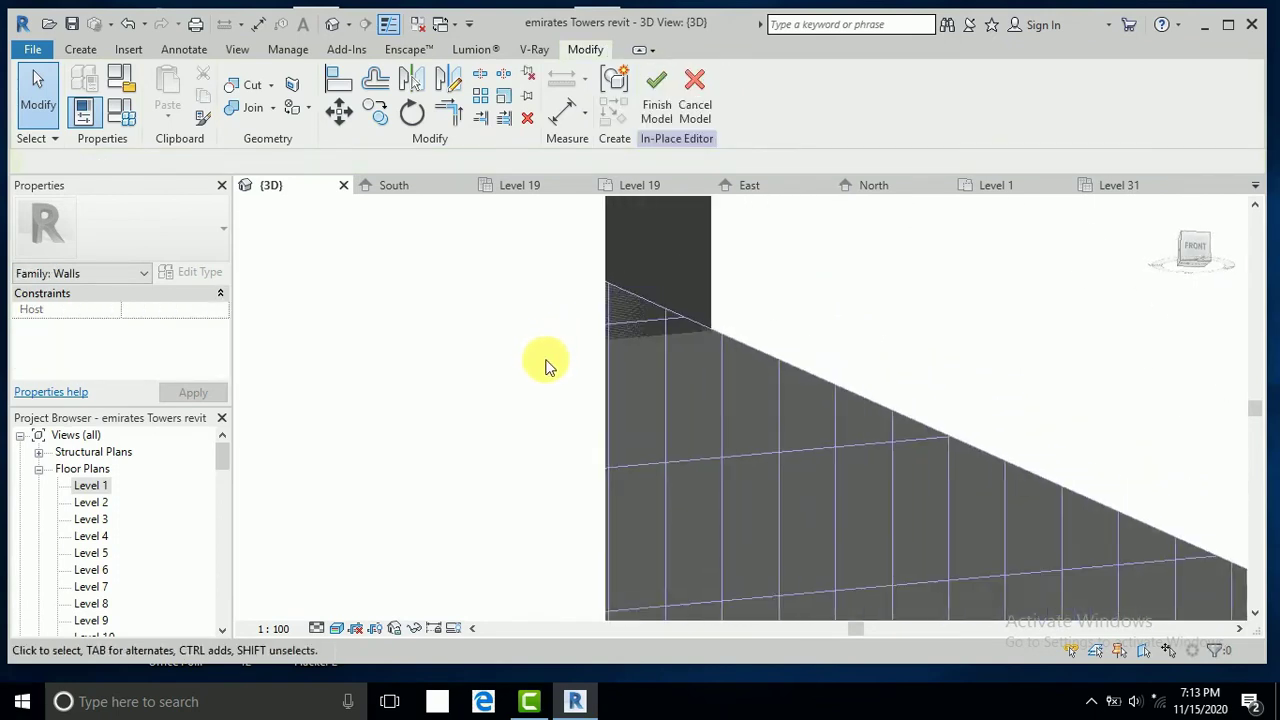
left_click(676, 278)
mouse_move(769, 320)
middle_mouse_down()
mouse_move(684, 356)
mouse_move(700, 377)
middle_mouse_up()
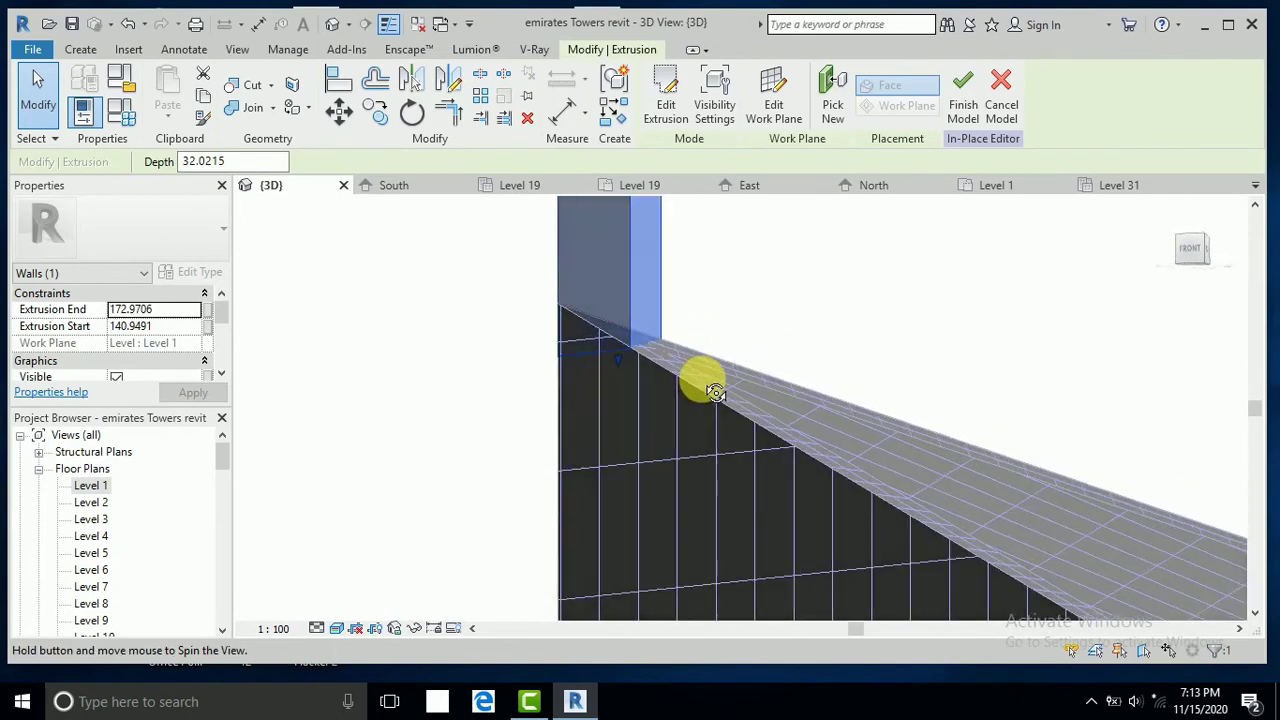
left_click(78, 49)
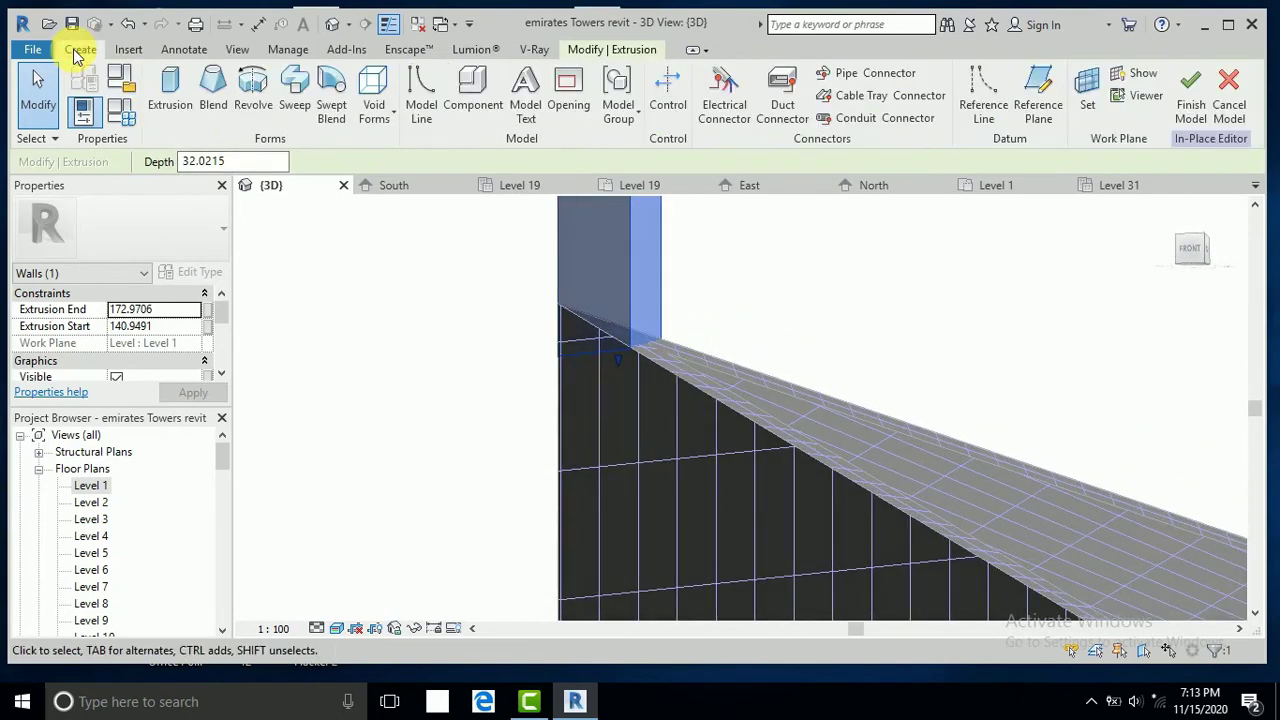
Start an extrusion and pick the column's face as its work plane.
left_click(172, 113)
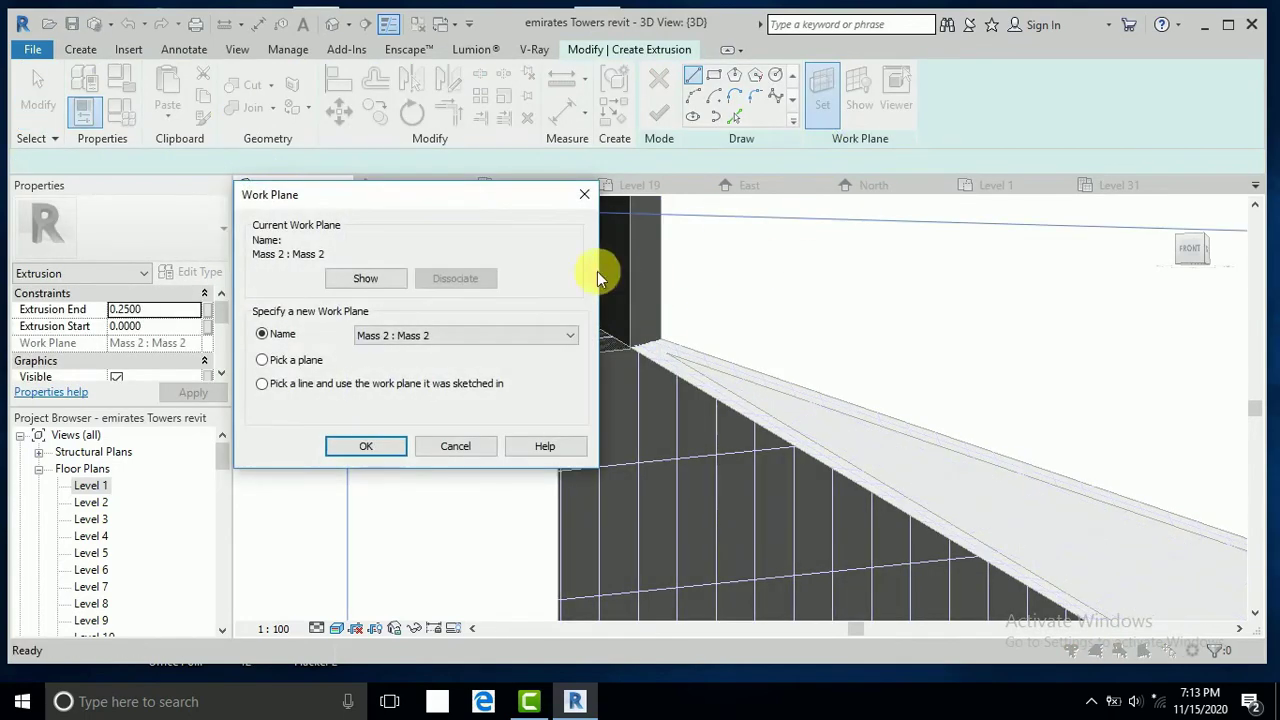
left_click(352, 452)
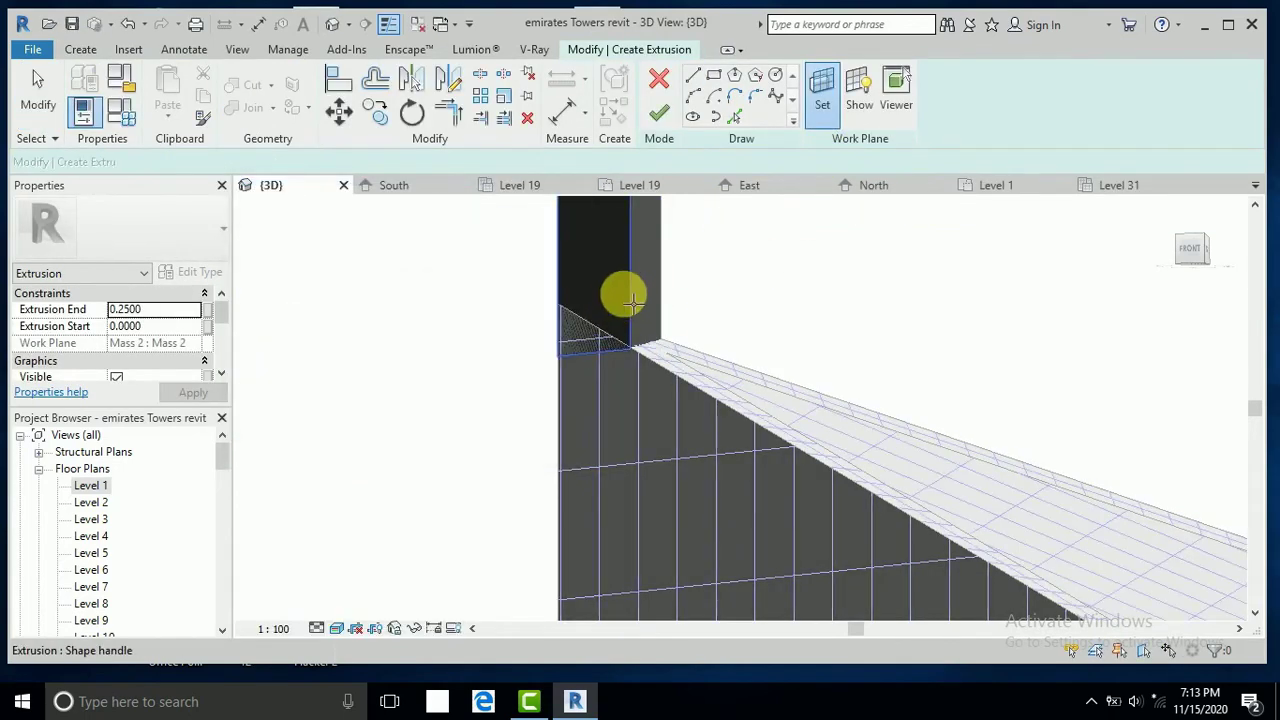
left_click(638, 298)
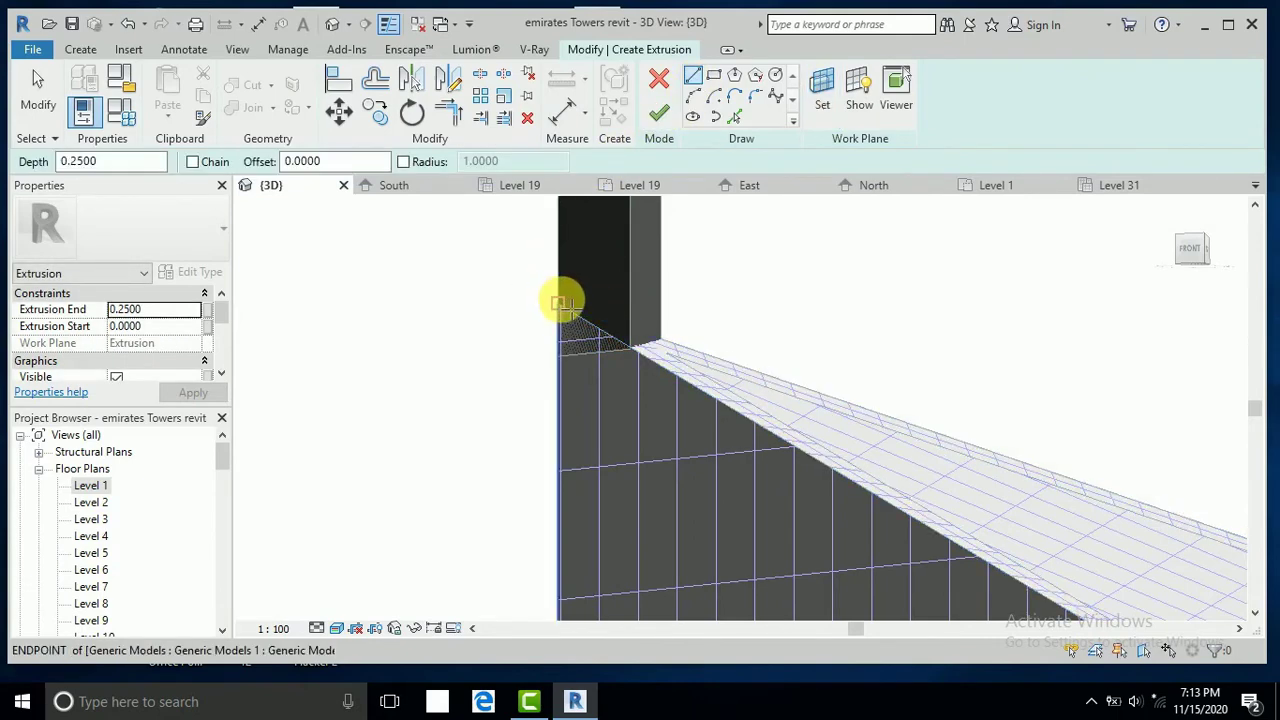
Draw a closed line profile at the roof corner along the column edges and finish the sketch.
left_click(567, 311)
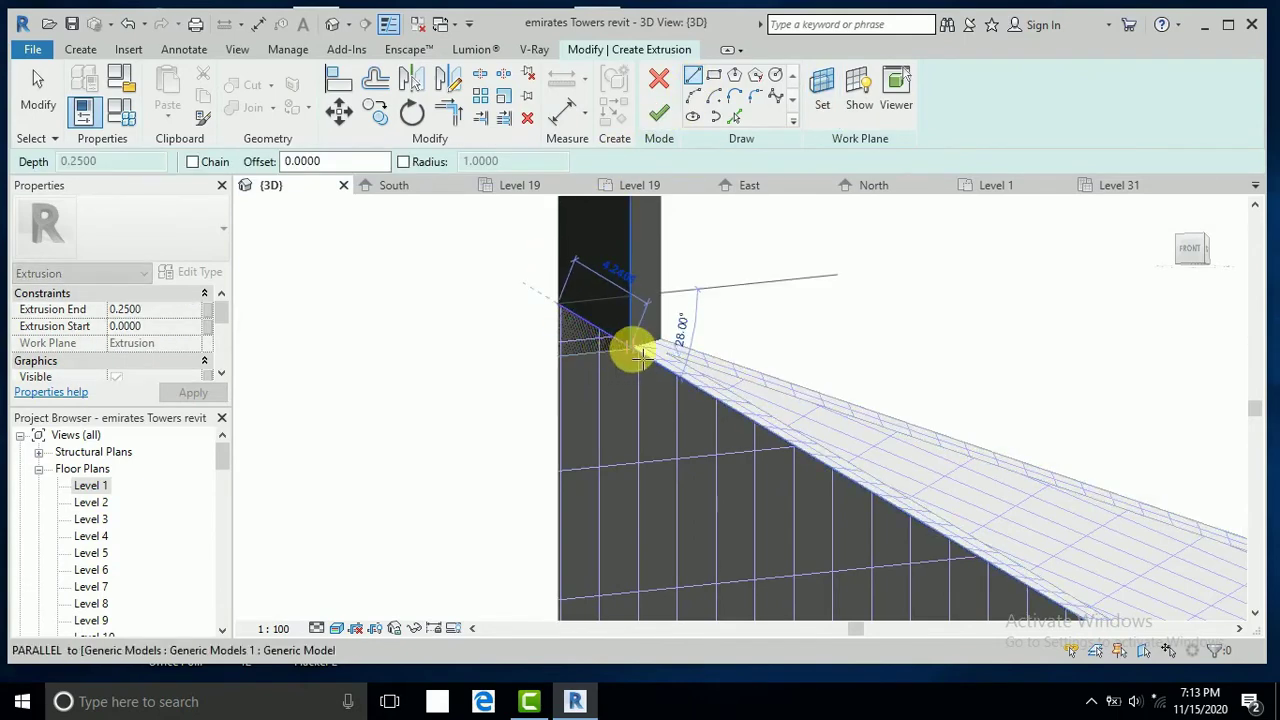
left_click(638, 352)
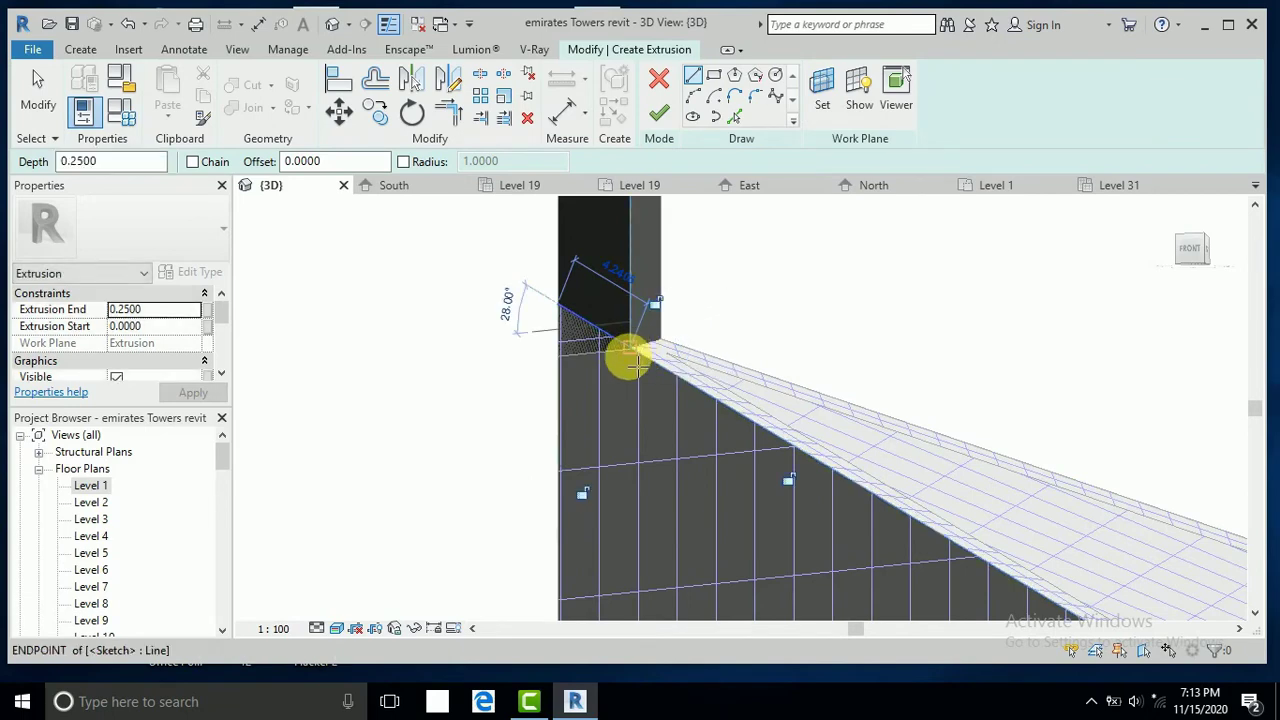
mouse_move(624, 392)
middle_mouse_down("shift")
mouse_move(766, 366)
mouse_move(523, 354)
mouse_move(449, 366)
mouse_move(756, 375)
middle_mouse_up("shift")
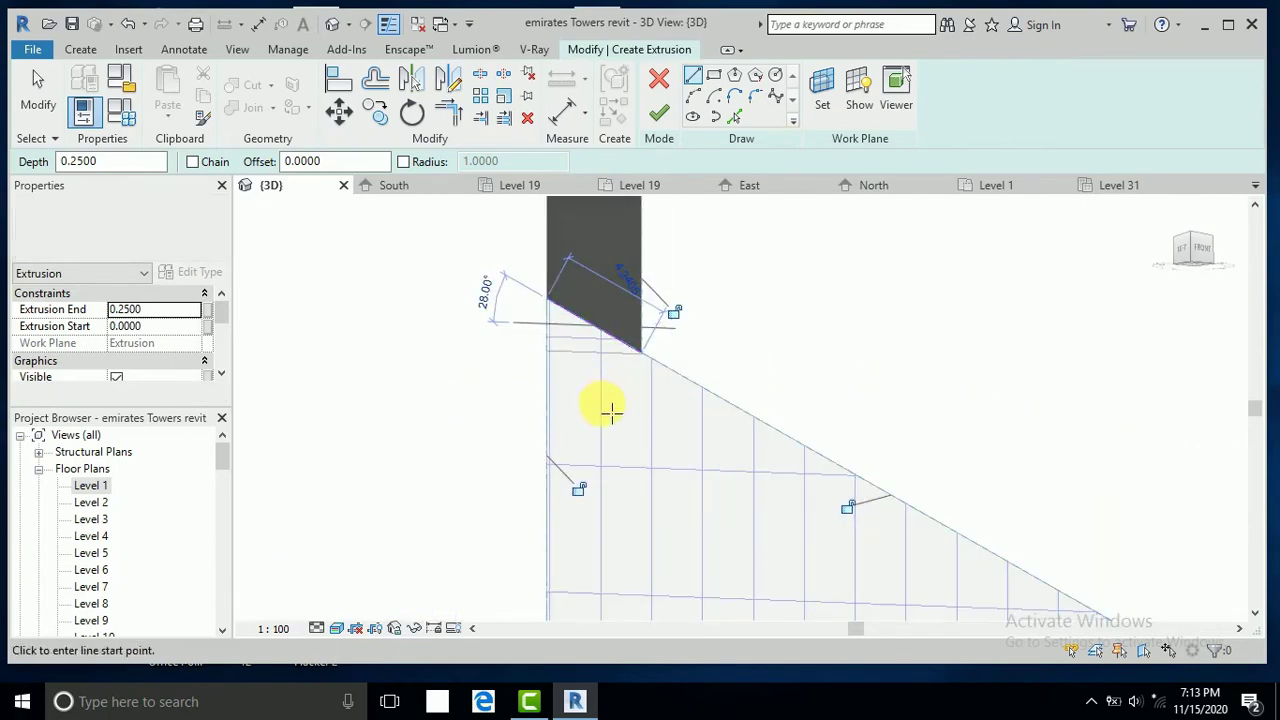
left_click(647, 362)
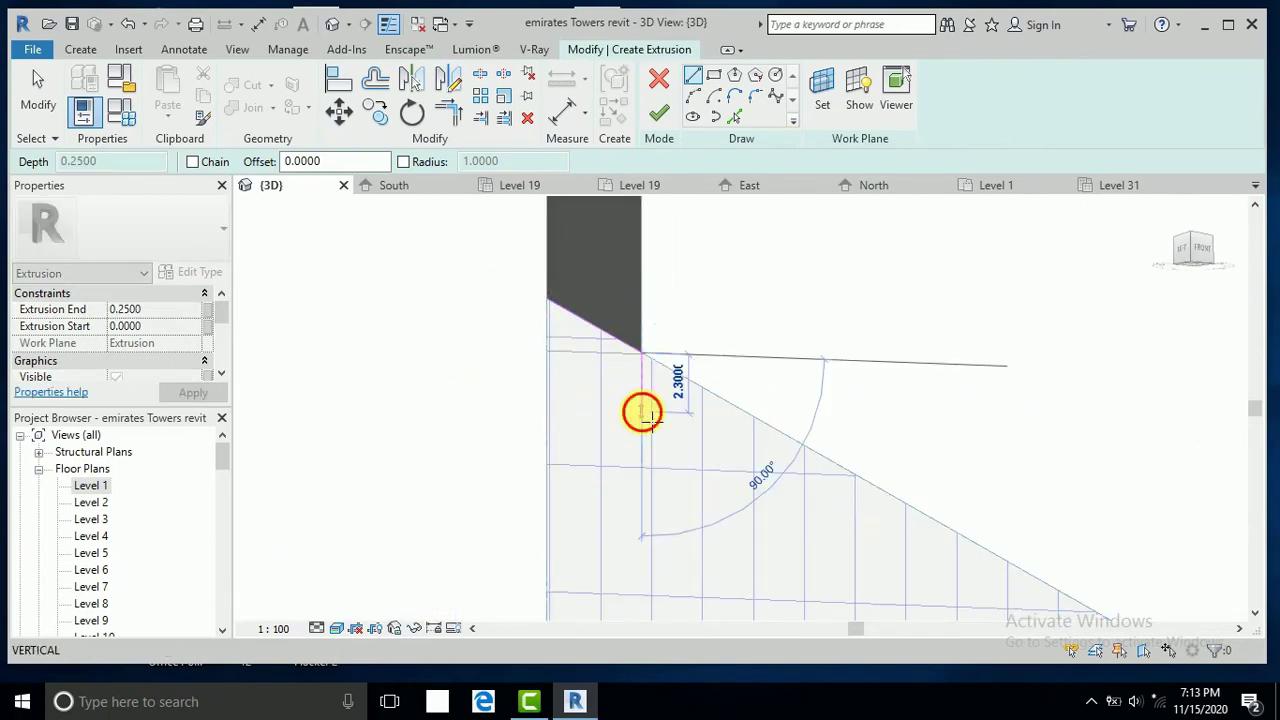
left_click(640, 409)
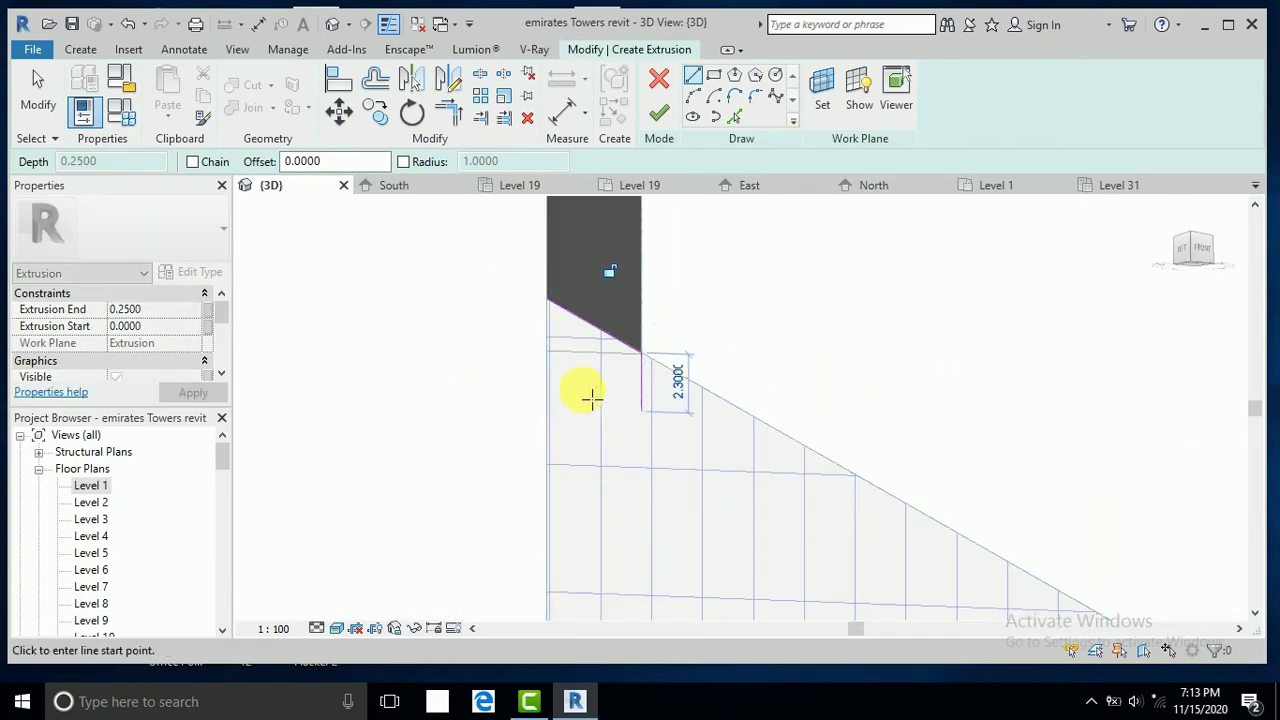
left_click(545, 299)
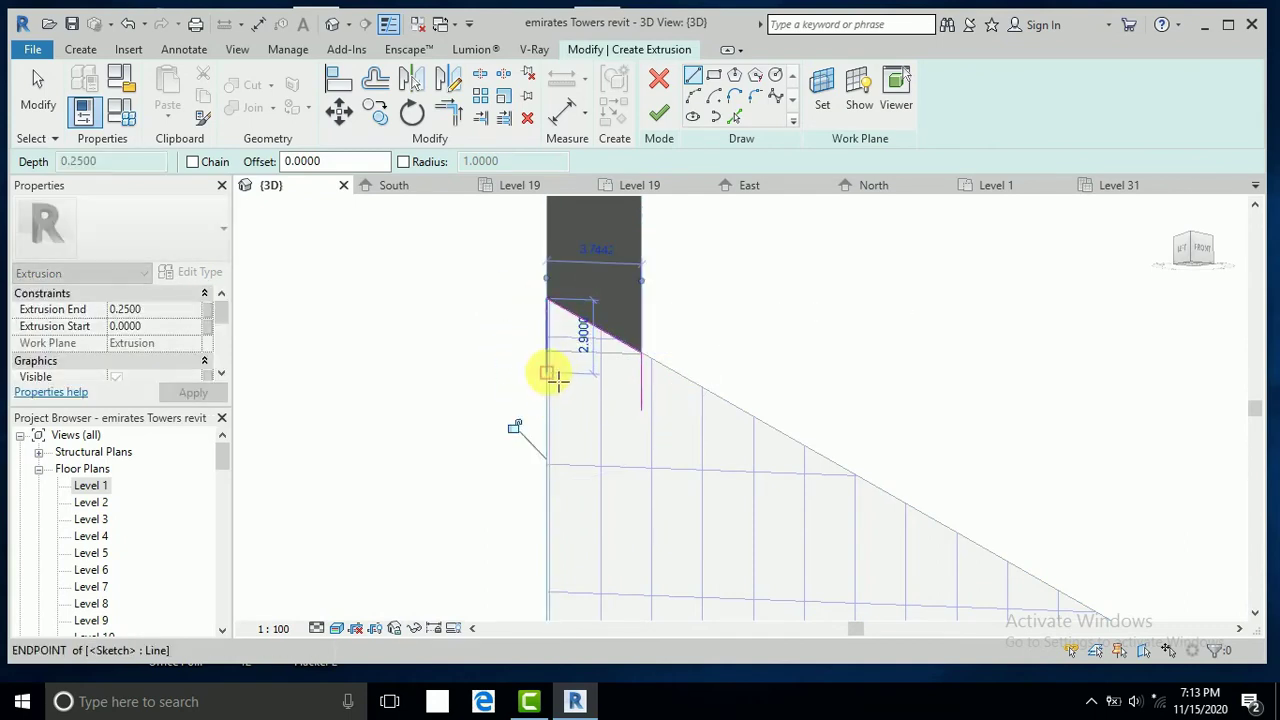
left_click(546, 371)
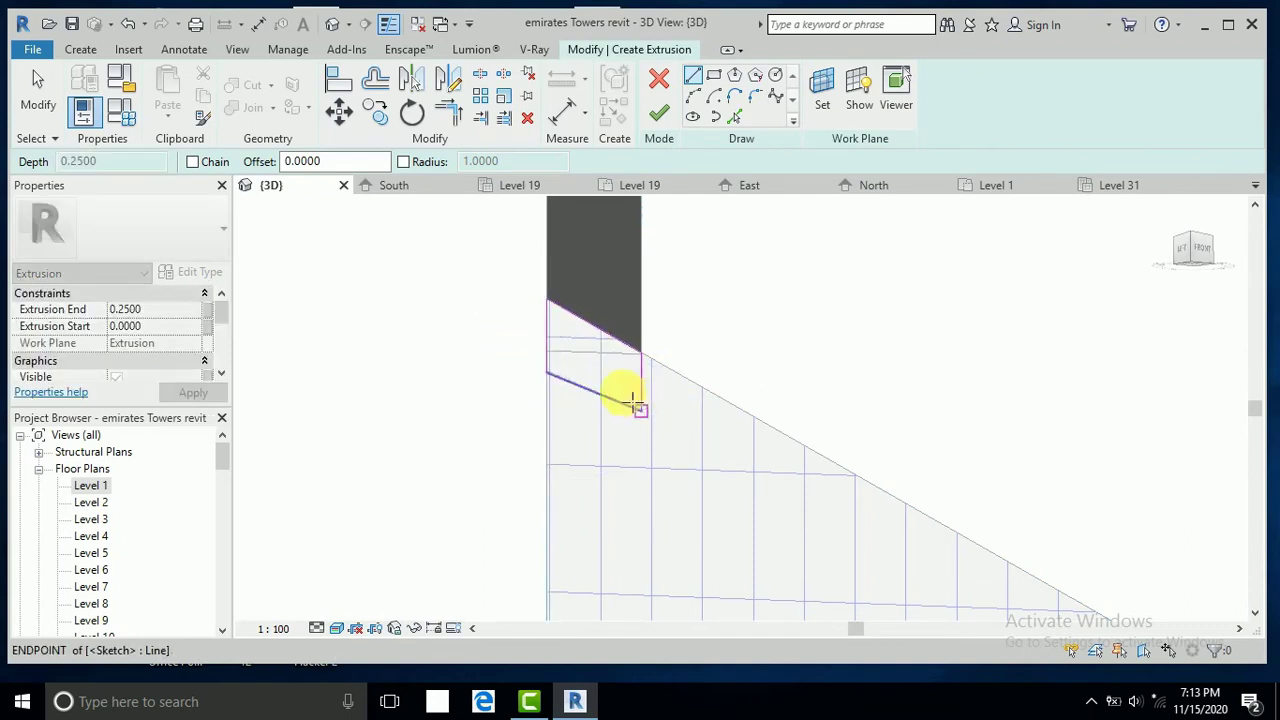
left_click(640, 409)
left_click(659, 112)
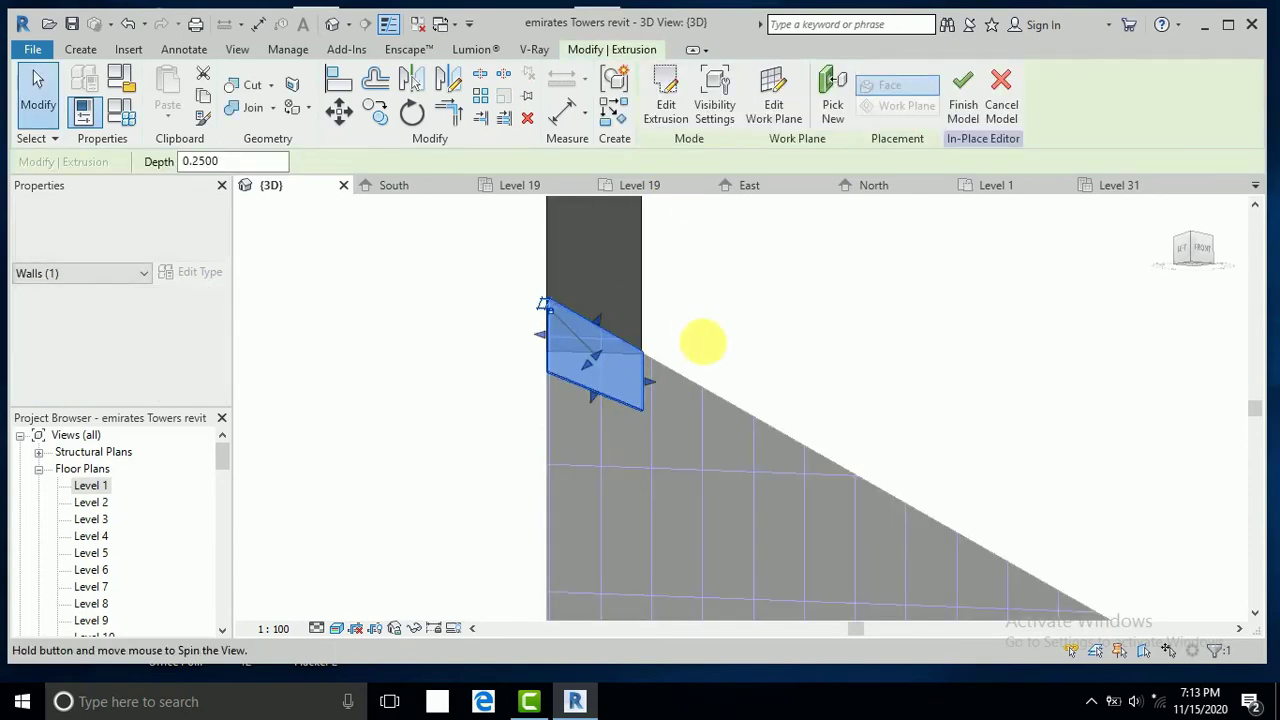
Stretch the extrusion deeper through the column and set it to Void.
middle_click_drag(703, 342, 537, 462, "shift")
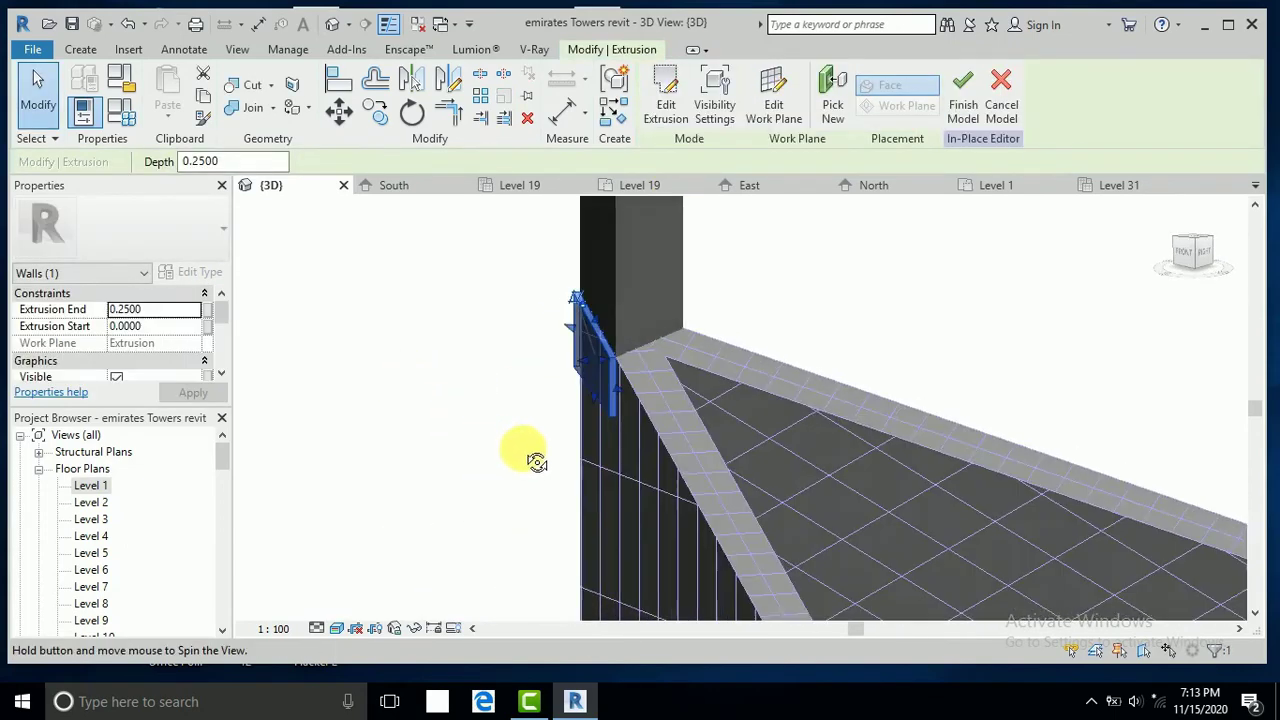
left_click_drag(603, 357, 735, 340)
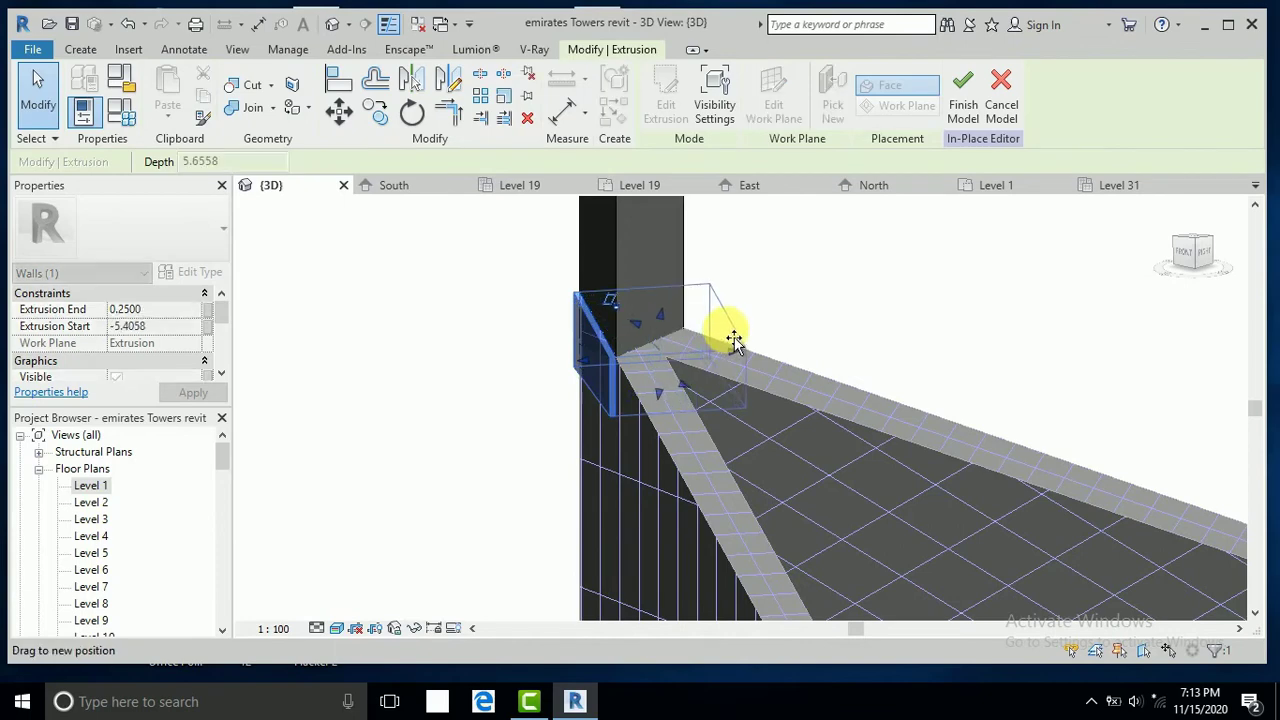
left_click(477, 366)
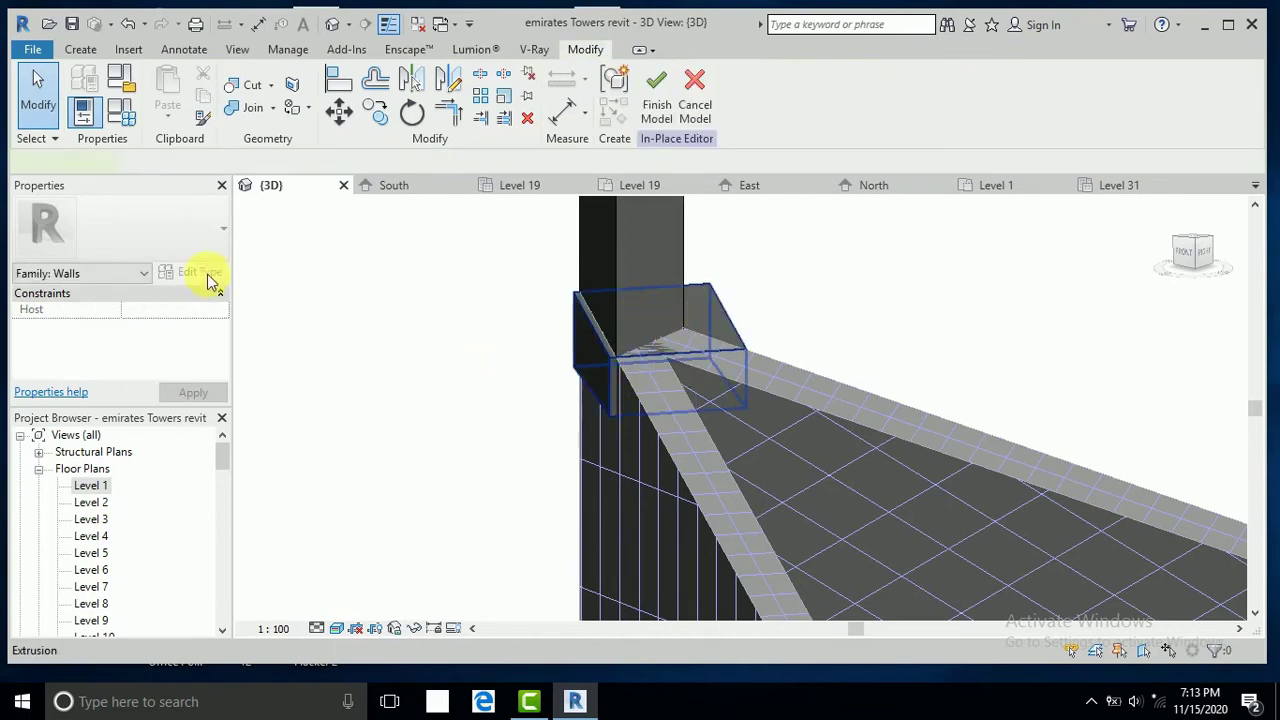
scroll(185, 330, "down", 3)
left_click(188, 344)
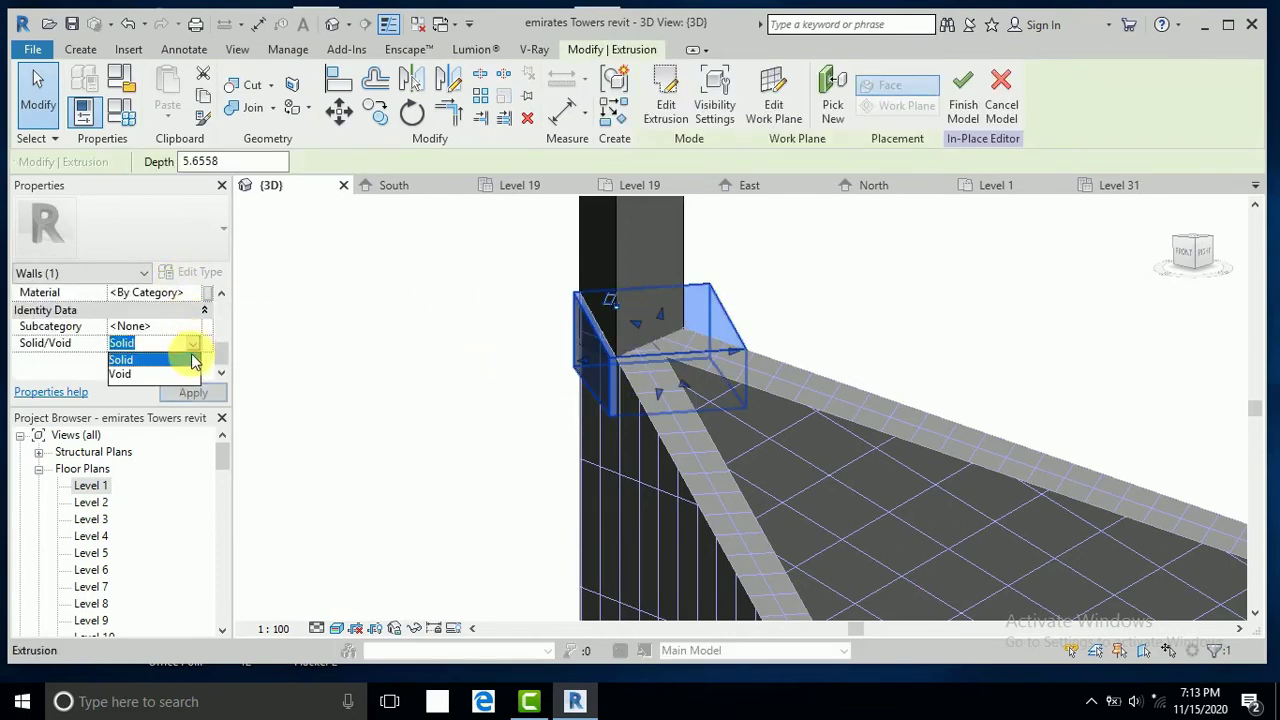
left_click(120, 374)
left_click(323, 380)
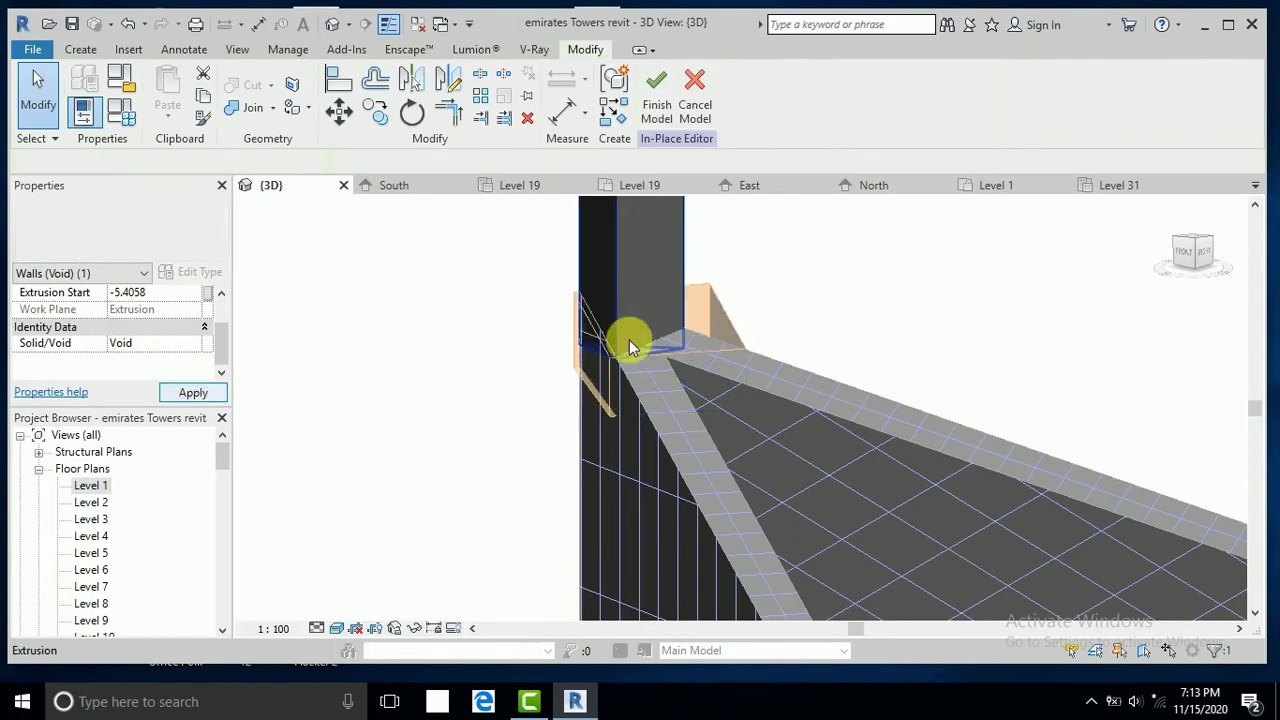
Cut the wall with the void, dismissing the error raised when finishing the model.
left_click(697, 310)
left_click(256, 92)
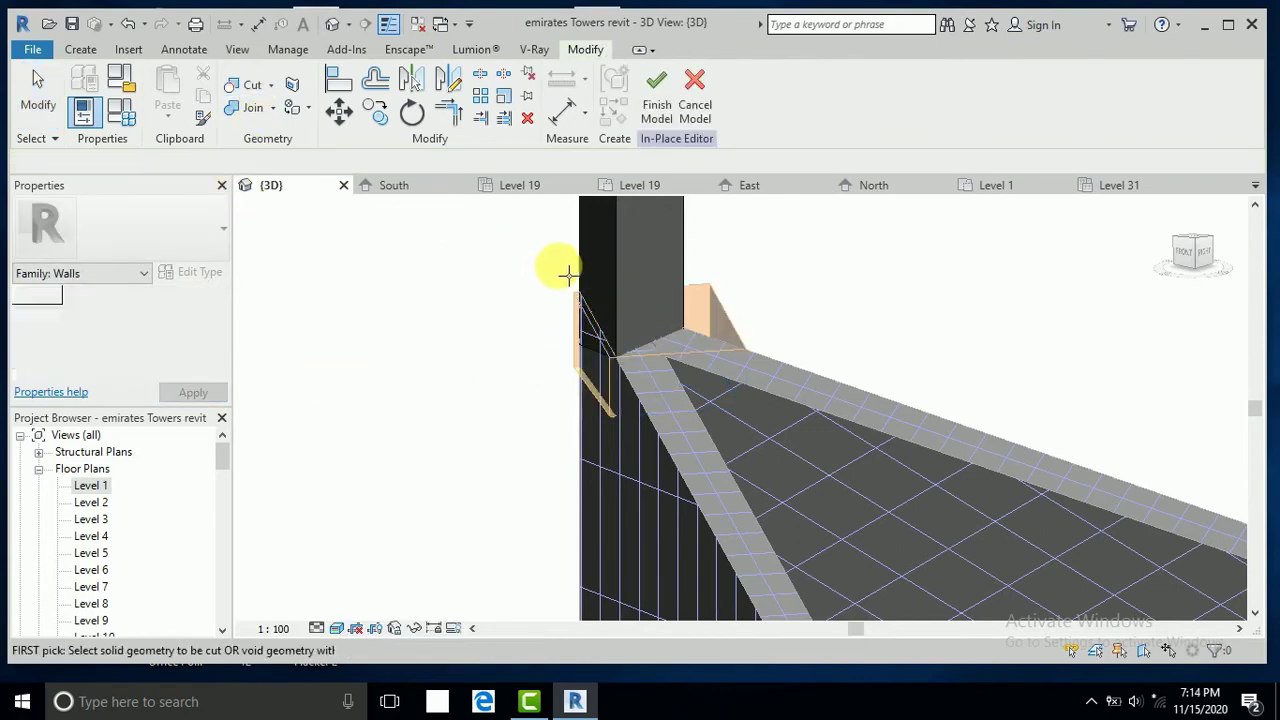
left_click(580, 249)
mouse_move(484, 350)
middle_mouse_down("shift")
mouse_move(611, 351)
mouse_move(634, 337)
middle_mouse_up("shift")
left_click(634, 337)
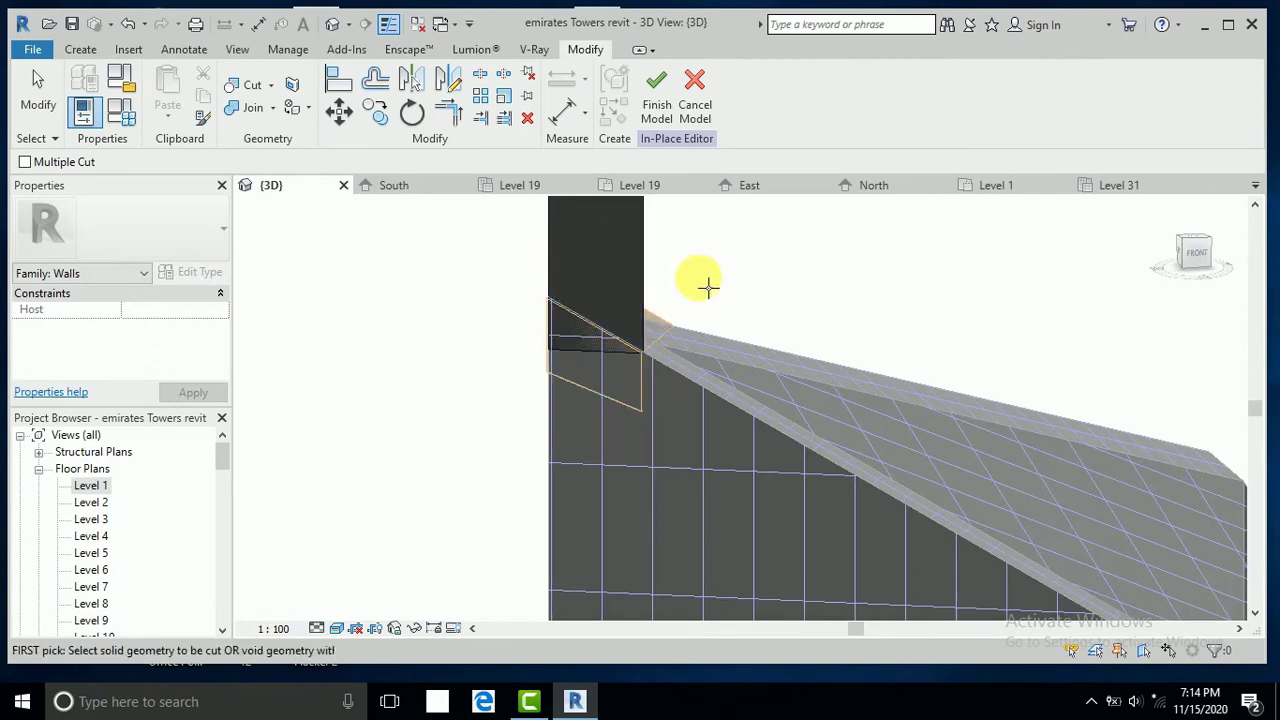
left_click(668, 104)
left_click(790, 410)
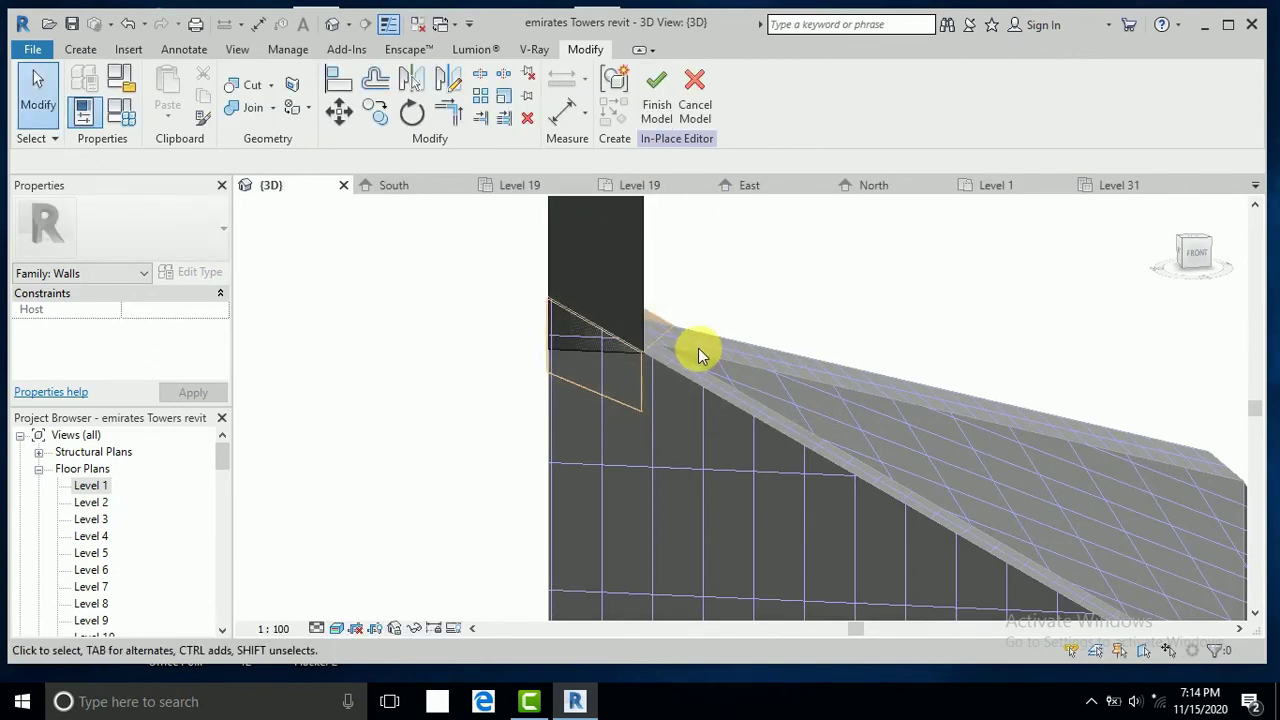
Cut the column with the void extrusion again and finish the in-place model.
mouse_move(697, 345)
middle_mouse_down("shift")
mouse_move(686, 380)
mouse_move(480, 449)
middle_mouse_up("shift")
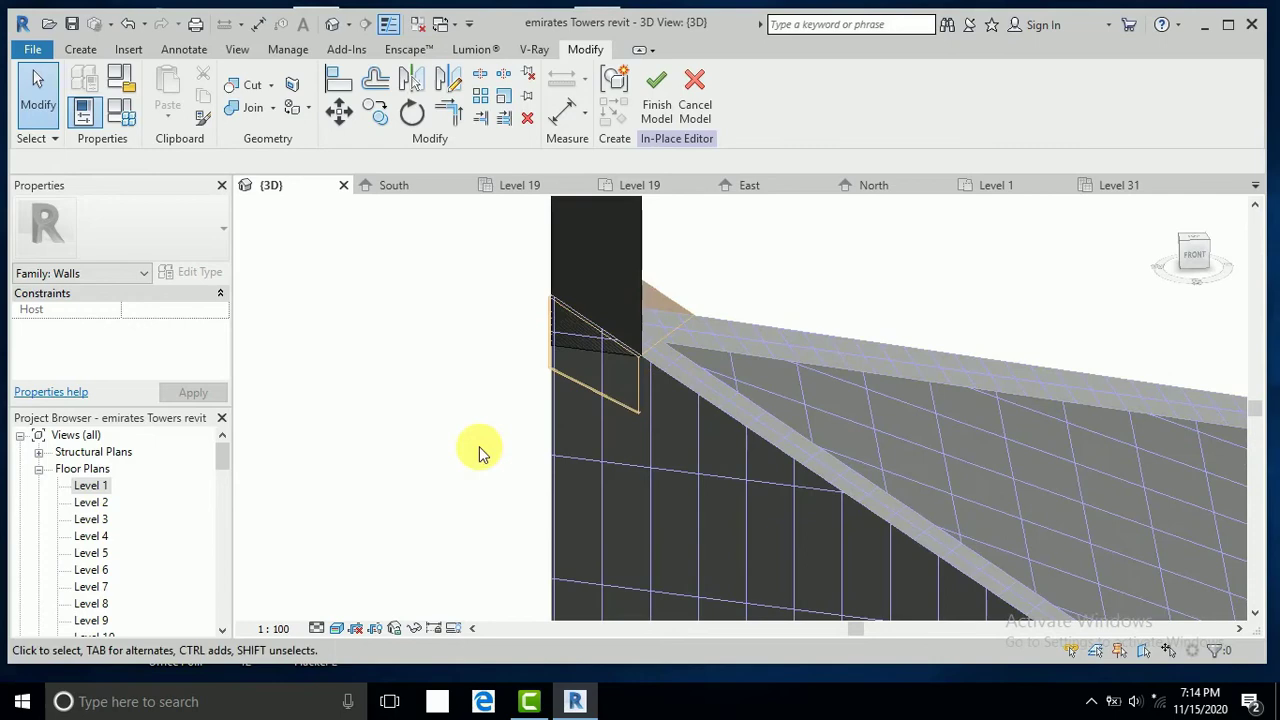
left_click(659, 292)
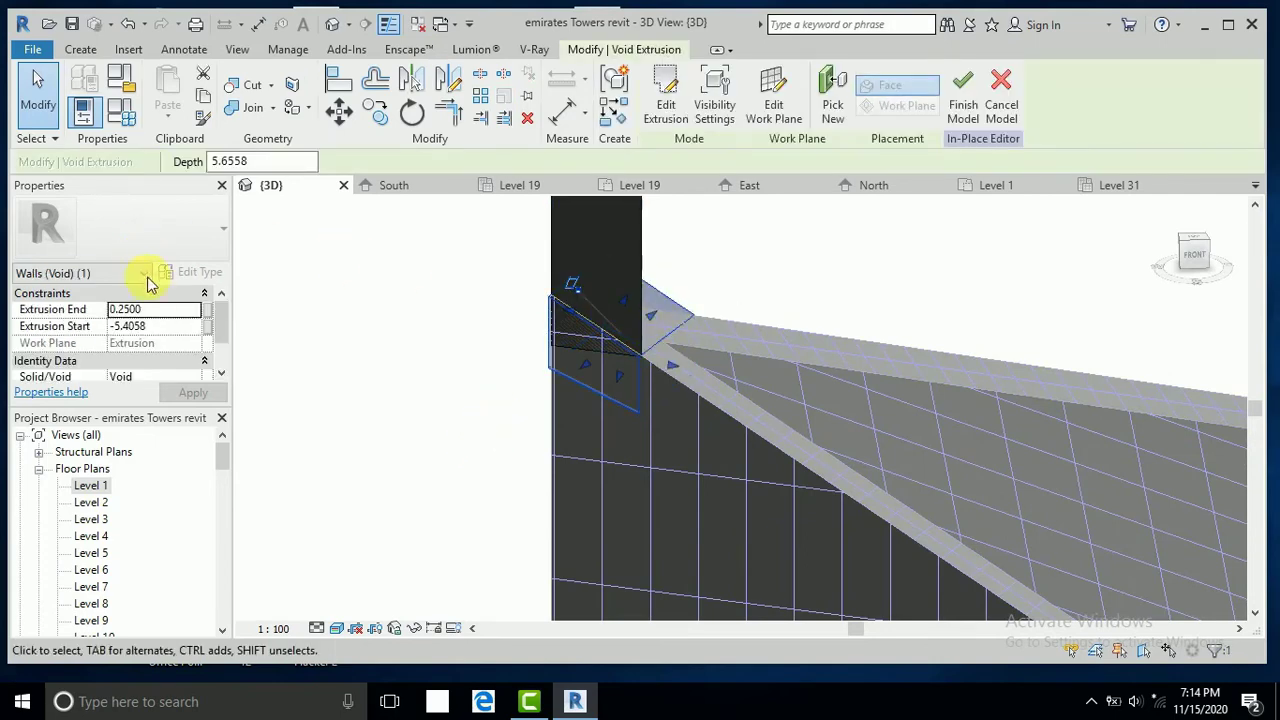
scroll(165, 336, "down", 2)
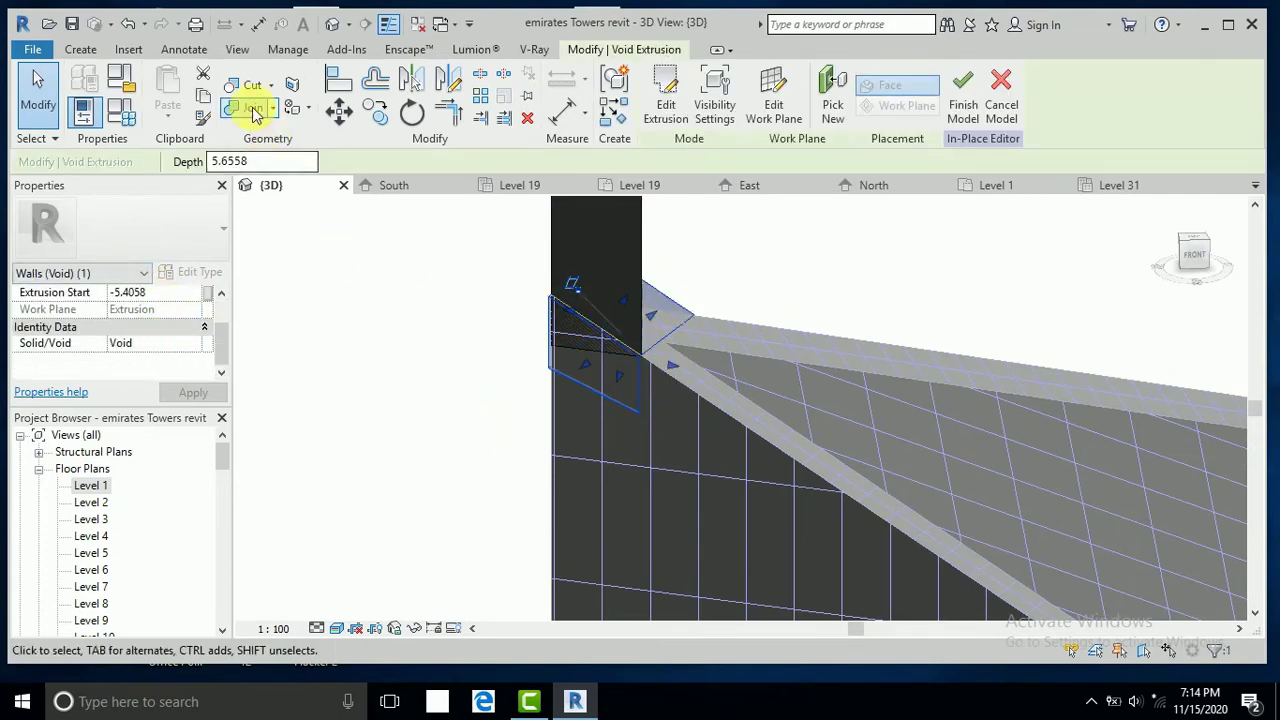
left_click(551, 371)
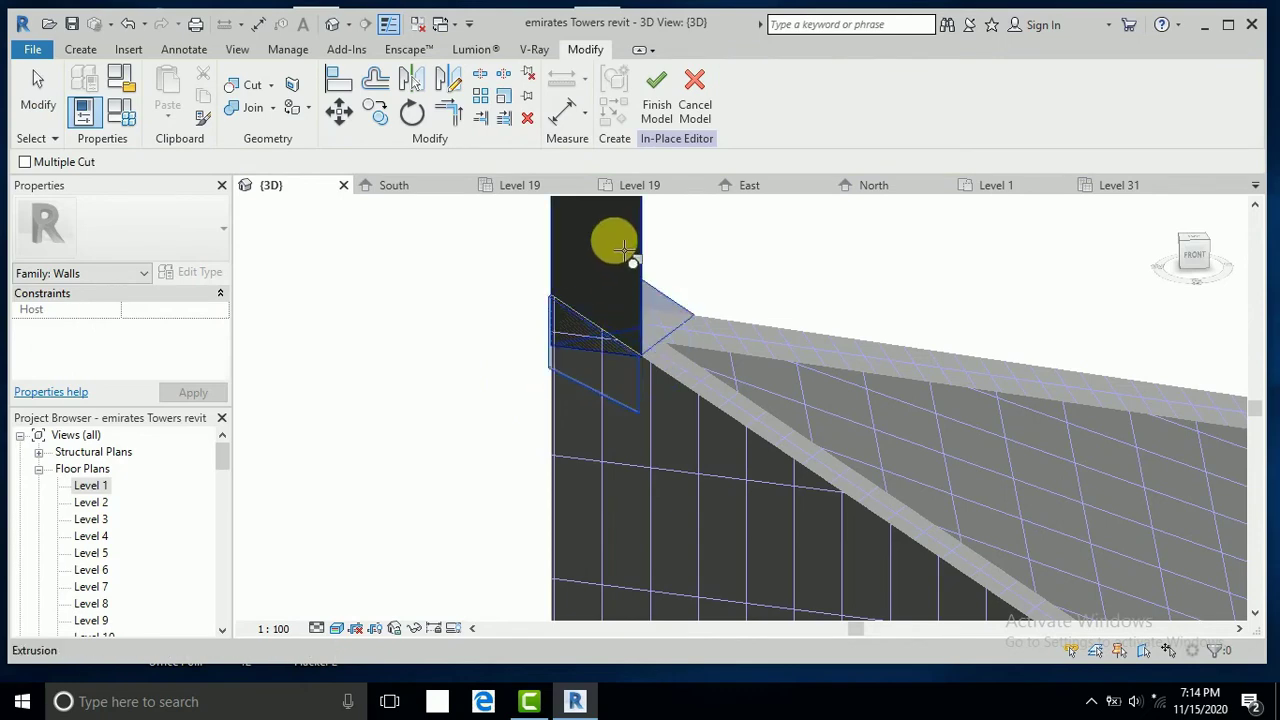
left_click(622, 268)
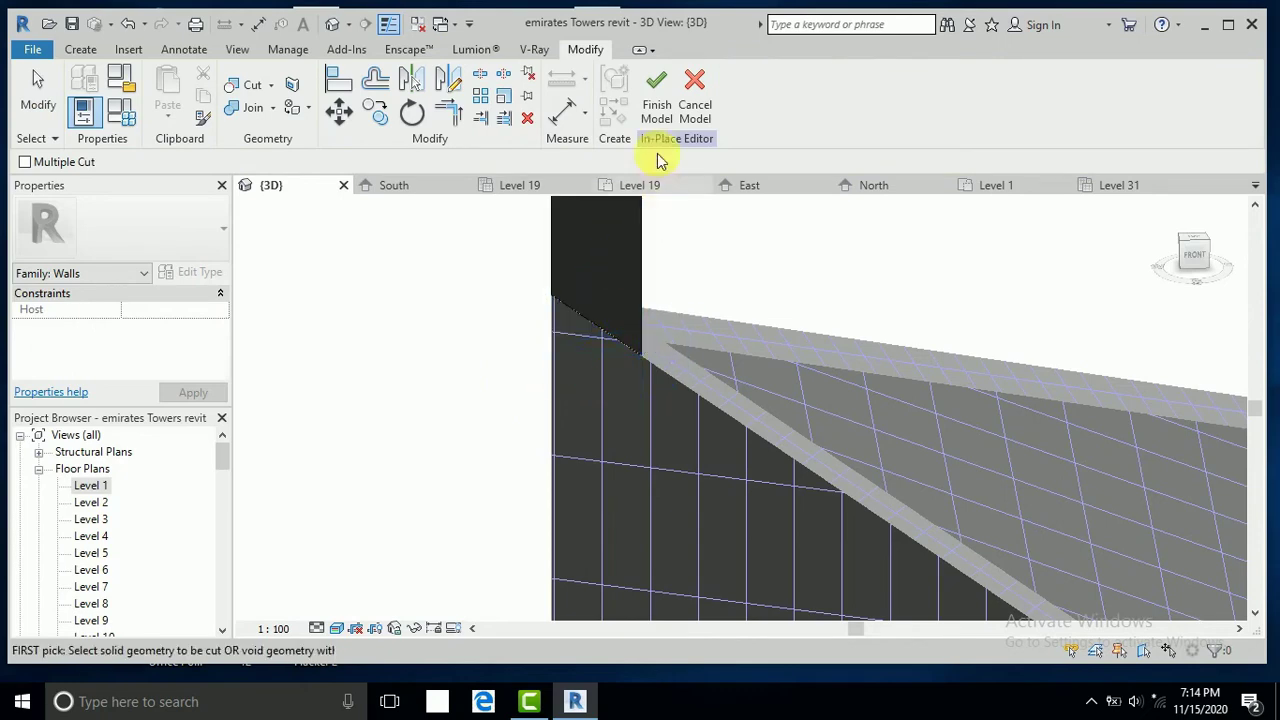
left_click(658, 100)
Select the cut column wall and reopen it in place, then clear the extrusion selection.
mouse_move(460, 360)
middle_mouse_down("shift")
mouse_move(506, 297)
mouse_move(466, 375)
mouse_move(749, 409)
mouse_move(633, 417)
mouse_move(514, 403)
mouse_move(700, 440)
mouse_move(695, 462)
mouse_move(631, 434)
mouse_move(517, 283)
mouse_move(540, 314)
mouse_move(590, 291)
mouse_move(586, 271)
middle_mouse_up("shift")
left_click(597, 283)
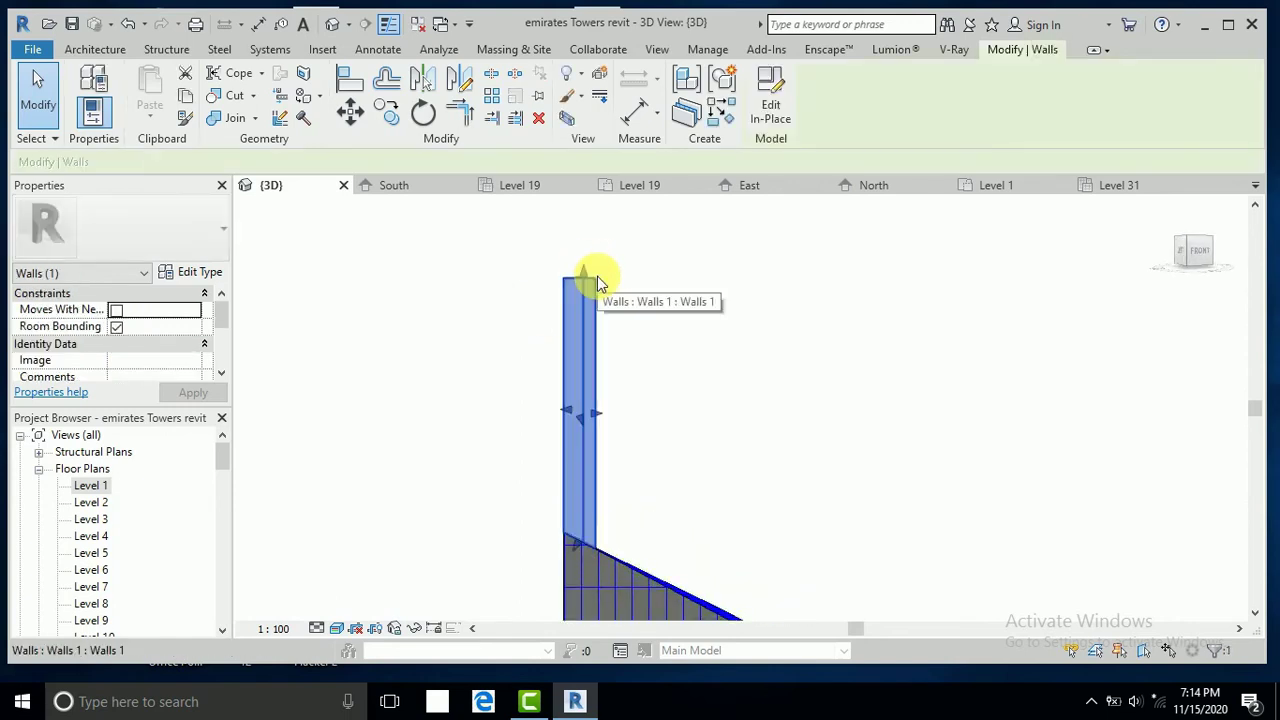
key("Escape")
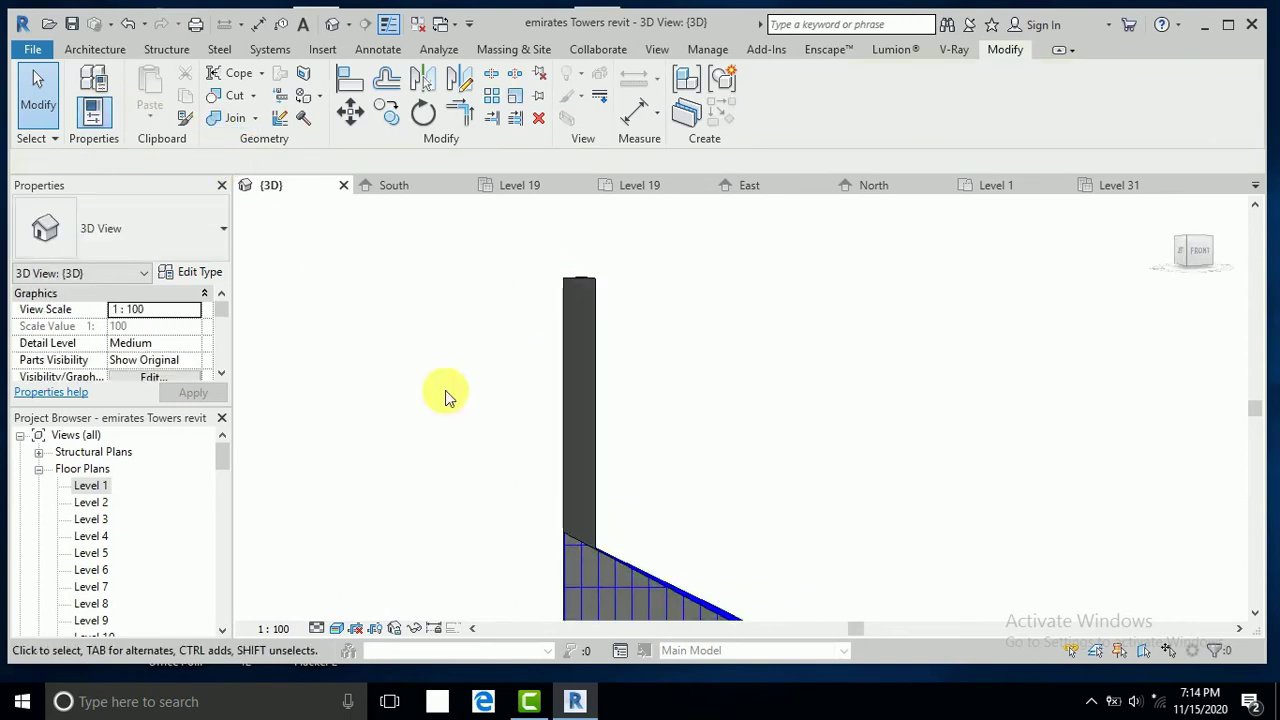
left_click(563, 478)
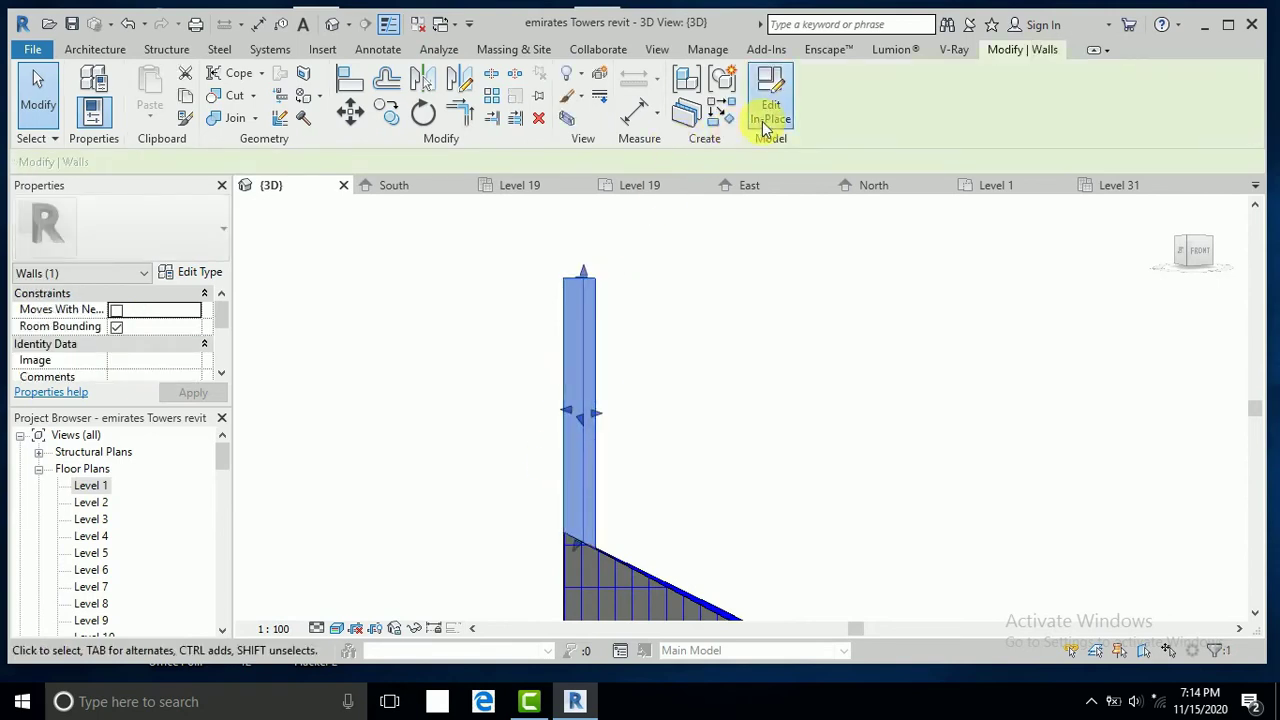
double_click(578, 345)
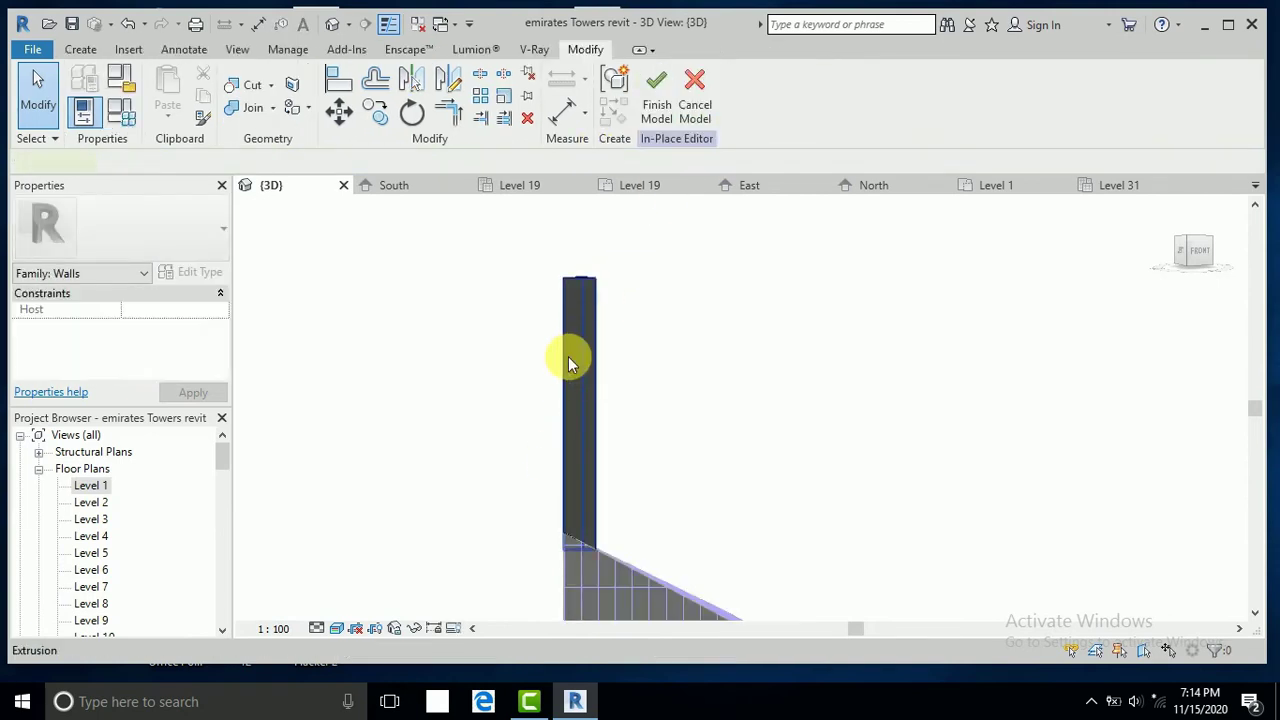
left_click(570, 356)
left_click(502, 400)
Start a new extrusion with the column's face picked as its work plane.
left_click(84, 49)
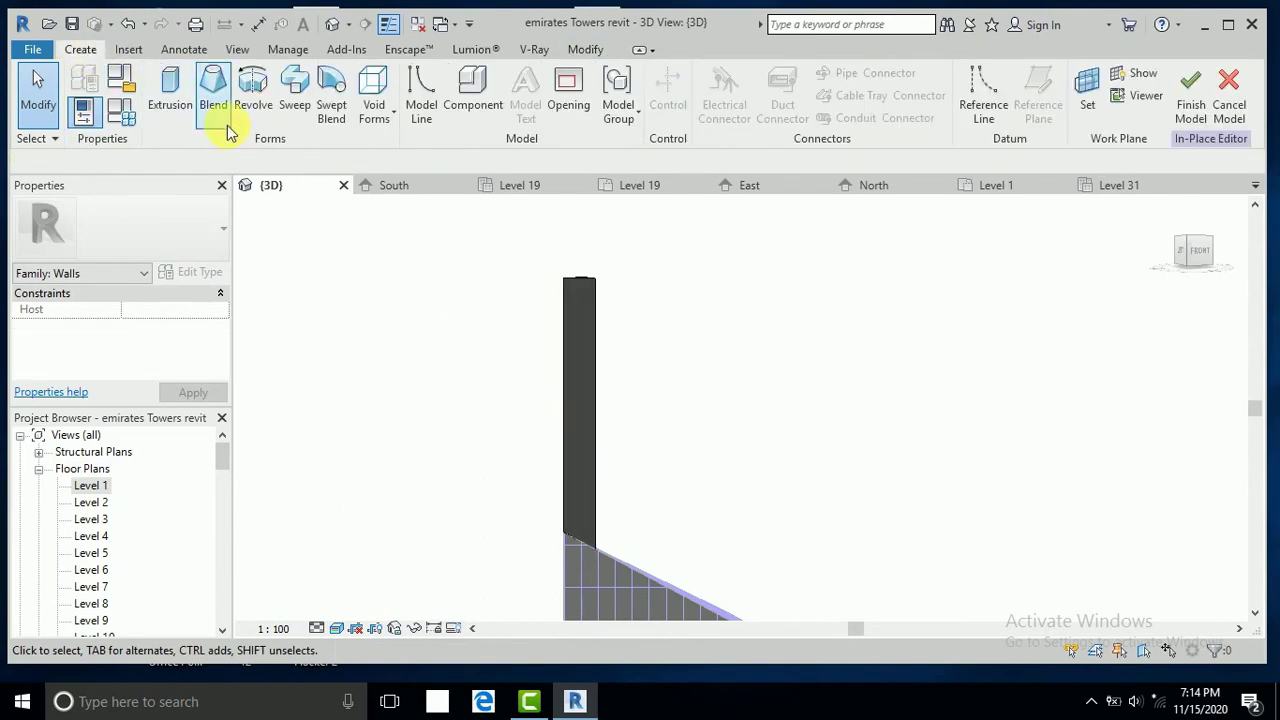
left_click(171, 90)
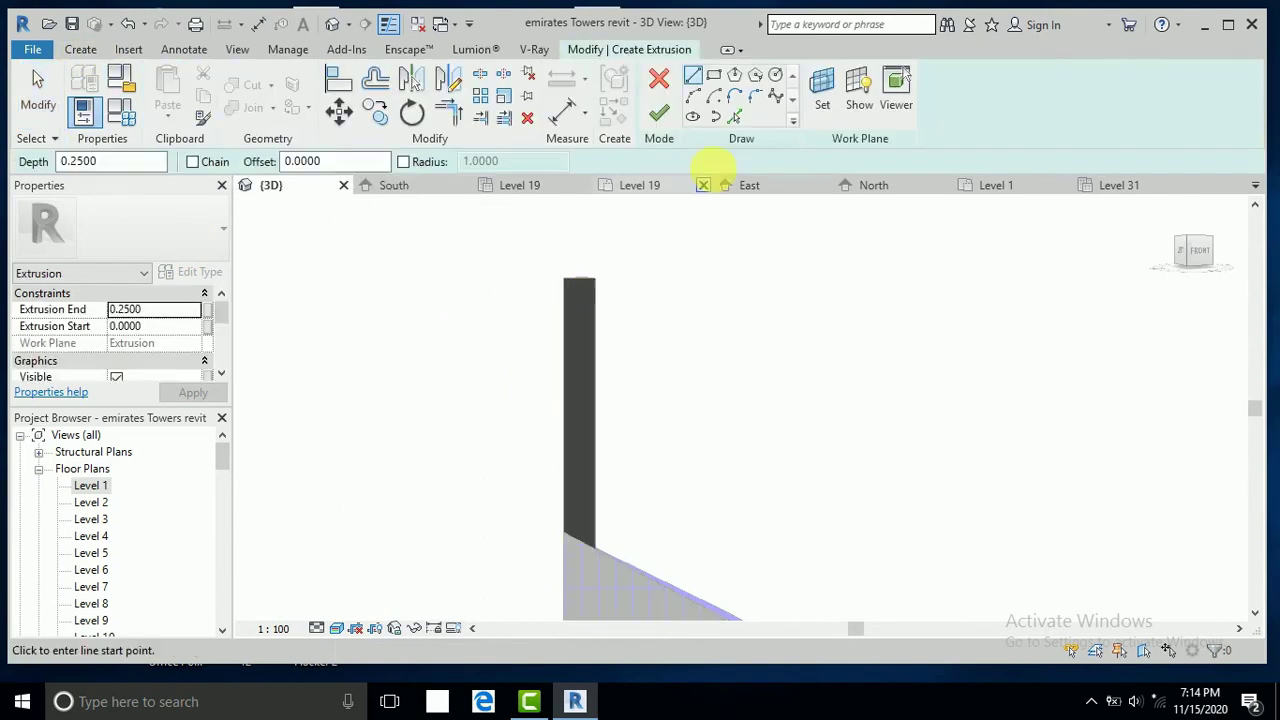
left_click(822, 106)
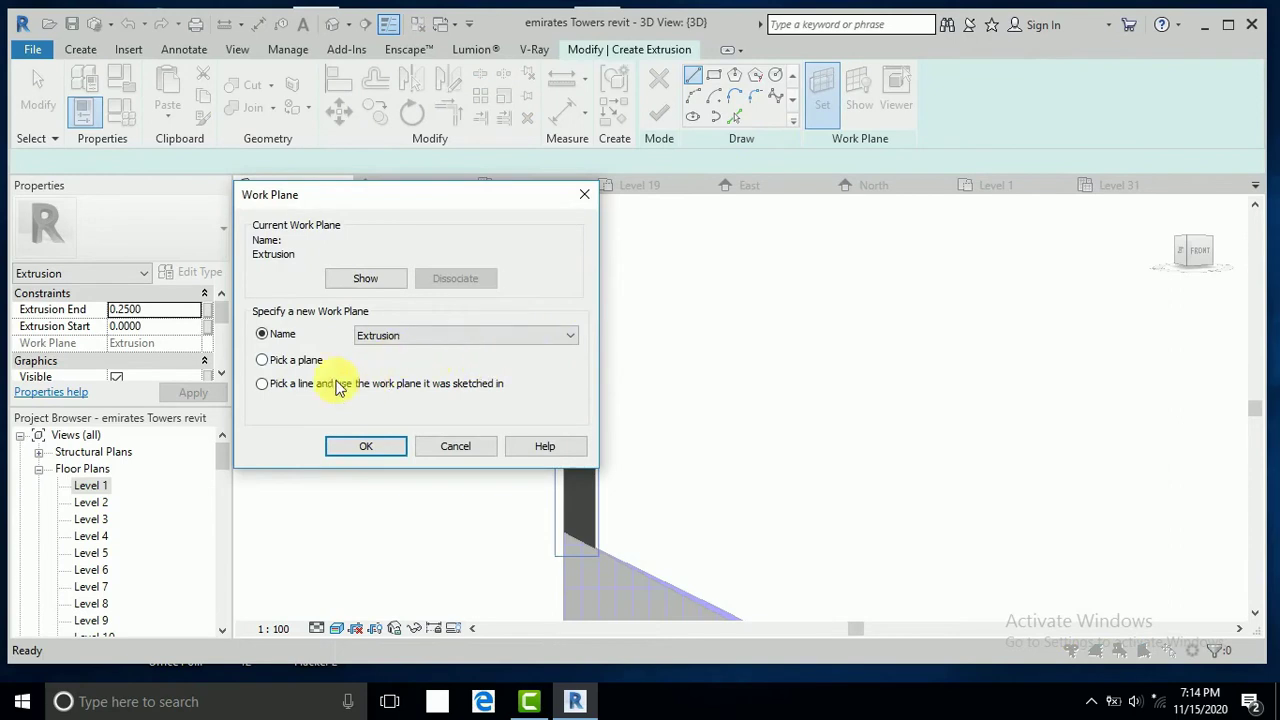
left_click(336, 440)
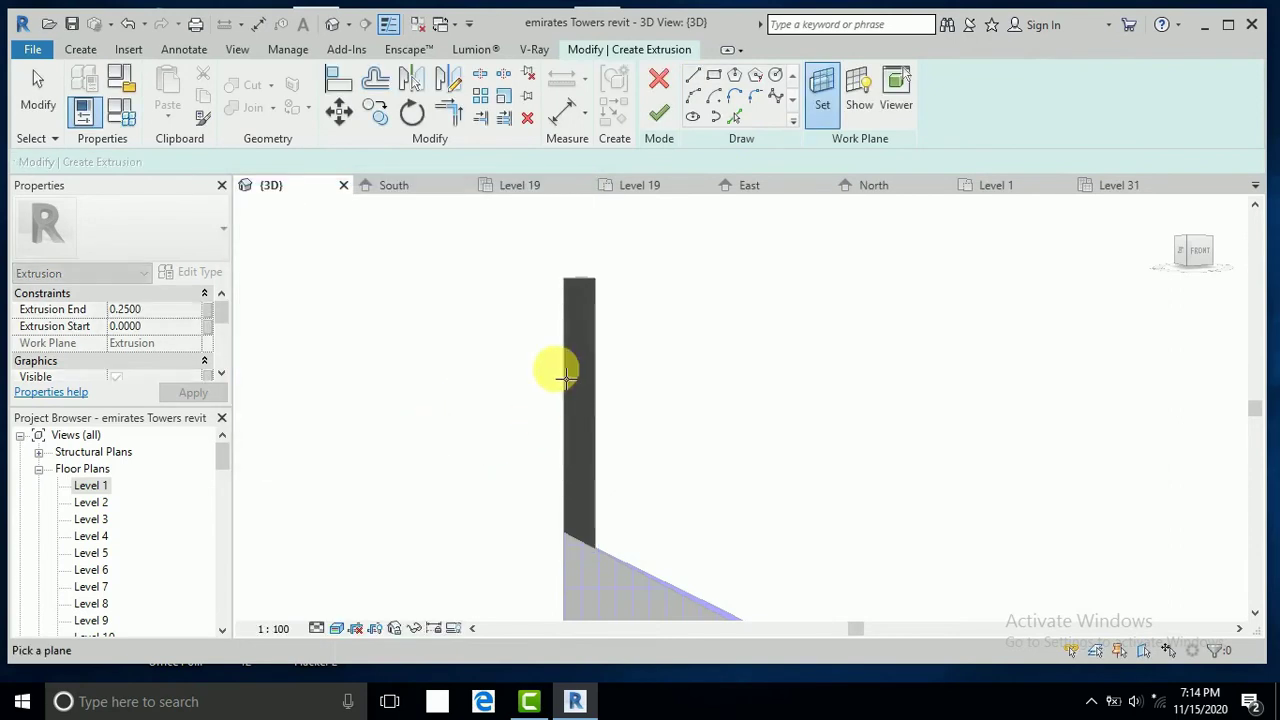
left_click(601, 307)
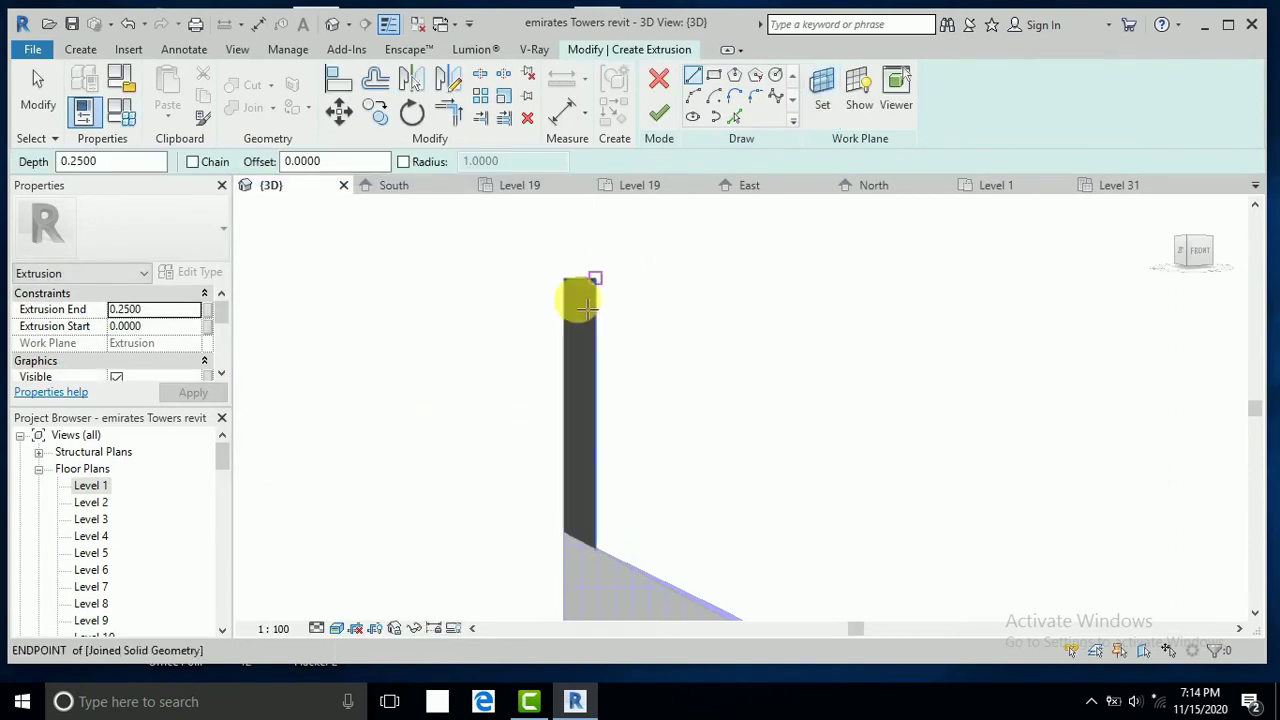
Sketch a triangular profile at the column's top corner and finish the sketch.
scroll(582, 292, "up", 3)
left_click(618, 260)
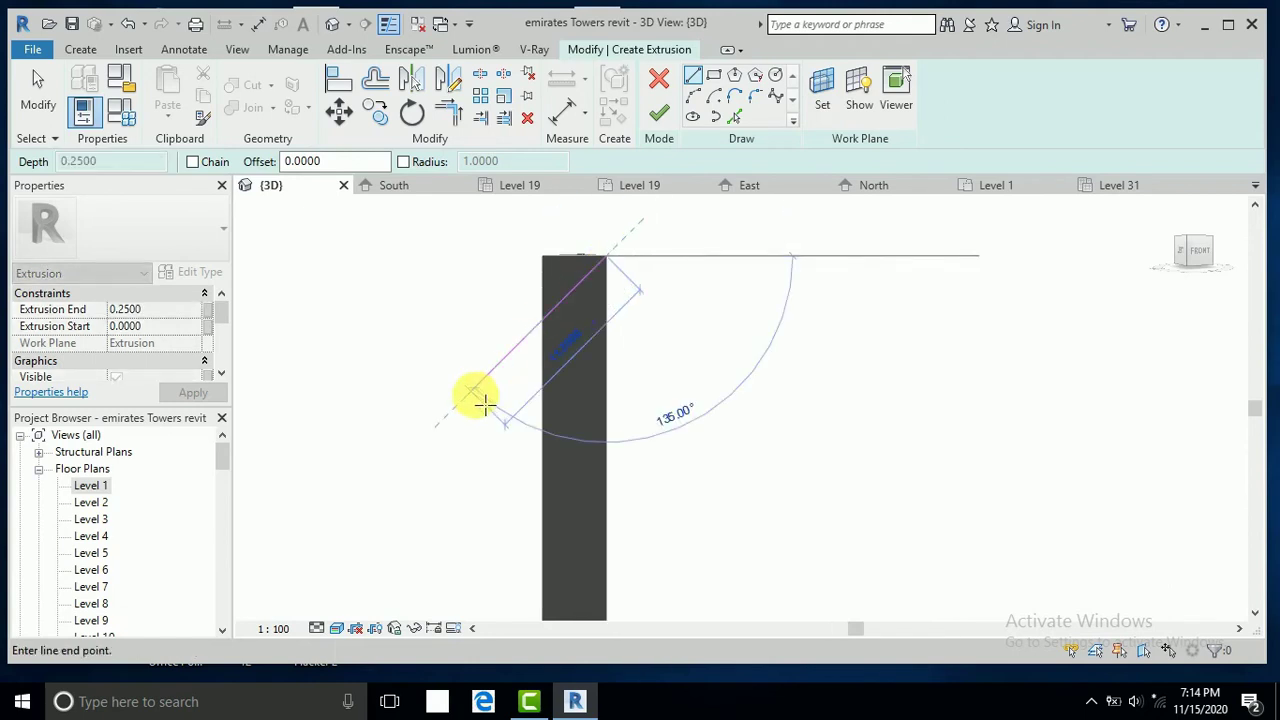
left_click(517, 369)
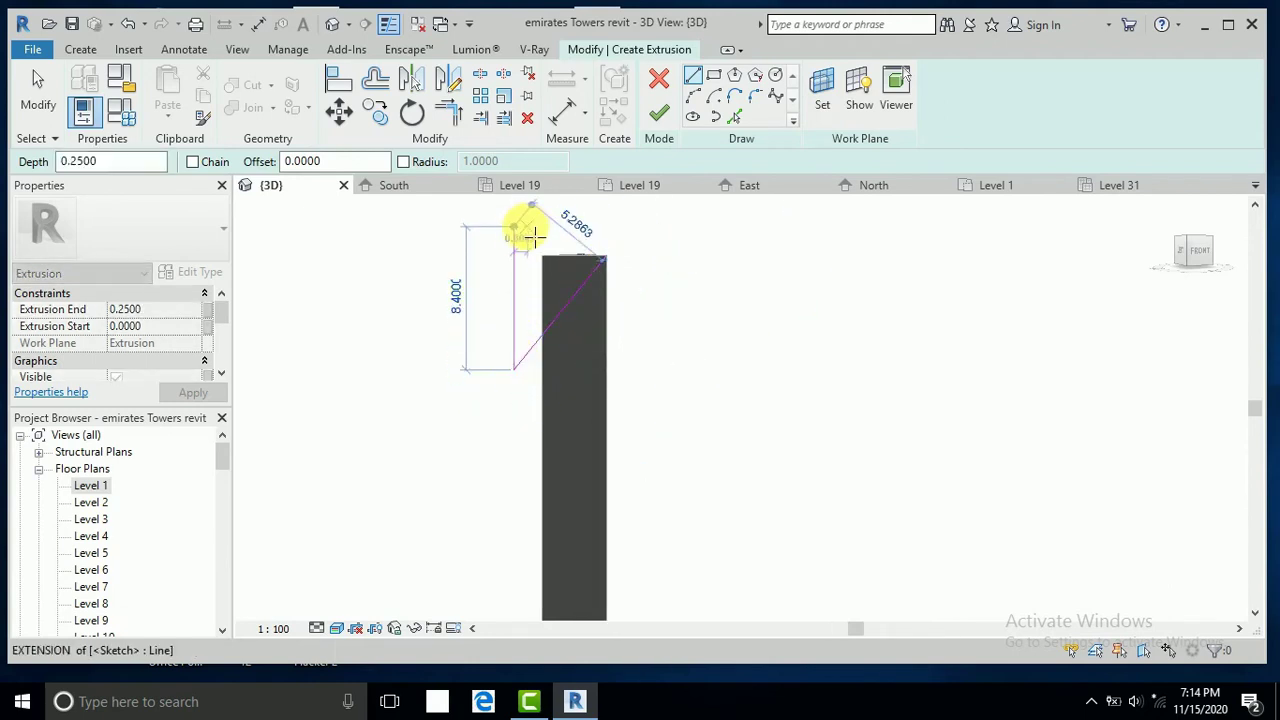
left_click(516, 227)
left_click(655, 229)
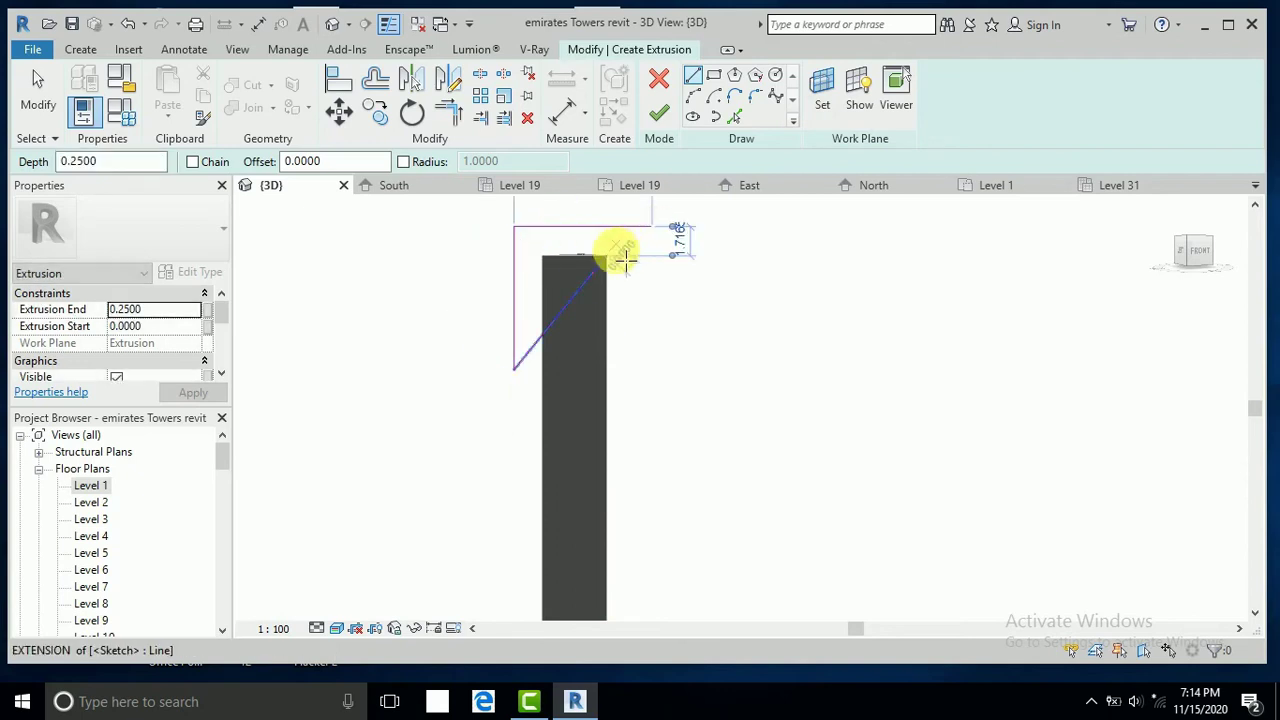
left_click(463, 120)
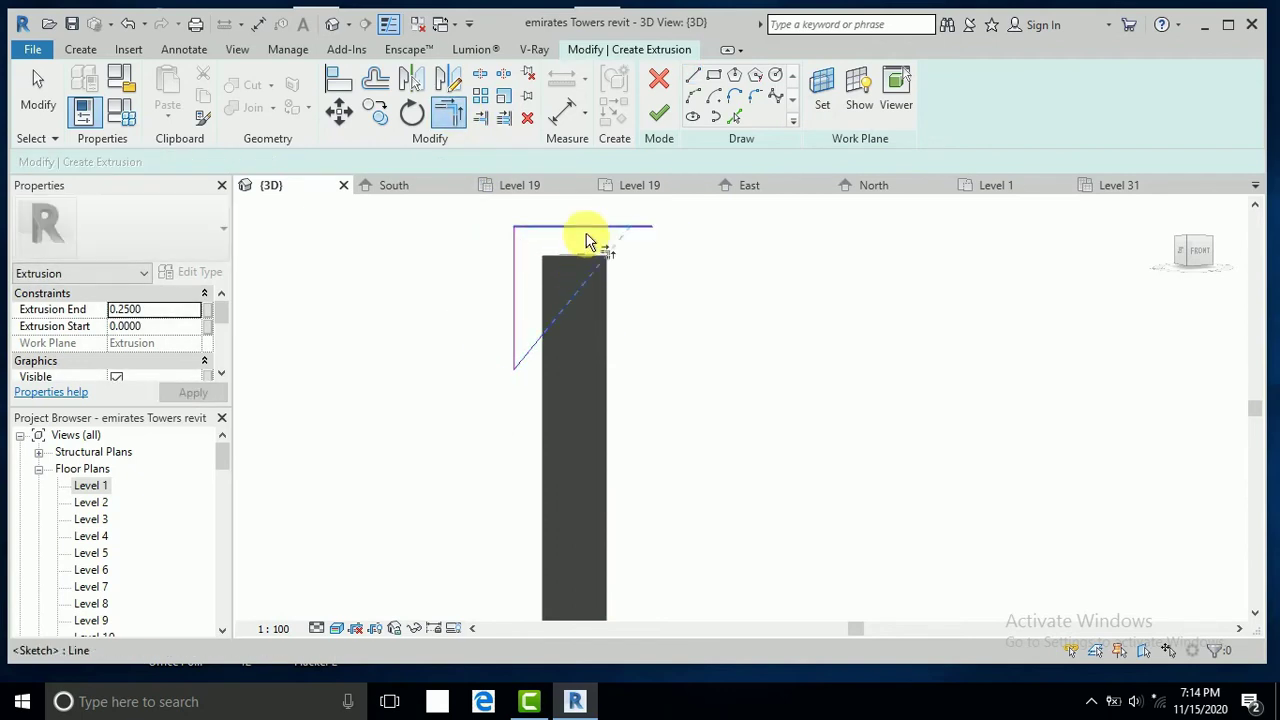
mouse_move(608, 281)
middle_mouse_down("shift")
mouse_move(586, 329)
mouse_move(429, 346)
mouse_move(442, 337)
middle_mouse_up("shift")
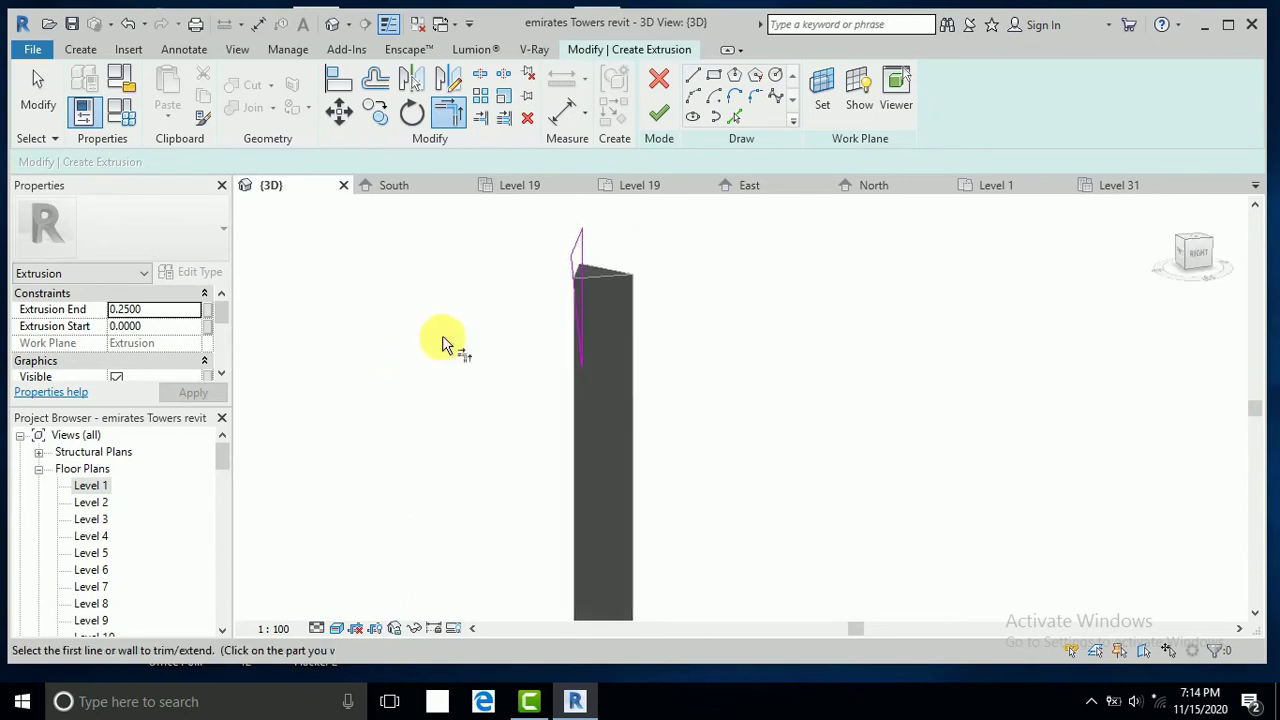
left_click(655, 119)
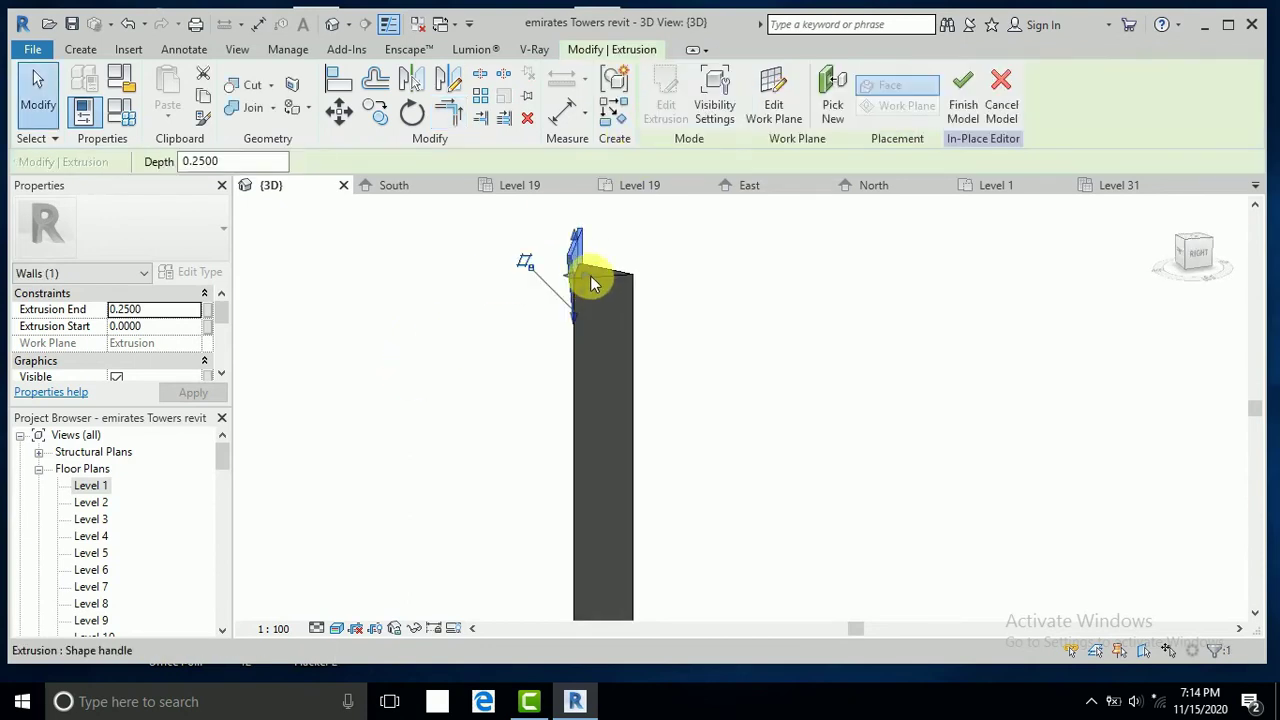
Extend the triangular extrusion's depth through the column on both sides.
left_click_drag(590, 283, 651, 280)
mouse_move(500, 320)
middle_mouse_down("shift")
mouse_move(754, 340)
mouse_move(743, 323)
middle_mouse_up("shift")
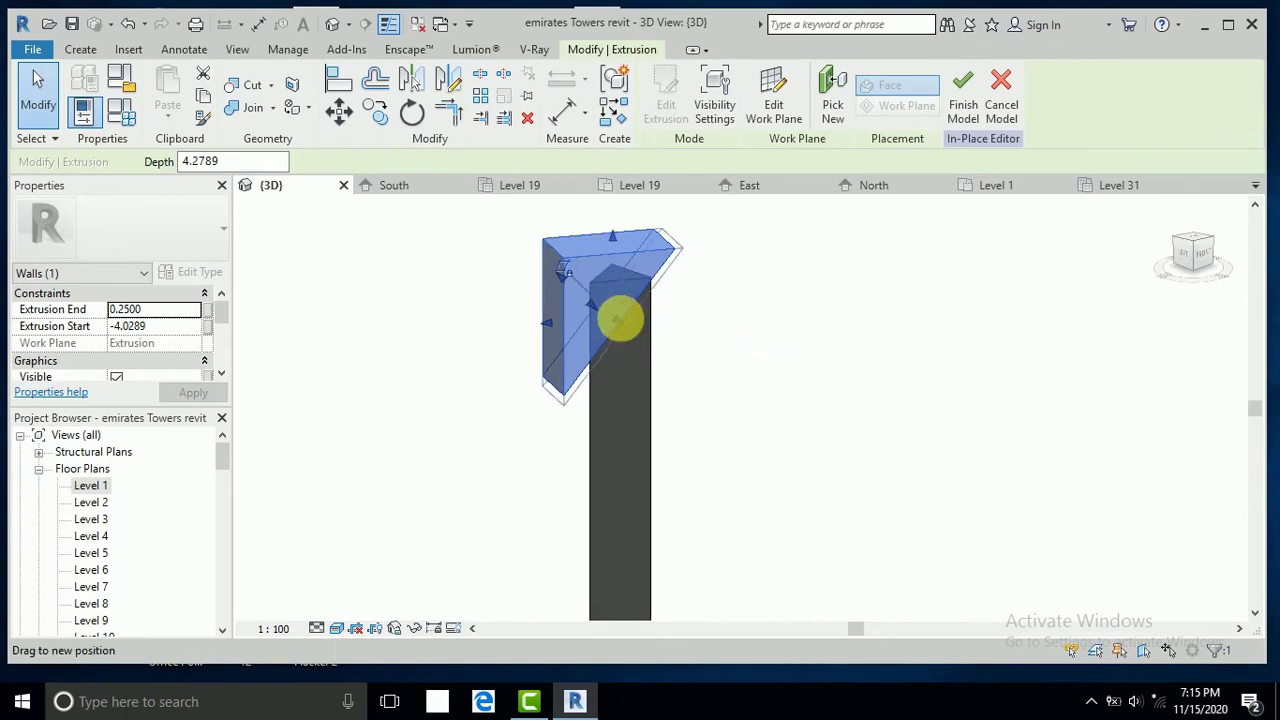
left_click_drag(600, 314, 680, 360)
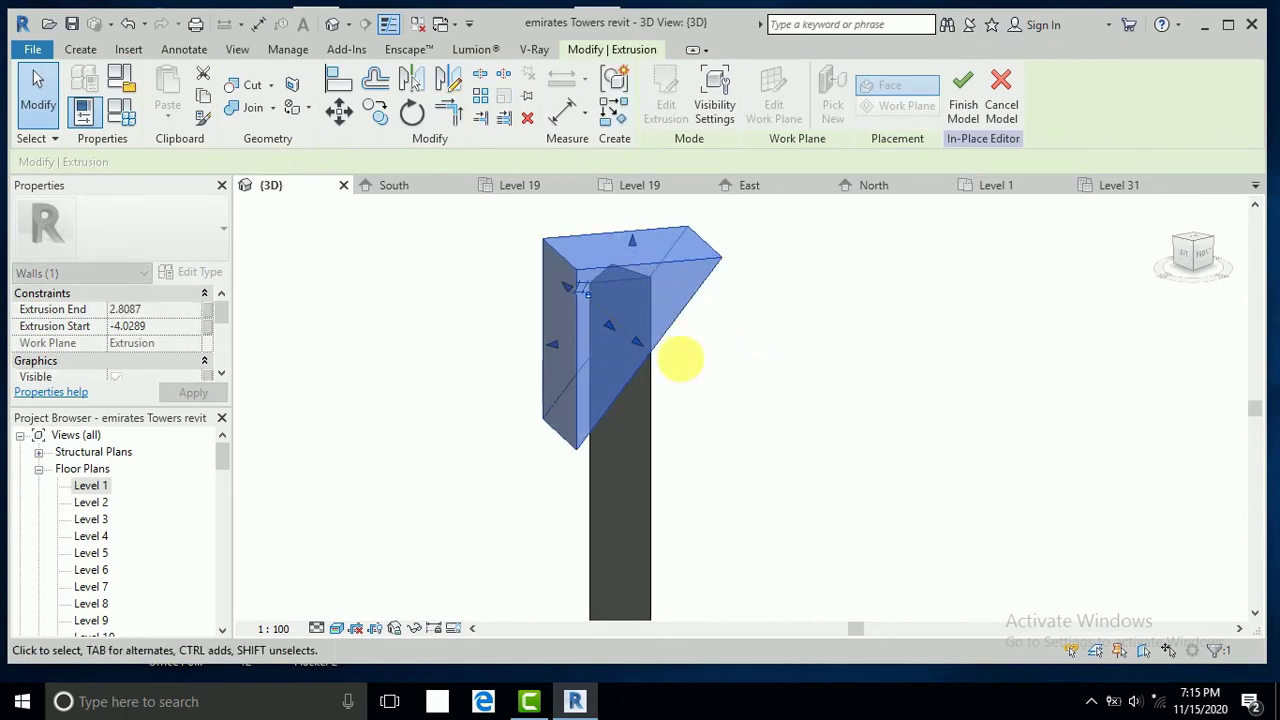
mouse_move(680, 360)
middle_mouse_down("shift")
mouse_move(628, 277)
mouse_move(663, 243)
middle_mouse_up("shift")
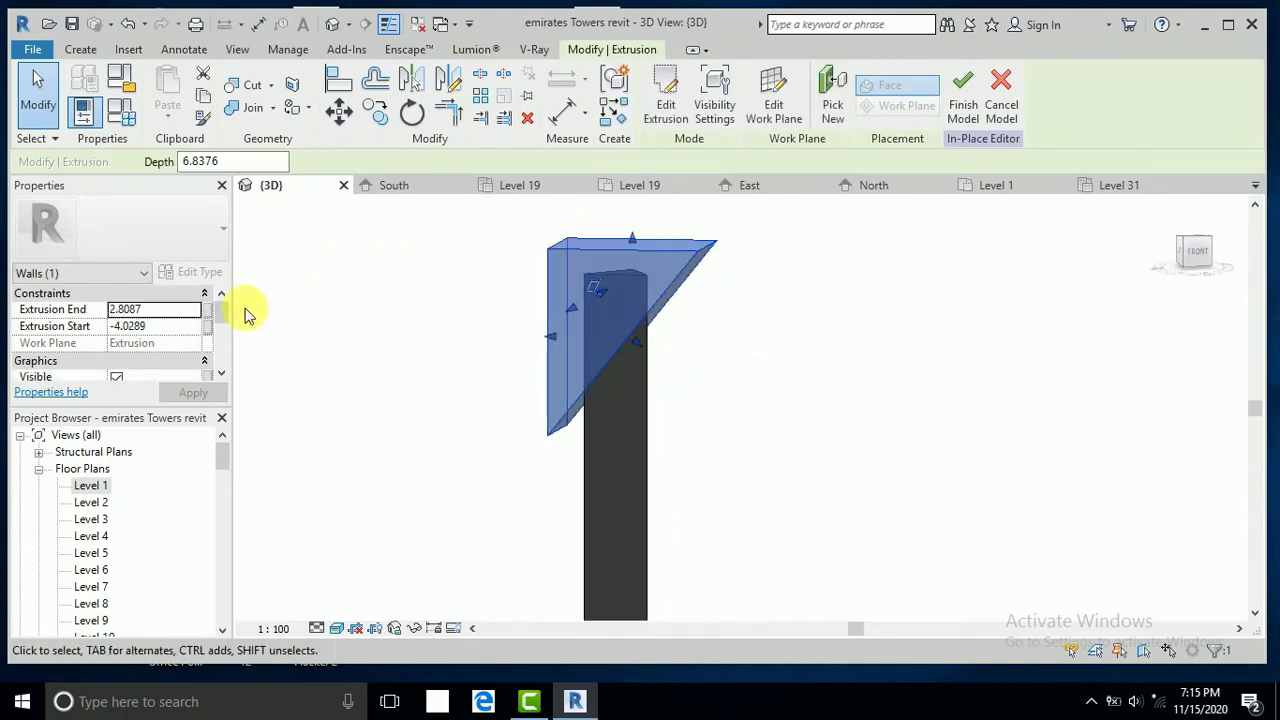
scroll(192, 352, "down", 5)
Make the extrusion a void, cut the column top diagonally, and finish the model.
left_click(194, 362)
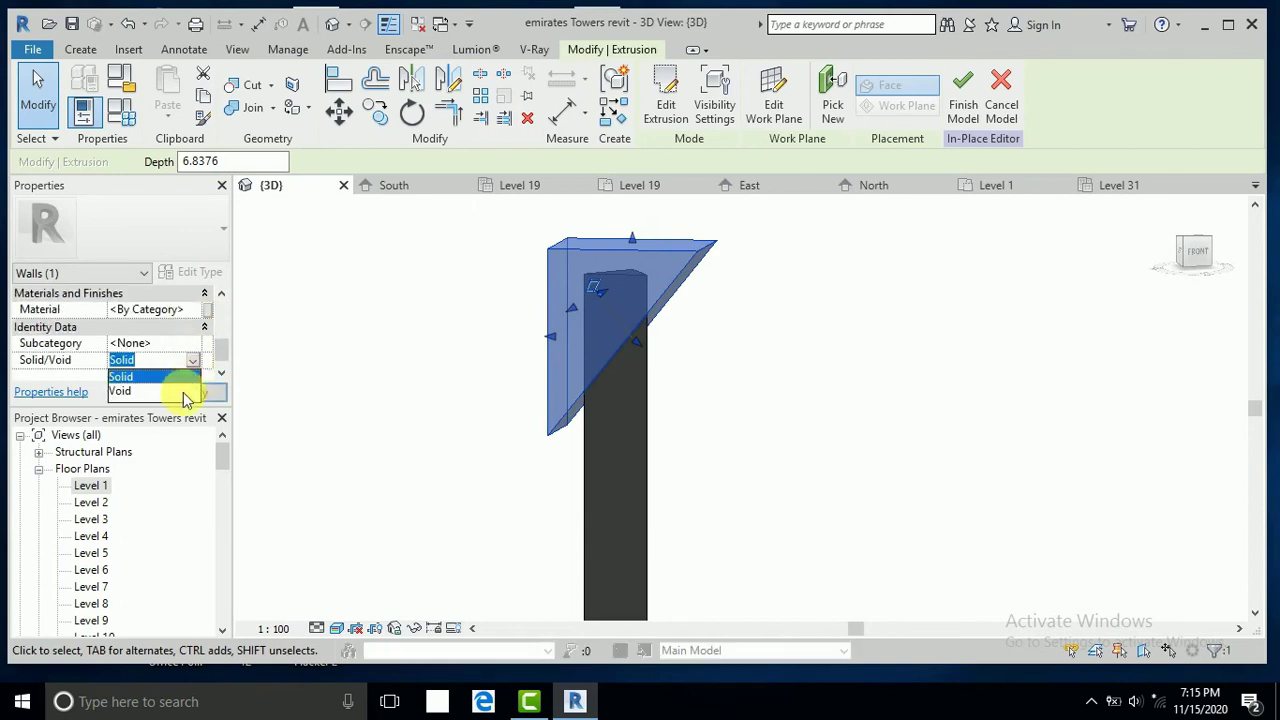
left_click(180, 398)
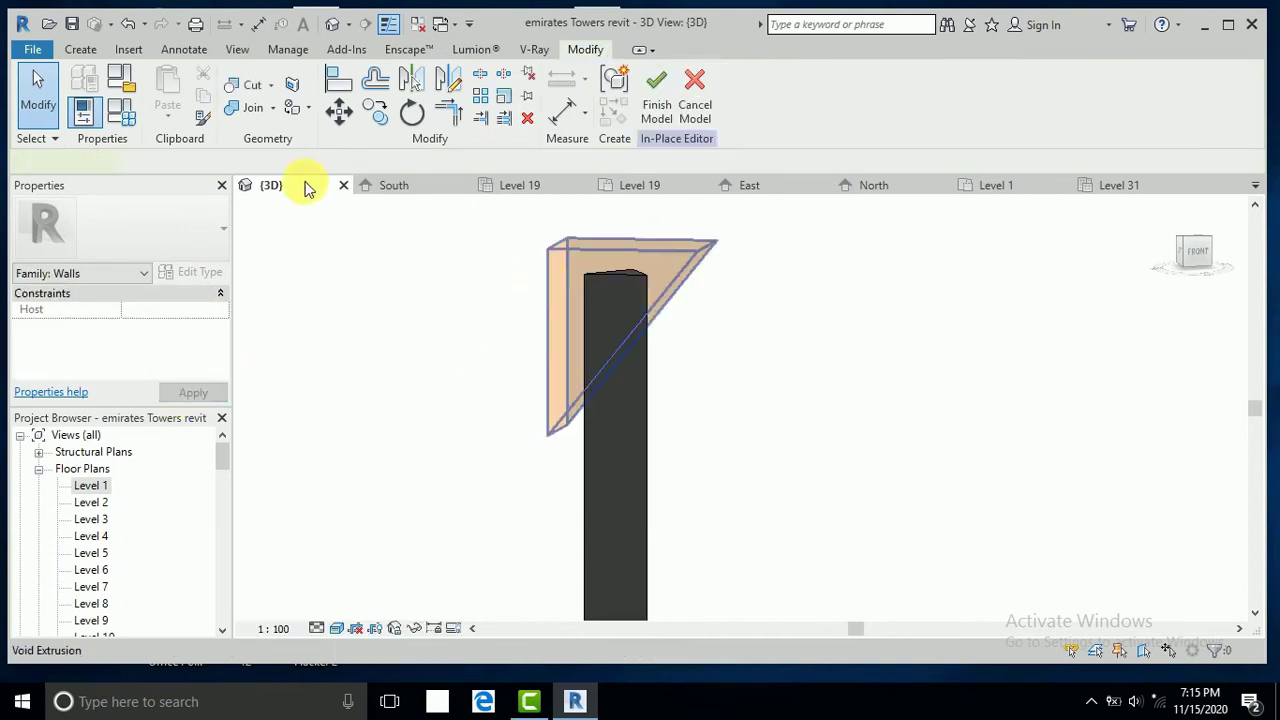
left_click(262, 90)
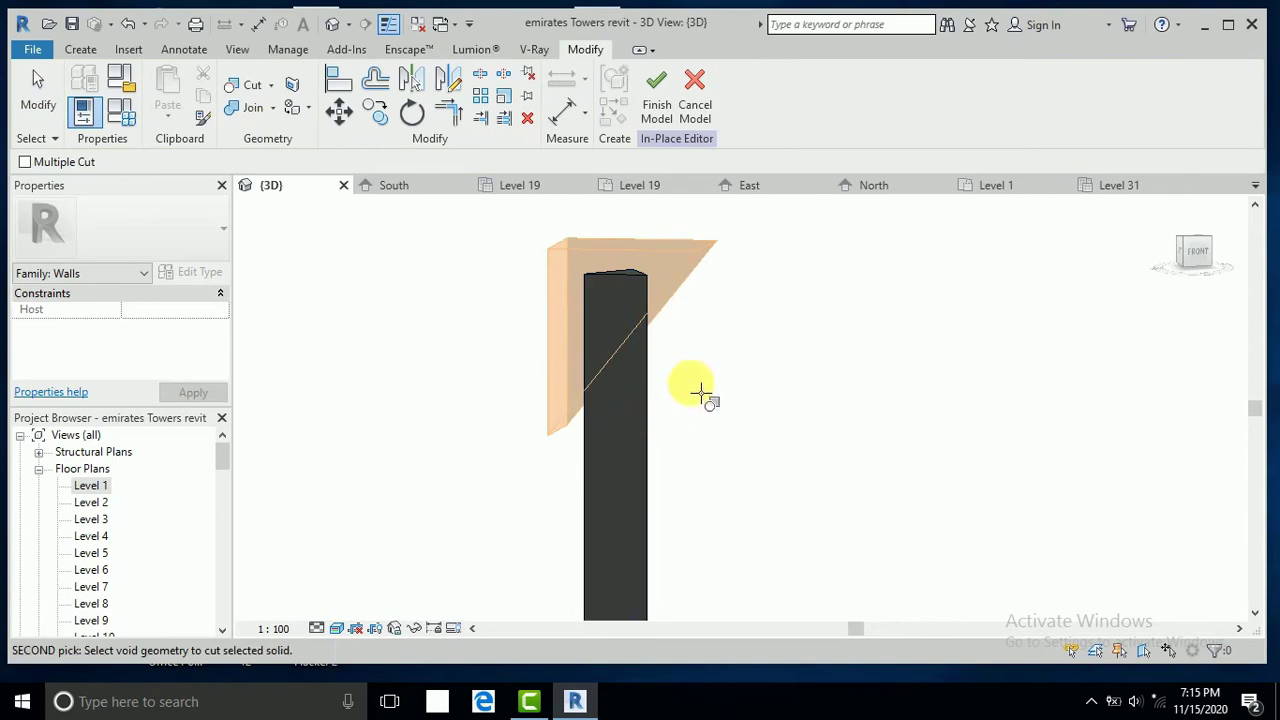
left_click(611, 296)
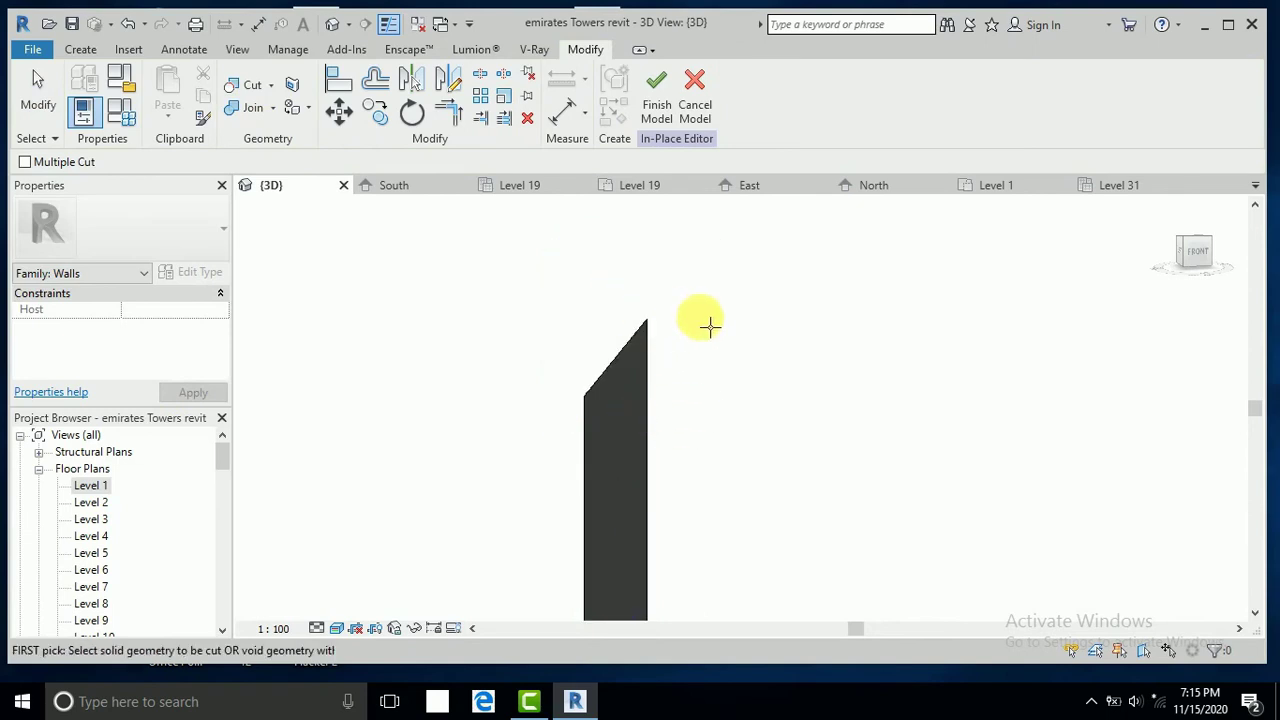
left_click(672, 92)
Orbit around the finished tower, then open and pan the Level 1 floor plan.
mouse_move(689, 306)
middle_mouse_down("shift")
mouse_move(677, 309)
mouse_move(691, 340)
mouse_move(733, 387)
mouse_move(760, 329)
mouse_move(810, 415)
mouse_move(749, 471)
mouse_move(654, 494)
middle_mouse_up("shift")
scroll(810, 495, "up", 3)
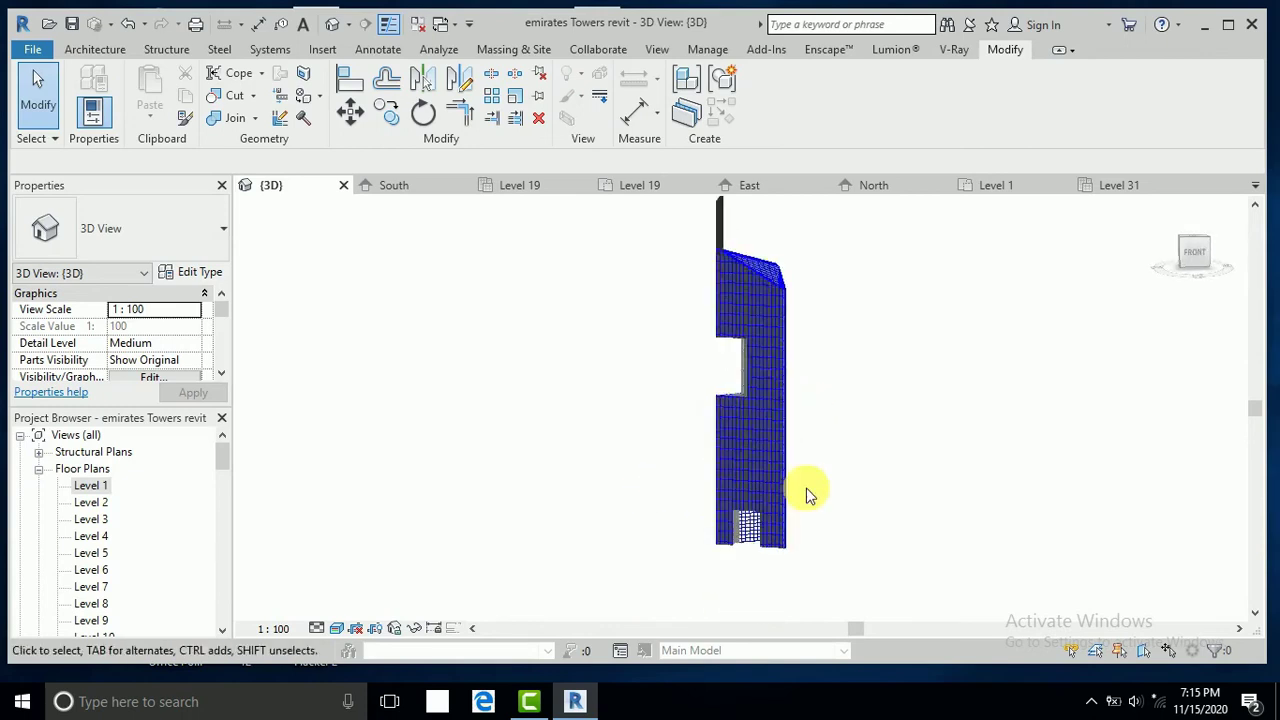
mouse_move(810, 495)
middle_mouse_down("shift")
mouse_move(838, 498)
mouse_move(771, 480)
mouse_move(846, 491)
mouse_move(883, 466)
mouse_move(897, 422)
mouse_move(851, 480)
mouse_move(812, 478)
middle_mouse_up("shift")
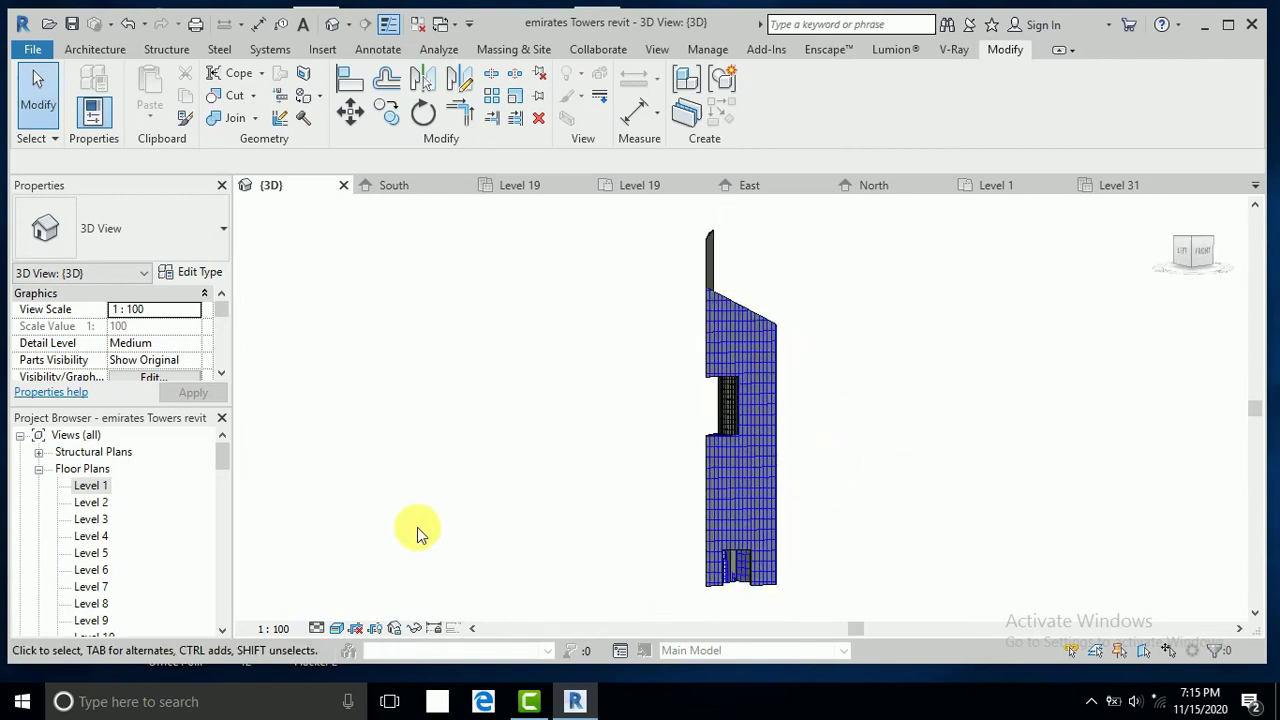
double_click(98, 488)
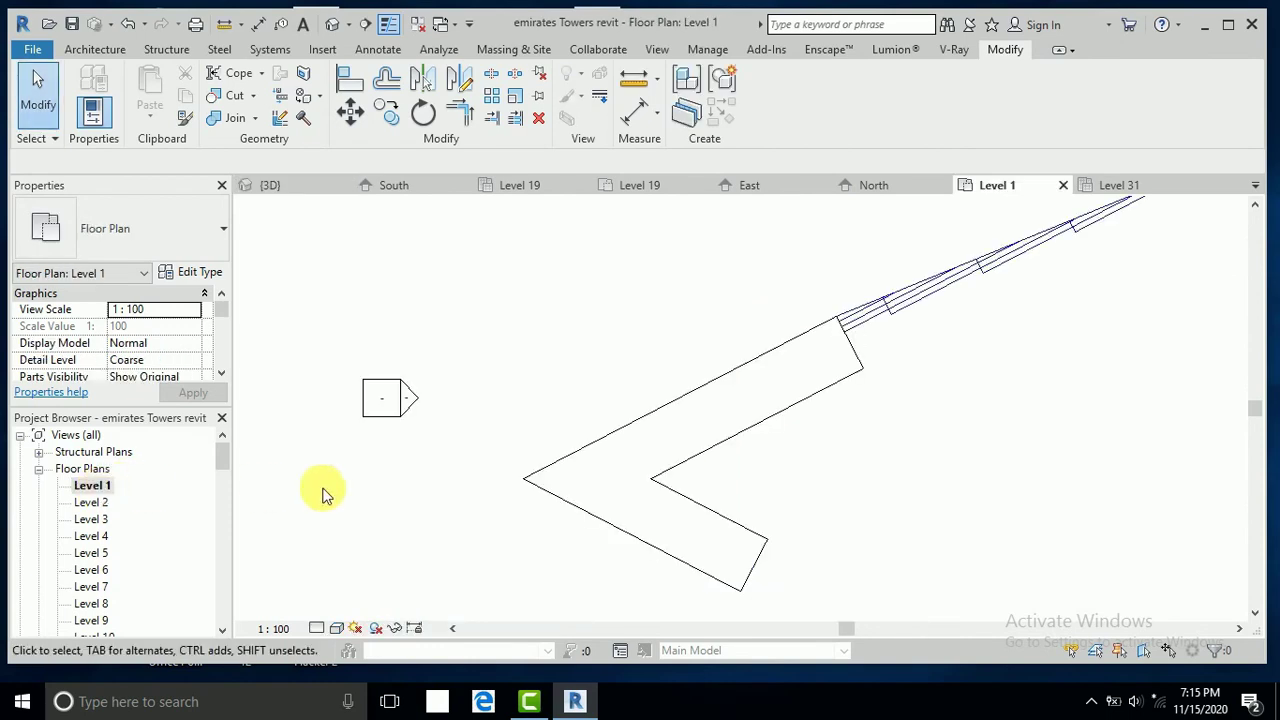
scroll(394, 443, "down", 2)
scroll(395, 447, "down", 2)
middle_click_drag(643, 441, 664, 400)
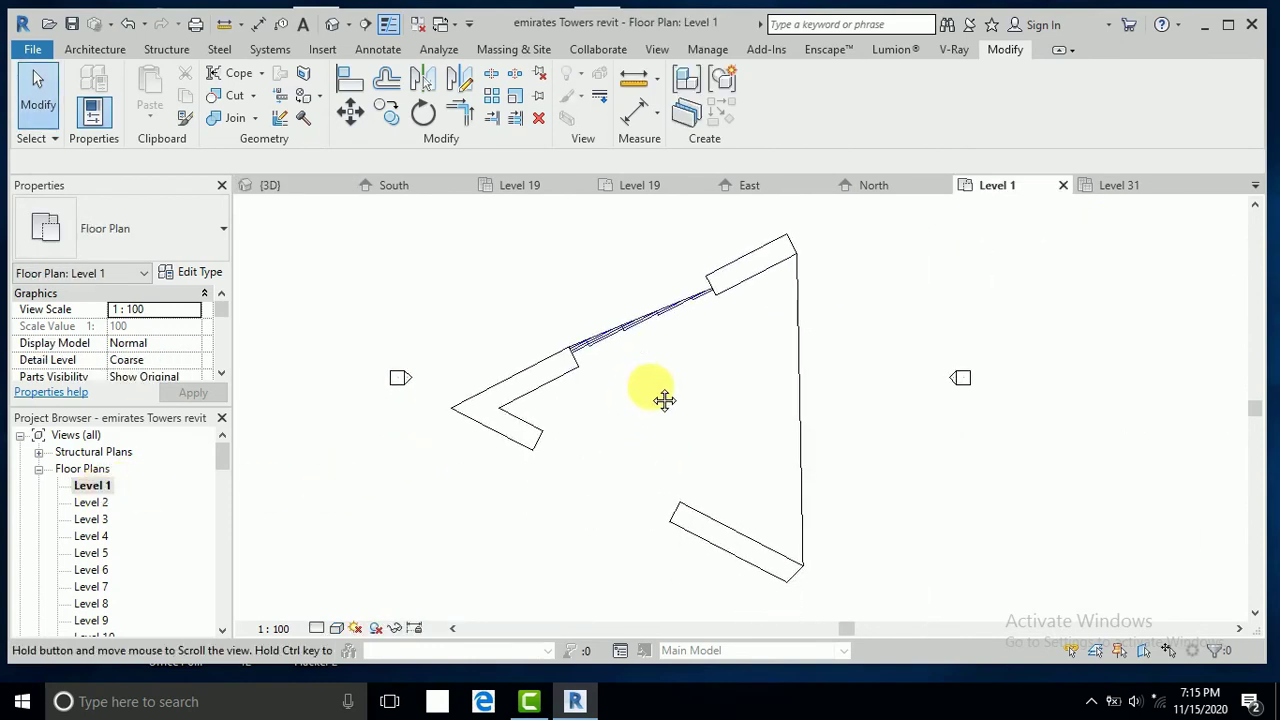
Start a wall with the Curtain Wall: Storefront type selected.
left_click(100, 50)
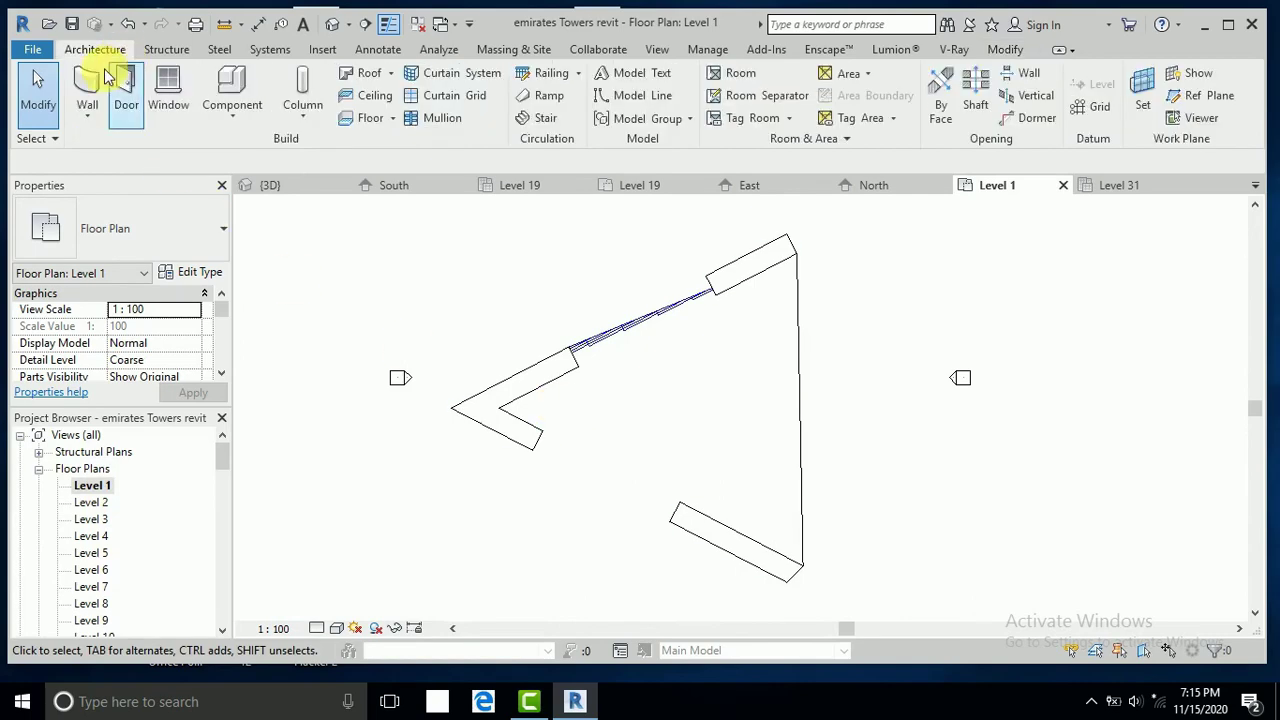
left_click(90, 88)
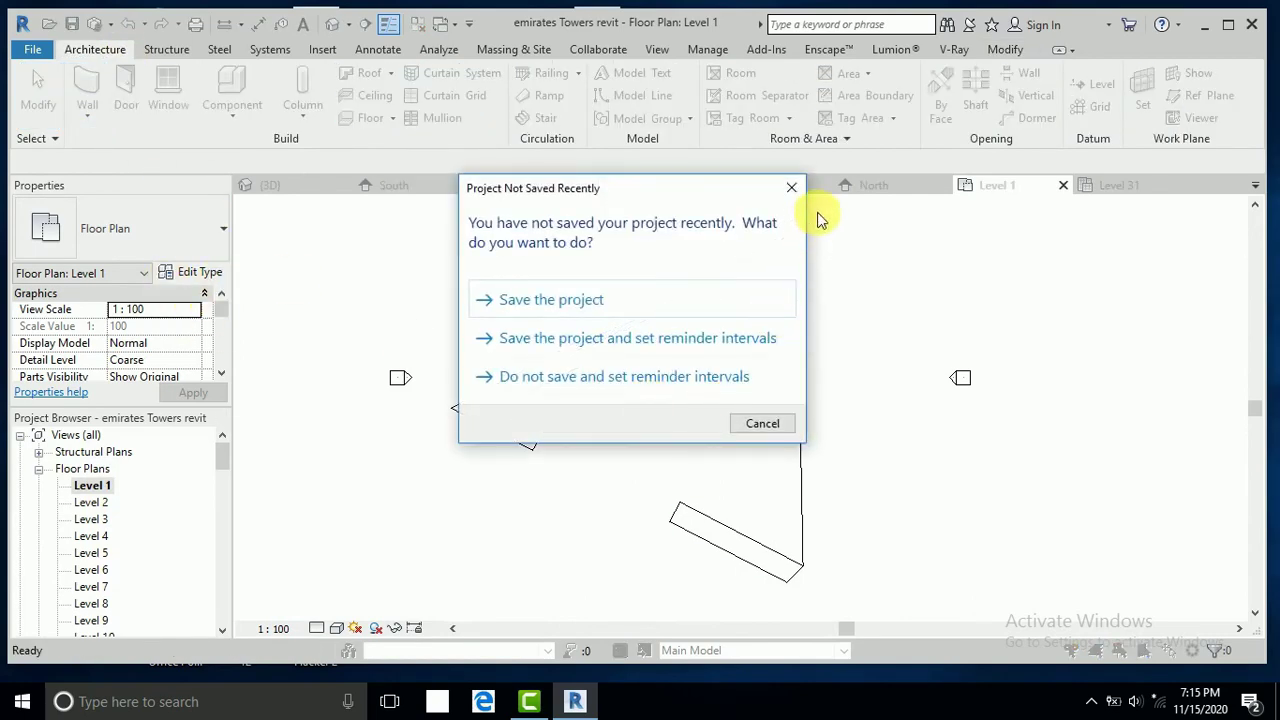
key("Escape")
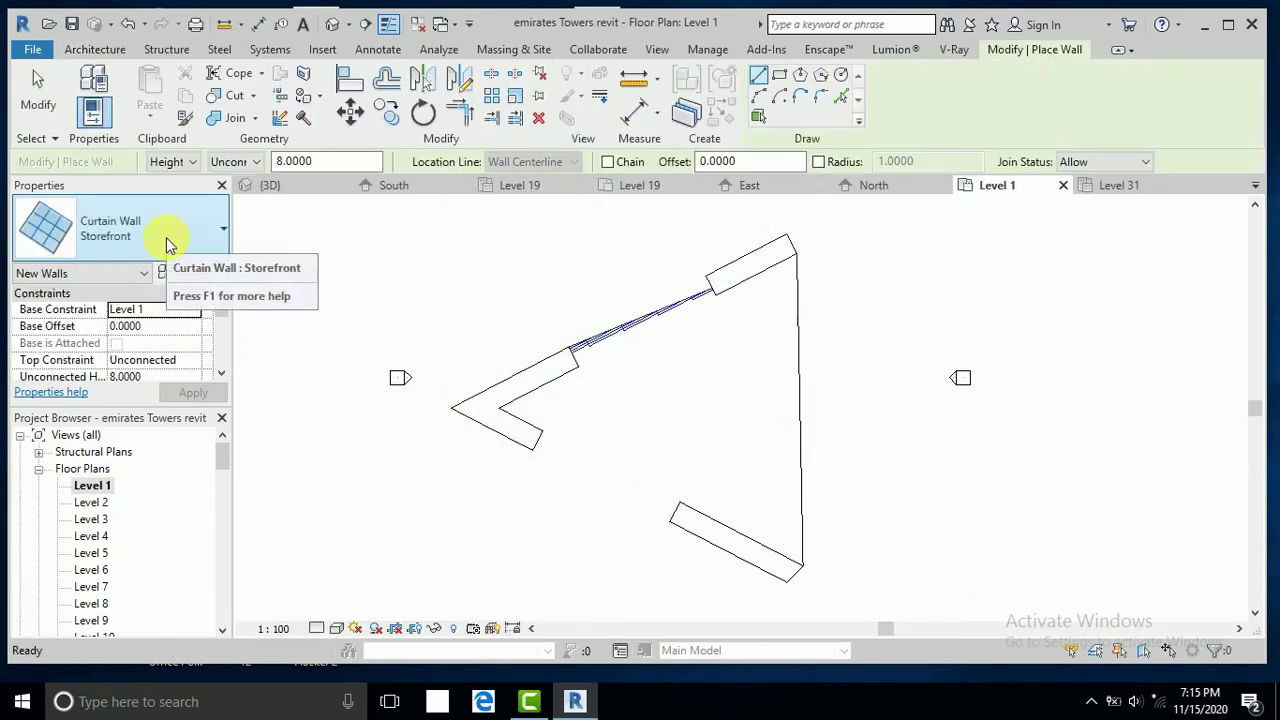
left_click(168, 245)
left_click(318, 352)
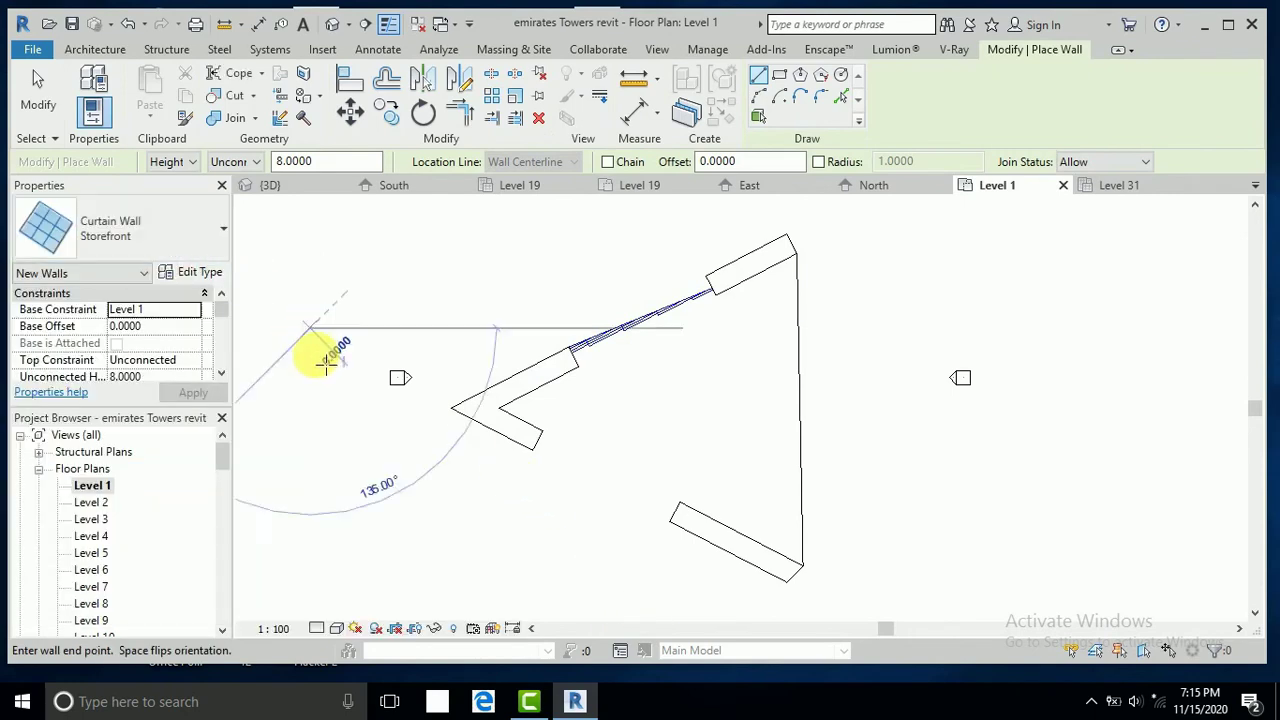
left_click(333, 340)
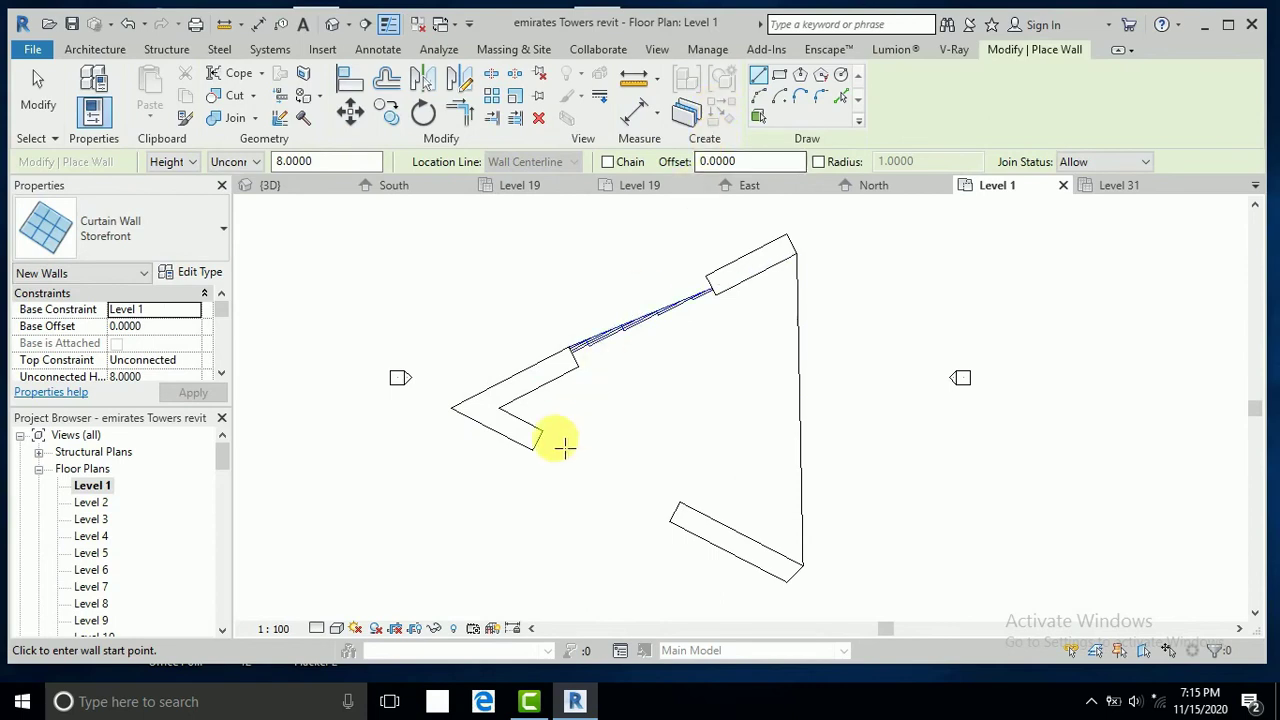
scroll(540, 452, "up", 2)
scroll(545, 455, "up", 1)
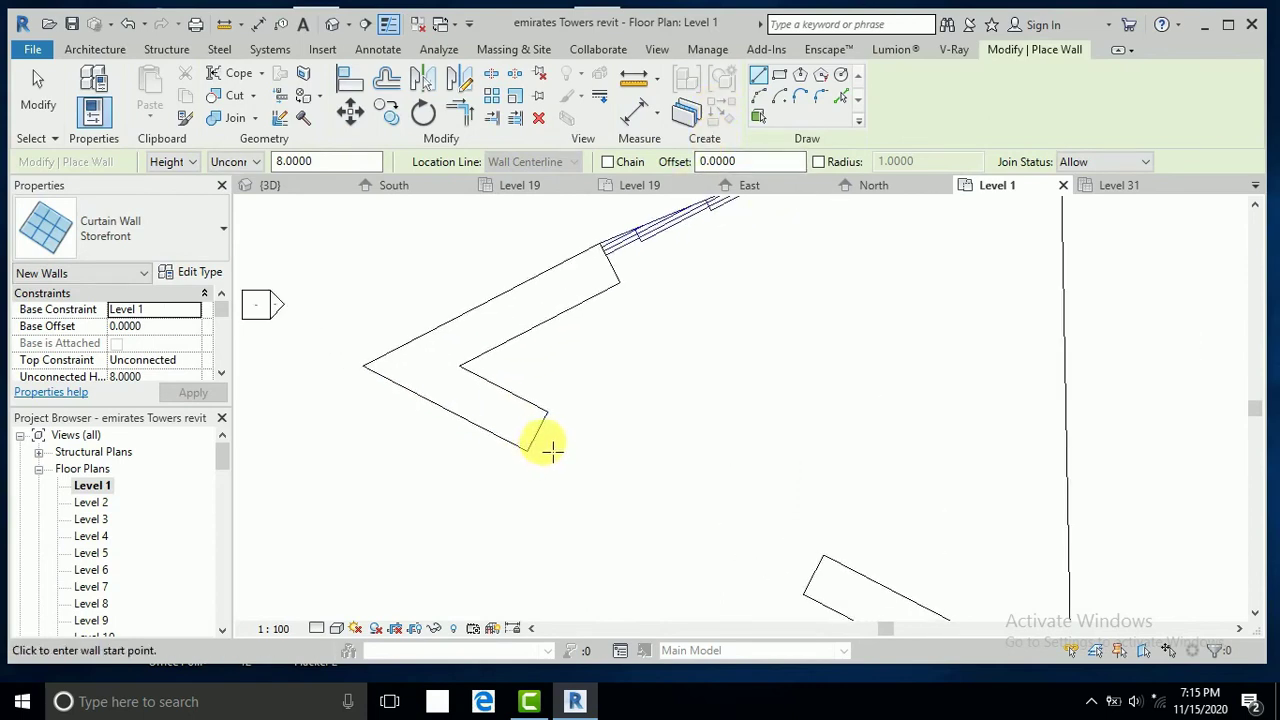
Draw Storefront wall segments across the footprint gaps between the thick corner pieces.
left_click(548, 449)
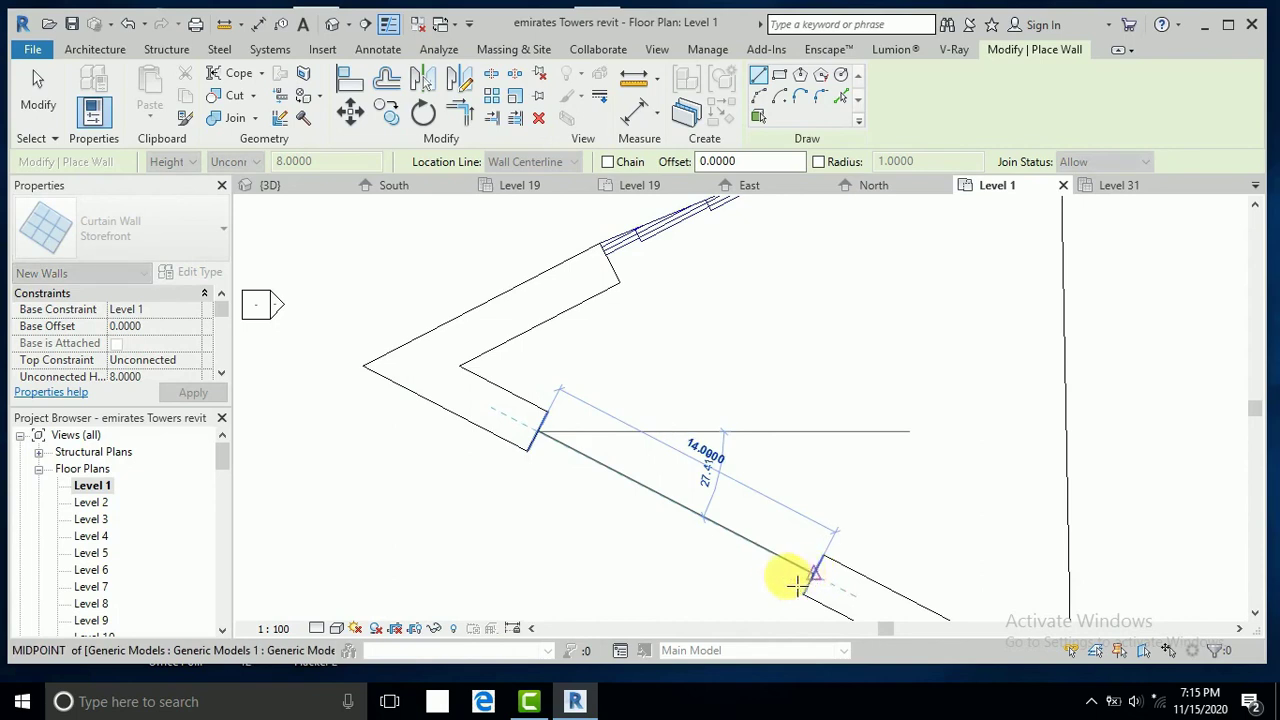
left_click(797, 585)
scroll(606, 552, "down", 2)
scroll(632, 342, "up", 1)
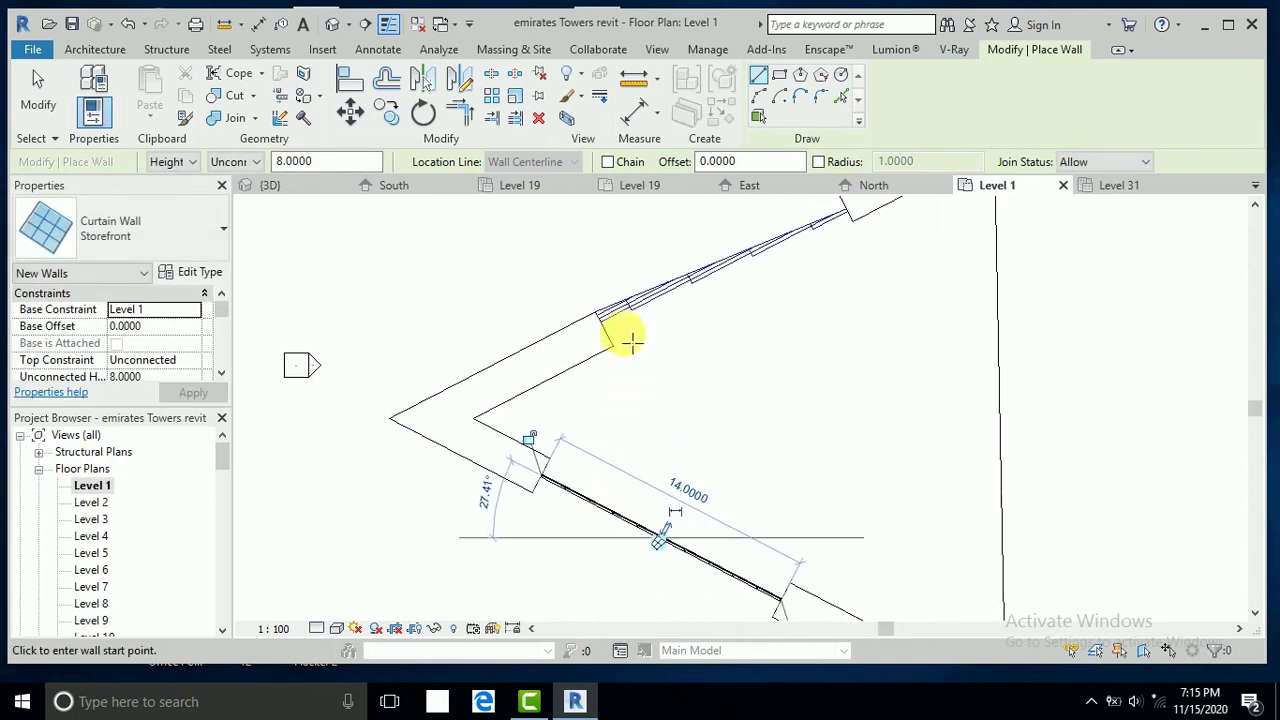
left_click(606, 330)
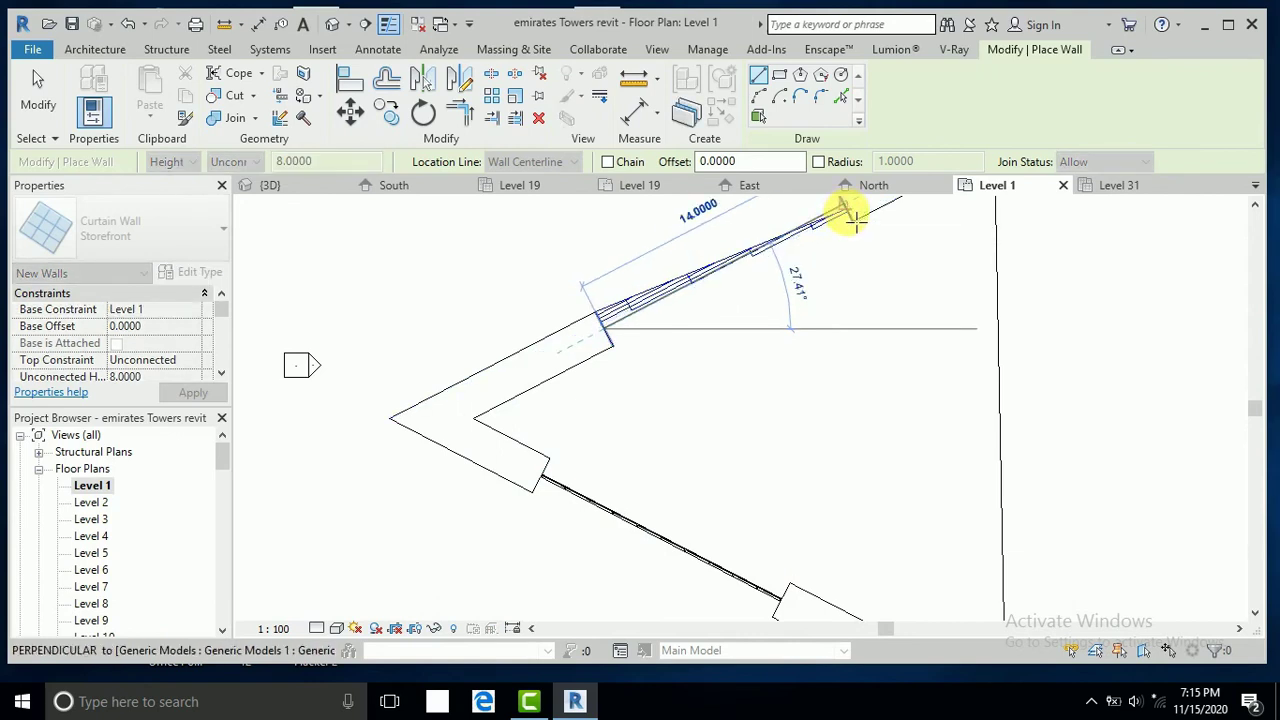
left_click(845, 210)
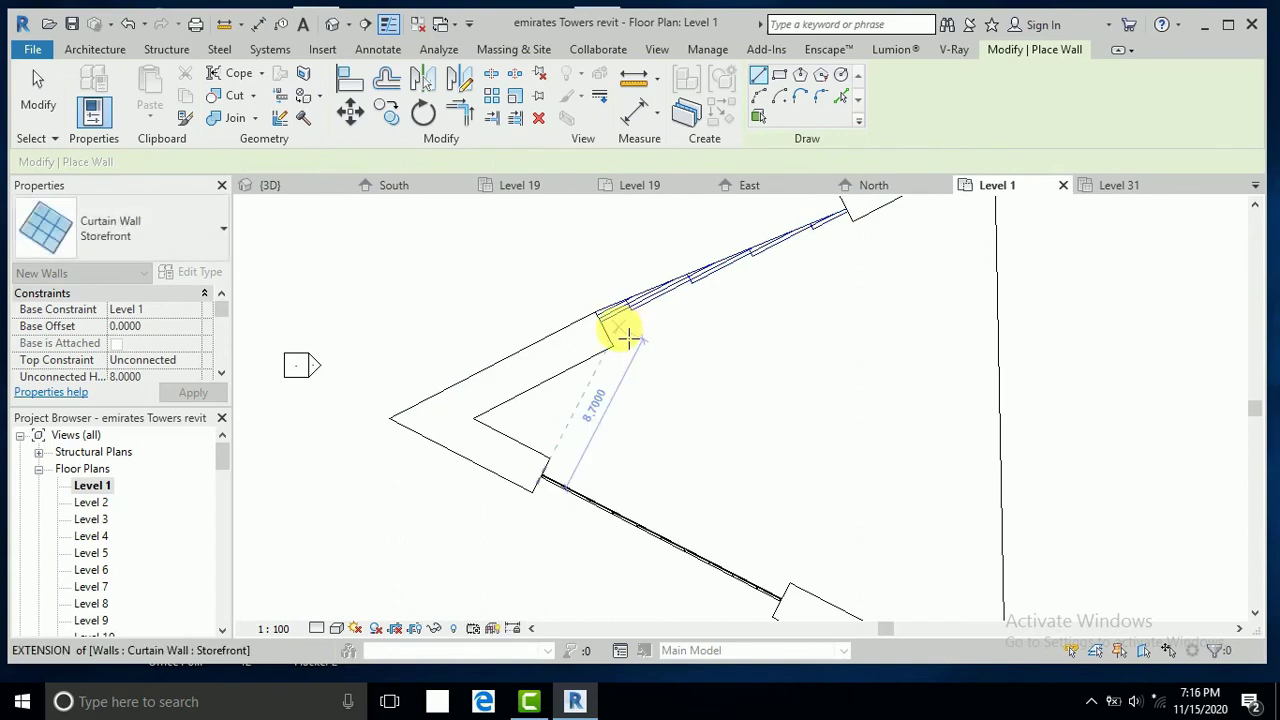
left_click(608, 334)
middle_click_drag(726, 289, 657, 391)
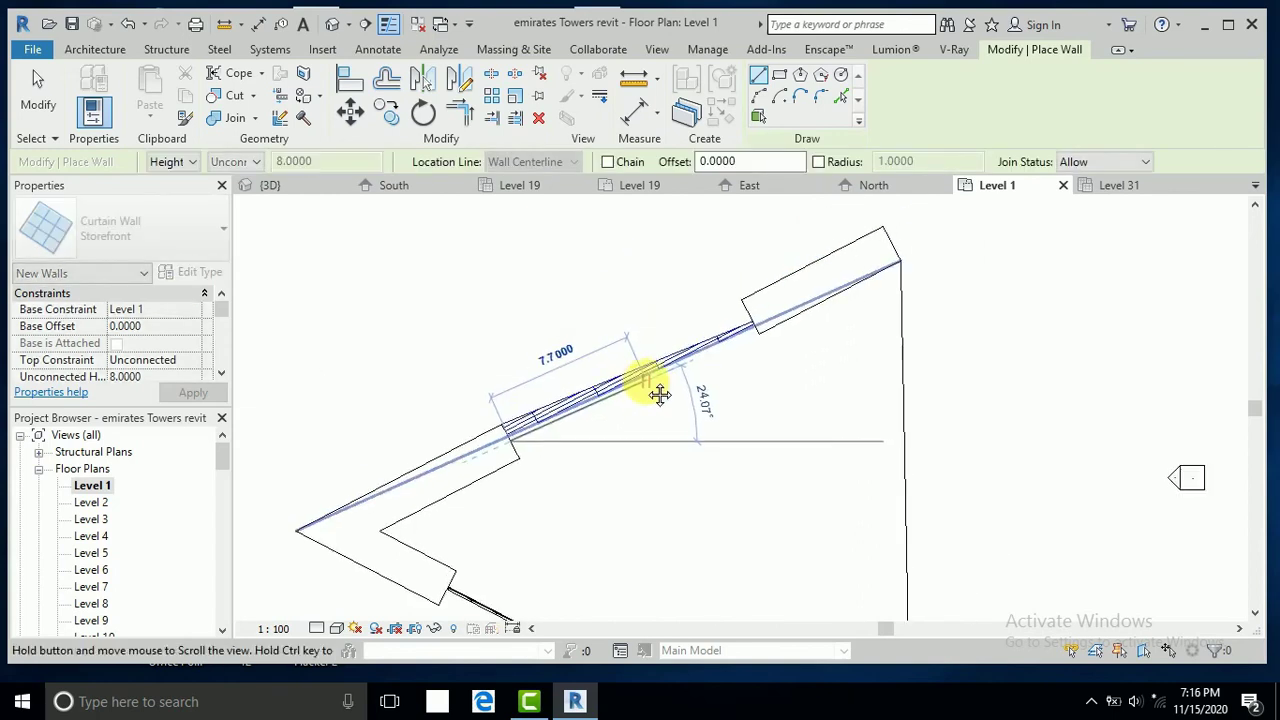
left_click(760, 318)
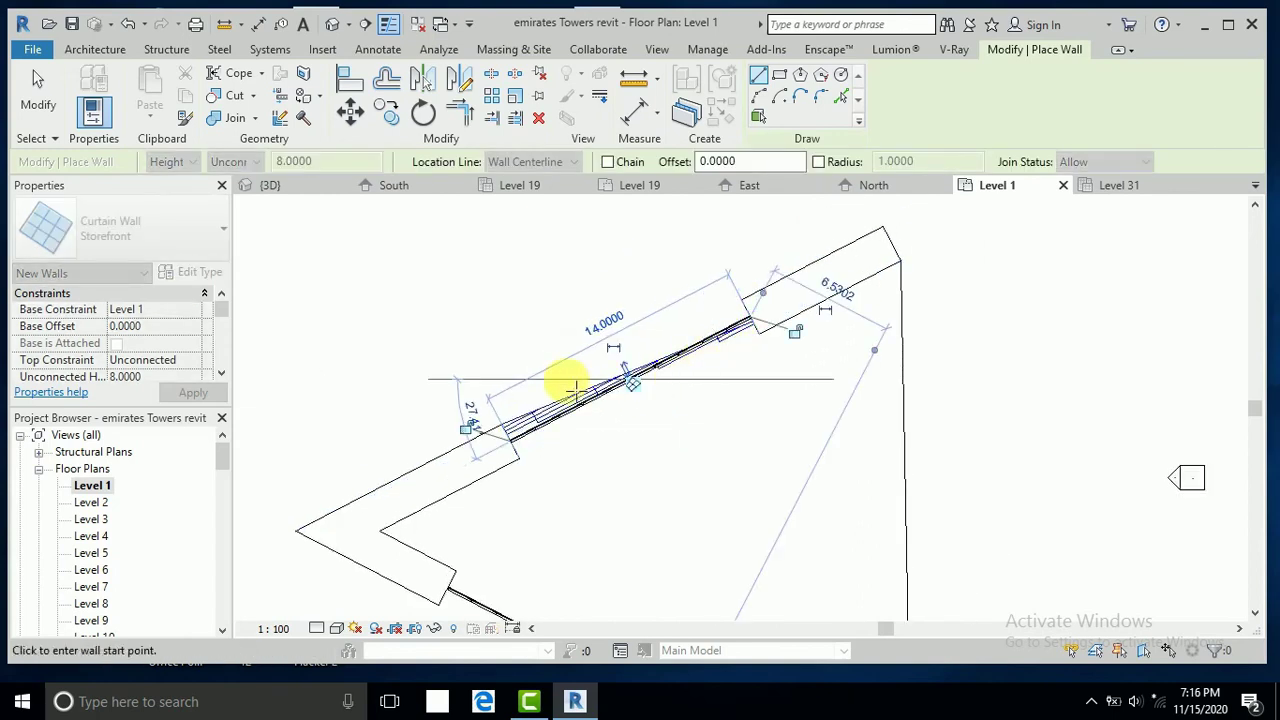
left_click(38, 92)
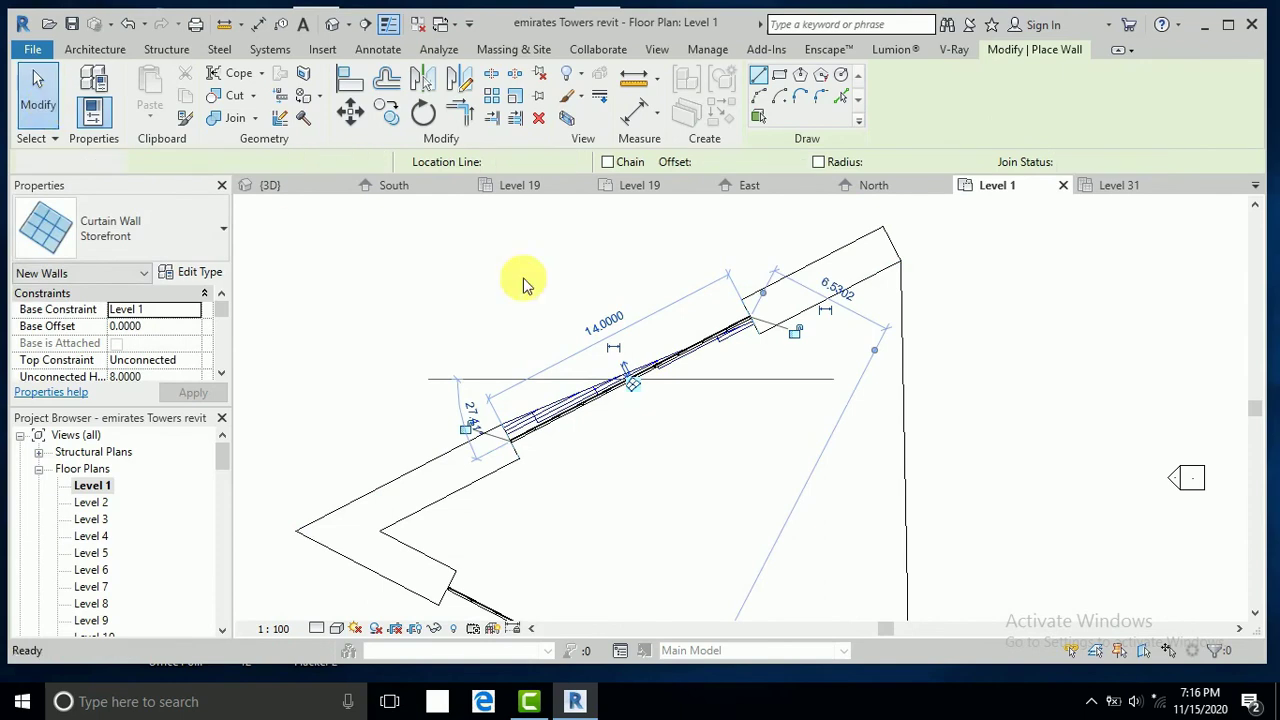
In the 3D view, drag the top of the base storefront curtain wall upward.
left_click(340, 22)
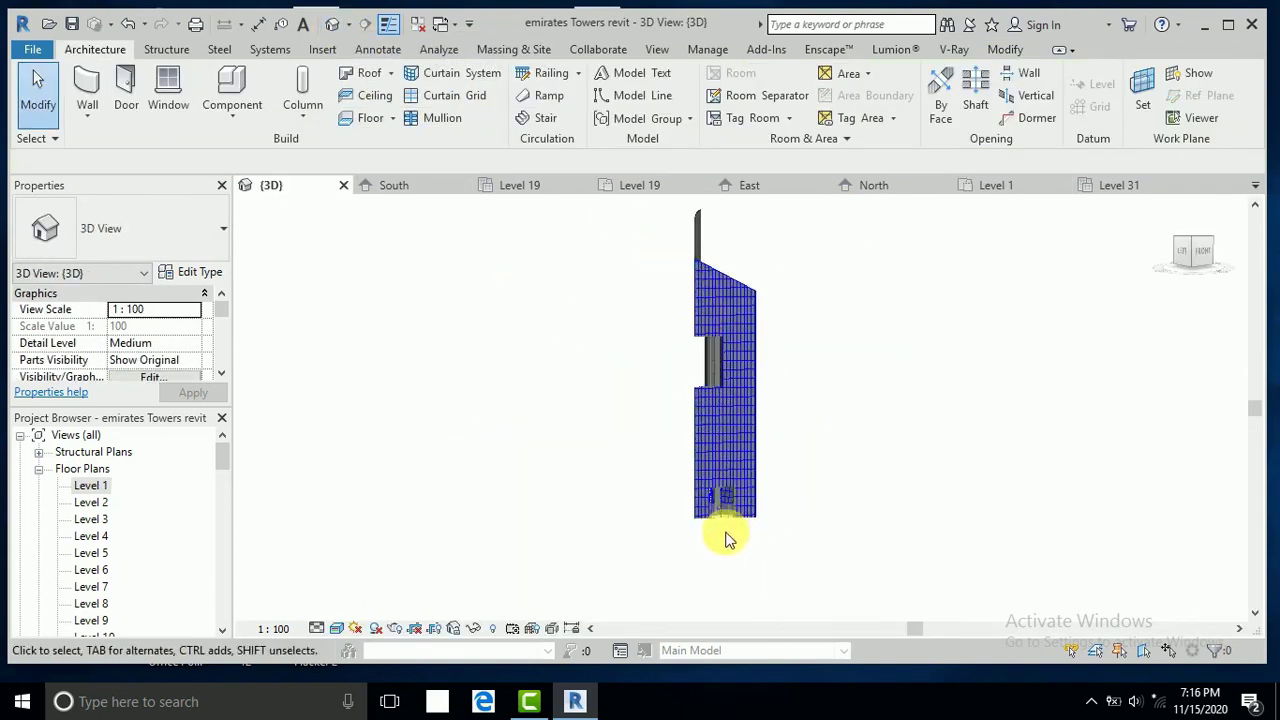
scroll(727, 538, "up", 3)
scroll(728, 520, "up", 1)
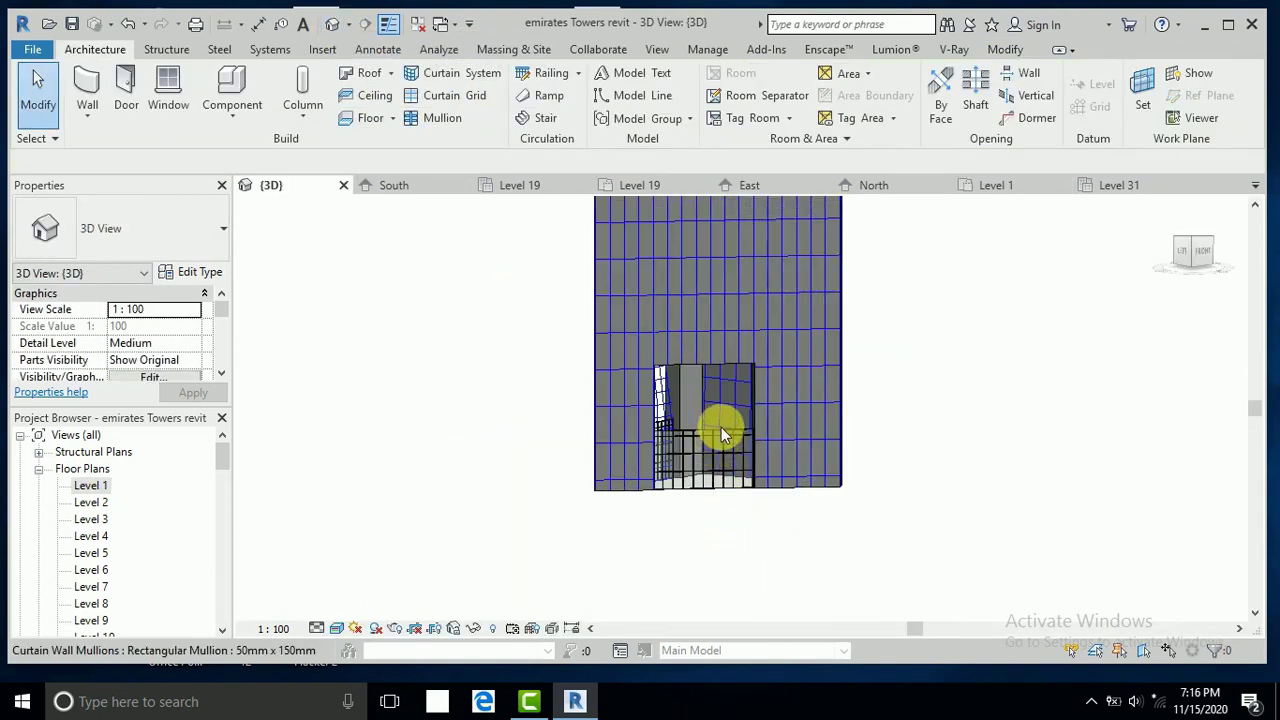
scroll(717, 428, "up", 2)
scroll(700, 420, "up", 1)
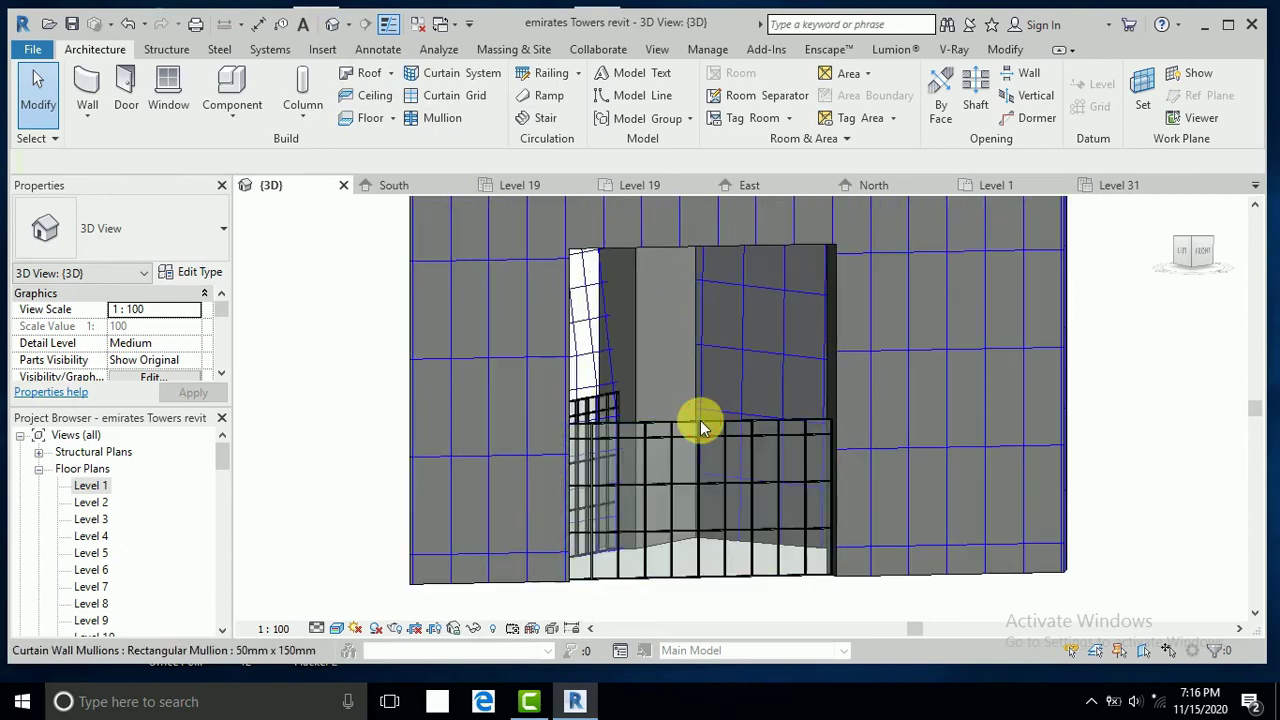
left_click(700, 420)
left_click(683, 614)
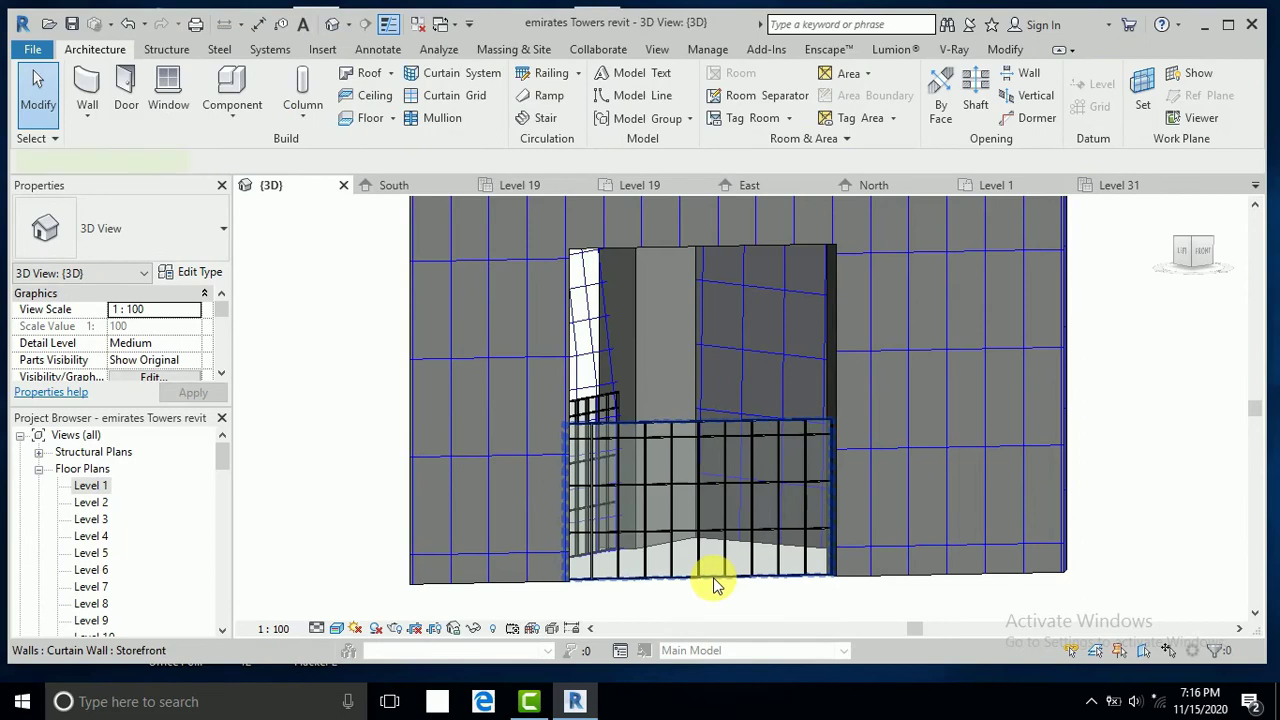
left_click(714, 580)
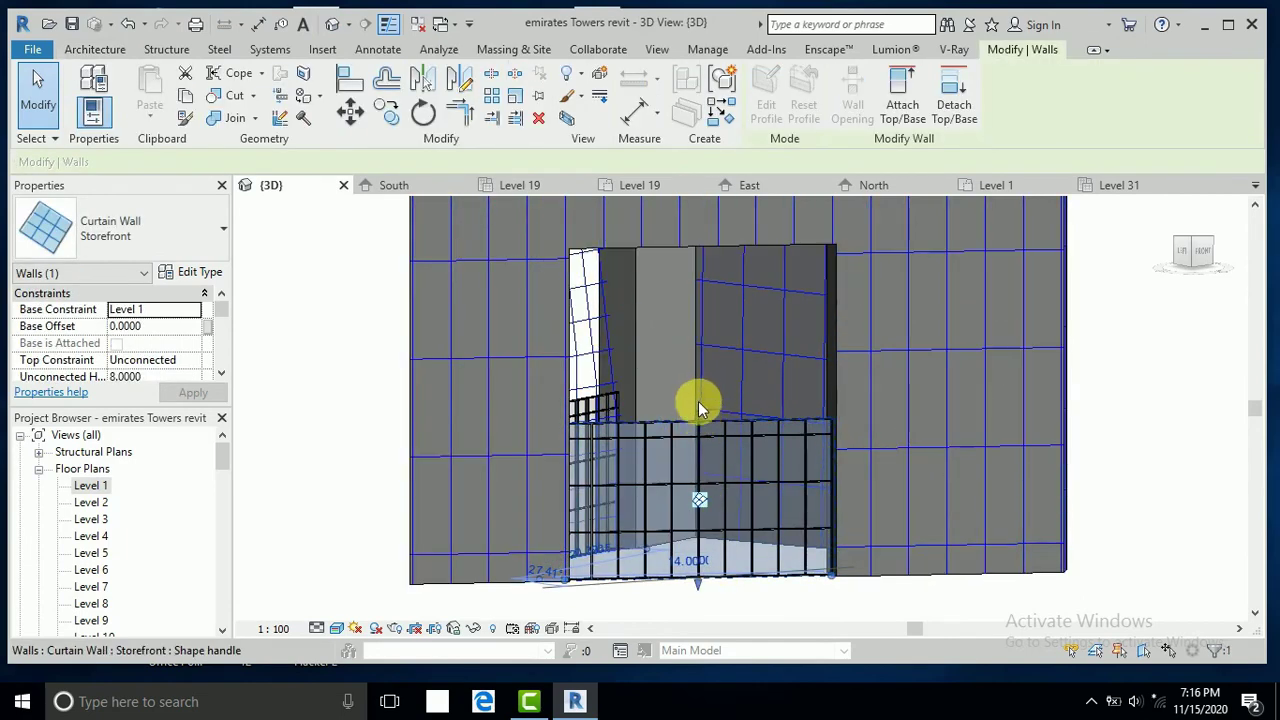
left_click_drag(698, 401, 711, 257)
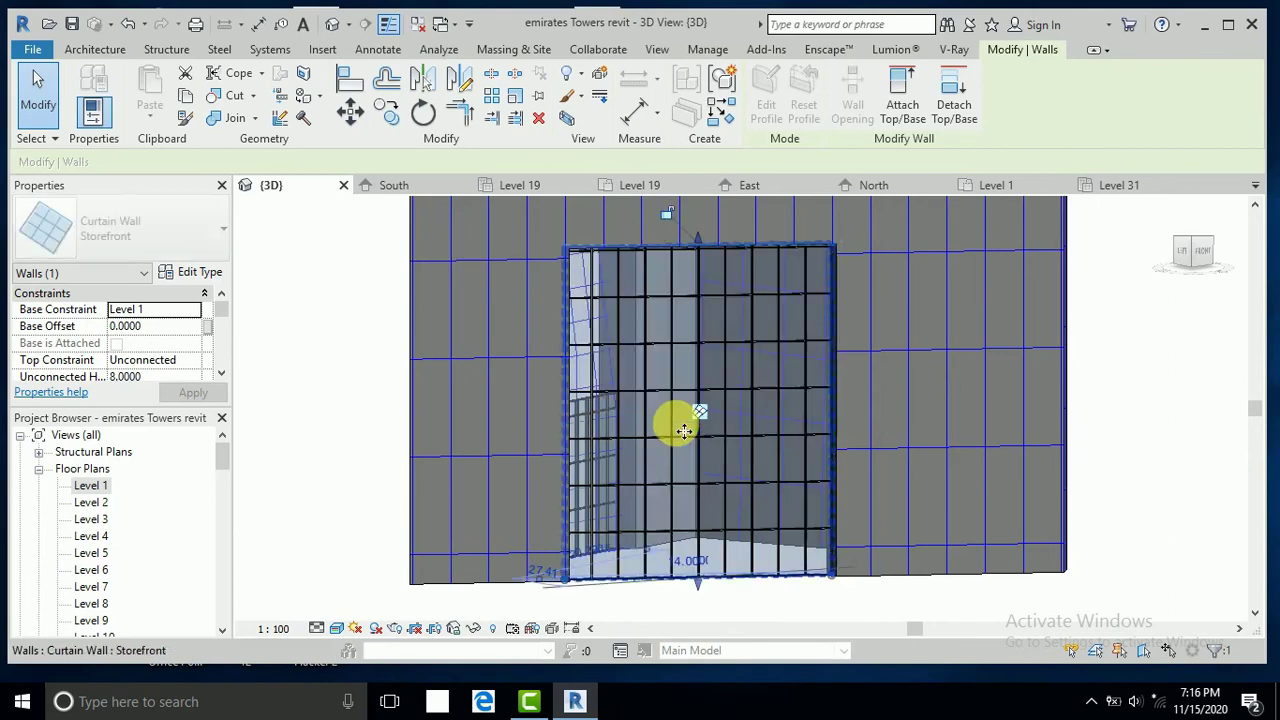
scroll(690, 432, "down", 3)
left_click(455, 465)
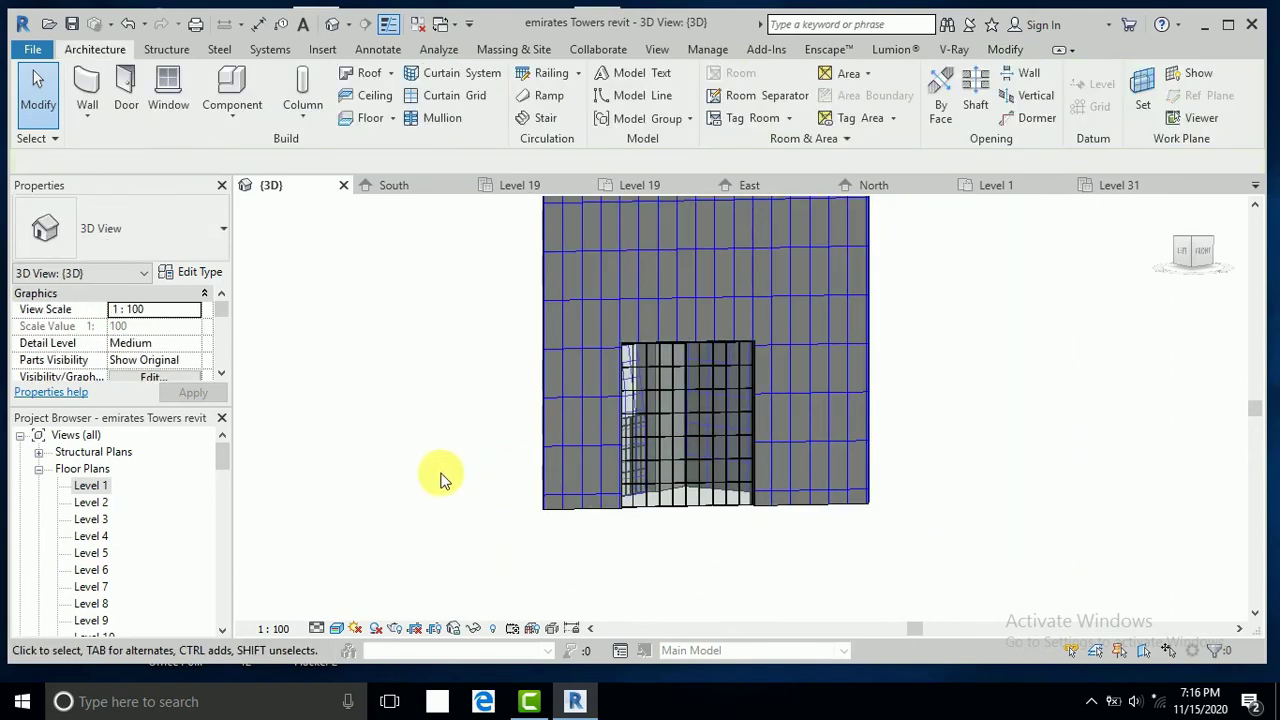
From behind the tower, stretch the storefront wall up to the opening's top edge.
mouse_move(431, 482)
middle_mouse_down()
mouse_move(491, 514)
mouse_move(734, 566)
middle_mouse_up()
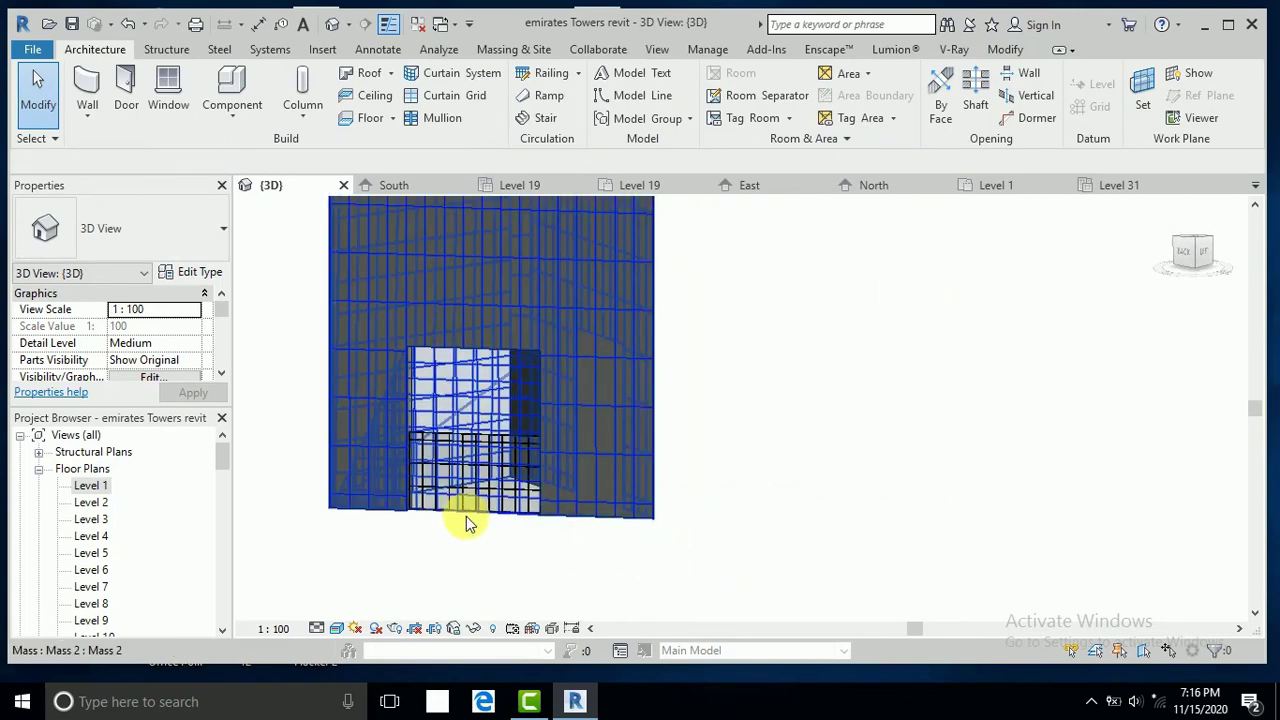
scroll(470, 522, "up", 2)
scroll(480, 526, "up", 2)
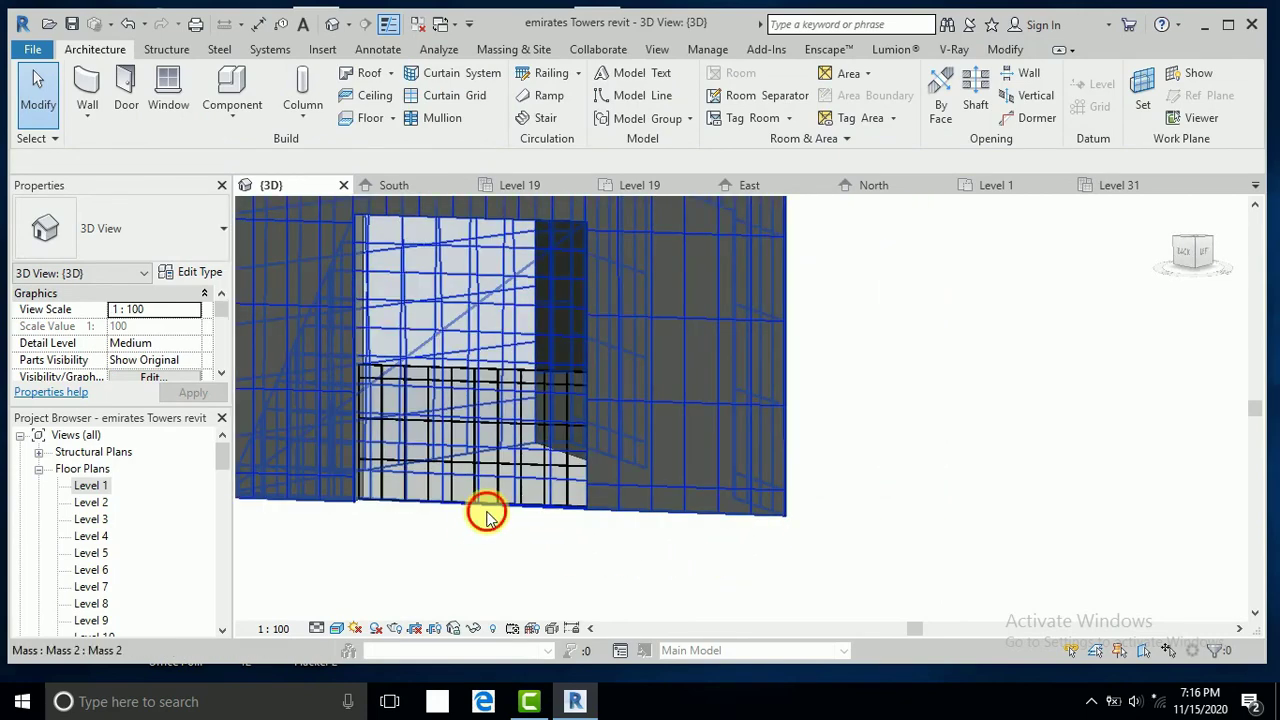
left_click(486, 513)
left_click(519, 530)
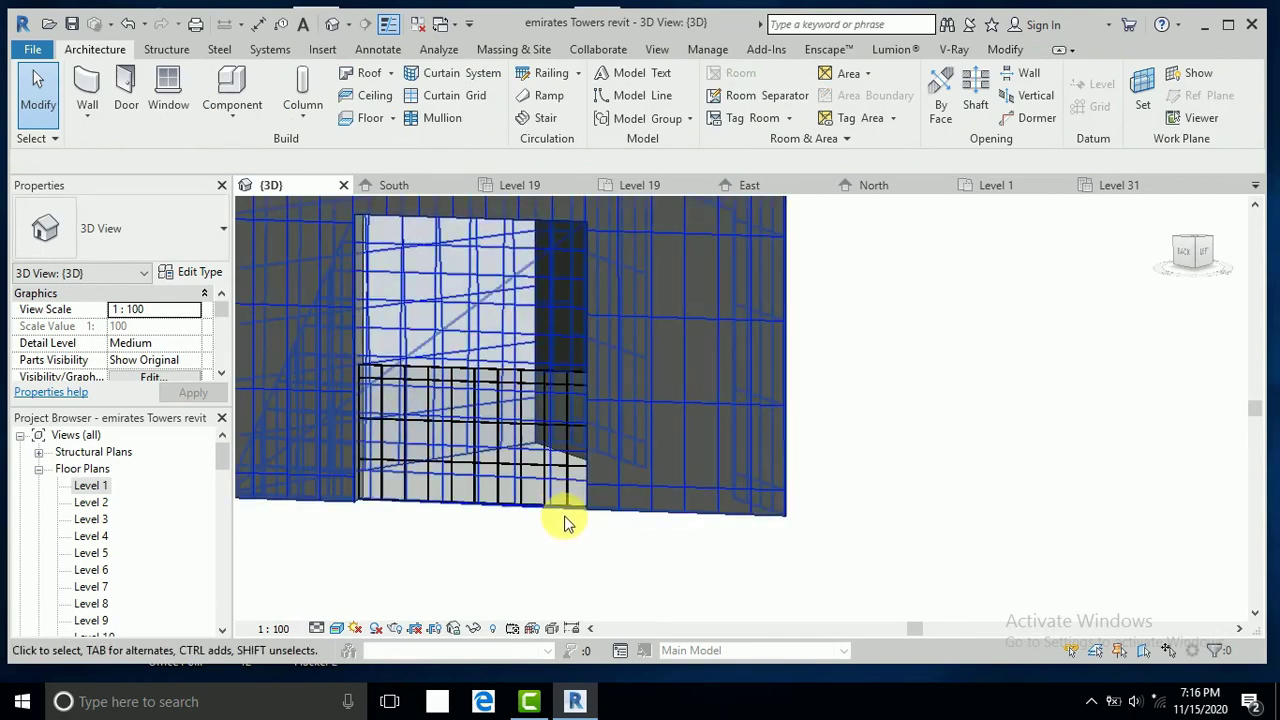
scroll(577, 415, "up", 2)
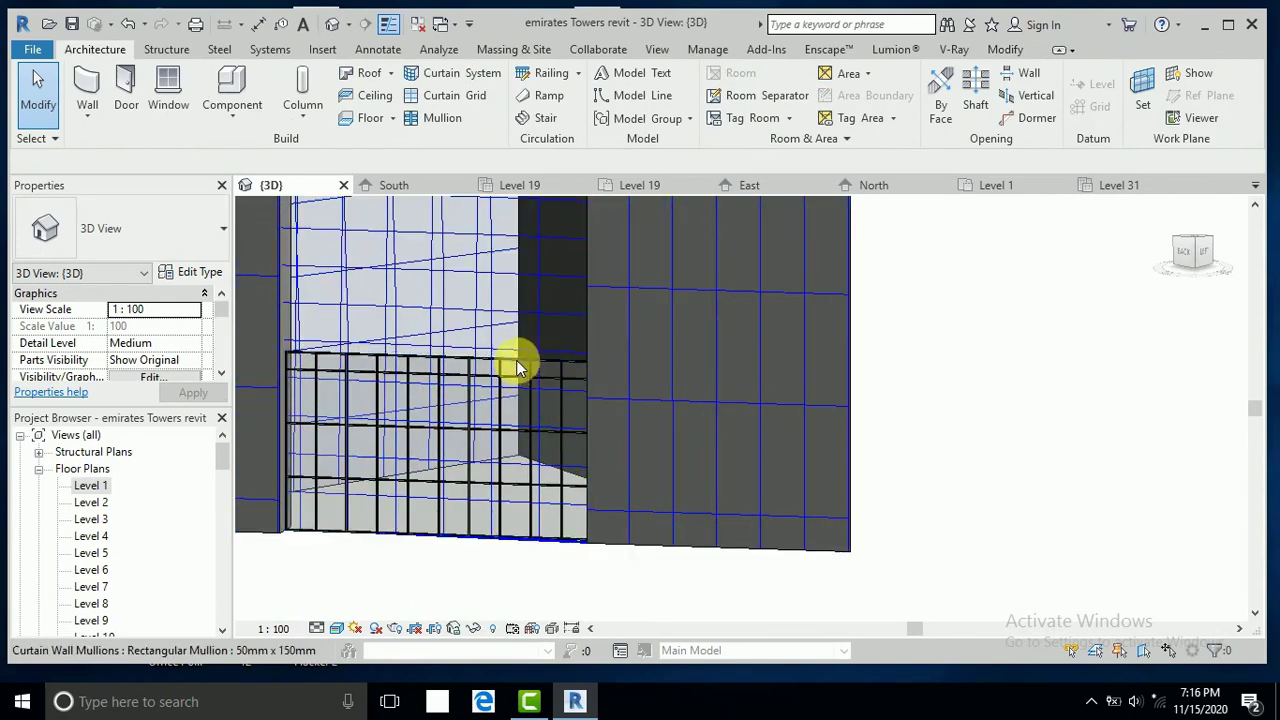
left_click(521, 428)
scroll(529, 529, "down", 1)
scroll(525, 532, "down", 1)
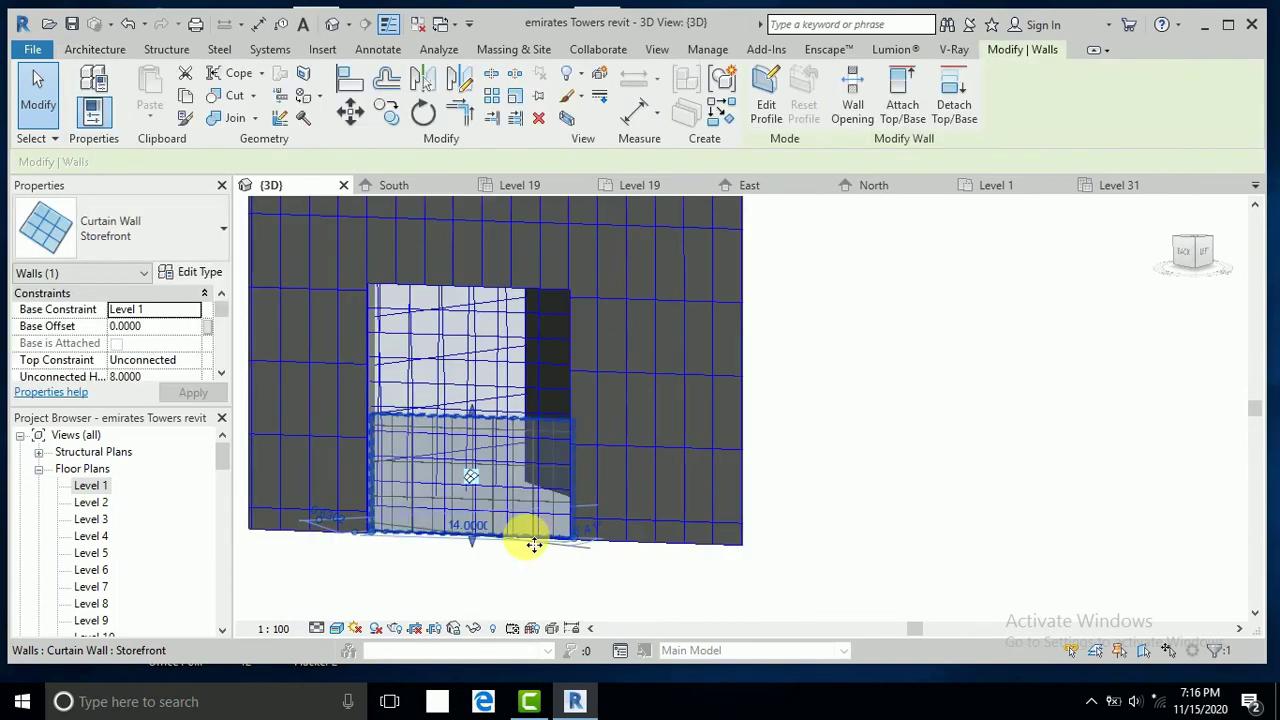
left_click_drag(474, 420, 490, 343)
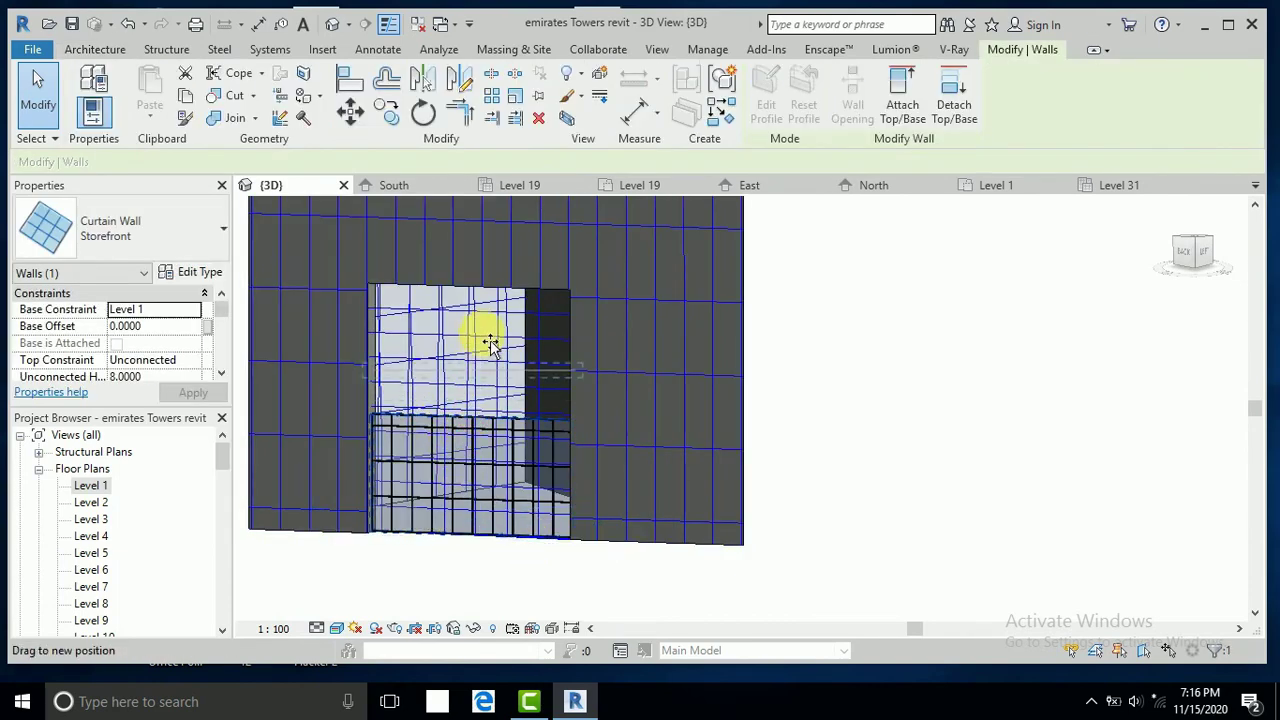
left_click(893, 417)
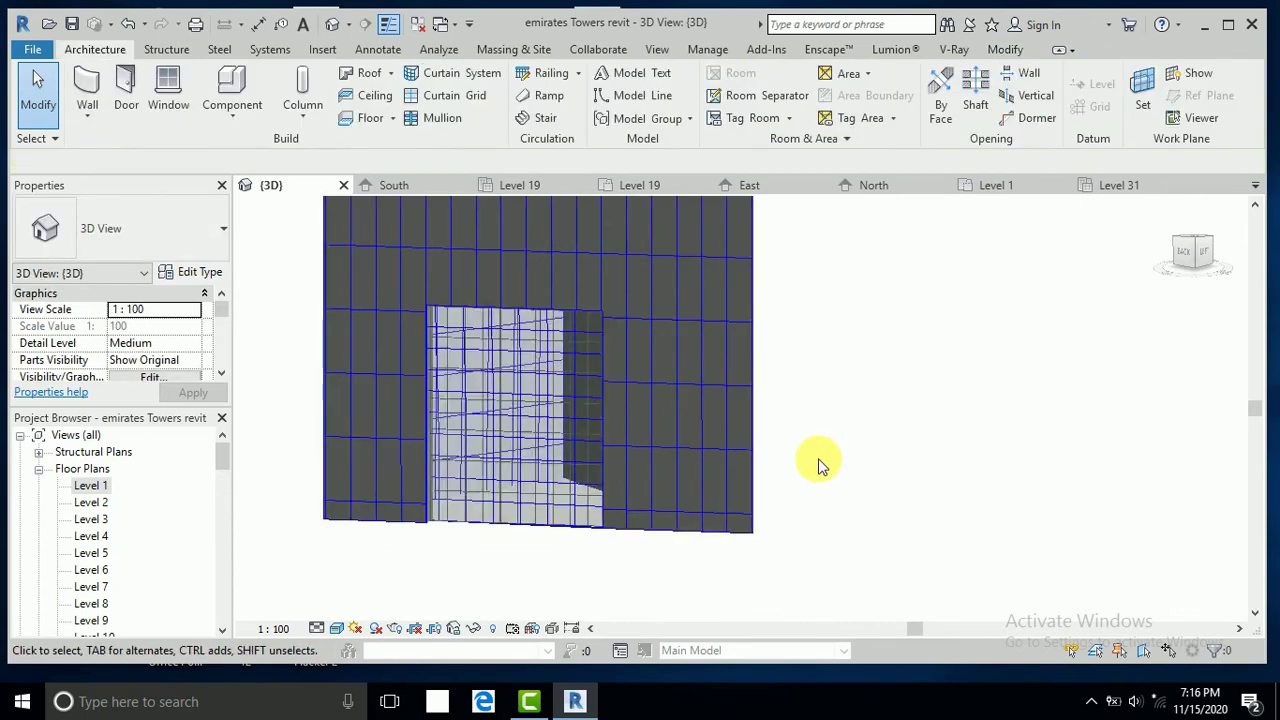
mouse_move(820, 463)
middle_mouse_down("shift")
mouse_move(724, 508)
mouse_move(648, 509)
mouse_move(729, 434)
middle_mouse_up("shift")
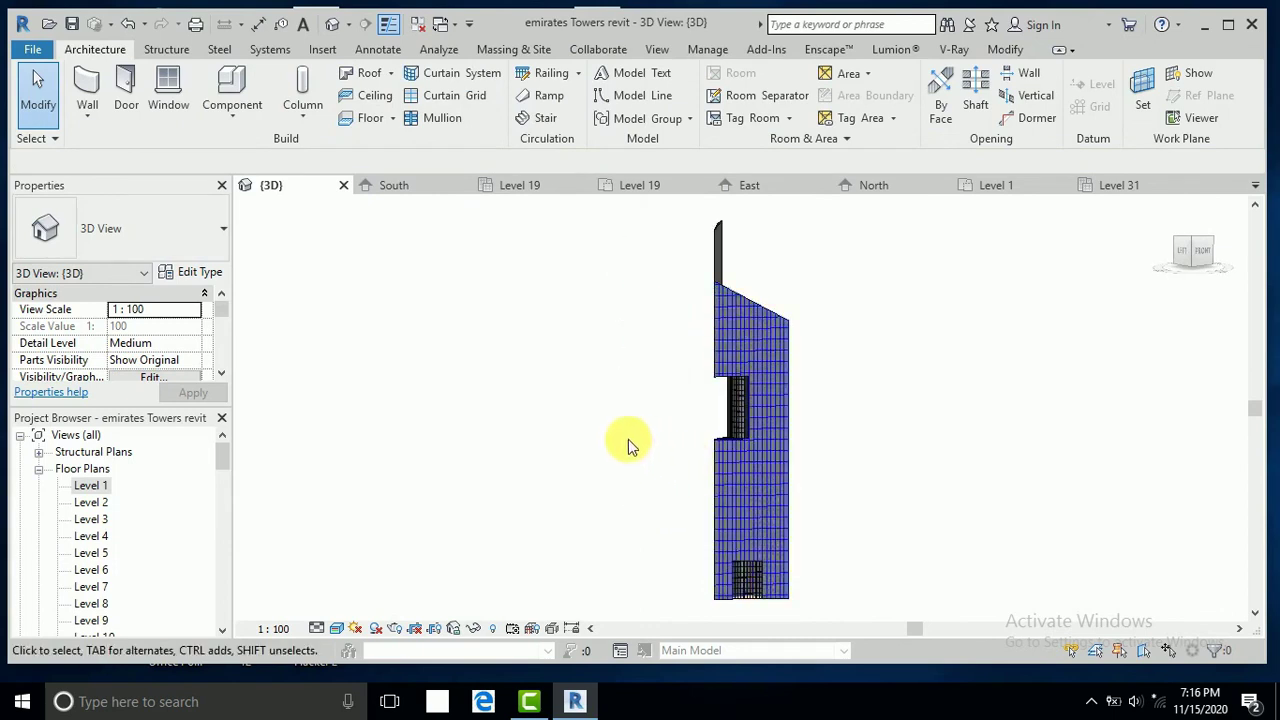
scroll(628, 439, "down", 2)
scroll(608, 480, "up", 3)
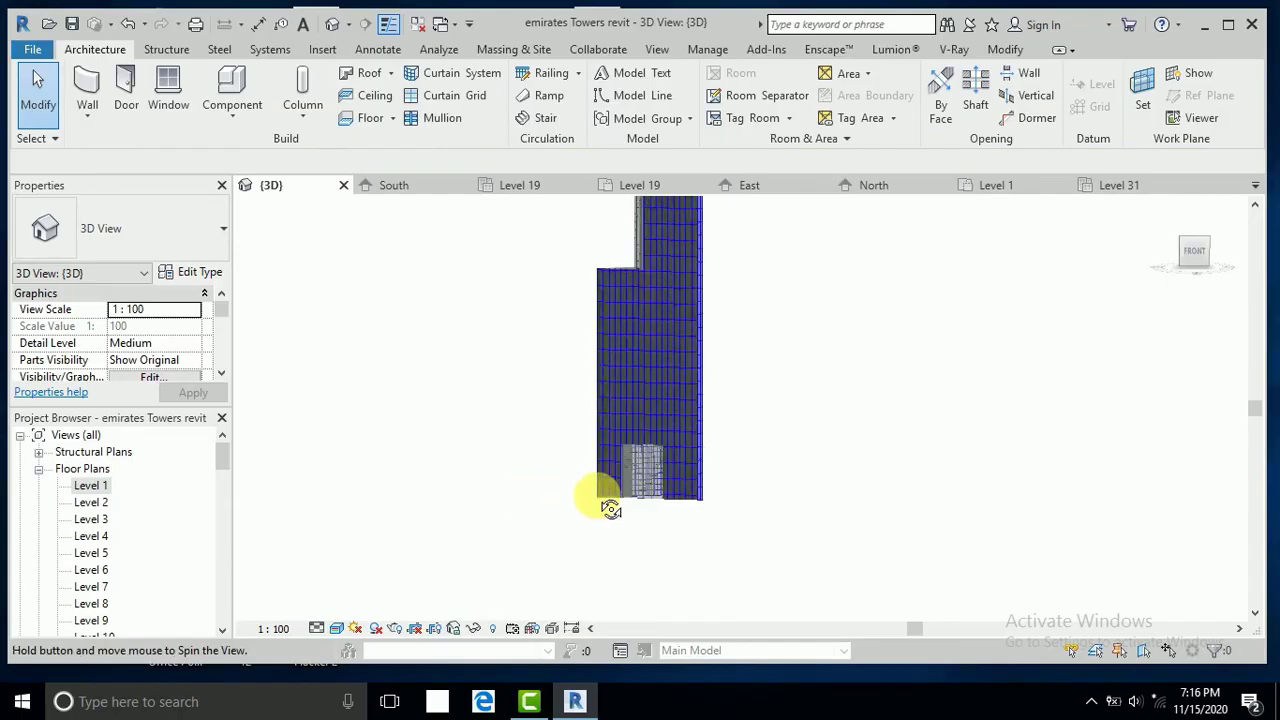
scroll(665, 495, "down", 3)
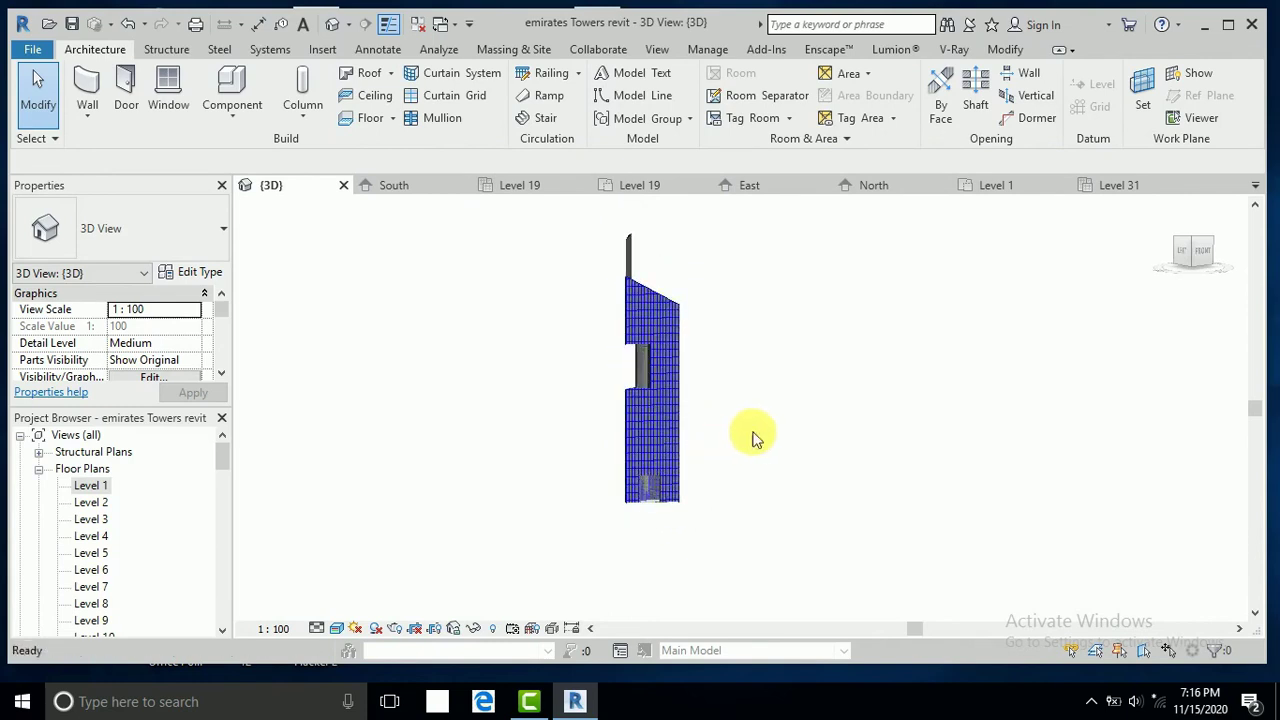
scroll(732, 451, "up", 2)
scroll(628, 439, "down", 2)
middle_click_drag(628, 439, 629, 431)
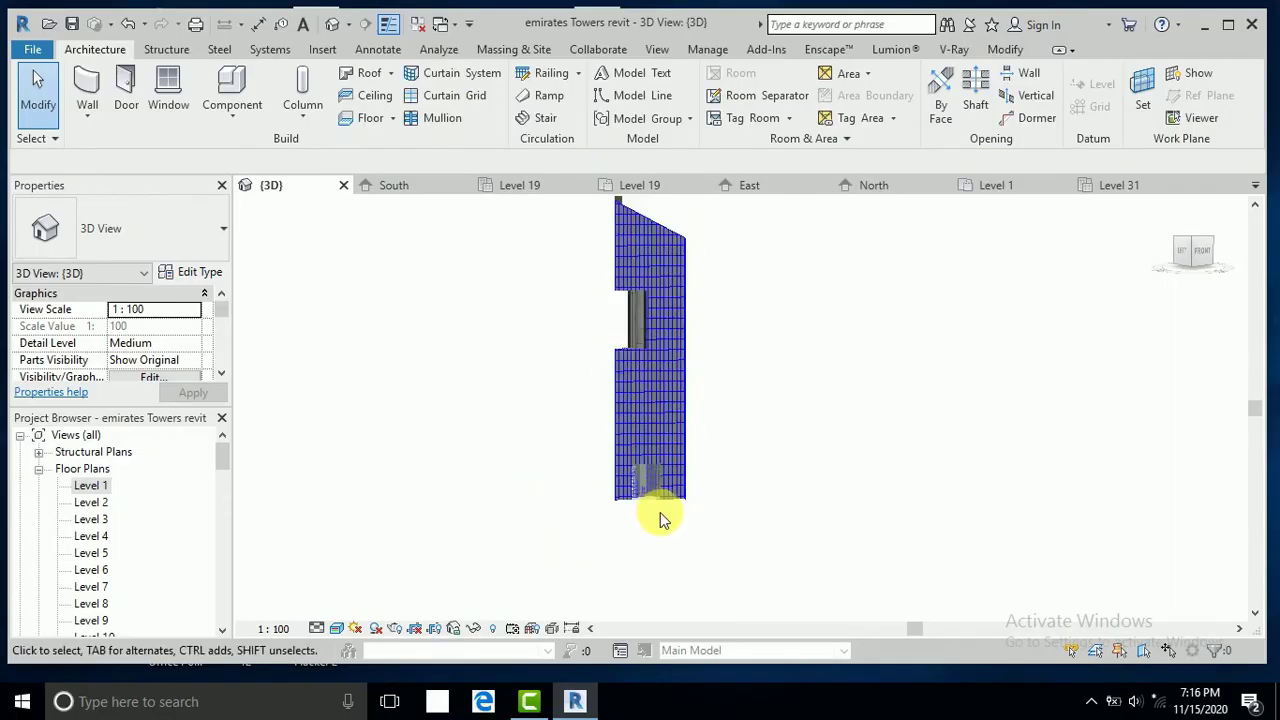
scroll(660, 519, "down", 1)
middle_click_drag(762, 445, 612, 427, "shift")
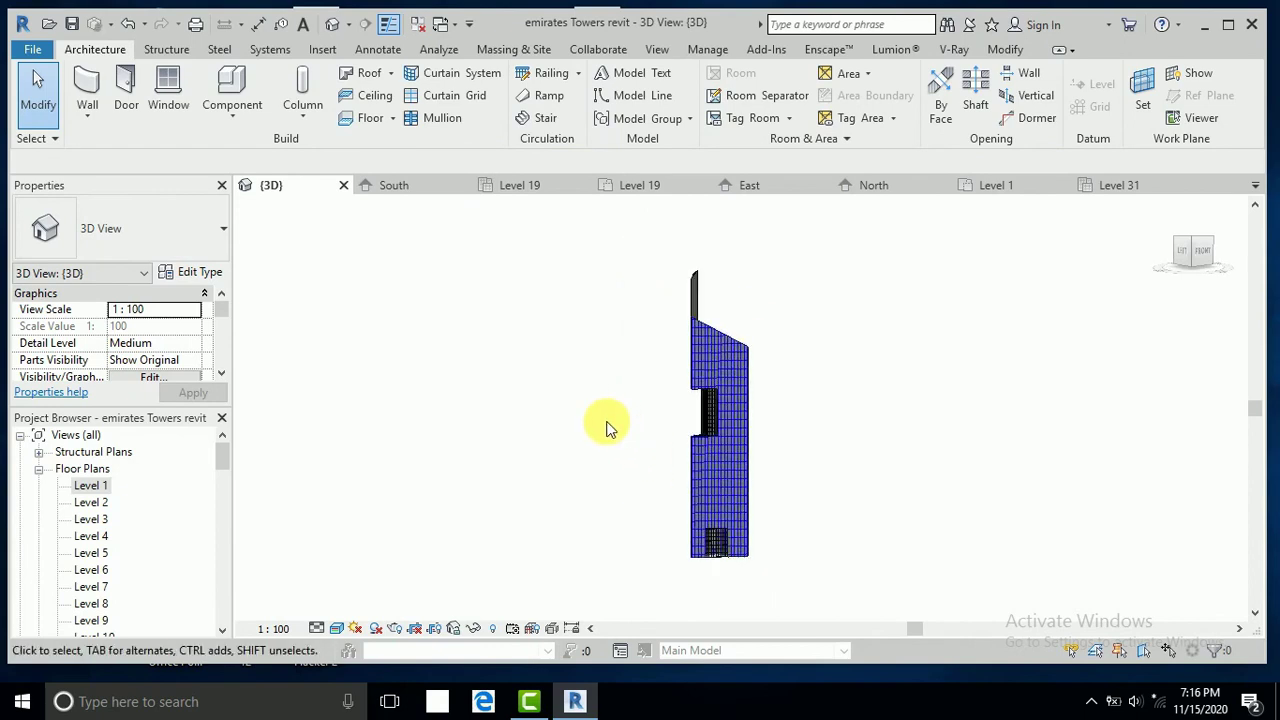